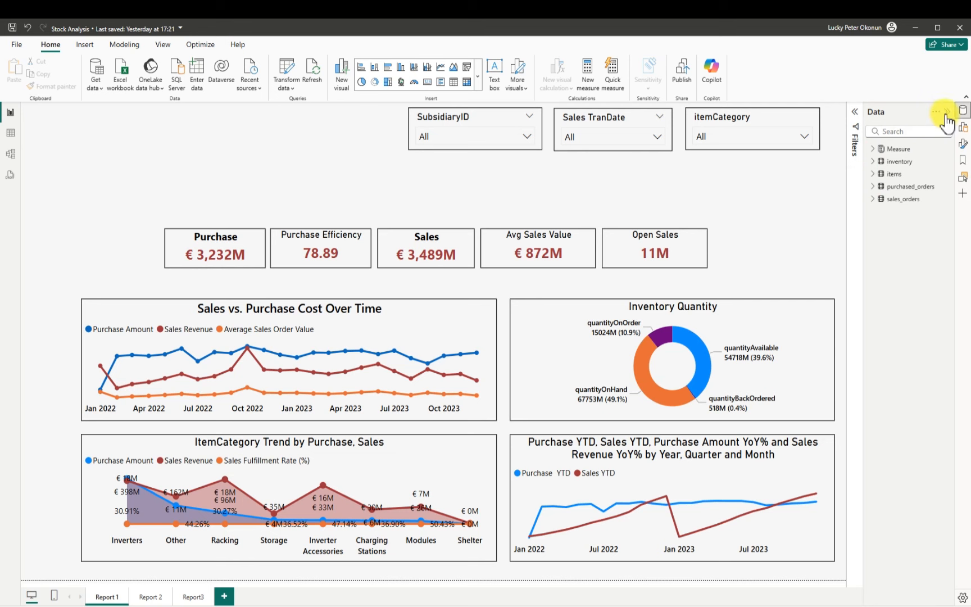
# Examine the Report 1, Report 2 and Report3 pages of the Stock Analysis file, including the sales, purchase and item category charts
pyautogui.click(946, 111)
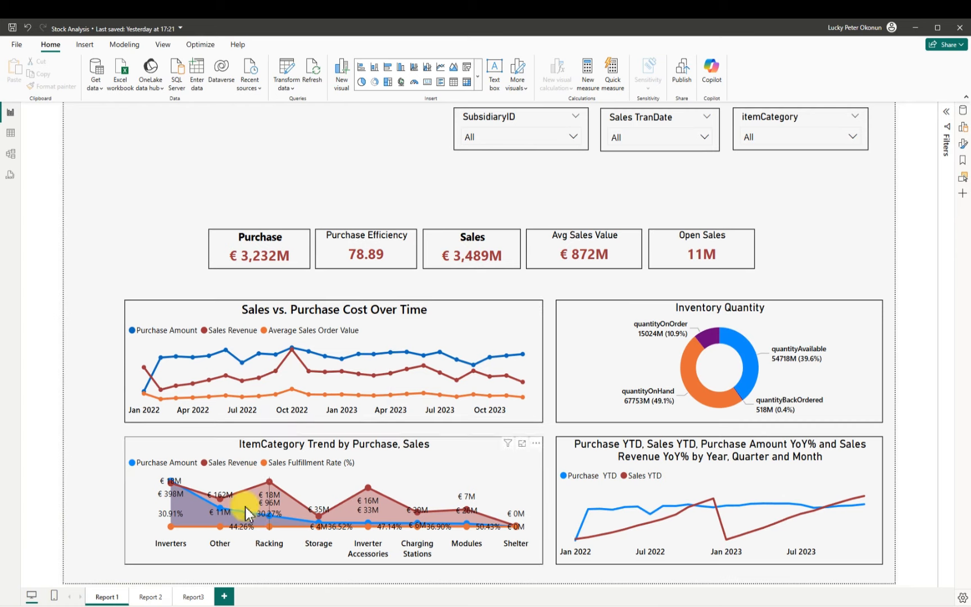
pyautogui.click(153, 597)
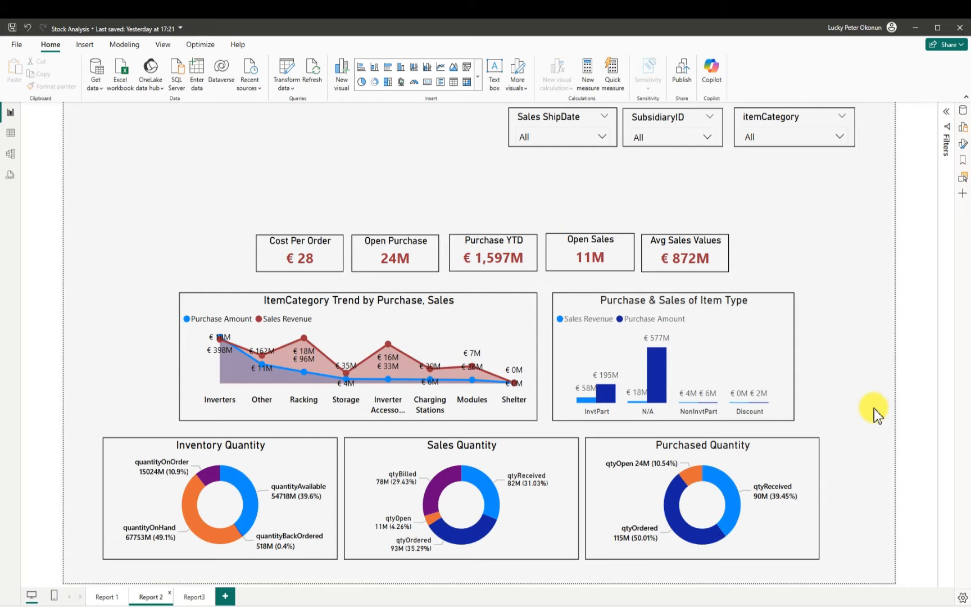
pyautogui.click(193, 597)
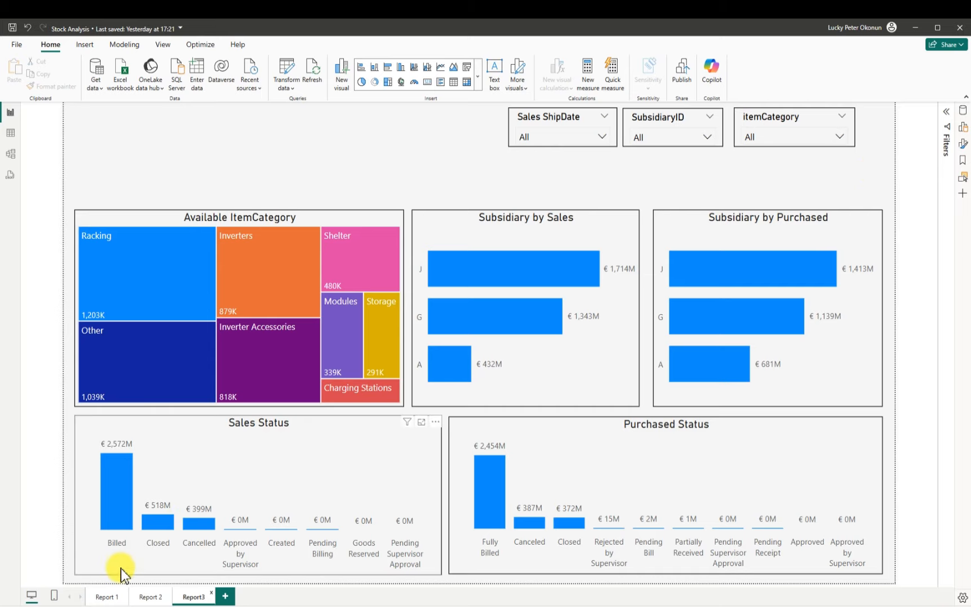
pyautogui.click(106, 597)
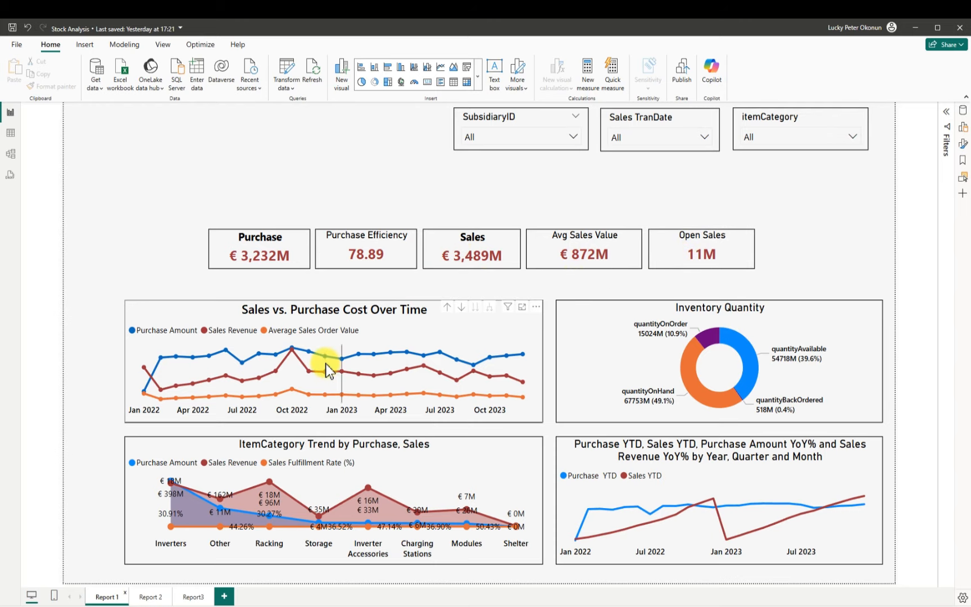
pyautogui.moveTo(304, 361)
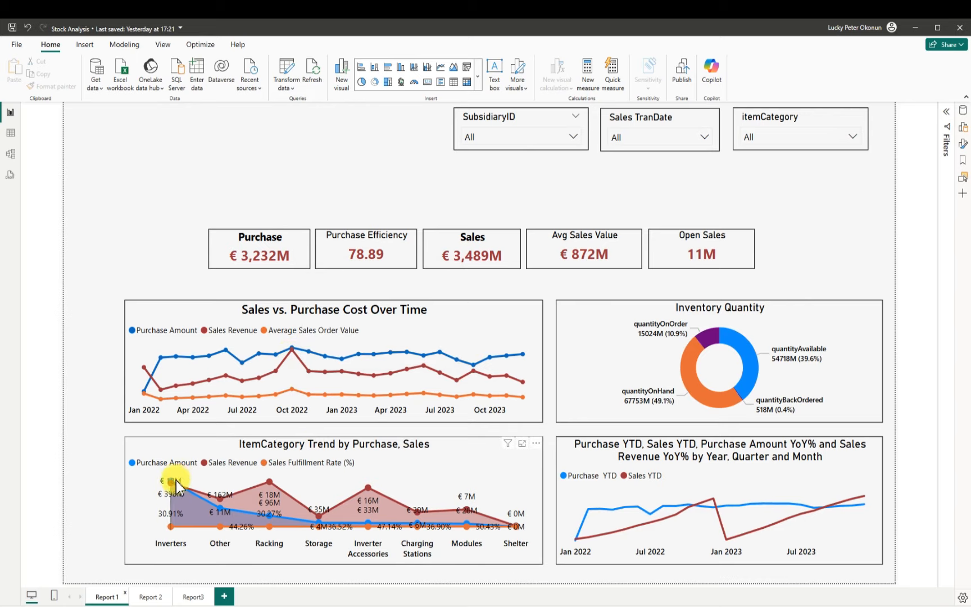
pyautogui.moveTo(176, 482)
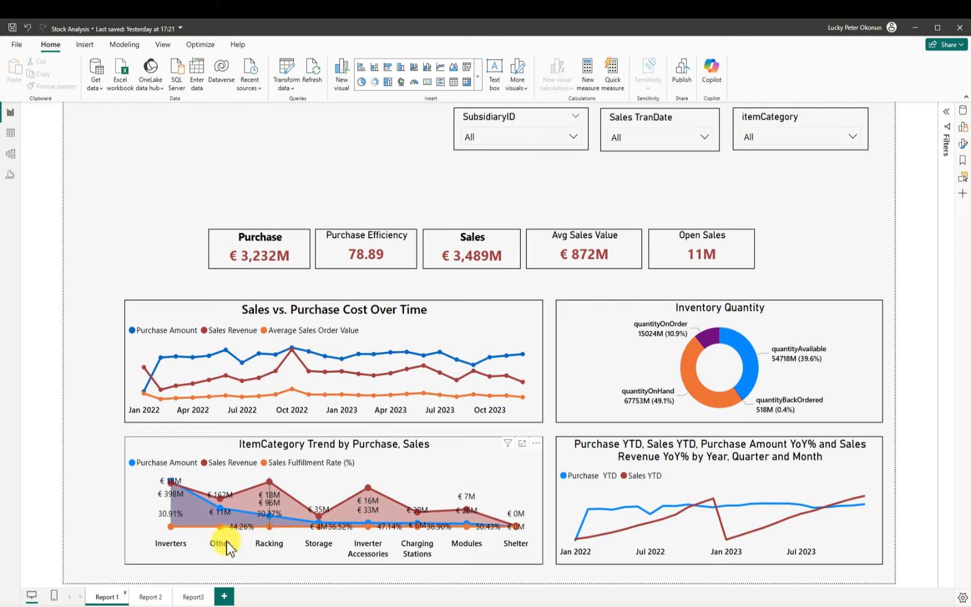
pyautogui.click(144, 598)
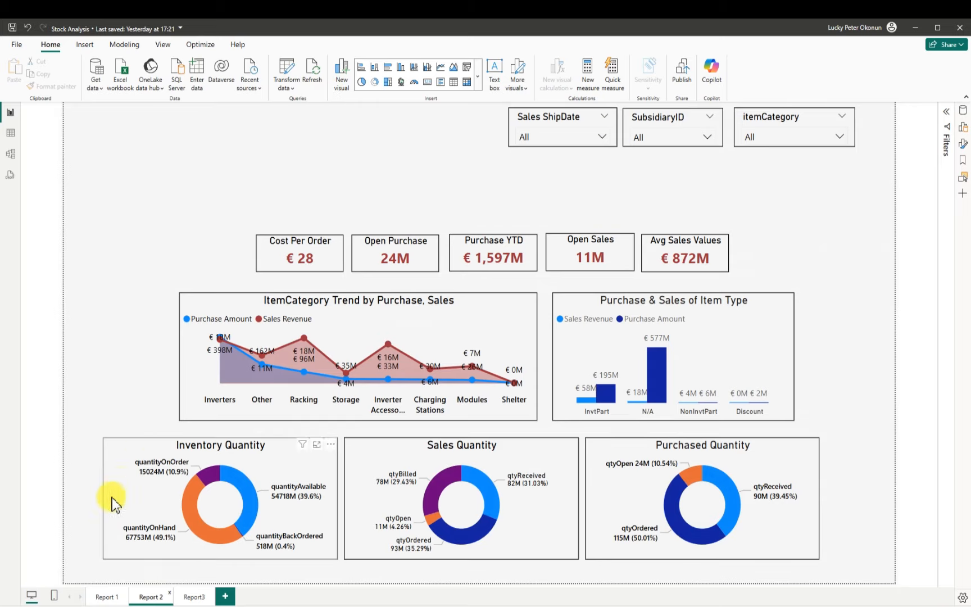
pyautogui.click(104, 597)
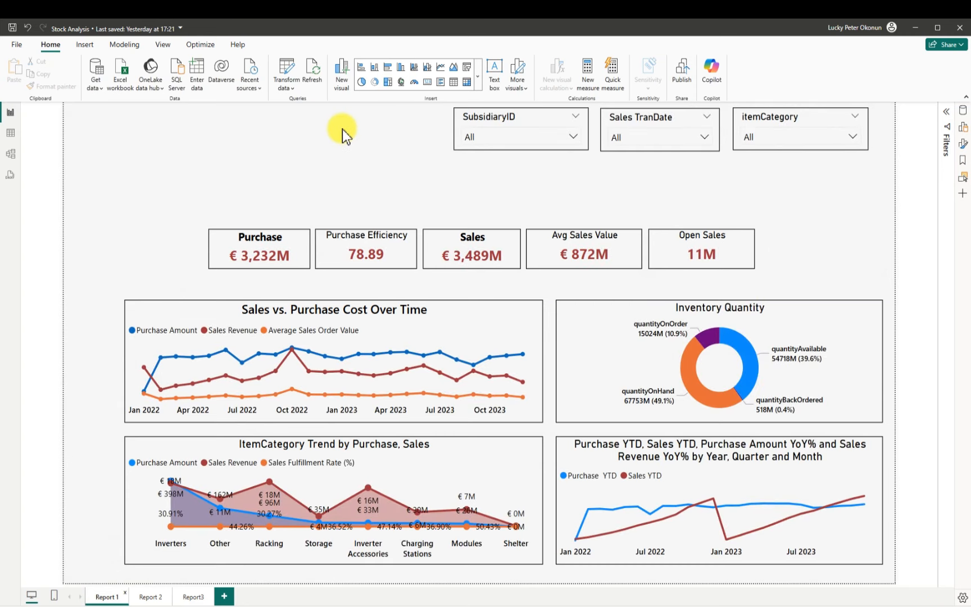
# Create a new blank report and connect it to a Text/CSV data source
pyautogui.click(19, 45)
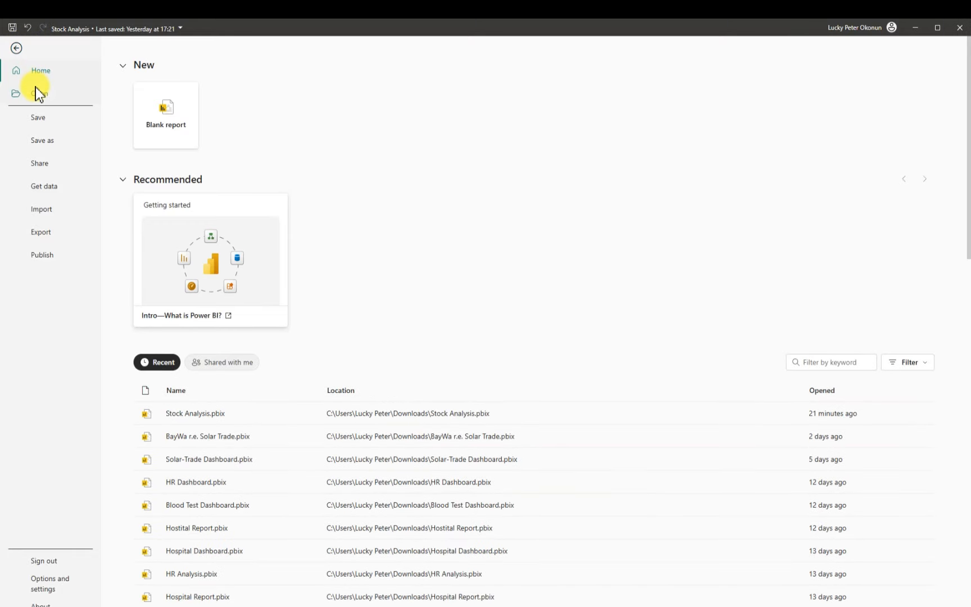
pyautogui.click(185, 116)
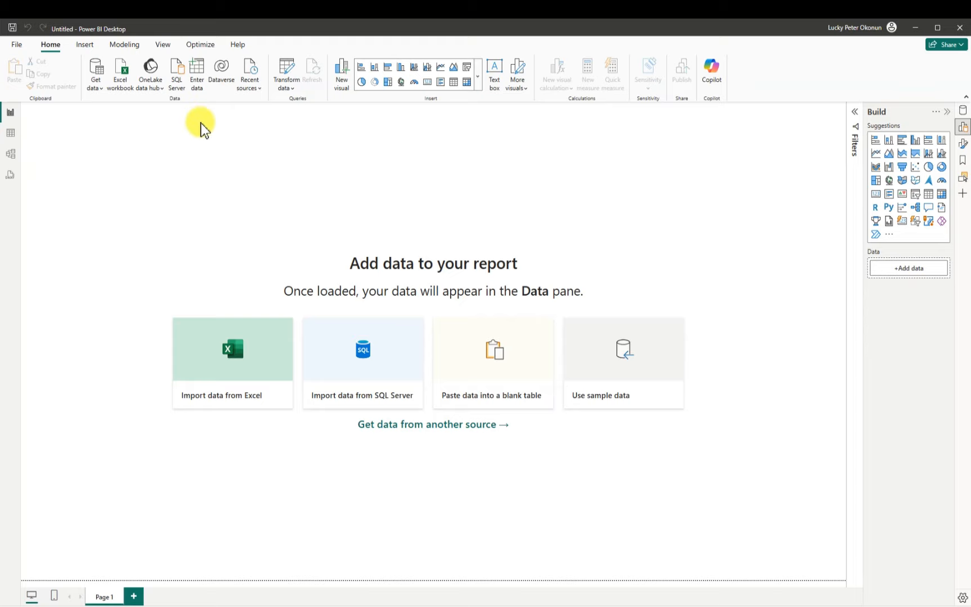
pyautogui.click(95, 69)
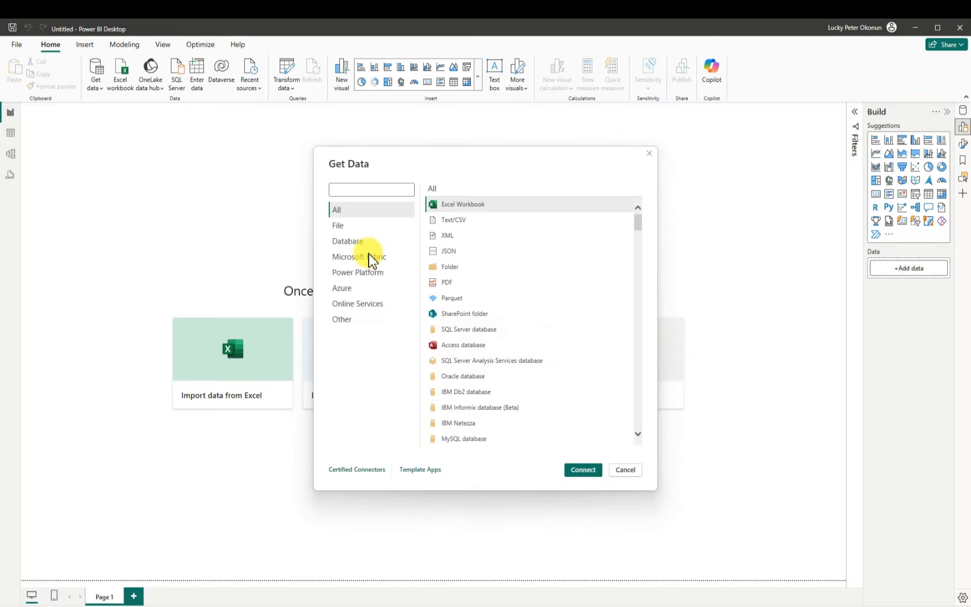
pyautogui.click(458, 221)
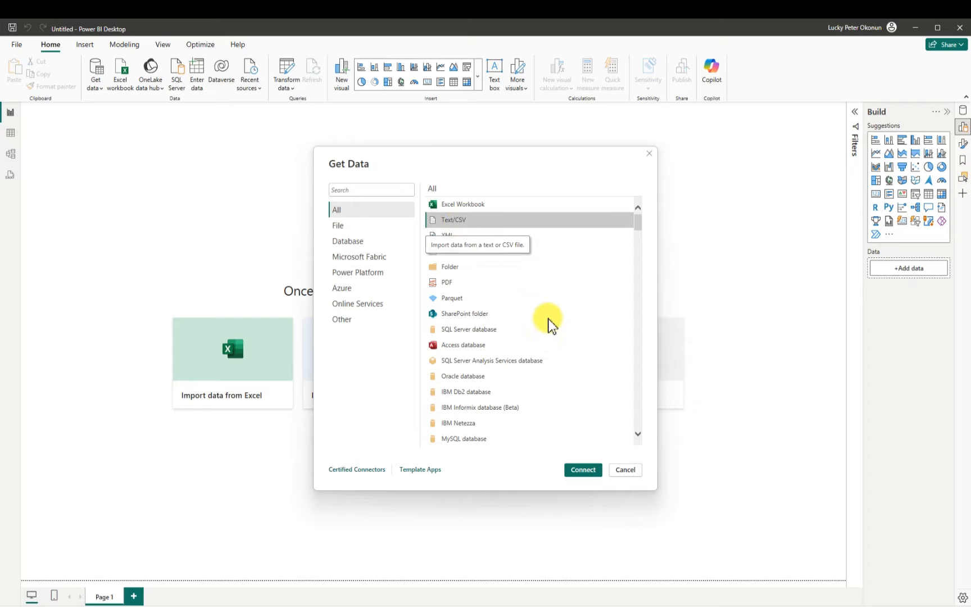
pyautogui.click(586, 470)
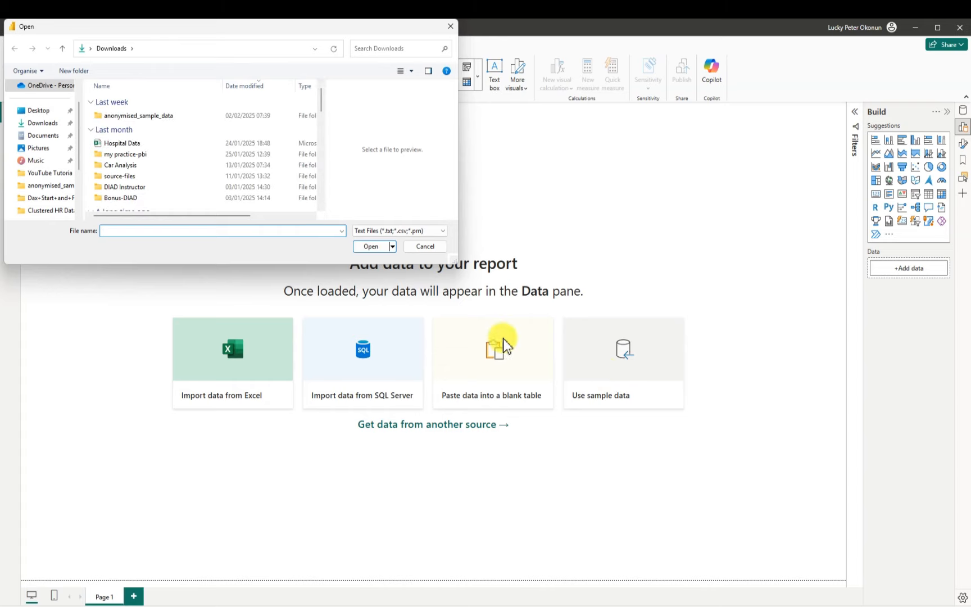
# Open the A_sales_orders file from the anonymised_sample_data folder in Downloads
pyautogui.doubleClick(139, 116)
pyautogui.scroll(-1, 219, 134)
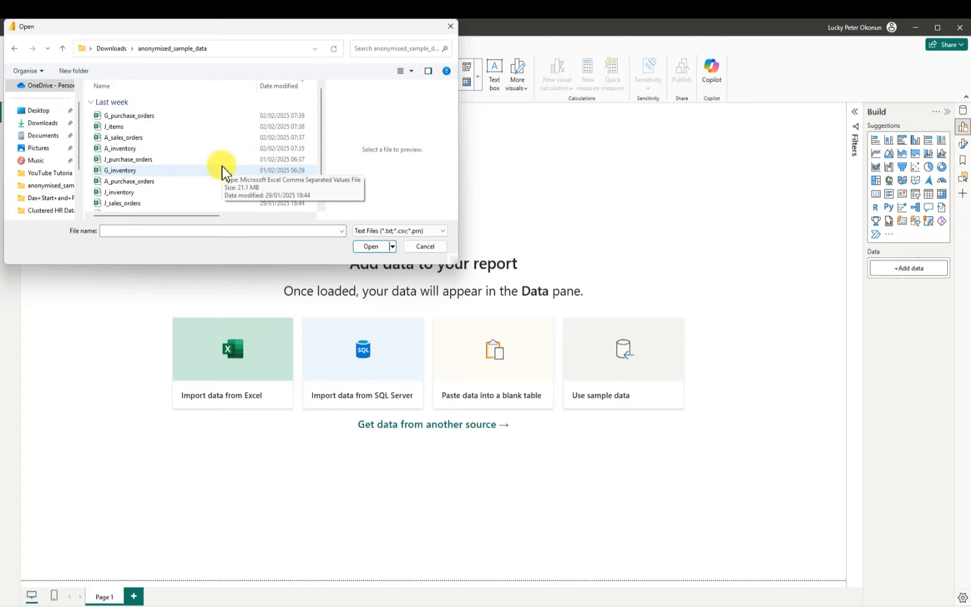
pyautogui.scroll(1, 223, 168)
pyautogui.scroll(-1, 222, 168)
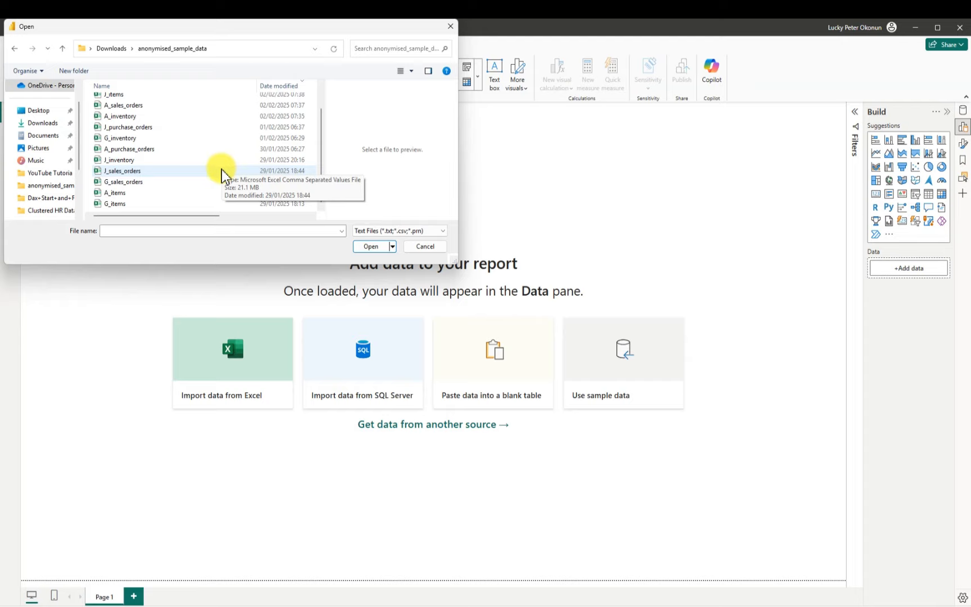
pyautogui.click(134, 107)
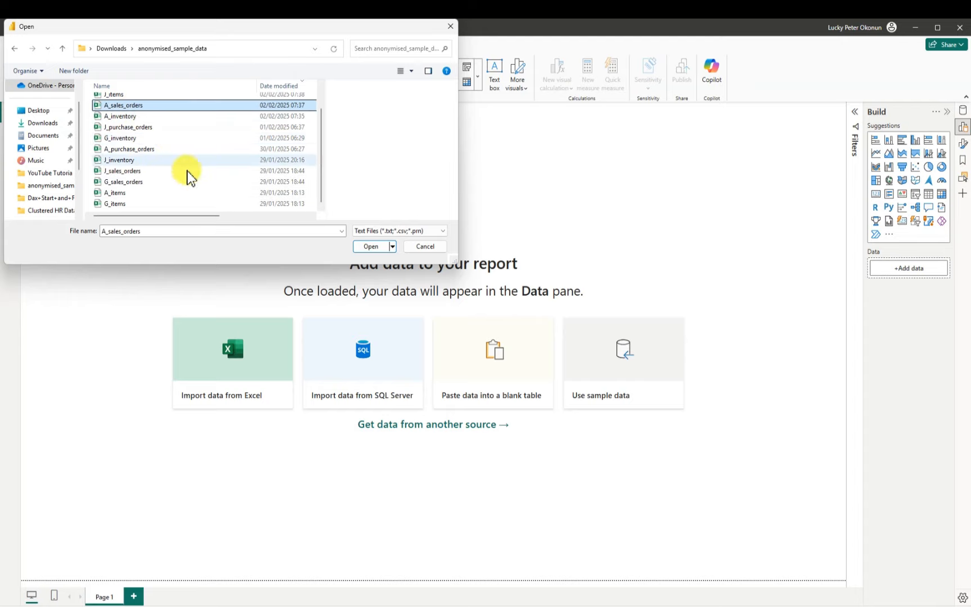
pyautogui.click(371, 247)
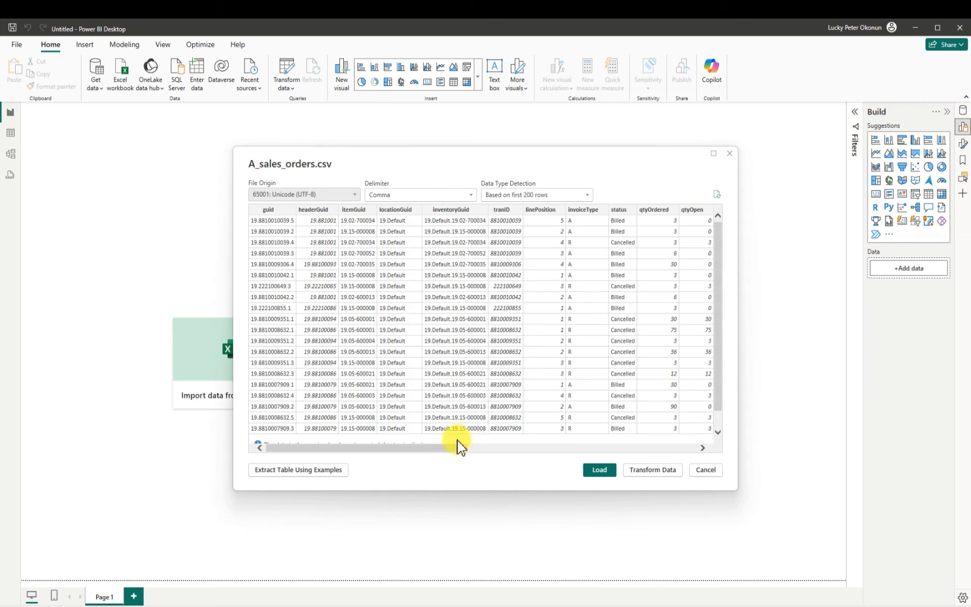
# Review the A_sales_orders preview across to the SubsidiaryID column and bring the table into Power Query Editor for transformation
pyautogui.moveTo(443, 448); pyautogui.dragTo(701, 429)
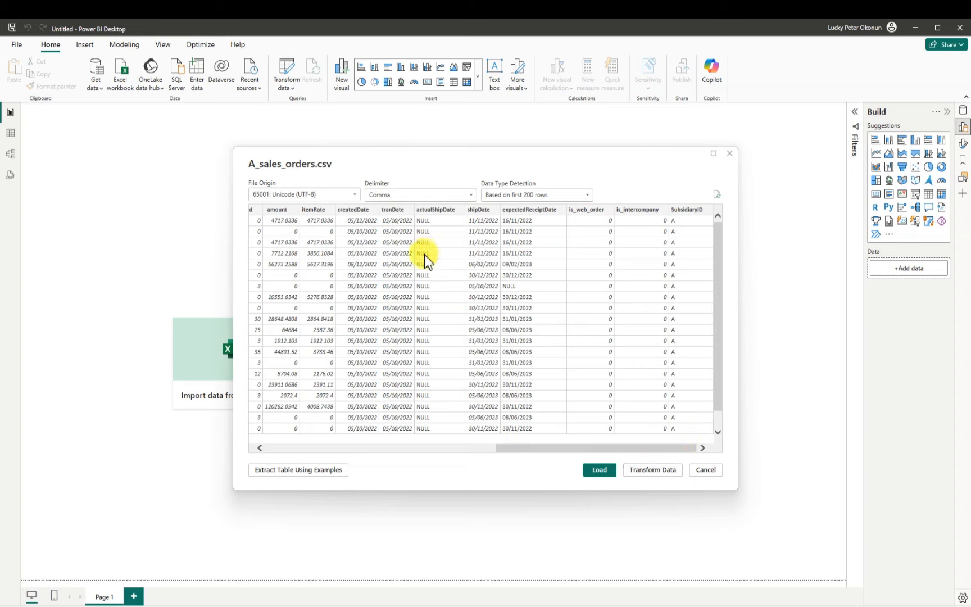
pyautogui.scroll(-1, 423, 278)
pyautogui.scroll(1, 486, 336)
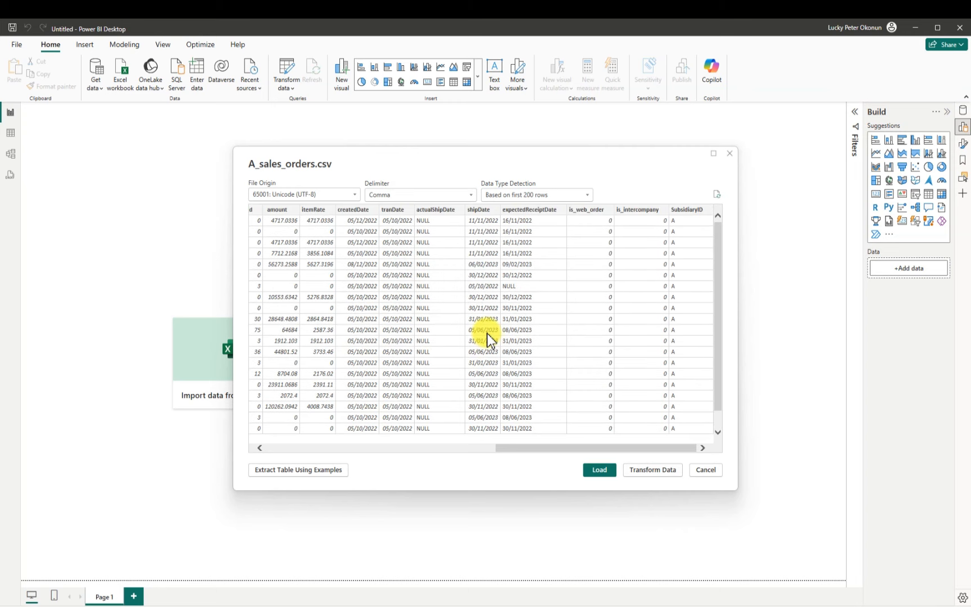
pyautogui.click(652, 470)
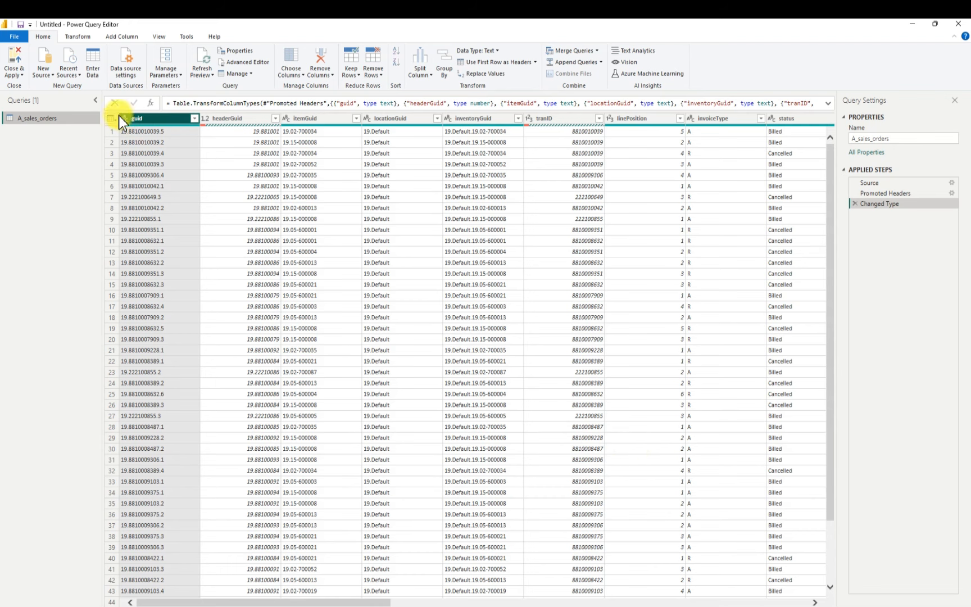
# Add G_sales_orders as a new Text/CSV query, checking its preview columns across to SubsidiaryID before accepting
pyautogui.click(48, 72)
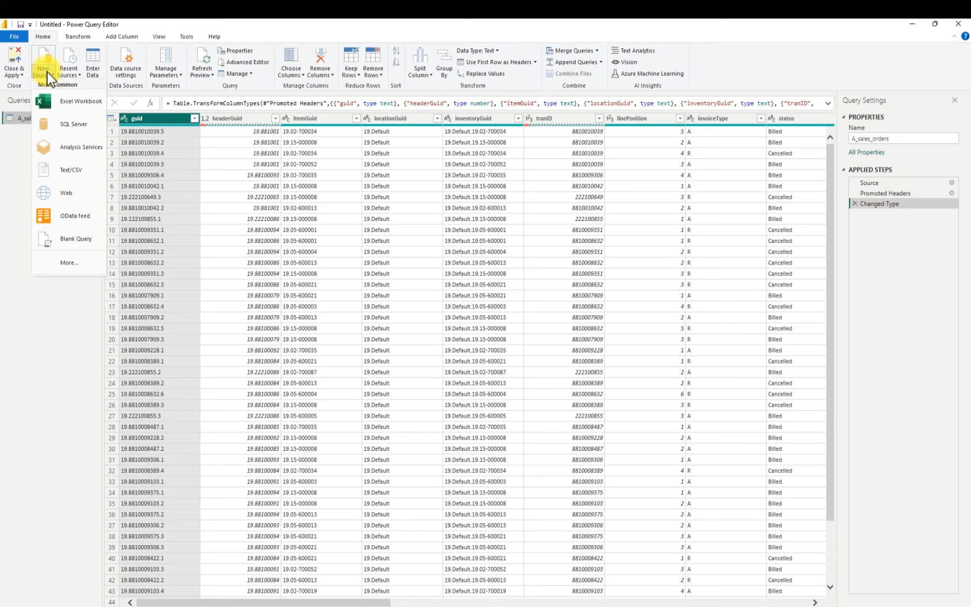
pyautogui.click(68, 170)
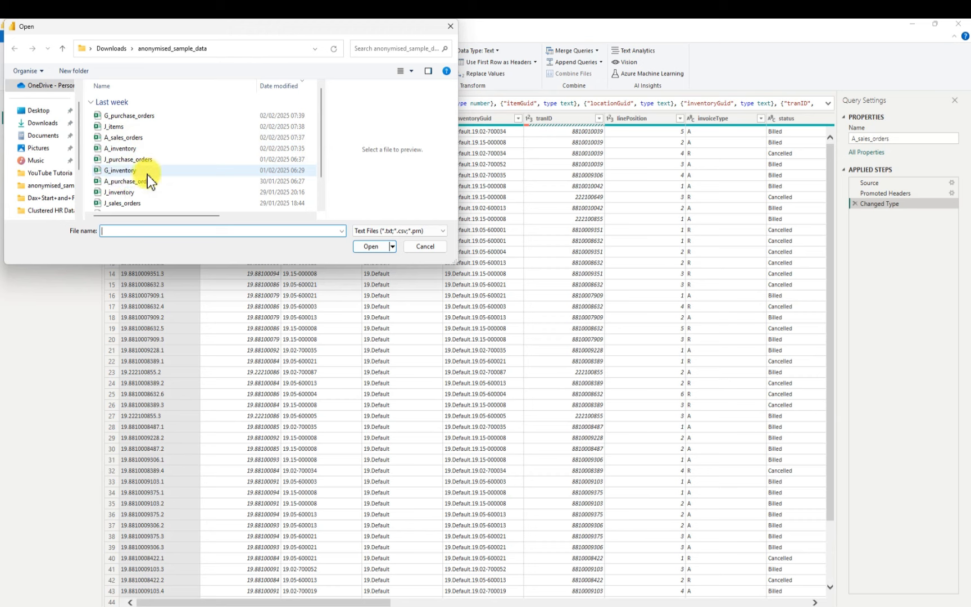
pyautogui.scroll(-1, 147, 175)
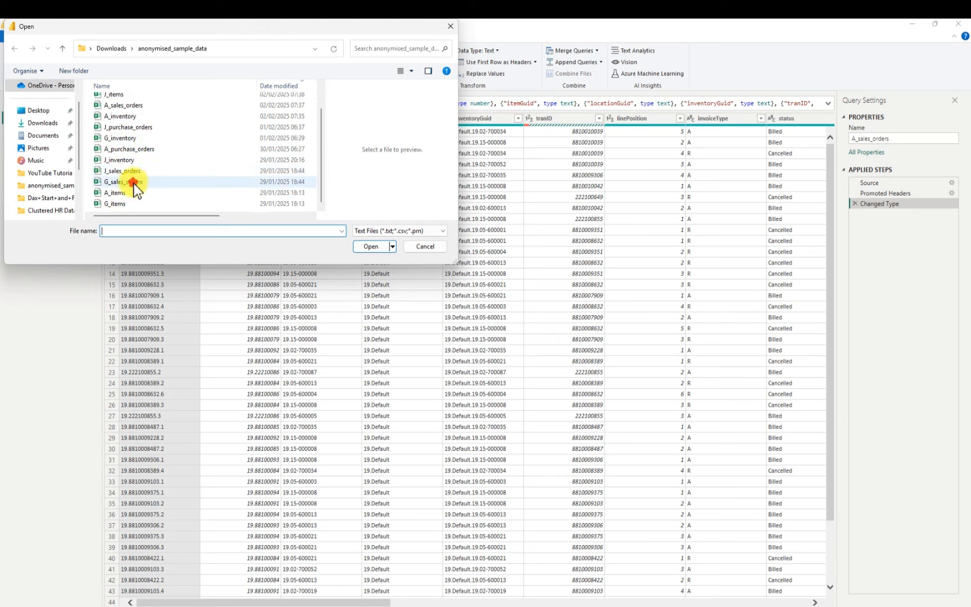
pyautogui.click(133, 183)
pyautogui.click(369, 247)
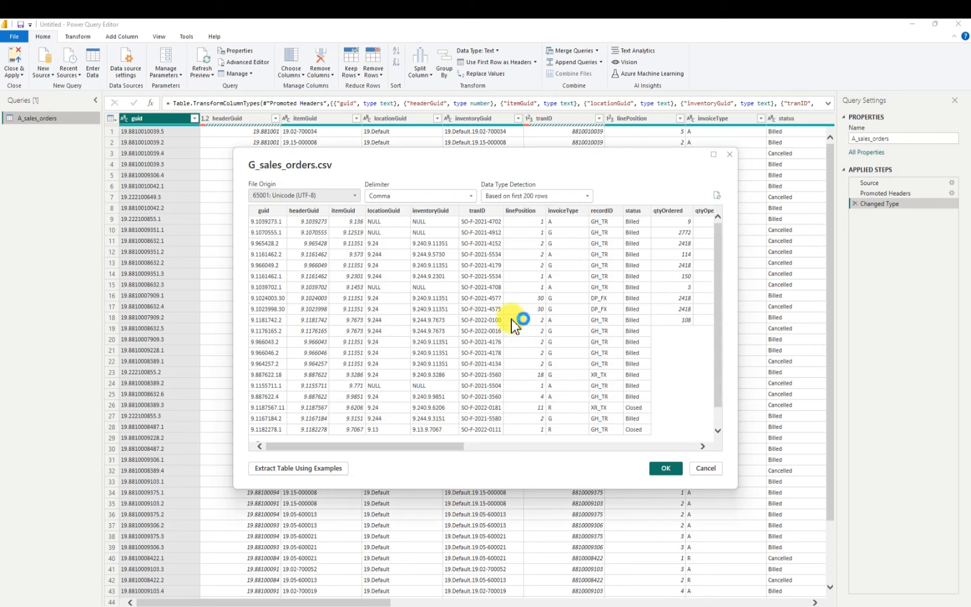
pyautogui.moveTo(440, 446); pyautogui.dragTo(725, 445)
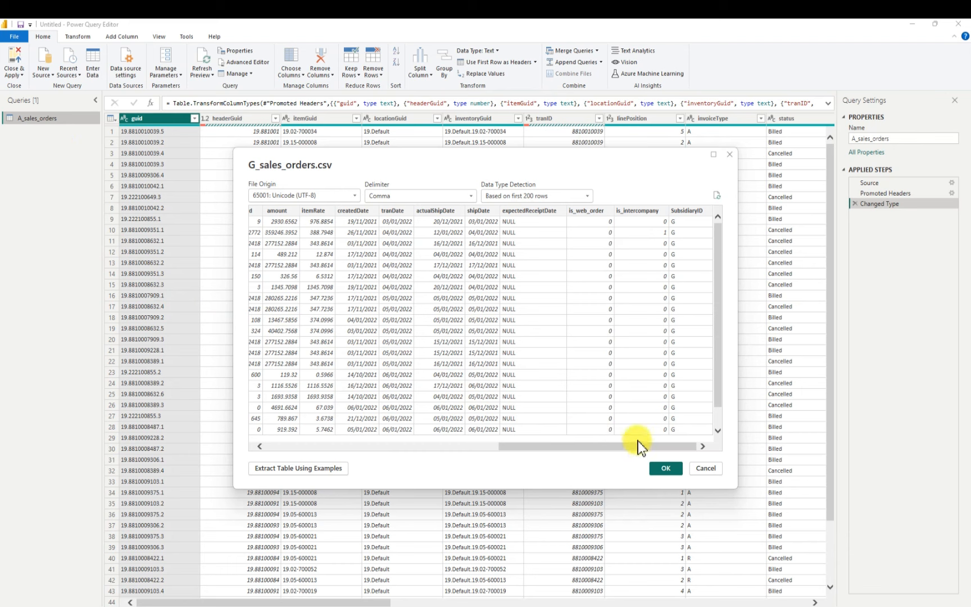
pyautogui.click(668, 468)
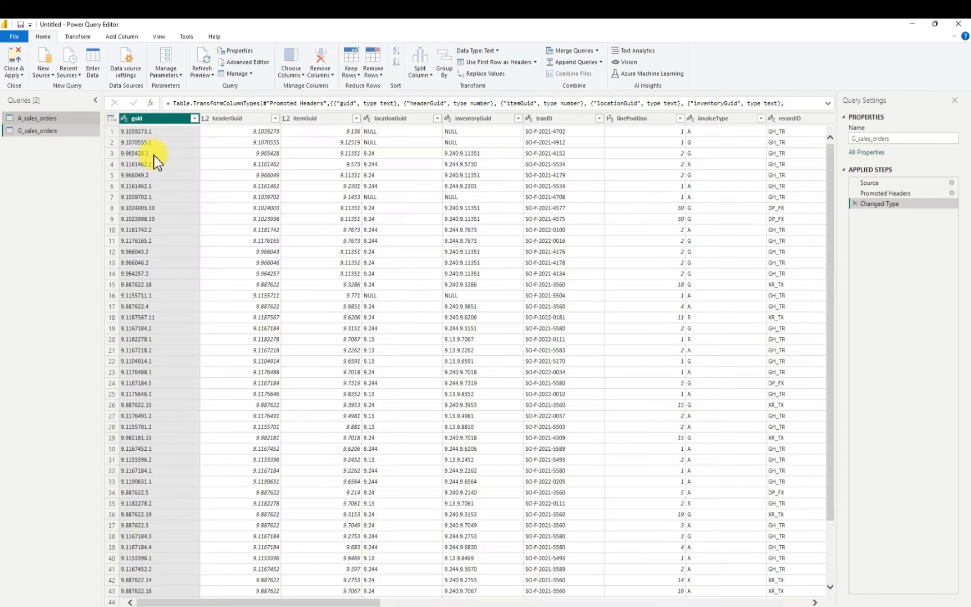
# Add J_sales_orders as a new Text/CSV query, checking its preview columns across to SubsidiaryID before accepting
pyautogui.click(50, 71)
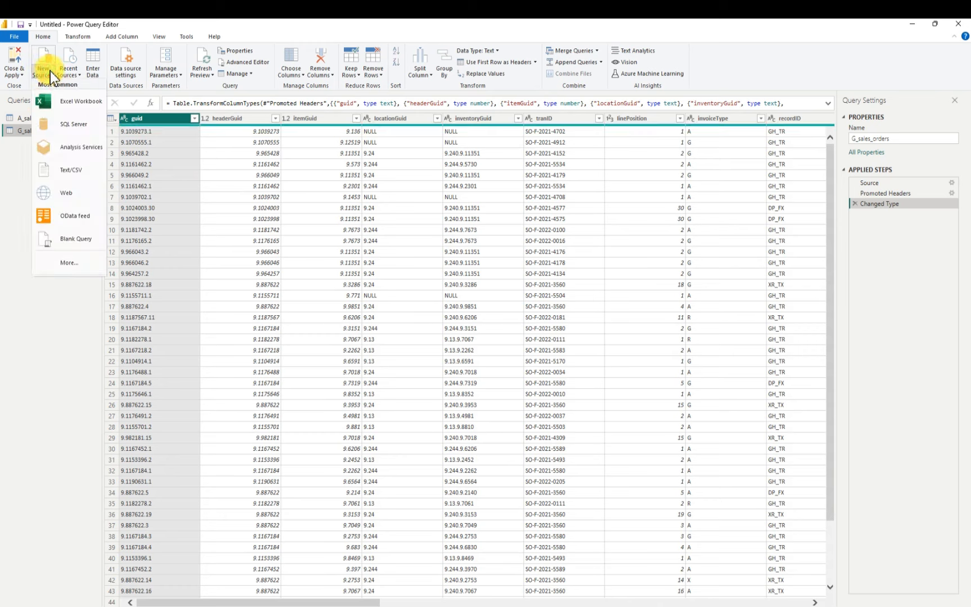
pyautogui.click(76, 170)
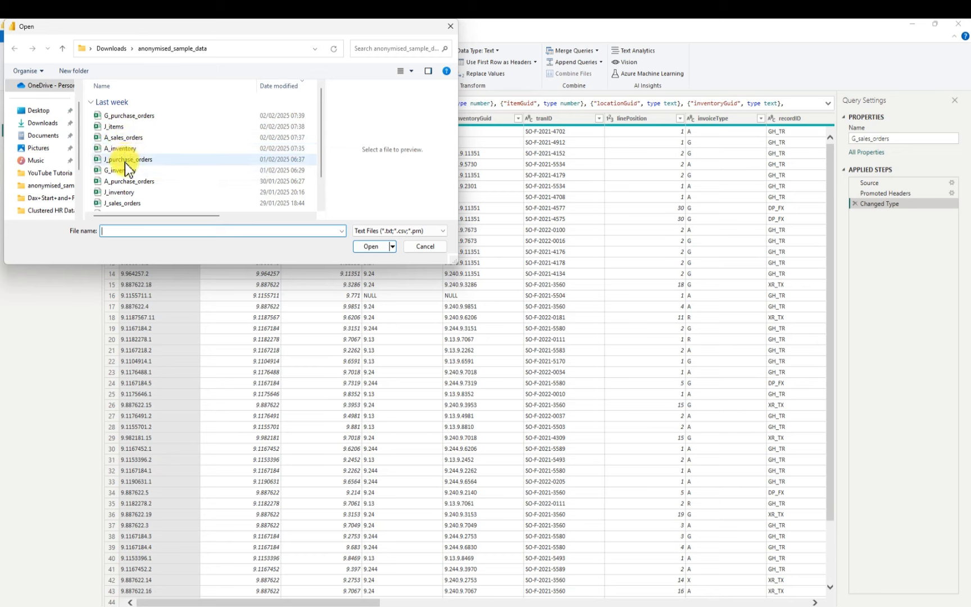
pyautogui.scroll(-1, 124, 164)
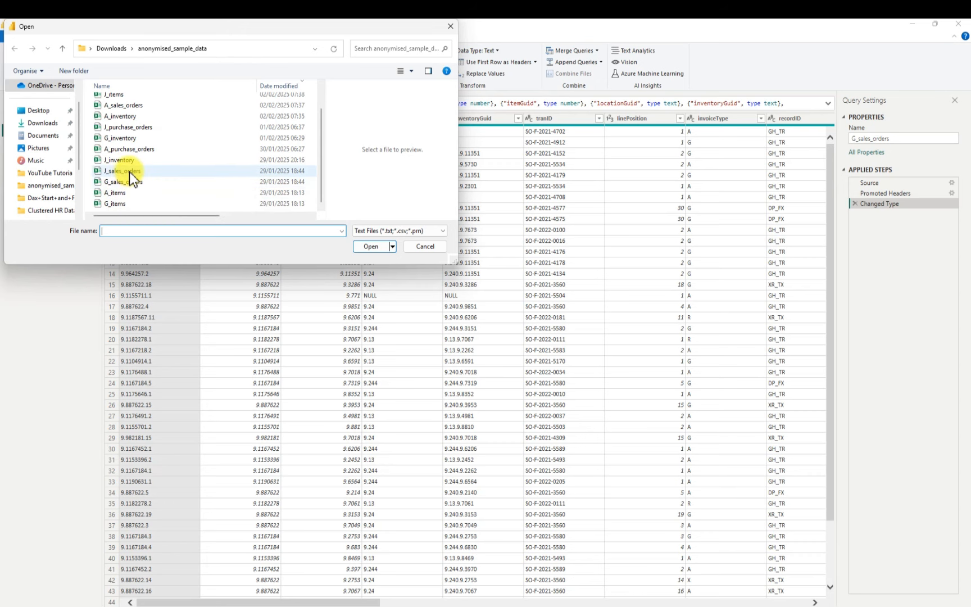
pyautogui.click(129, 171)
pyautogui.click(369, 247)
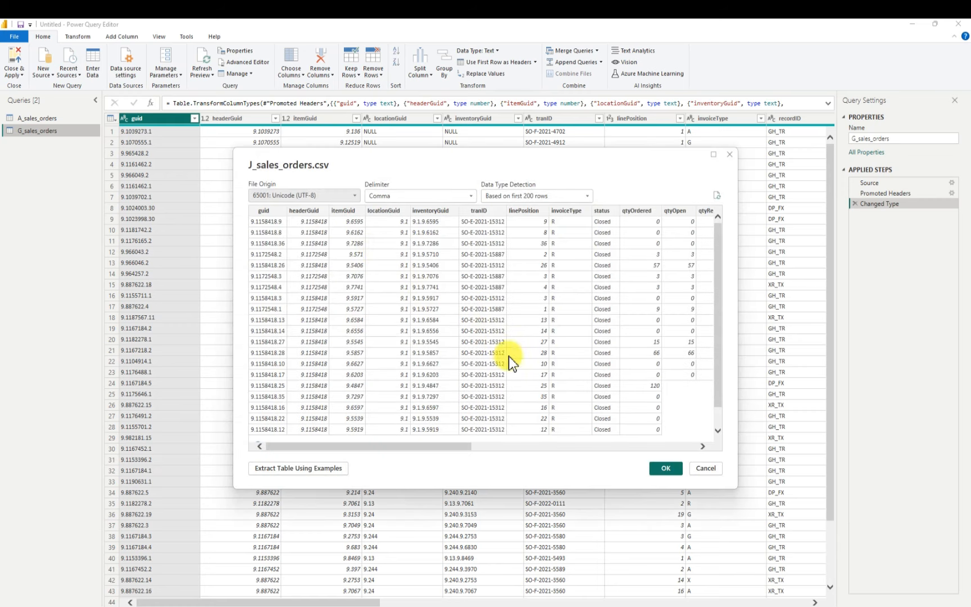
pyautogui.moveTo(420, 446); pyautogui.dragTo(733, 440)
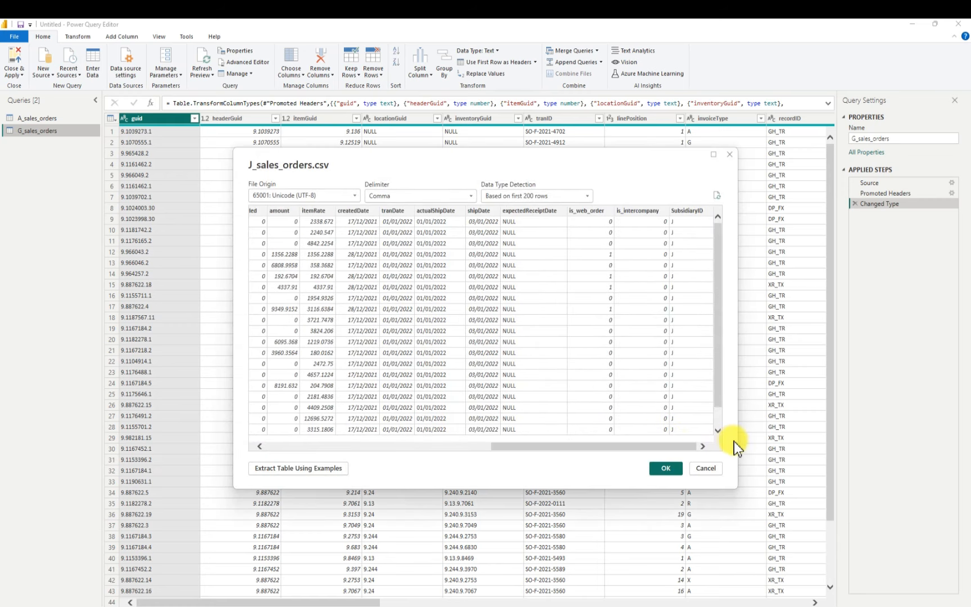
pyautogui.click(673, 471)
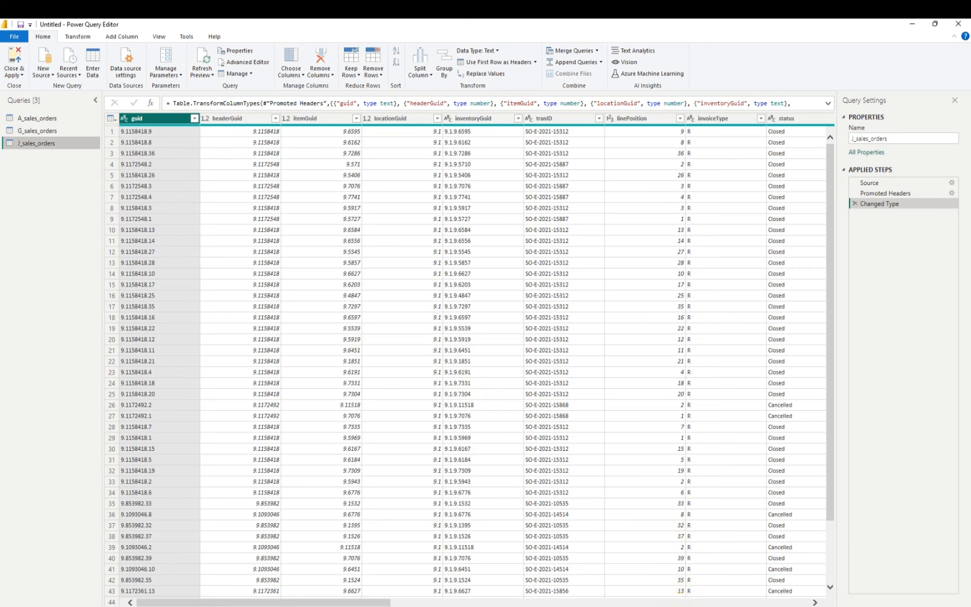
# Select the A_sales_orders query among the imported sales, purchase, inventory and items queries
pyautogui.click(676, 605)
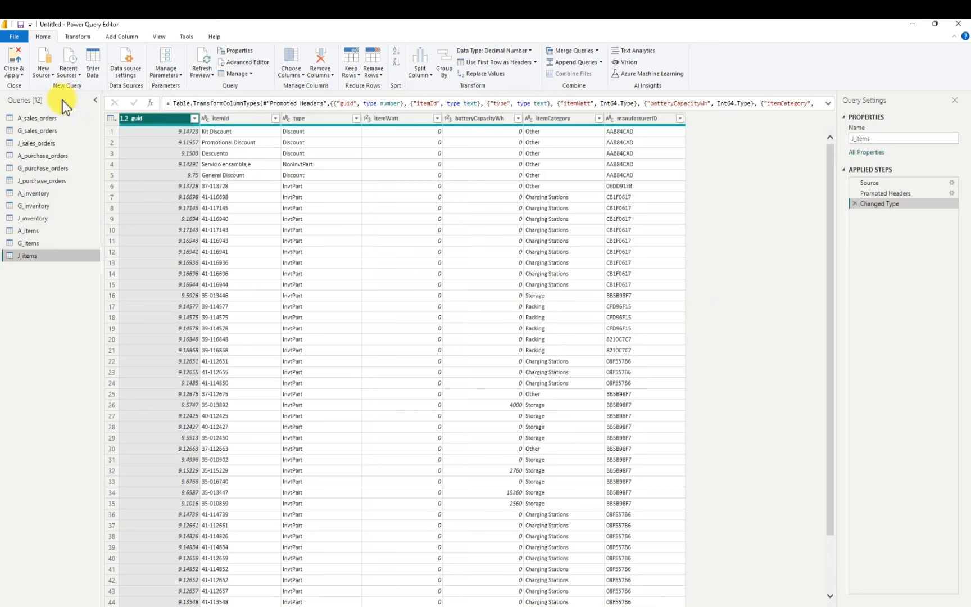
pyautogui.click(49, 118)
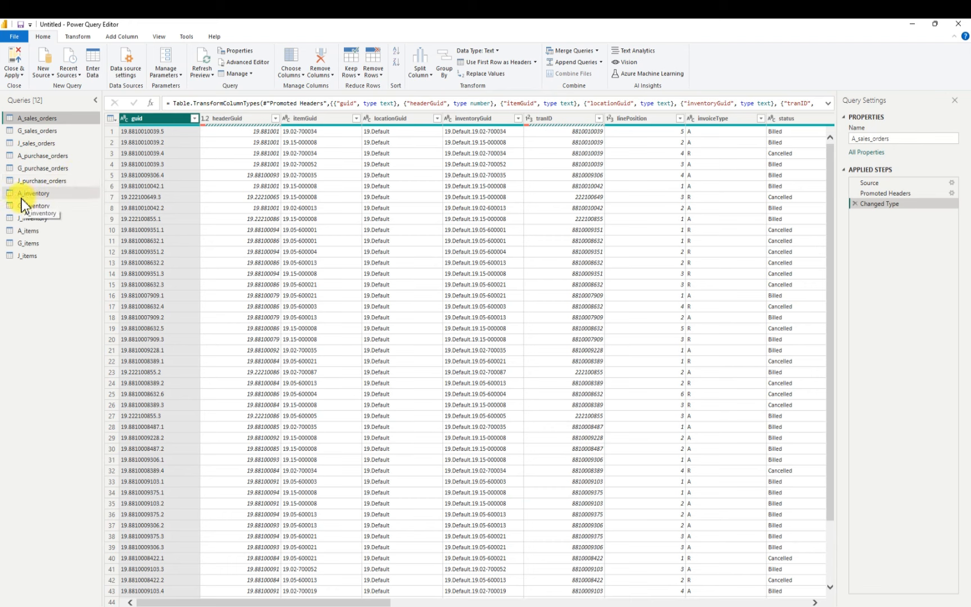
pyautogui.moveTo(48, 204); pyautogui.dragTo(17, 234)
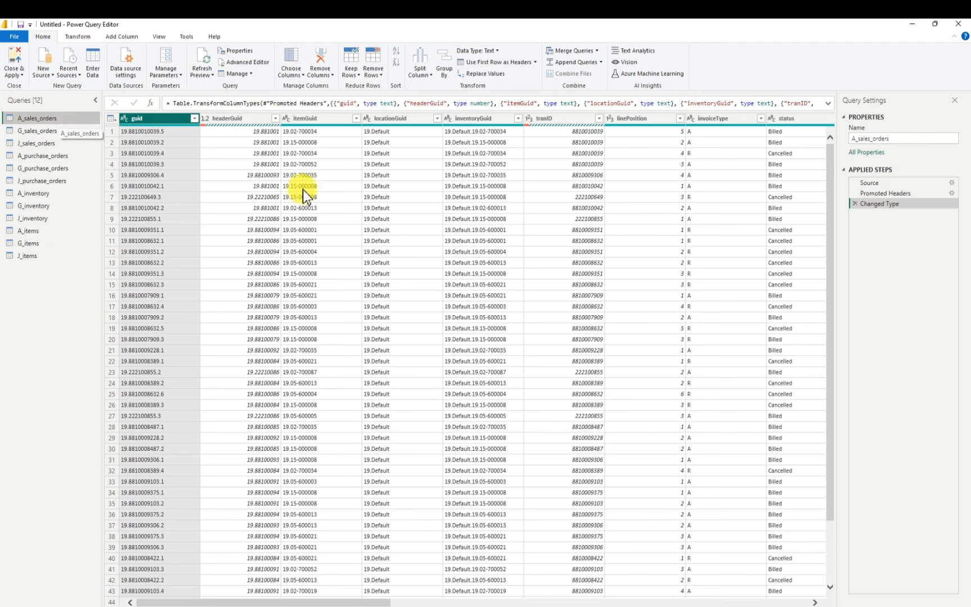
# Append A_sales_orders, G_sales_orders and J_sales_orders as a new combined query using the three-or-more-tables option
pyautogui.click(601, 62)
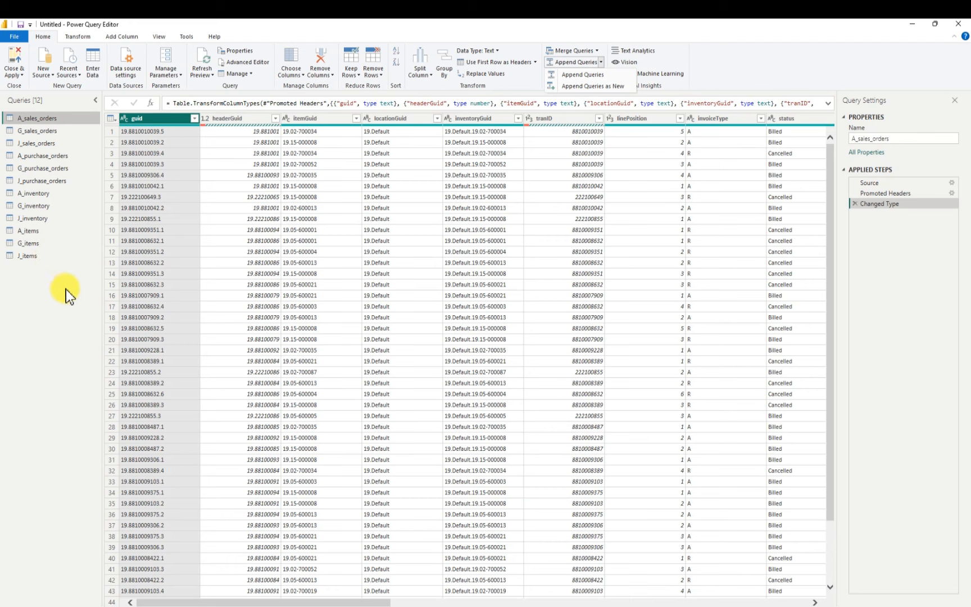
pyautogui.click(594, 87)
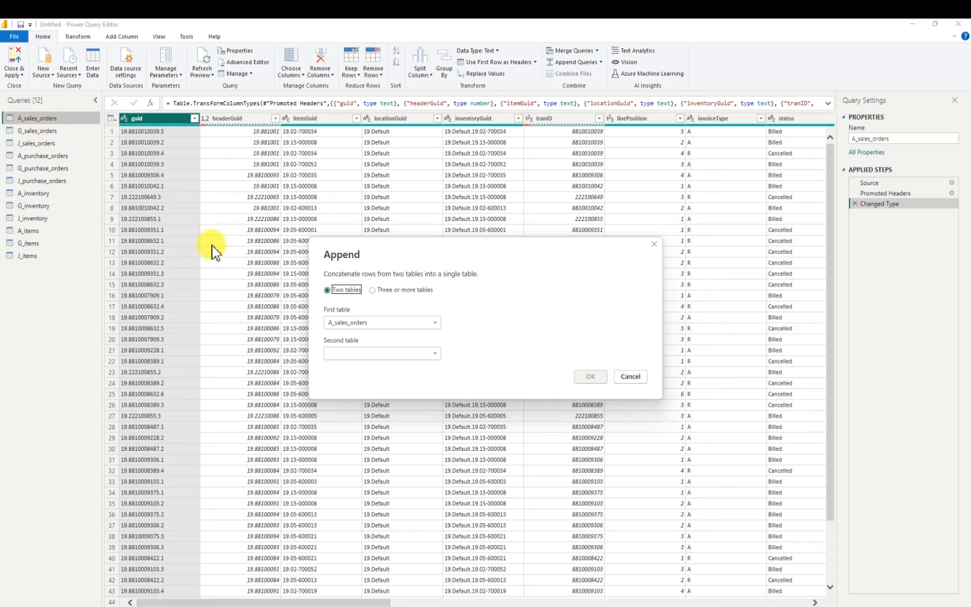
pyautogui.click(373, 290)
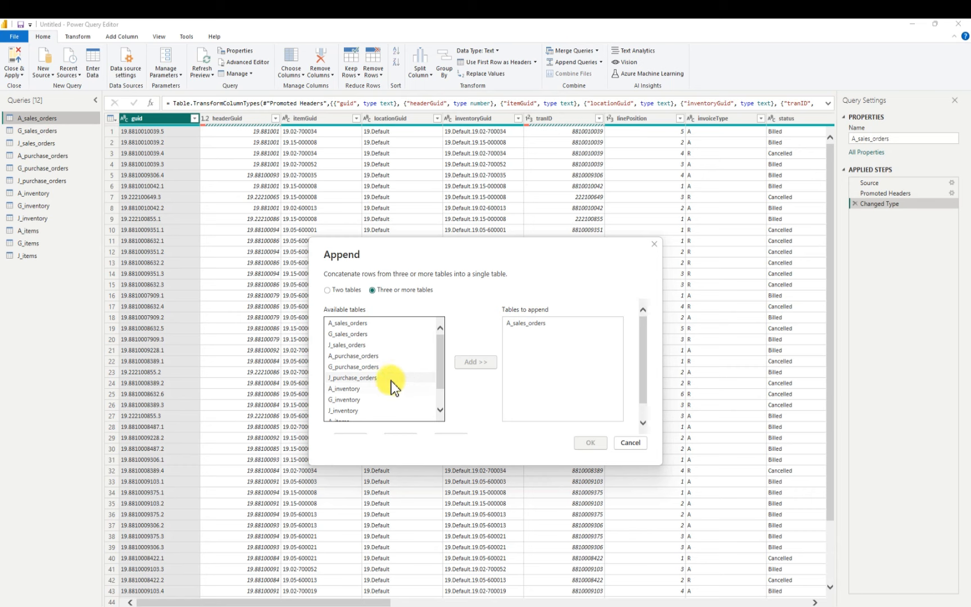
pyautogui.click(361, 333)
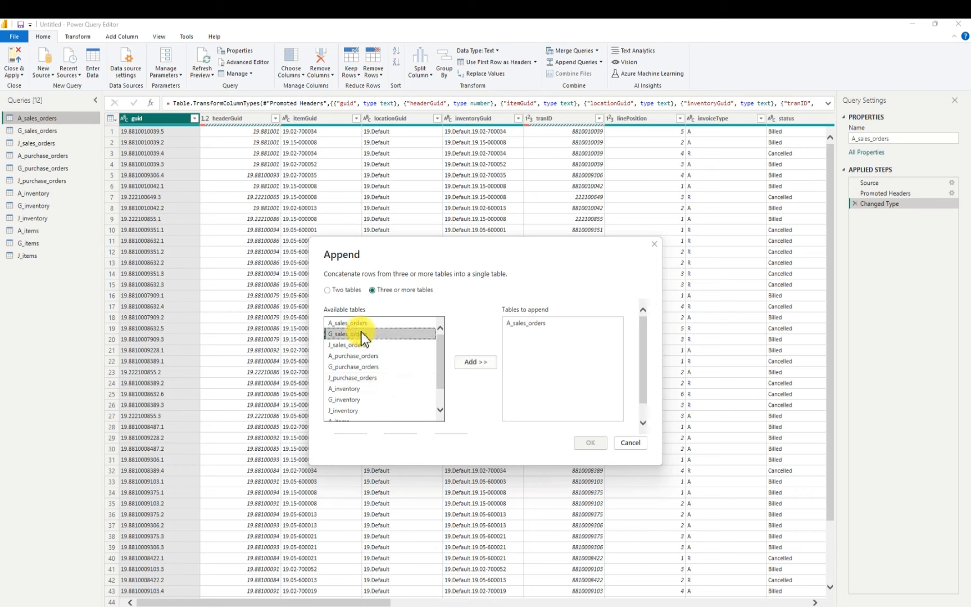
pyautogui.click(473, 364)
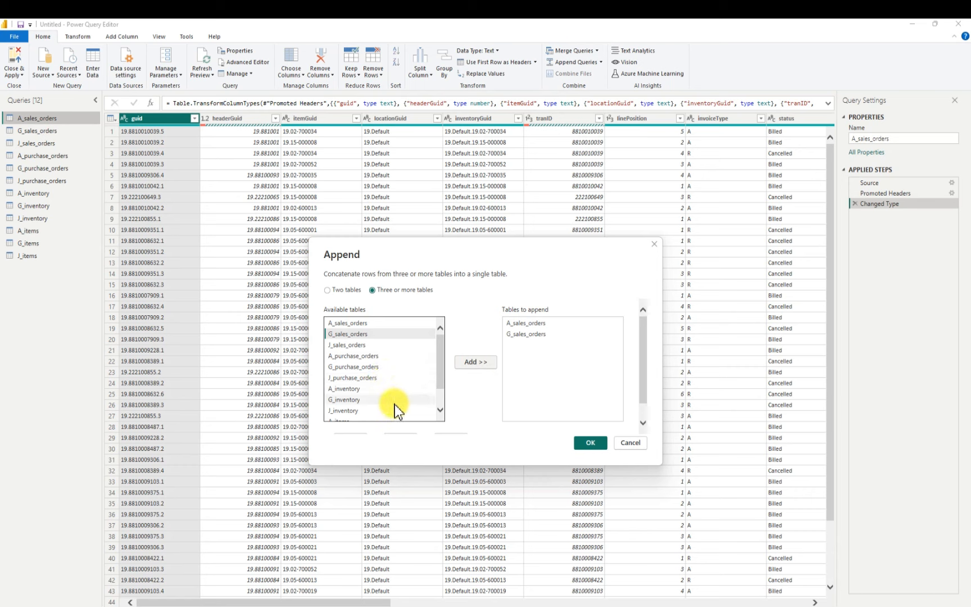
pyautogui.click(350, 344)
pyautogui.click(476, 362)
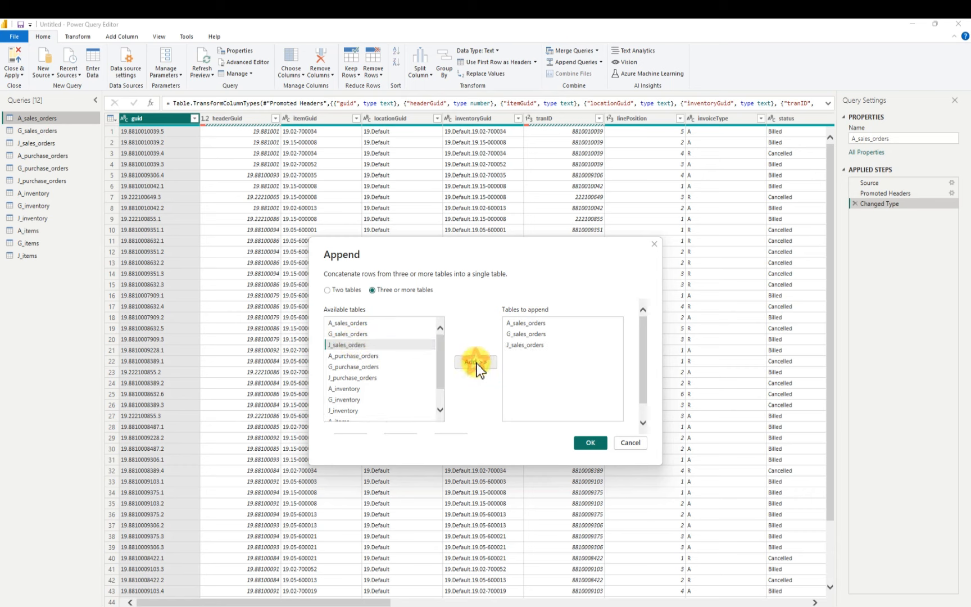
pyautogui.click(590, 443)
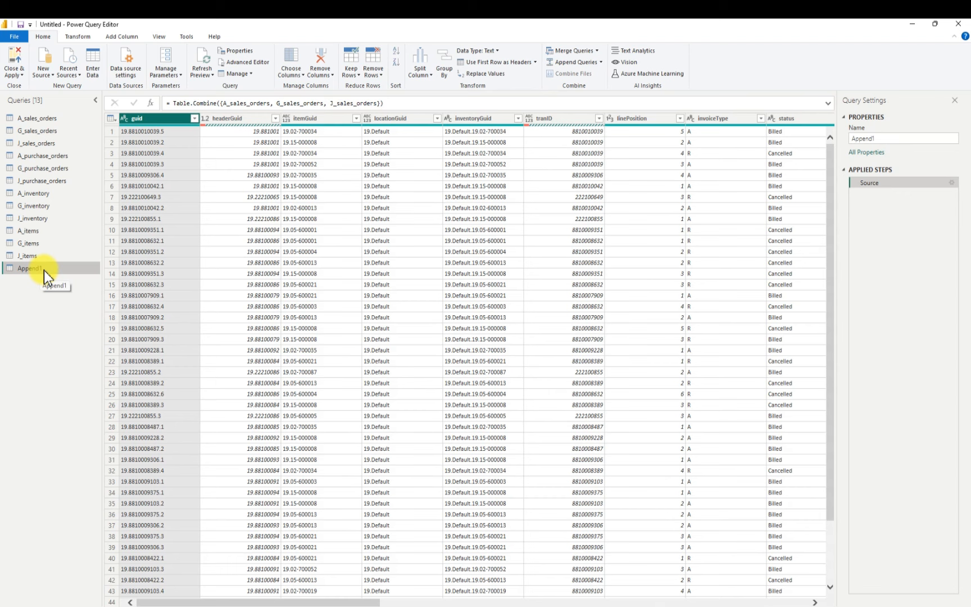
# Rename the combined sales query as Sales_orders
pyautogui.click(604, 63)
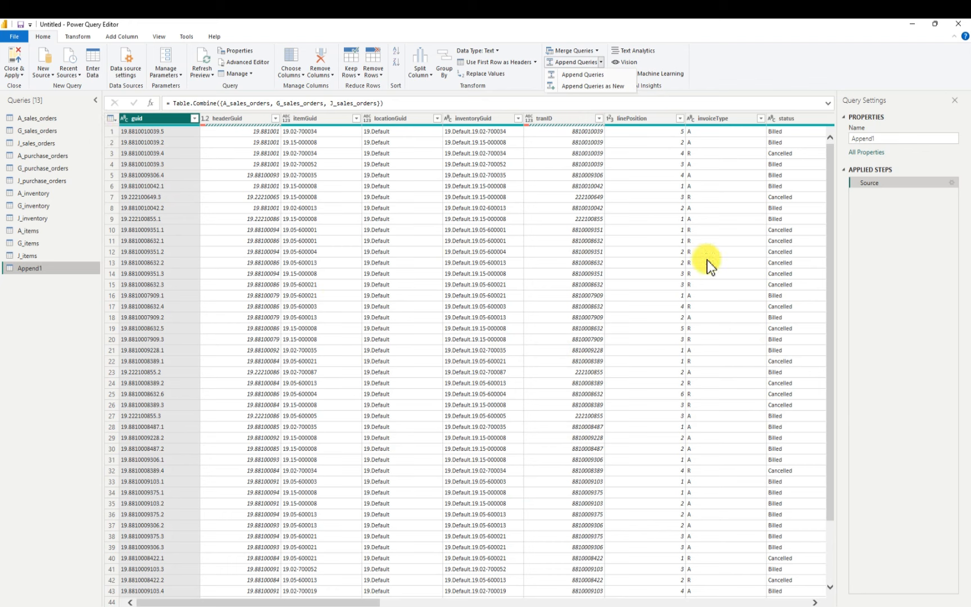
pyautogui.click(908, 139)
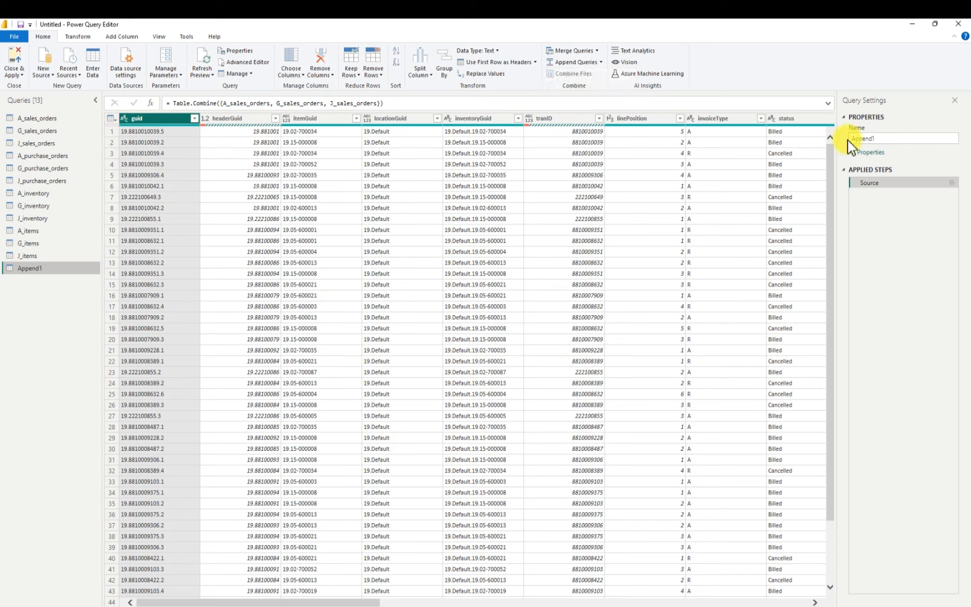
pyautogui.click(883, 140)
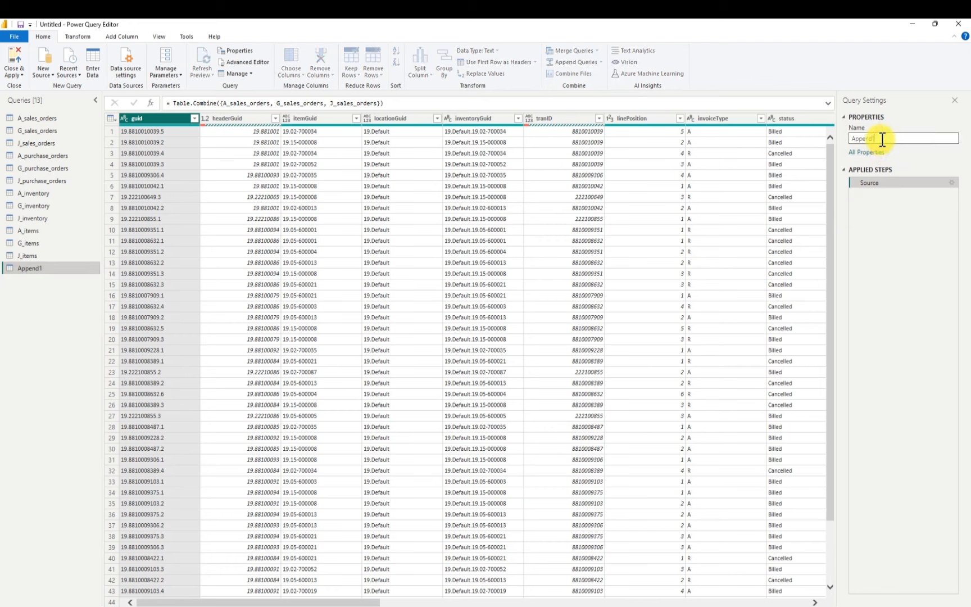
pyautogui.press('BackSpace')
pyautogui.press('BackSpace')
pyautogui.press('BackSpace')
pyautogui.press('BackSpace')
pyautogui.press('BackSpace')
pyautogui.press('BackSpace')
pyautogui.write('Sales_order')
pyautogui.write('s')
pyautogui.press('Return')
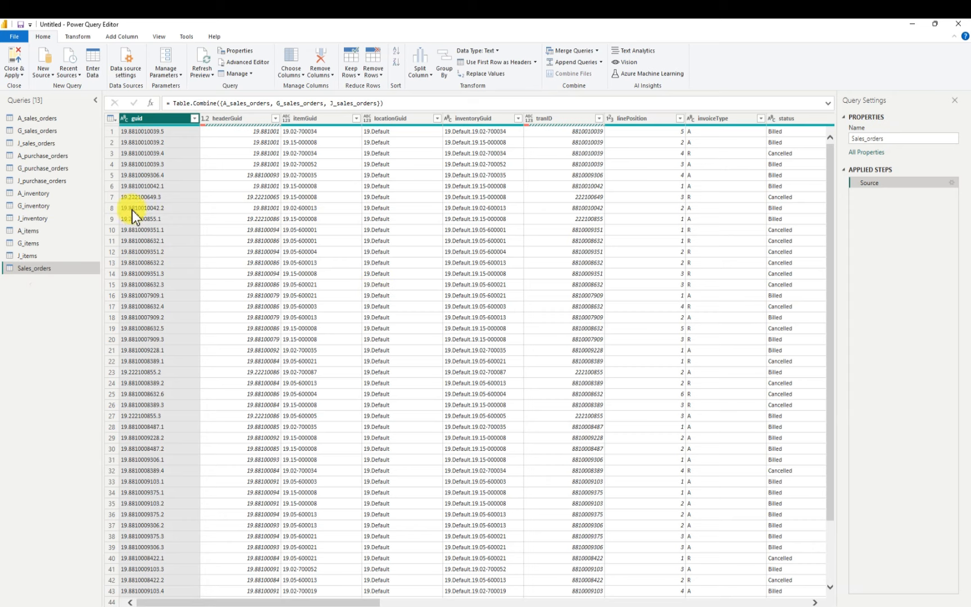
# Append A_purchase_orders, G_purchase_orders and J_purchase_orders as a new combined query using the three-or-more-tables option
pyautogui.click(48, 155)
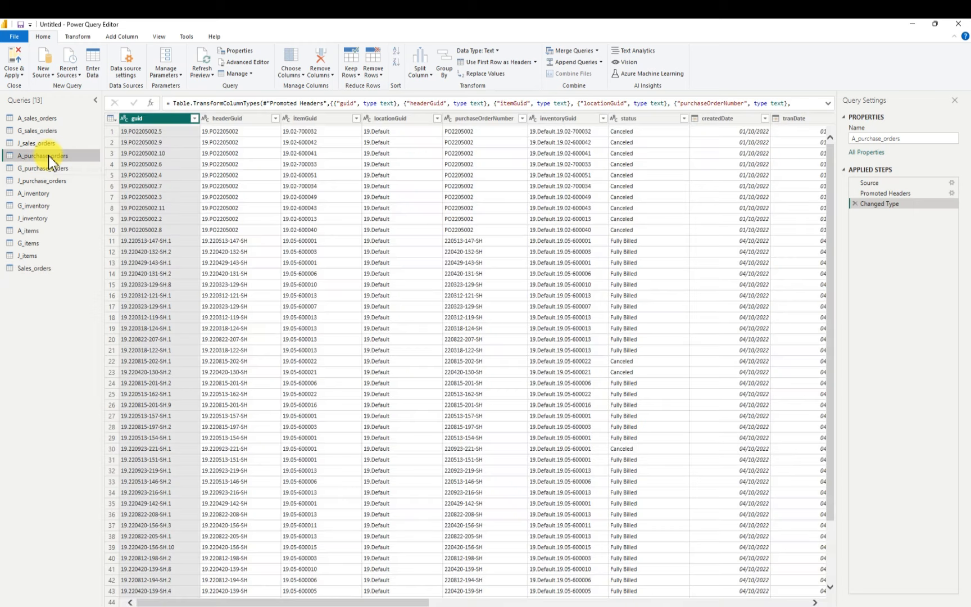
pyautogui.click(601, 62)
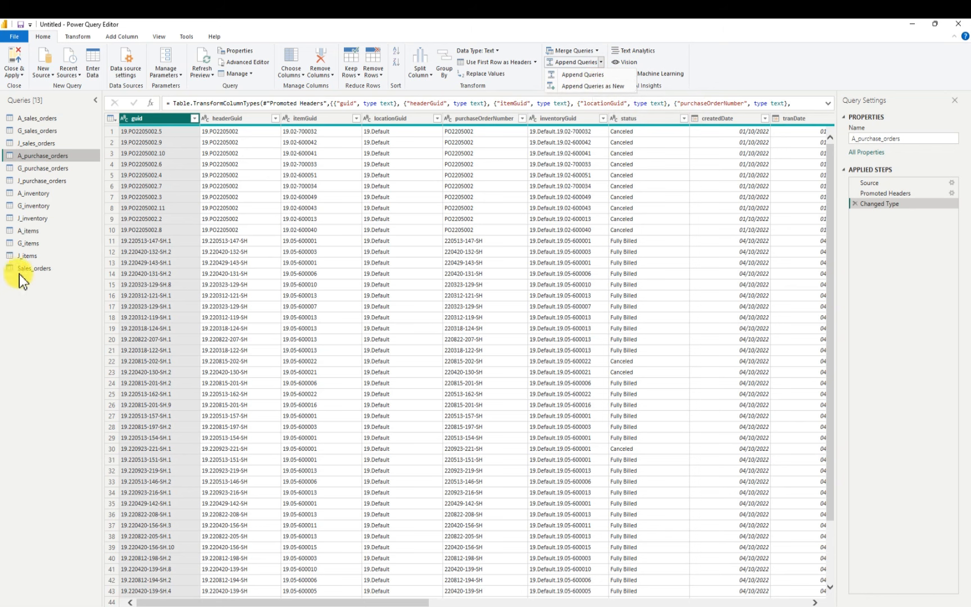
pyautogui.click(602, 87)
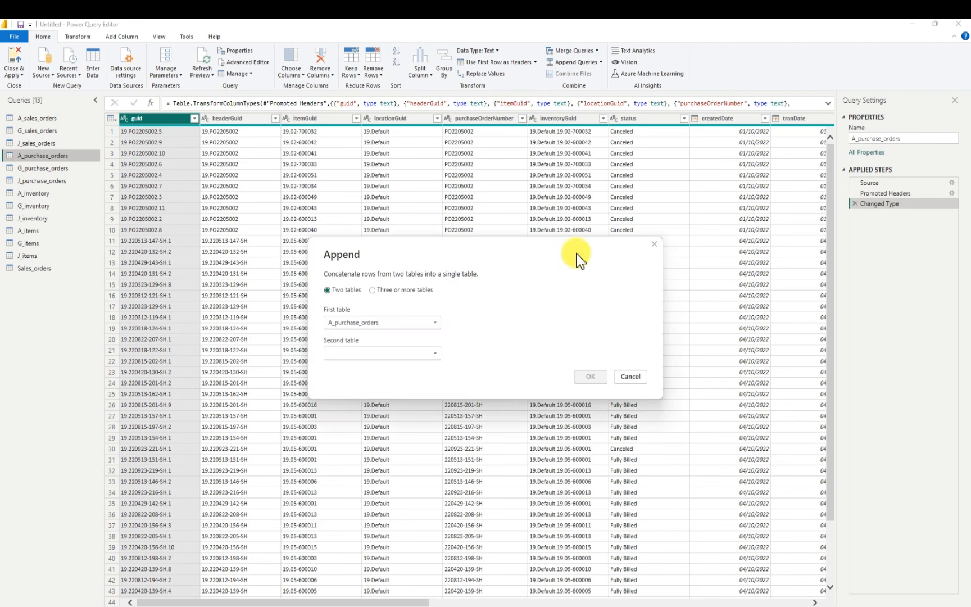
pyautogui.click(372, 292)
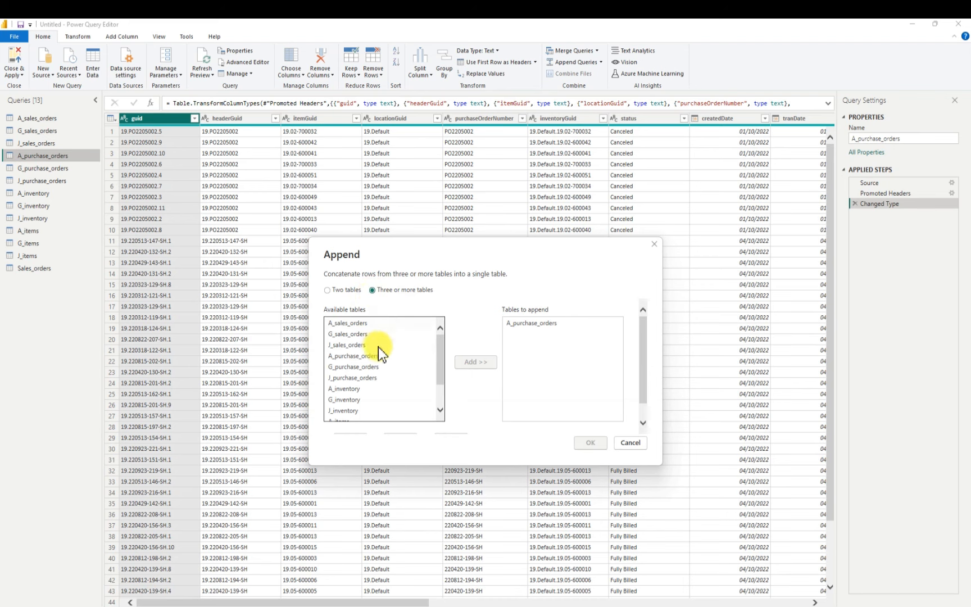
pyautogui.click(349, 368)
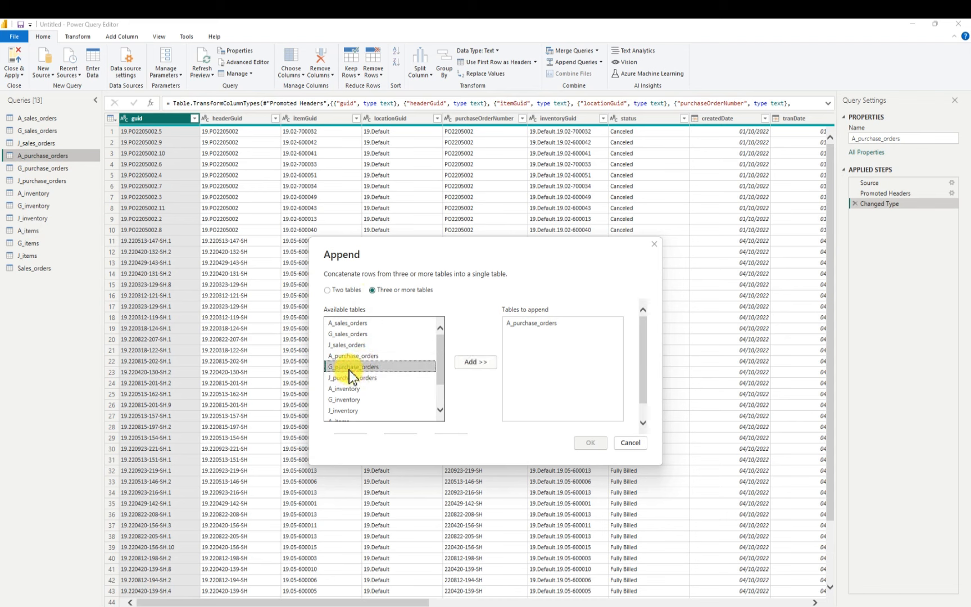
pyautogui.click(472, 366)
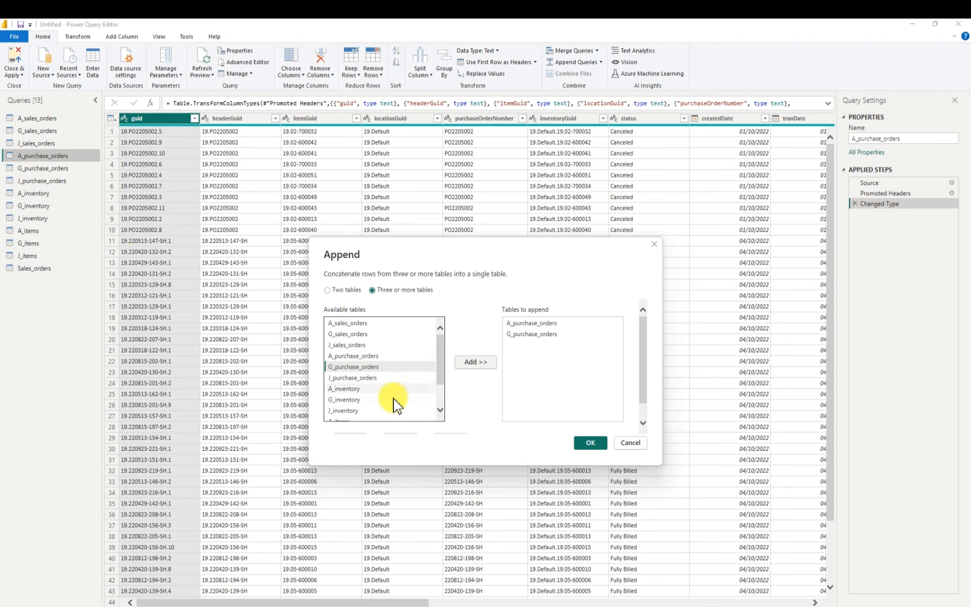
pyautogui.click(344, 379)
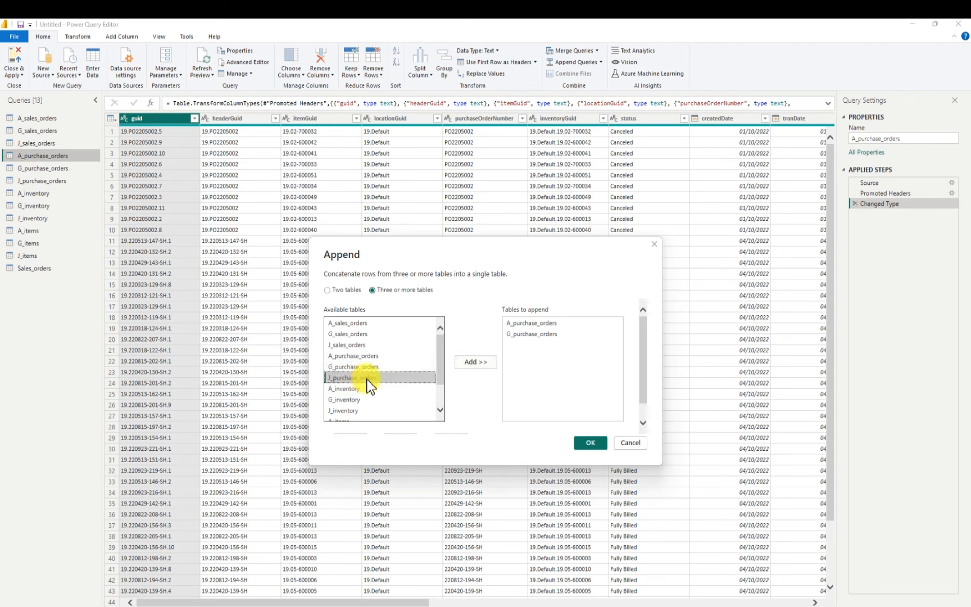
pyautogui.click(473, 361)
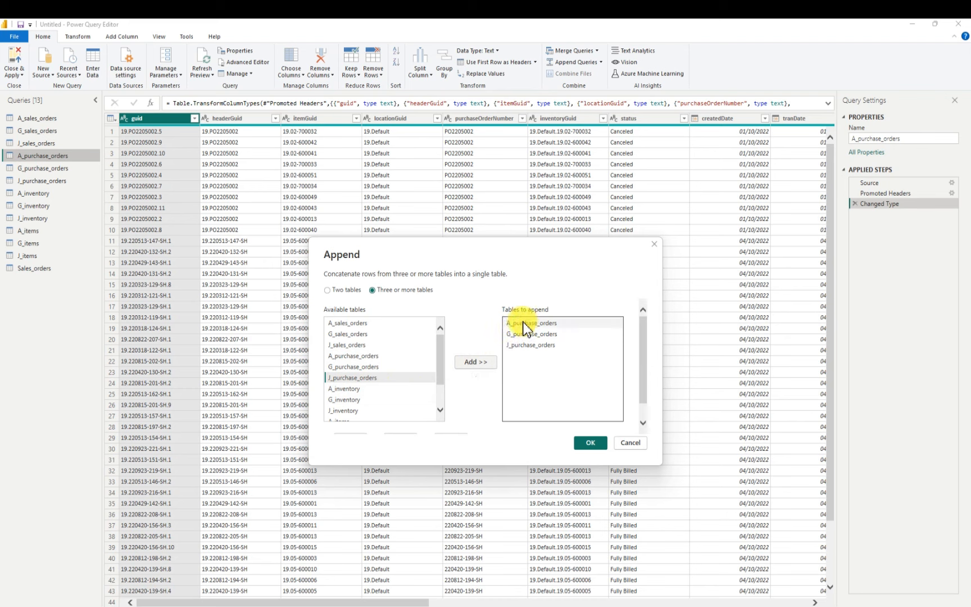
pyautogui.click(586, 444)
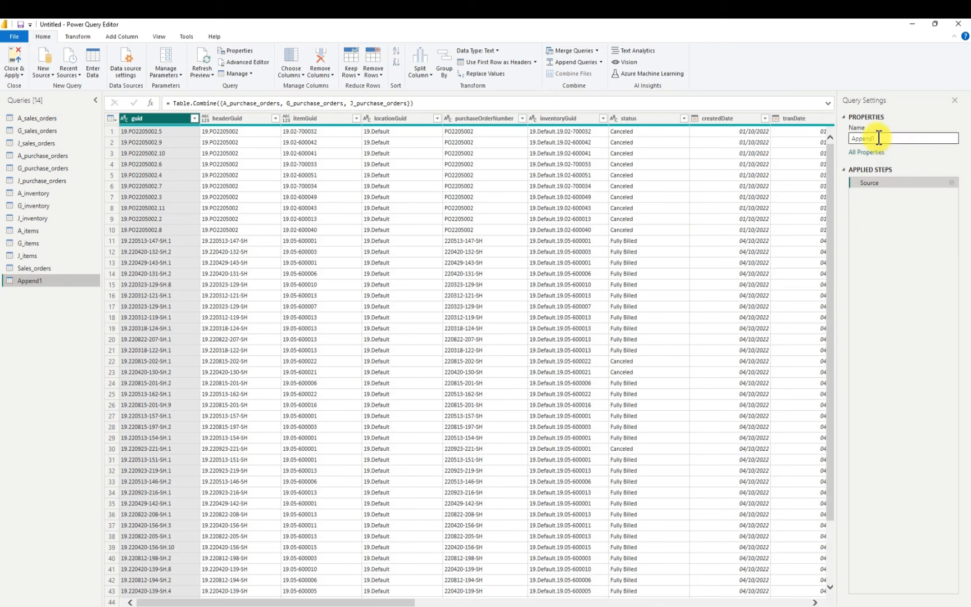
# Rename the combined purchase query as Purchased_orders
pyautogui.doubleClick(878, 139)
pyautogui.press('BackSpace')
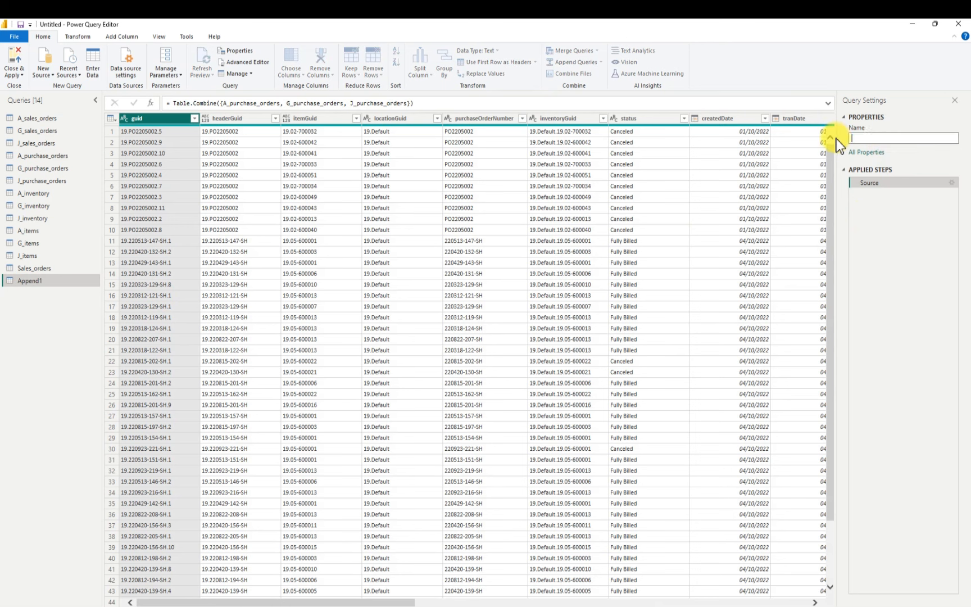
pyautogui.write('Purchased_orders')
pyautogui.click(837, 138)
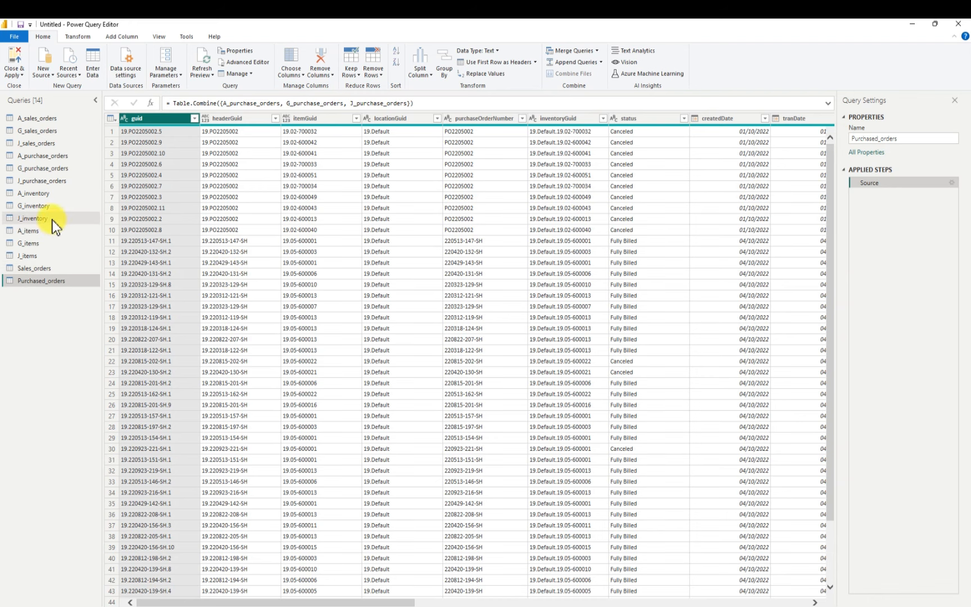
# Append A_inventory, G_inventory and J_inventory as a new combined query using the three-or-more-tables option
pyautogui.click(42, 194)
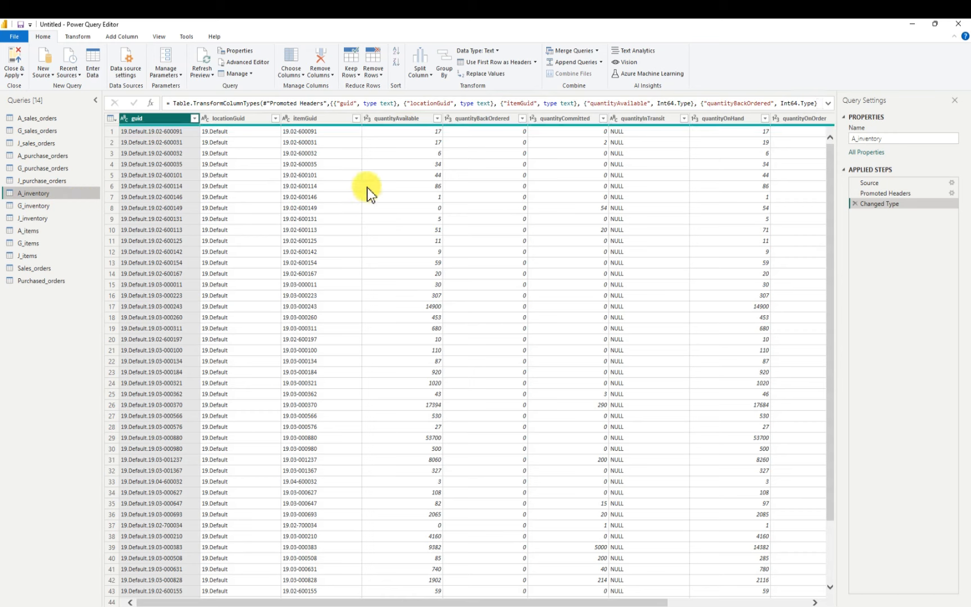
pyautogui.click(601, 62)
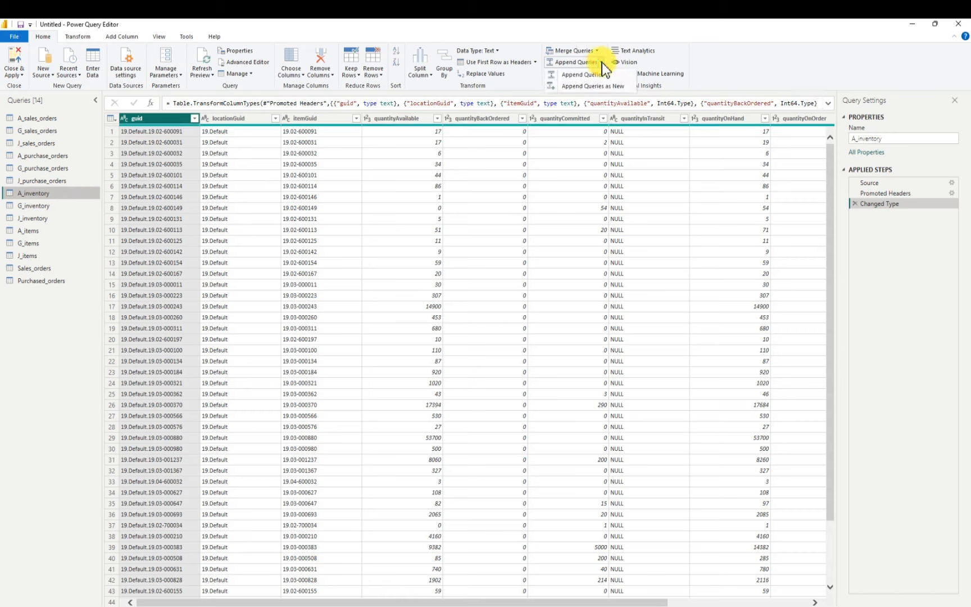
pyautogui.click(601, 87)
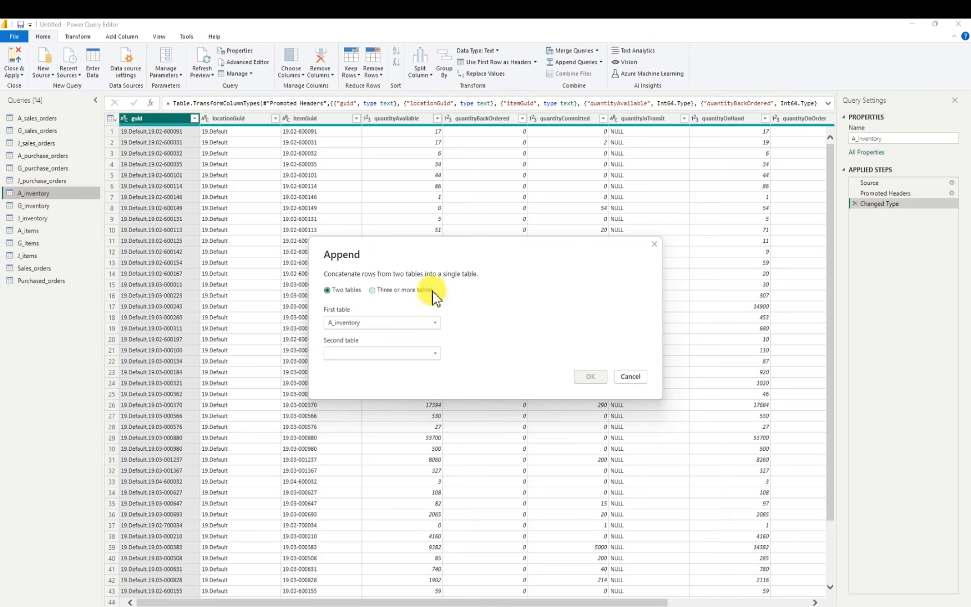
pyautogui.click(372, 290)
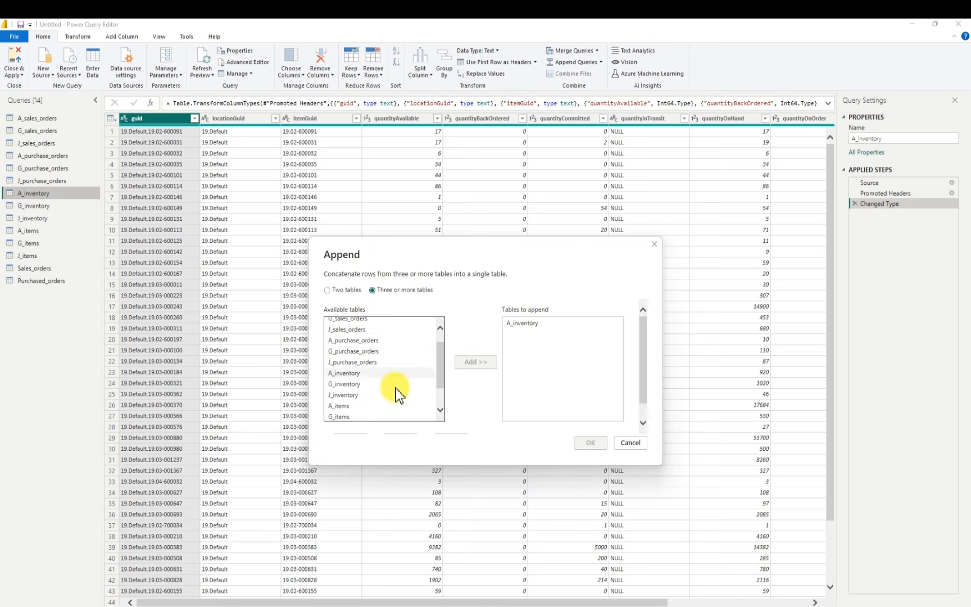
pyautogui.scroll(-1, 395, 388)
pyautogui.click(343, 368)
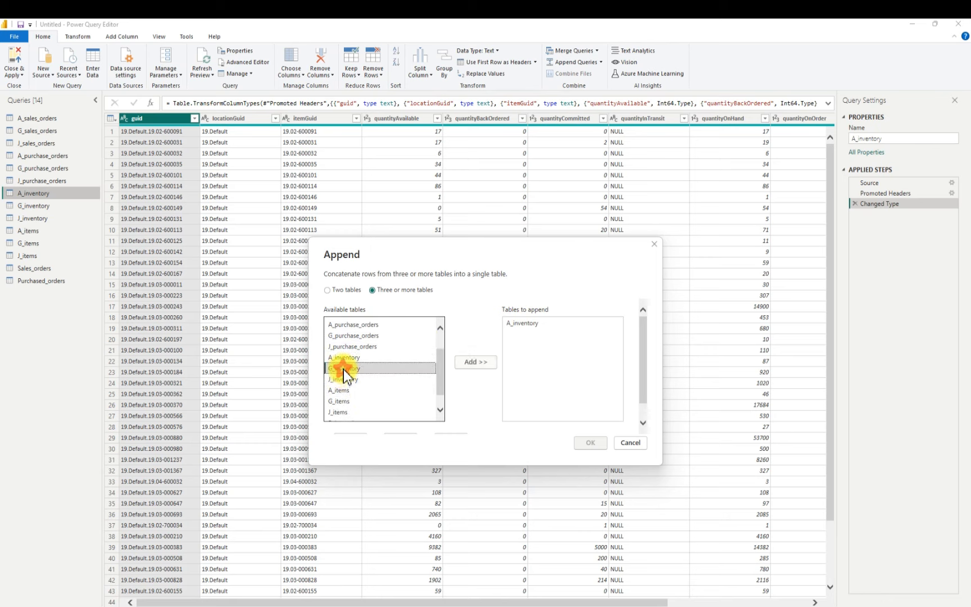
pyautogui.click(472, 365)
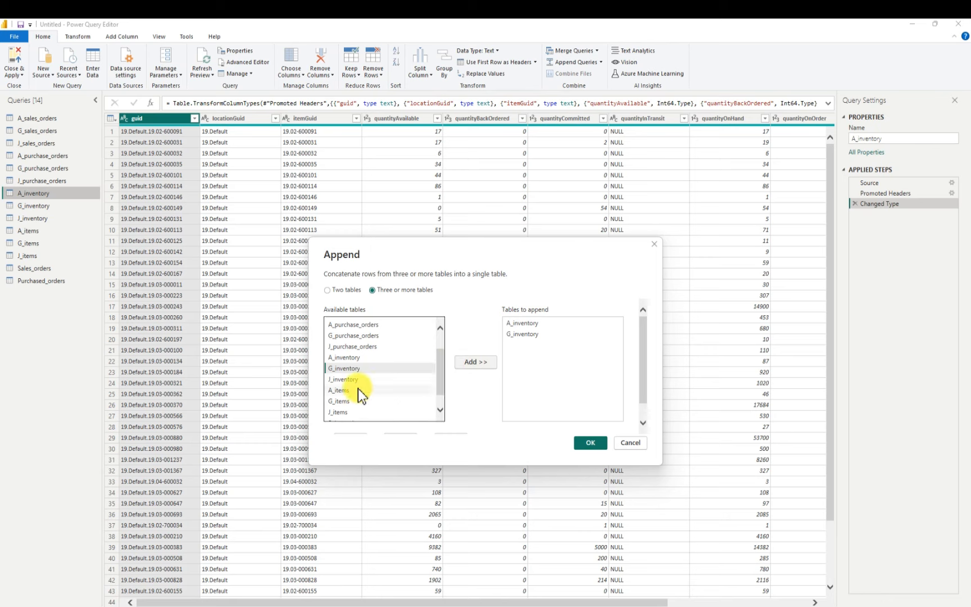
pyautogui.click(345, 379)
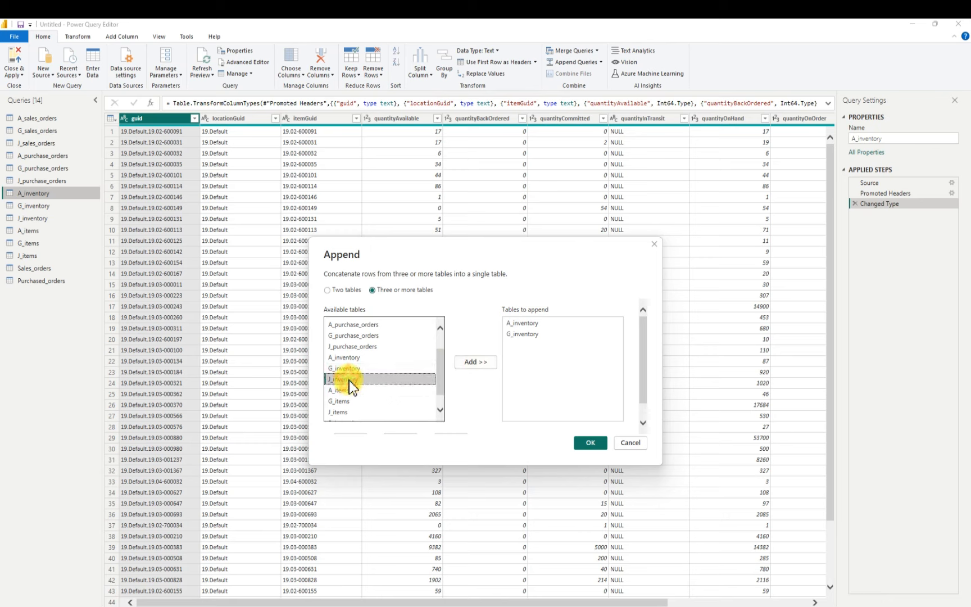
pyautogui.click(463, 361)
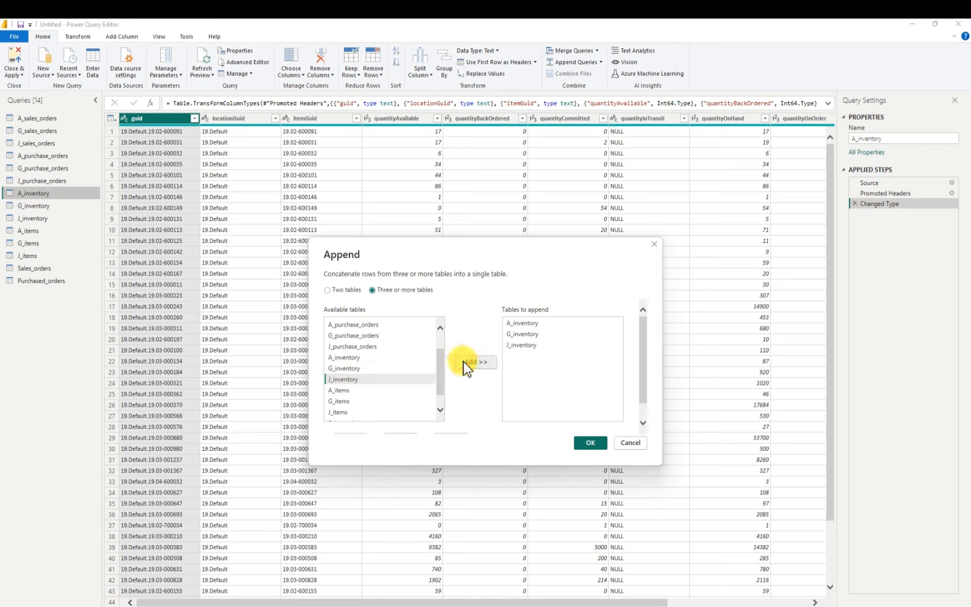
pyautogui.click(594, 442)
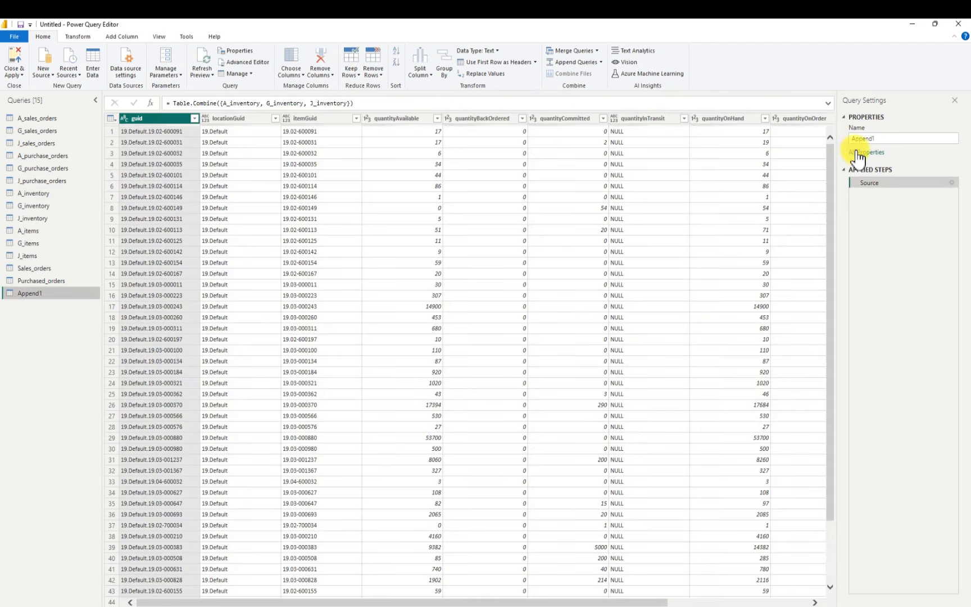
# Rename the combined inventory query as Inventory
pyautogui.doubleClick(851, 139)
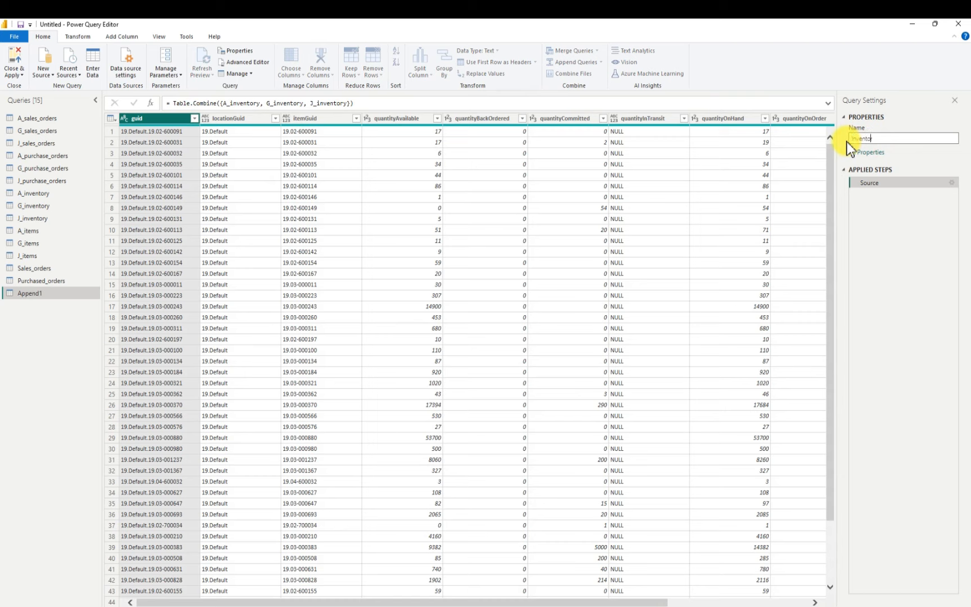
pyautogui.write('Inventory')
pyautogui.press('Return')
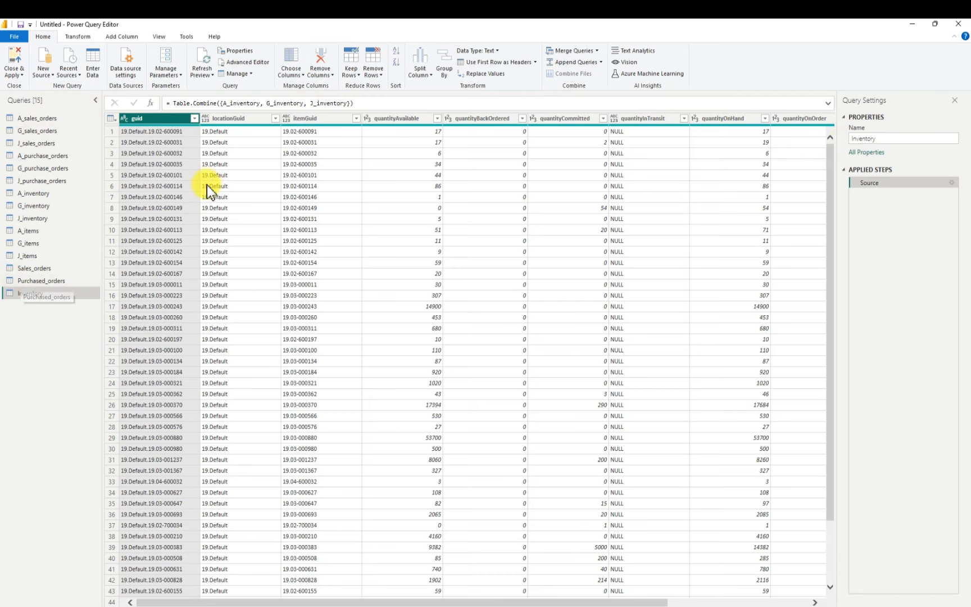
# Append A_items, G_items and J_items as a new combined query using the three-or-more-tables option
pyautogui.click(44, 234)
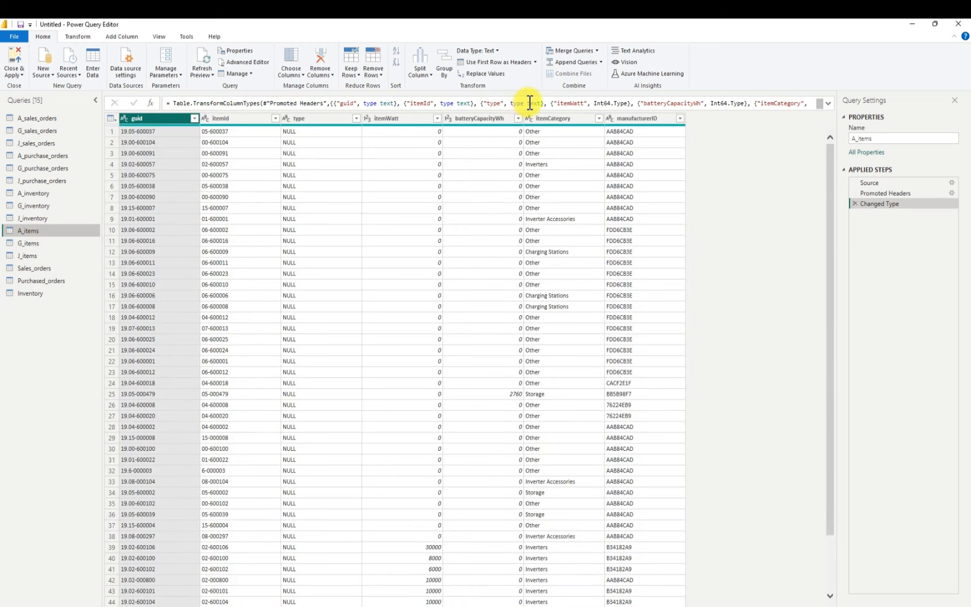
pyautogui.click(600, 62)
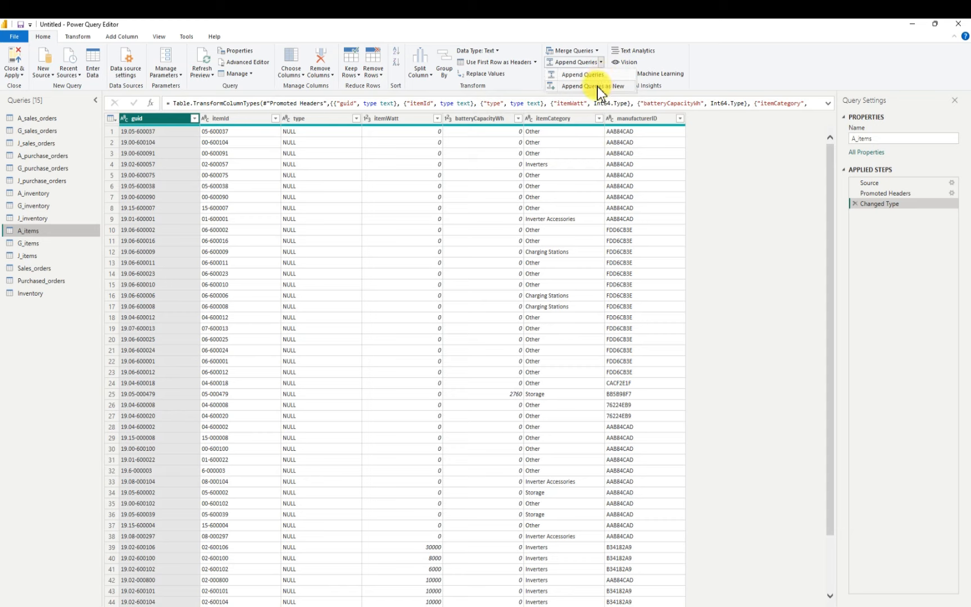
pyautogui.click(600, 85)
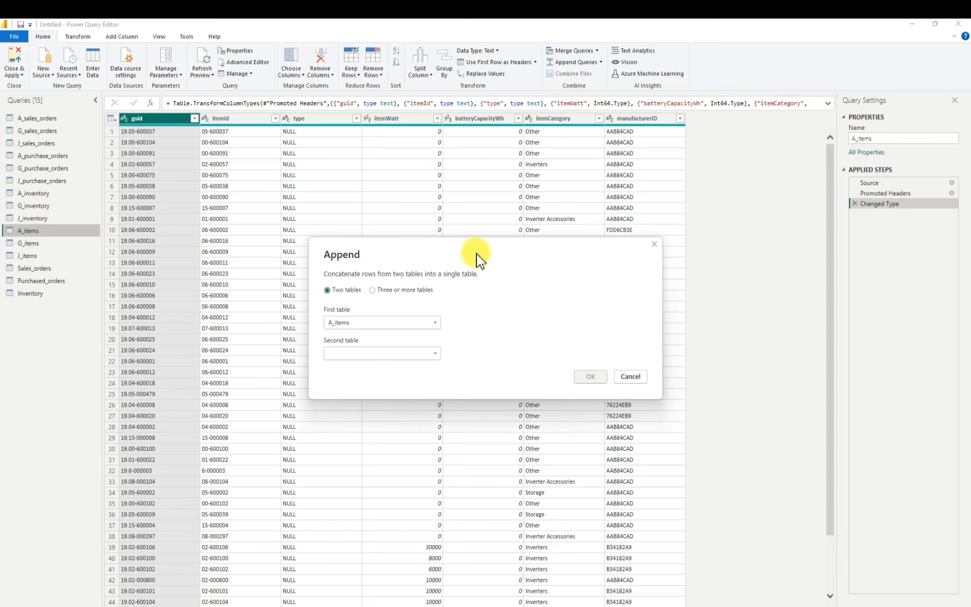
pyautogui.click(372, 289)
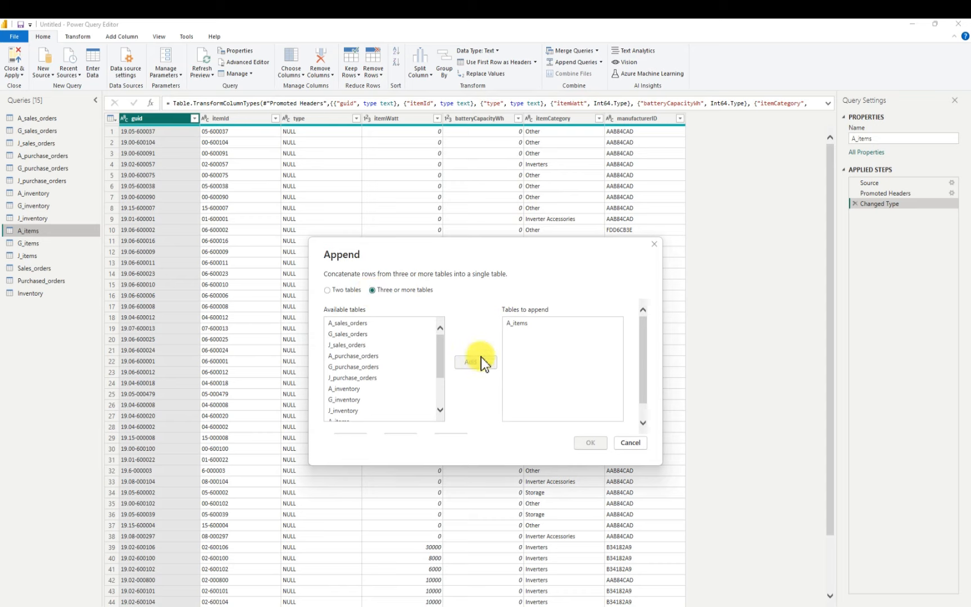
pyautogui.scroll(-3, 359, 414)
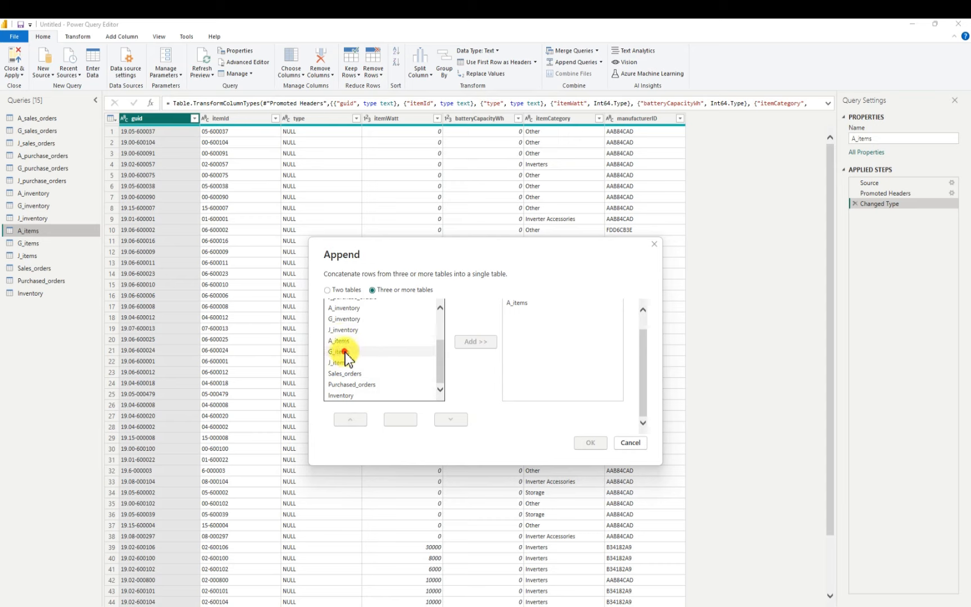
pyautogui.click(375, 352)
pyautogui.click(474, 342)
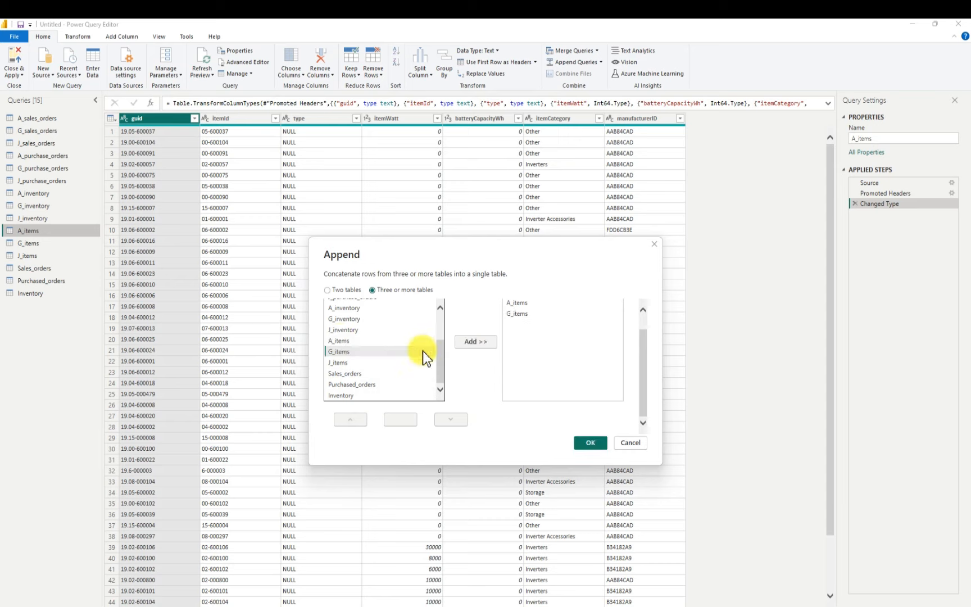
pyautogui.click(342, 362)
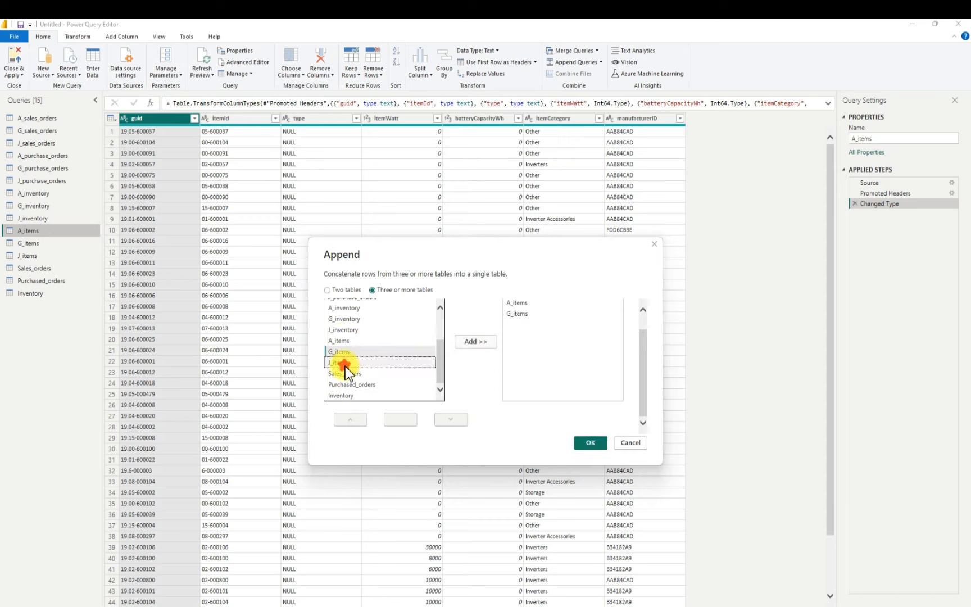
pyautogui.click(468, 343)
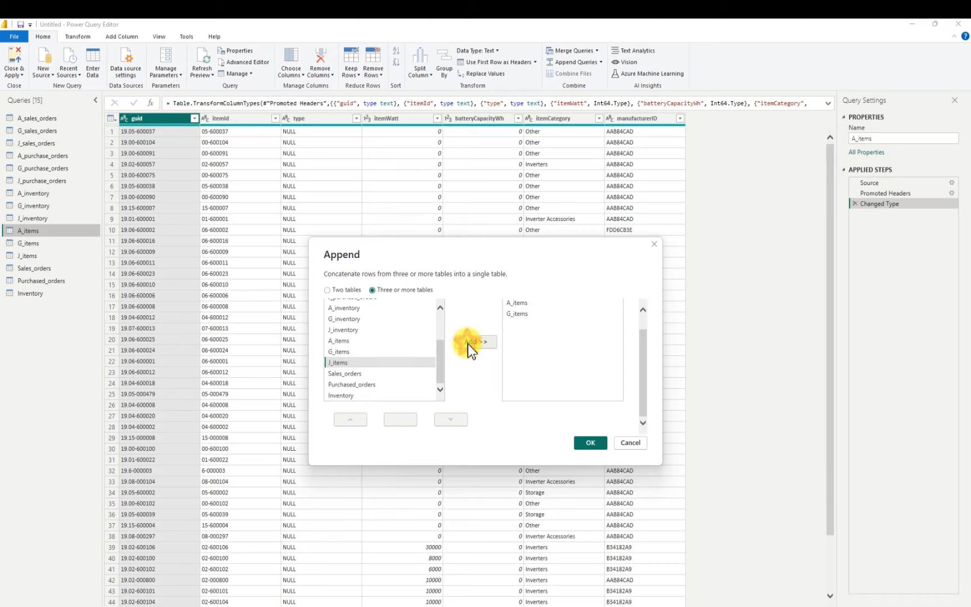
pyautogui.click(590, 443)
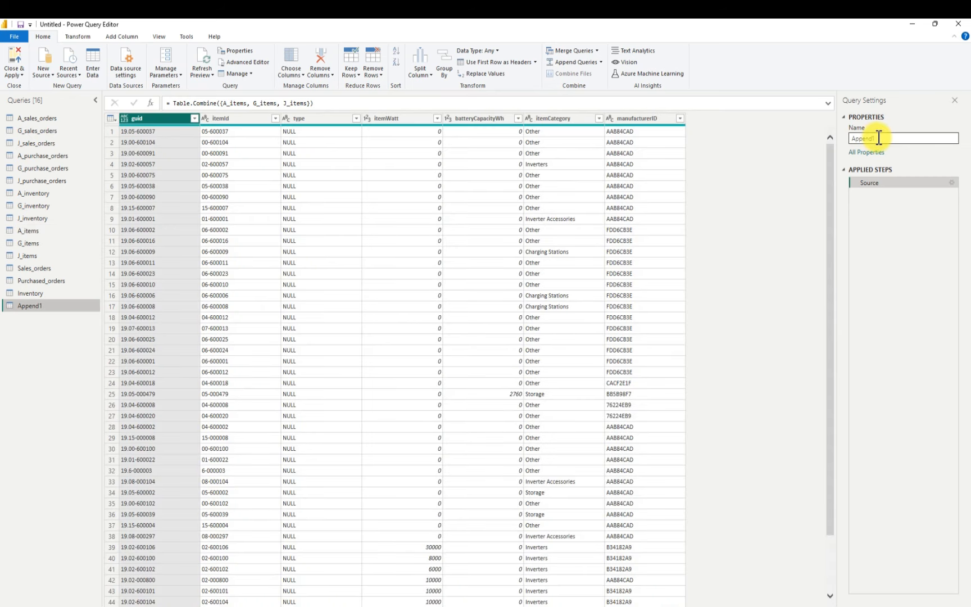
# Rename the combined item query as Items
pyautogui.click(879, 138)
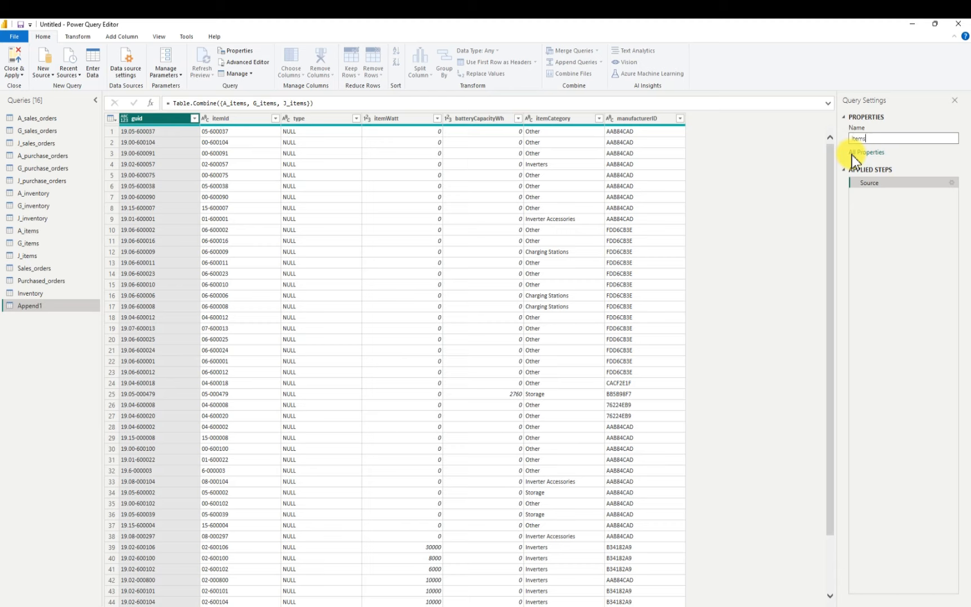
pyautogui.write('Items')
pyautogui.press('Return')
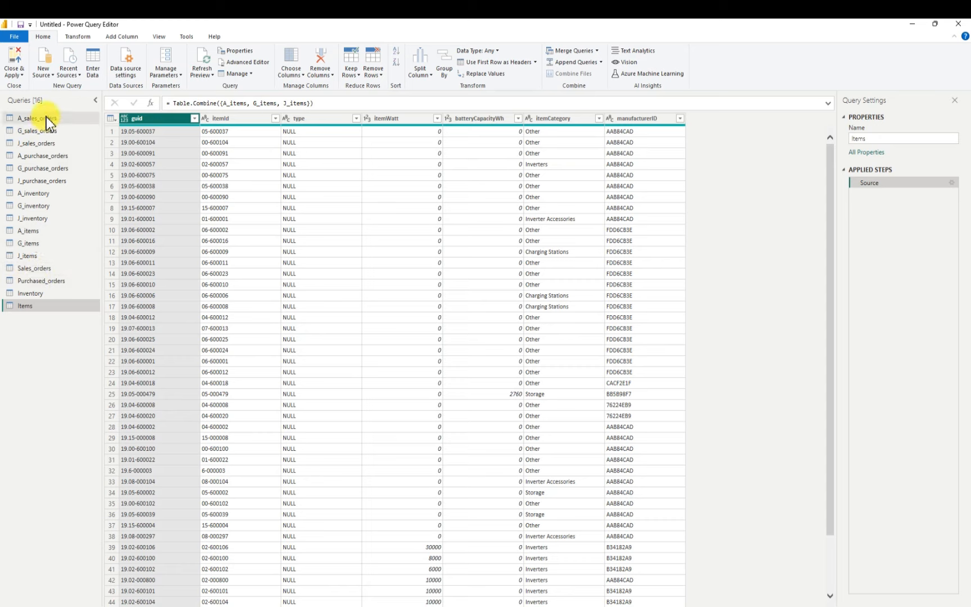
# Create a new query group named Source
pyautogui.rightClick(42, 320)
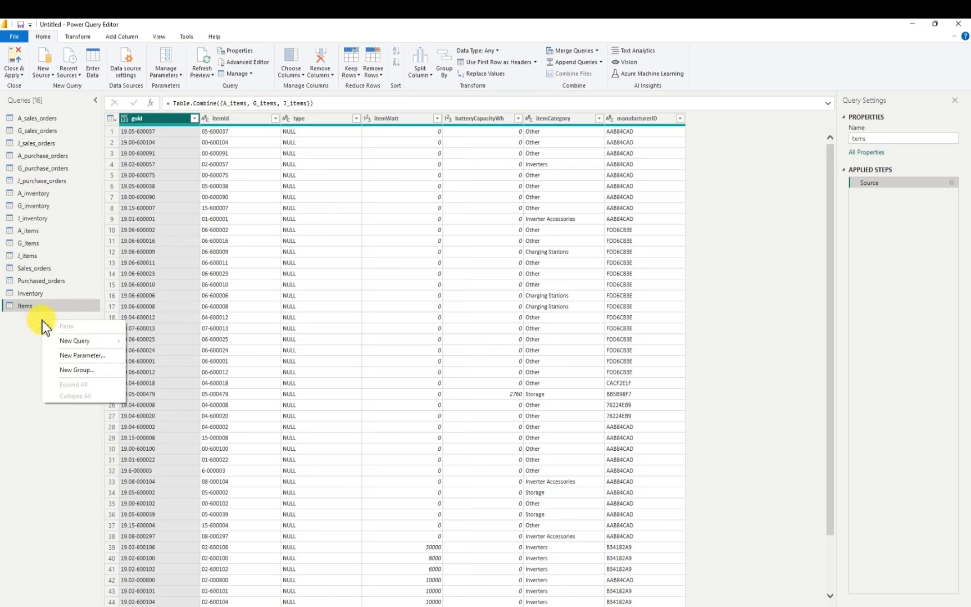
pyautogui.click(73, 370)
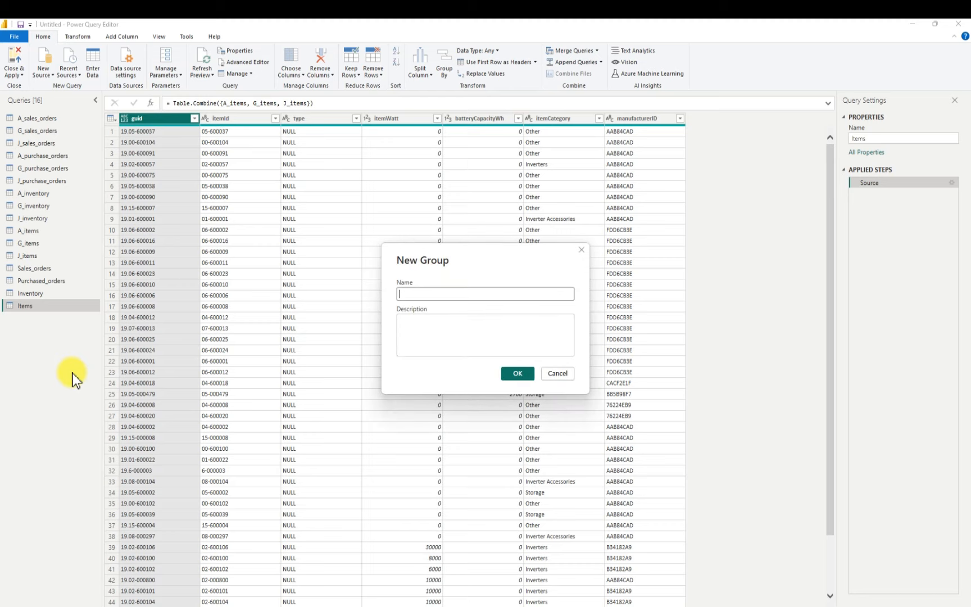
pyautogui.click(413, 293)
pyautogui.write('Sou')
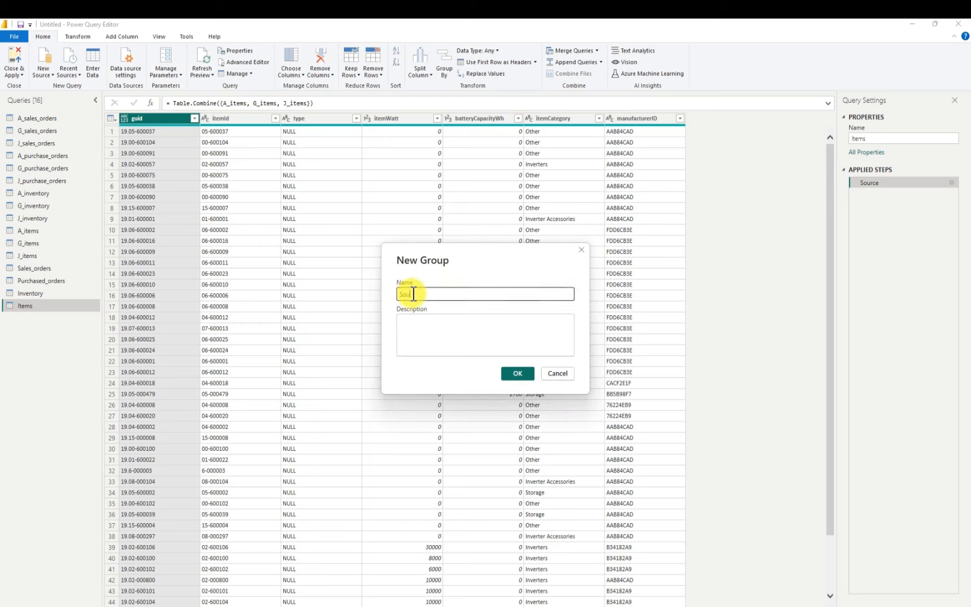
pyautogui.write('rce')
pyautogui.click(516, 373)
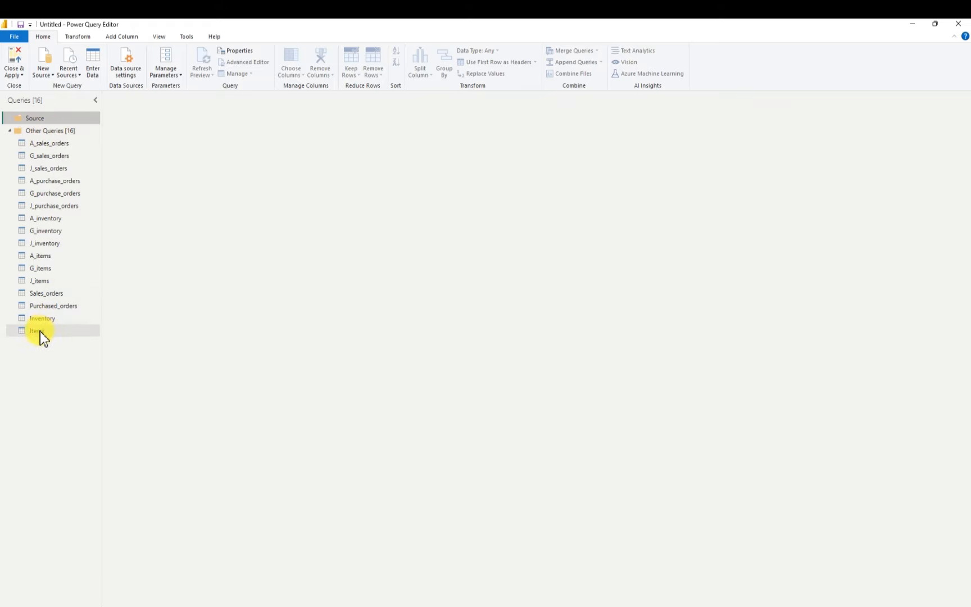
# Move A_sales_orders, G_sales_orders and J_sales_orders into the Source group
pyautogui.click(40, 142)
pyautogui.moveTo(76, 119); pyautogui.dragTo(48, 116)
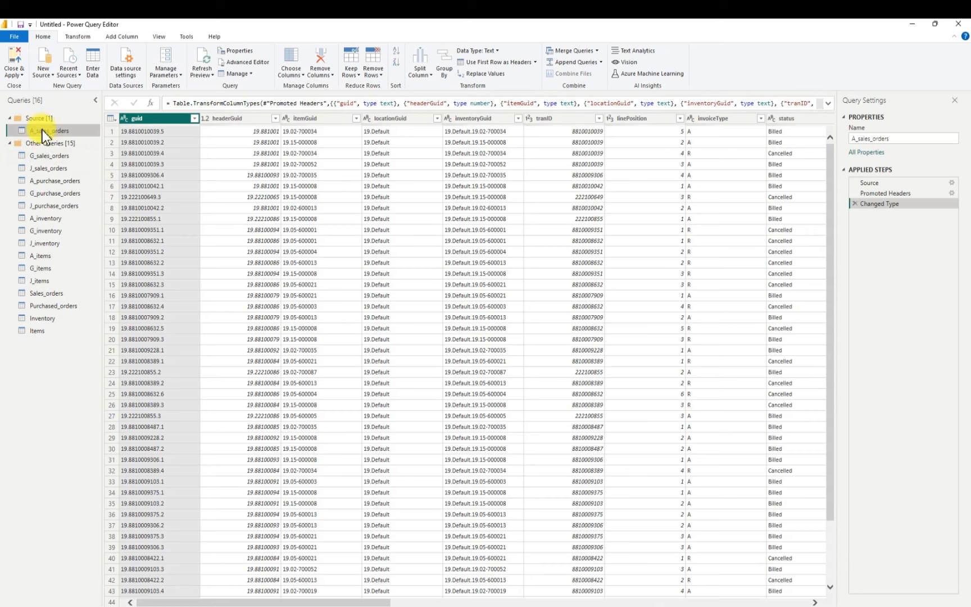
pyautogui.moveTo(43, 161); pyautogui.dragTo(71, 136)
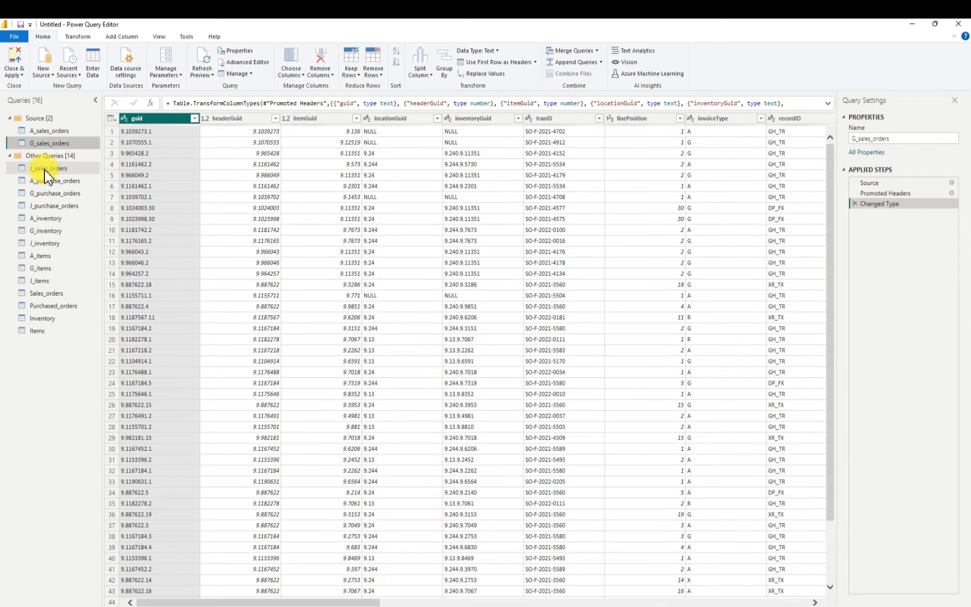
pyautogui.moveTo(45, 170); pyautogui.dragTo(50, 135)
pyautogui.moveTo(75, 206); pyautogui.dragTo(74, 208)
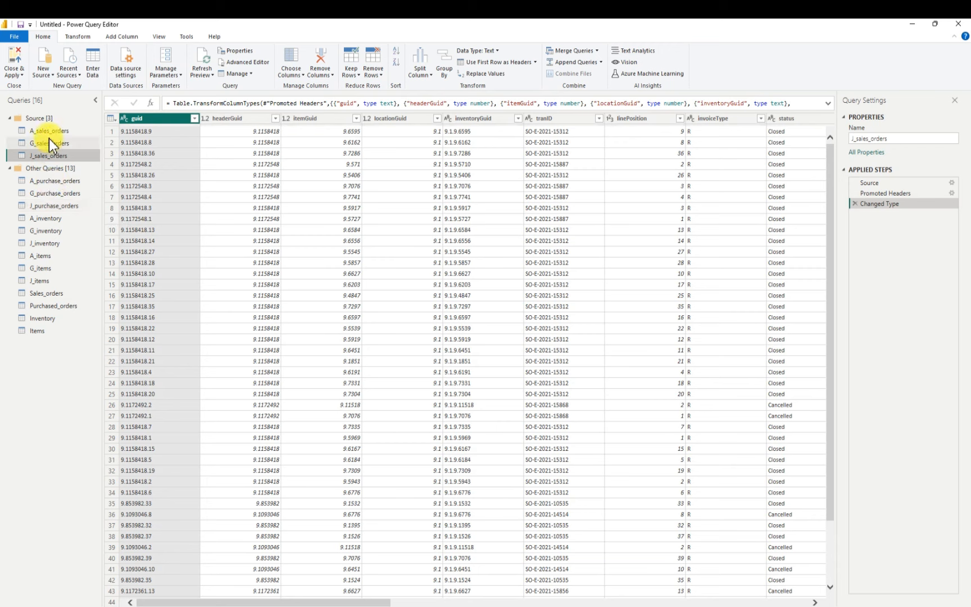
# Collapse the Source group and move A_purchase_orders, G_purchase_orders and J_purchase_orders into it
pyautogui.click(11, 118)
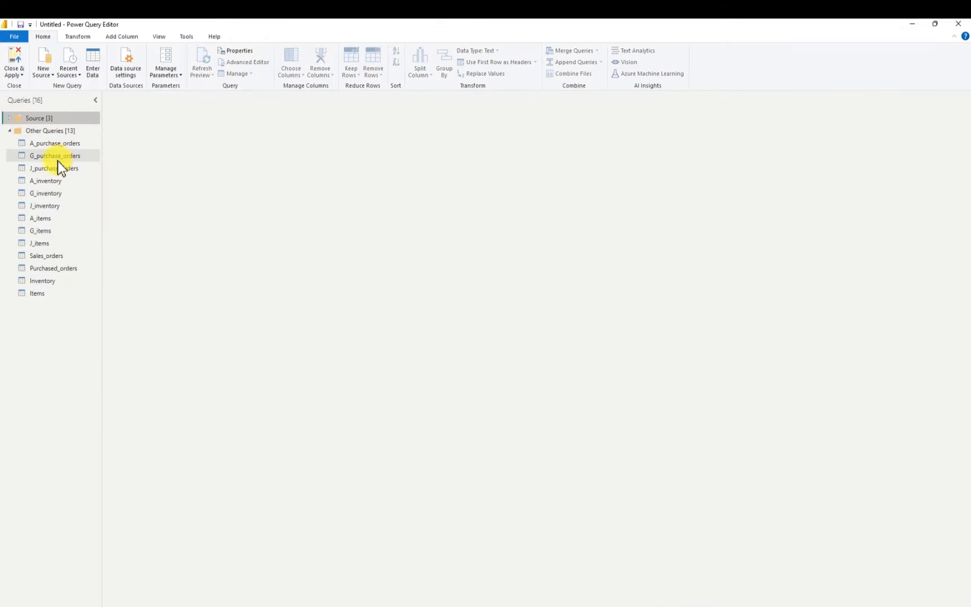
pyautogui.moveTo(44, 144); pyautogui.dragTo(39, 118)
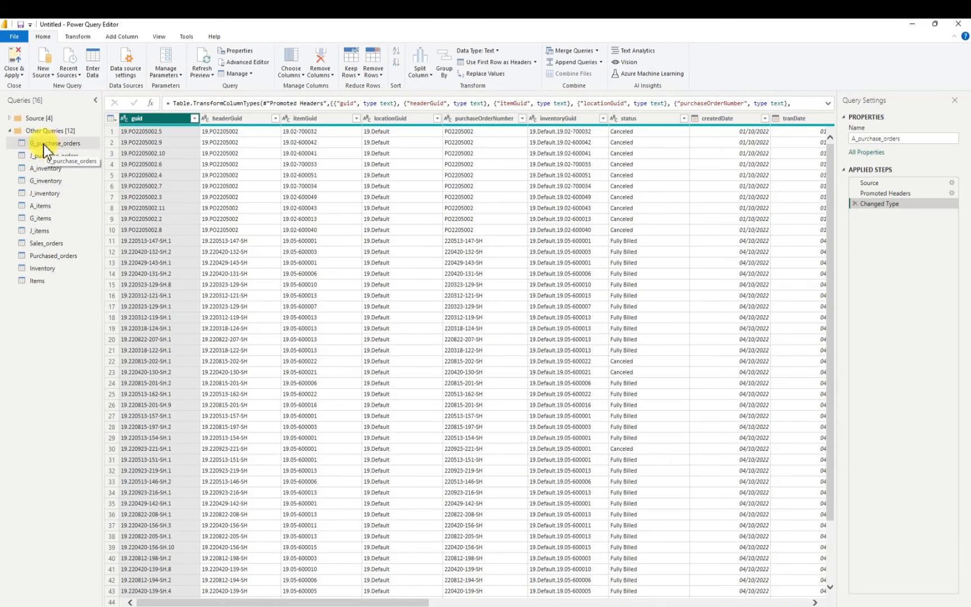
pyautogui.moveTo(48, 145); pyautogui.dragTo(46, 117)
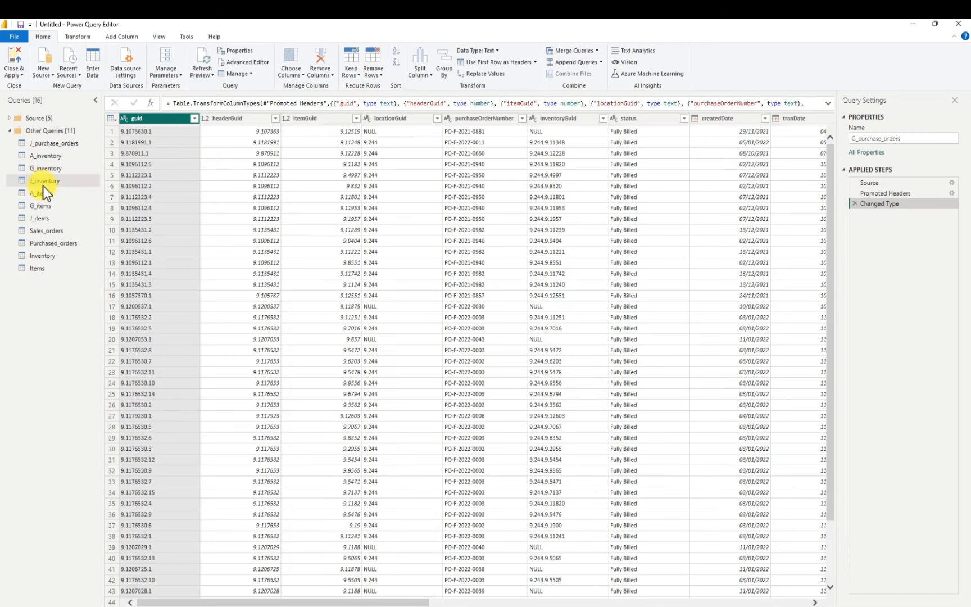
pyautogui.moveTo(45, 144); pyautogui.dragTo(45, 116)
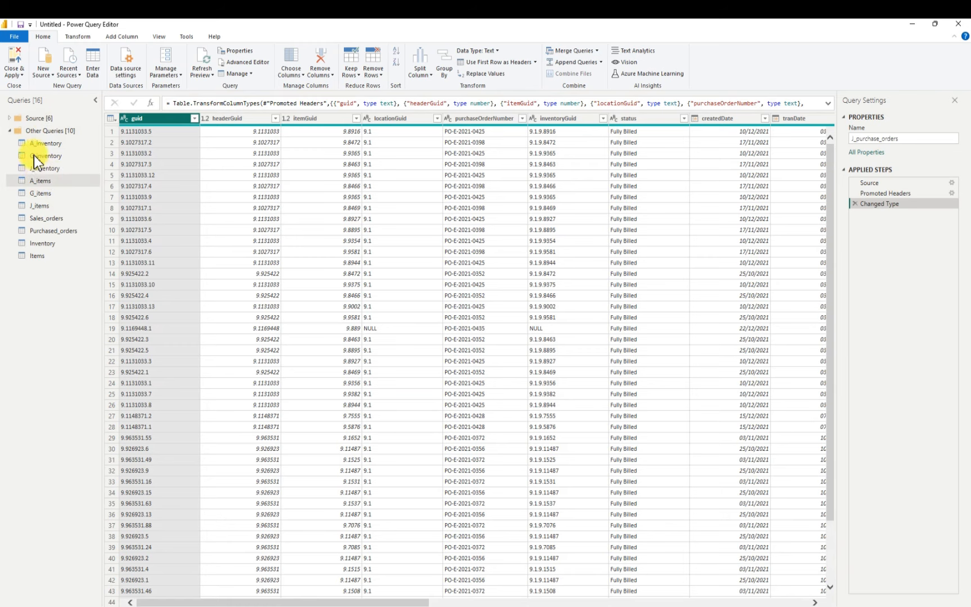
# Move A_inventory, G_inventory and J_inventory into the Source group
pyautogui.moveTo(37, 144); pyautogui.dragTo(43, 121)
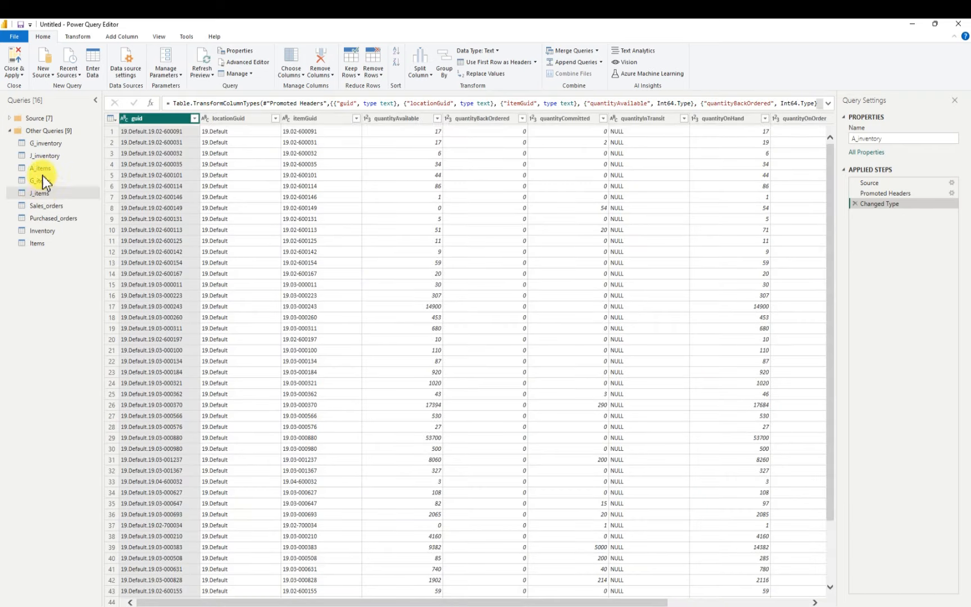
pyautogui.moveTo(38, 143); pyautogui.dragTo(22, 118)
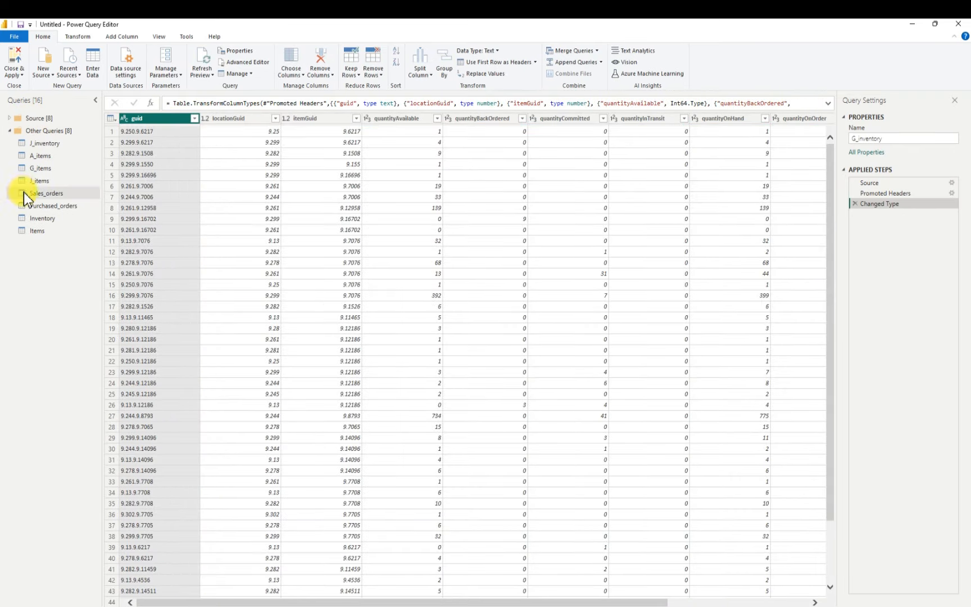
pyautogui.moveTo(43, 145); pyautogui.dragTo(45, 116)
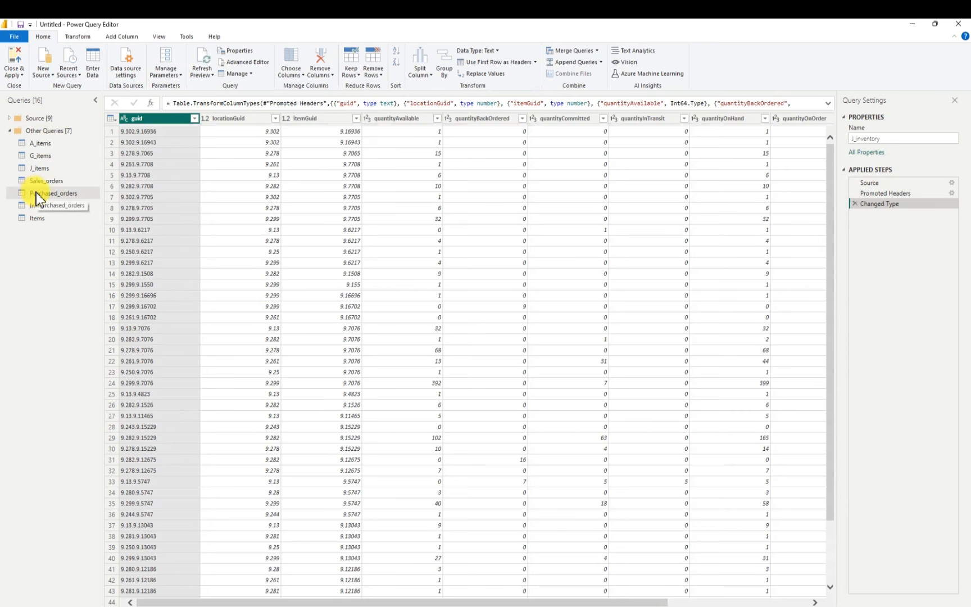
# Move A_items, G_items and J_items into the Source group and expand the group
pyautogui.click(38, 144)
pyautogui.moveTo(39, 146)
pyautogui.mouseDown()
pyautogui.moveTo(75, 117)
pyautogui.moveTo(41, 119)
pyautogui.moveTo(82, 133)
pyautogui.moveTo(47, 119)
pyautogui.moveTo(58, 138)
pyautogui.mouseUp()
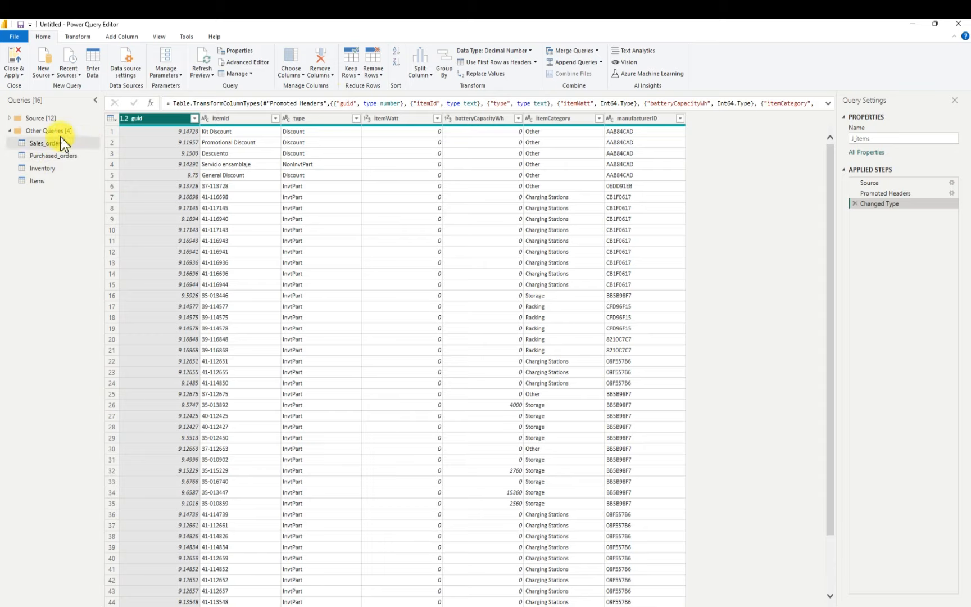
pyautogui.click(10, 119)
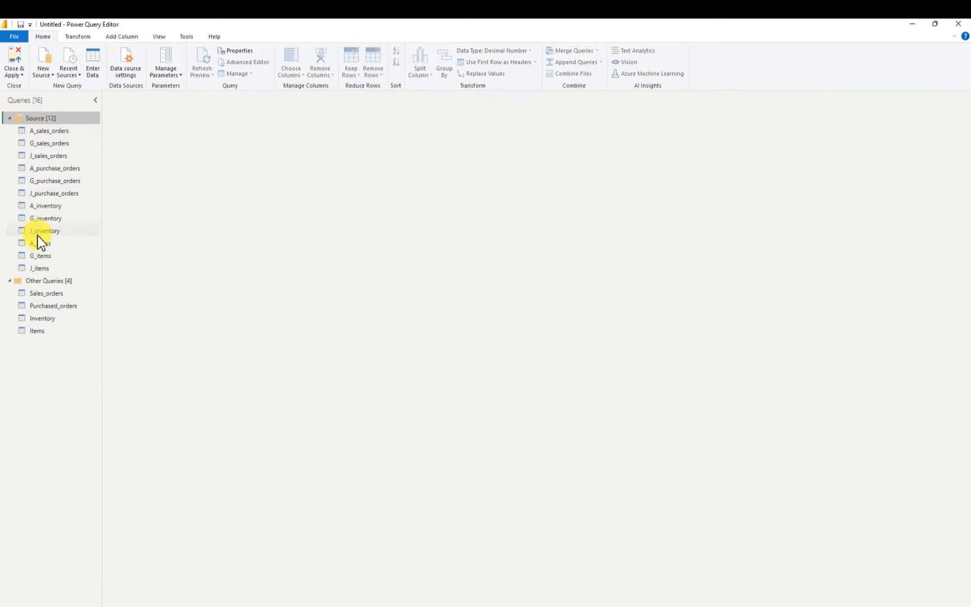
# Exclude A_sales_orders from the report refresh and disable its load
pyautogui.rightClick(61, 130)
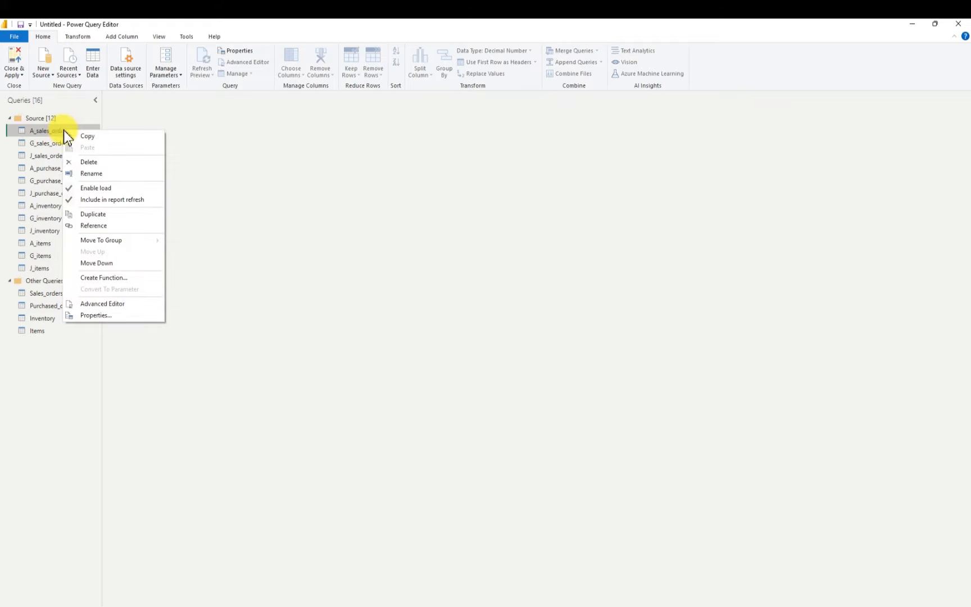
pyautogui.click(105, 200)
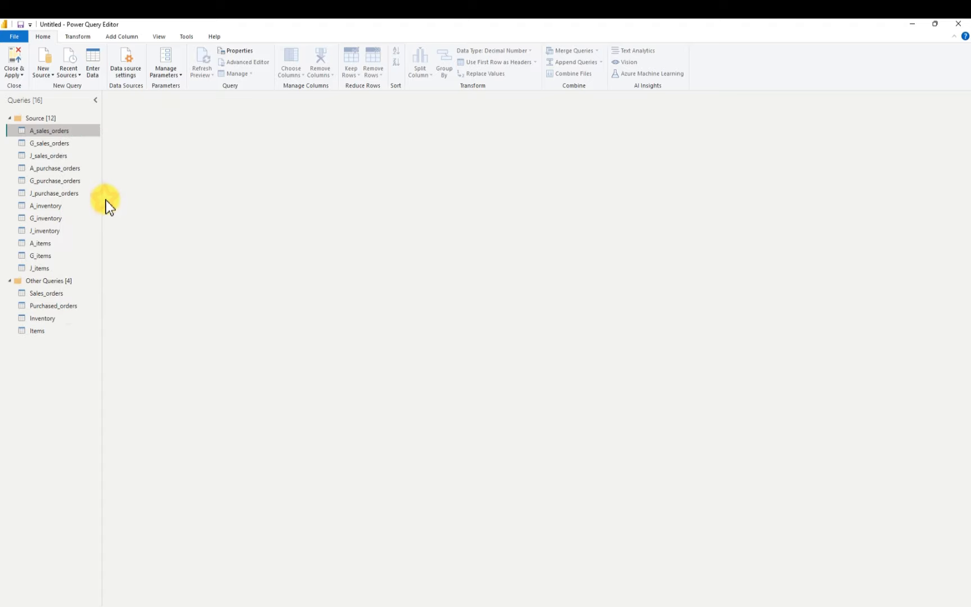
pyautogui.rightClick(63, 131)
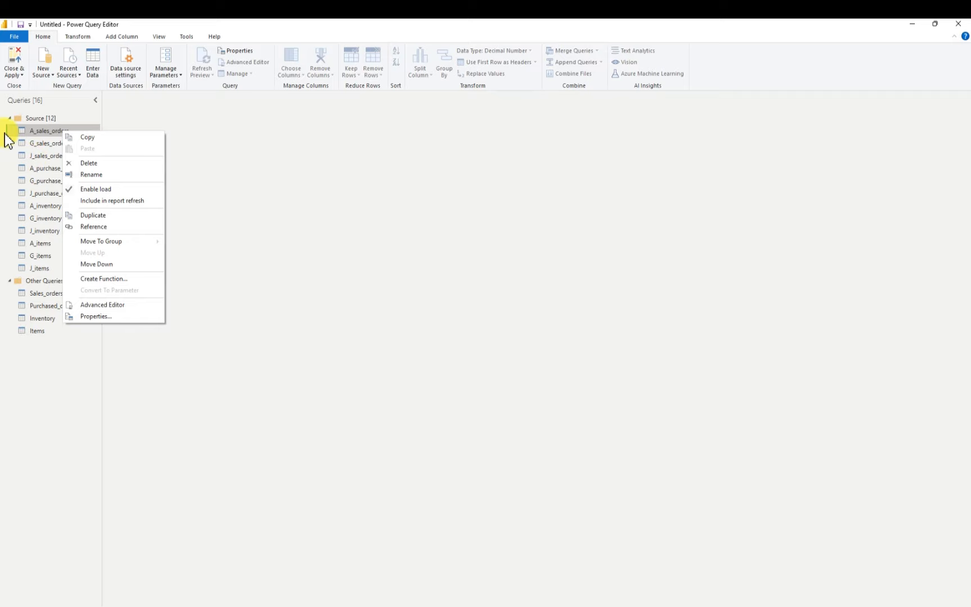
pyautogui.click(90, 191)
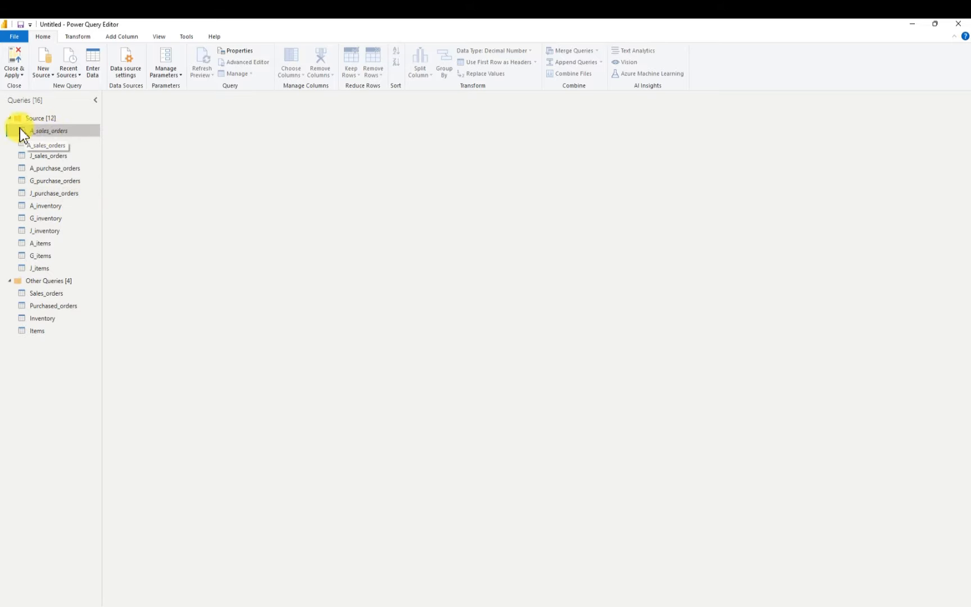
# Exclude G_sales_orders from the report refresh and disable its load
pyautogui.rightClick(46, 145)
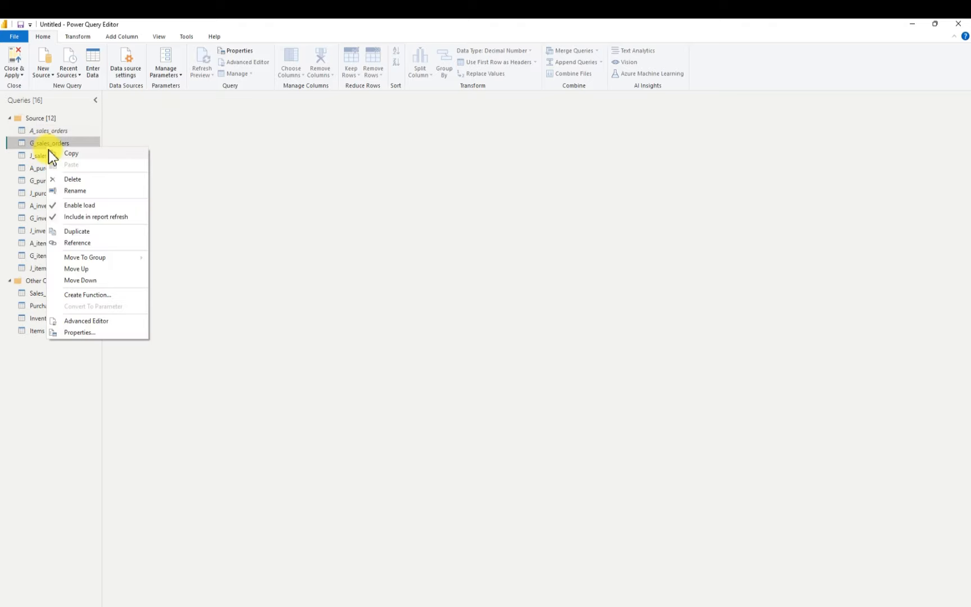
pyautogui.click(87, 217)
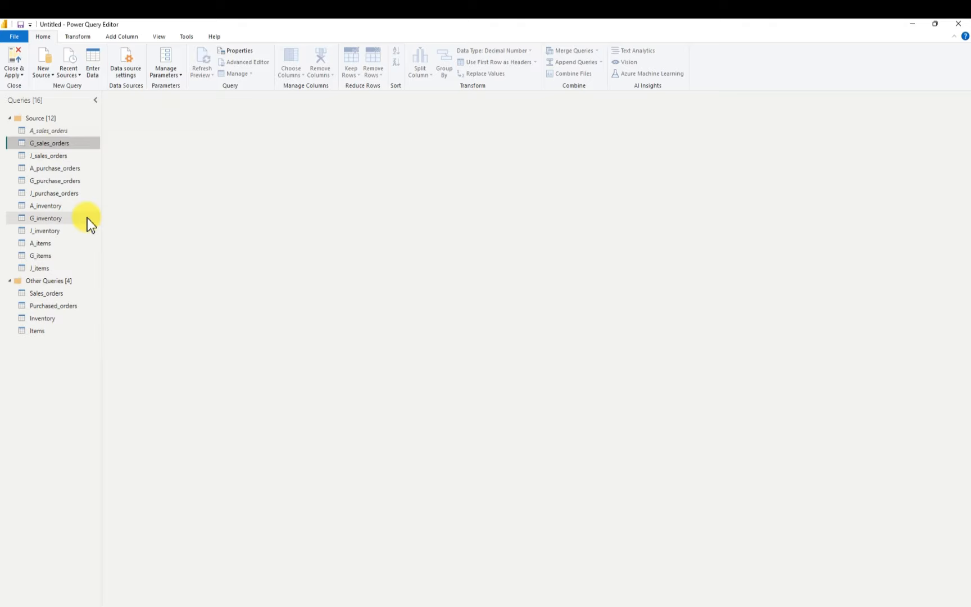
pyautogui.rightClick(54, 144)
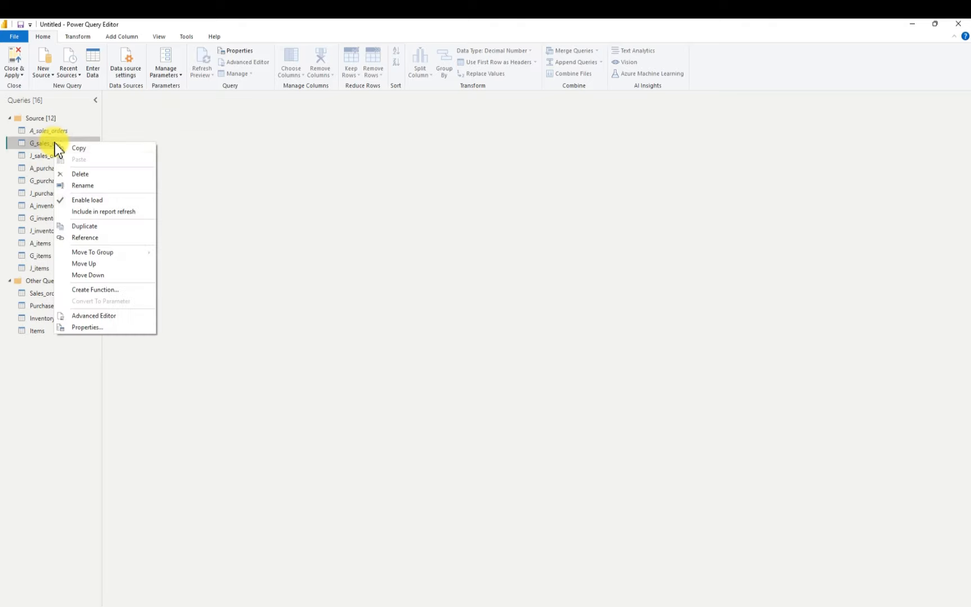
pyautogui.click(84, 200)
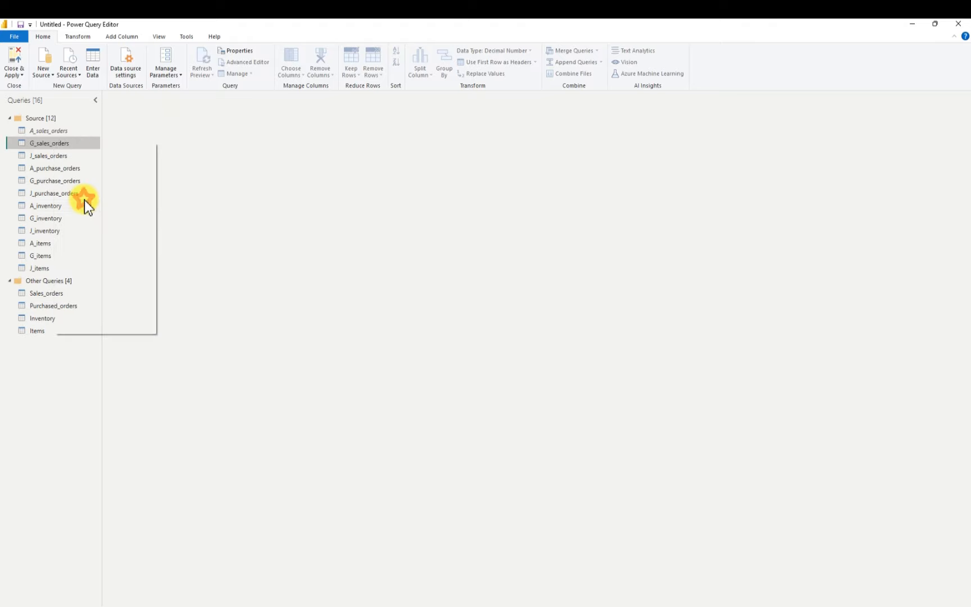
# Exclude J_sales_orders from the report refresh and disable its load
pyautogui.rightClick(43, 158)
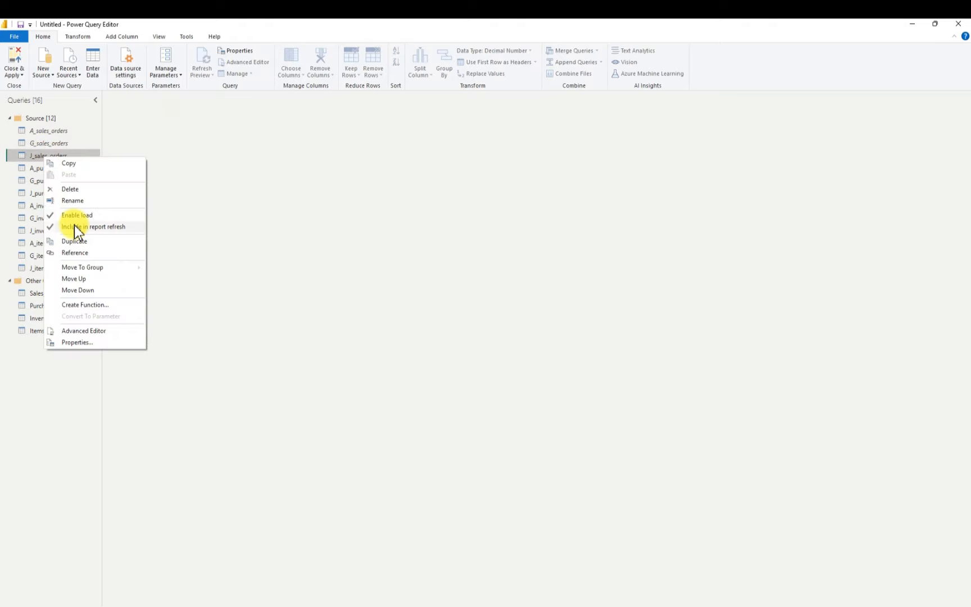
pyautogui.click(75, 225)
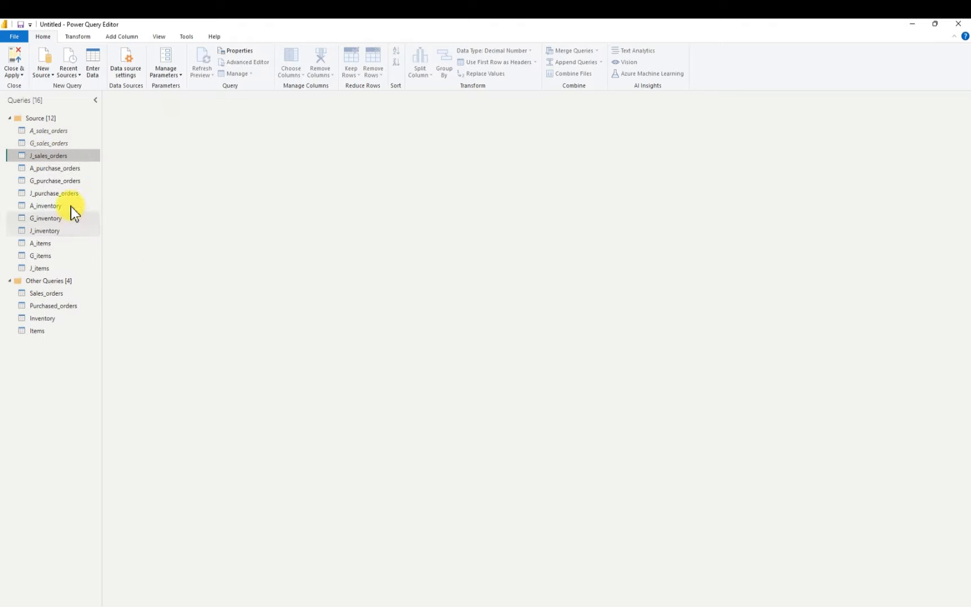
pyautogui.rightClick(56, 158)
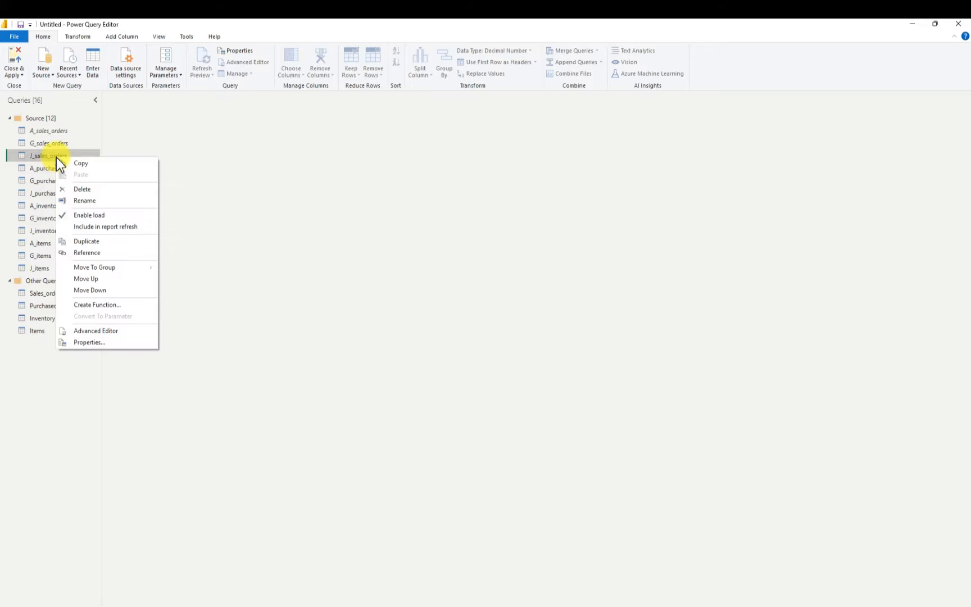
pyautogui.click(80, 215)
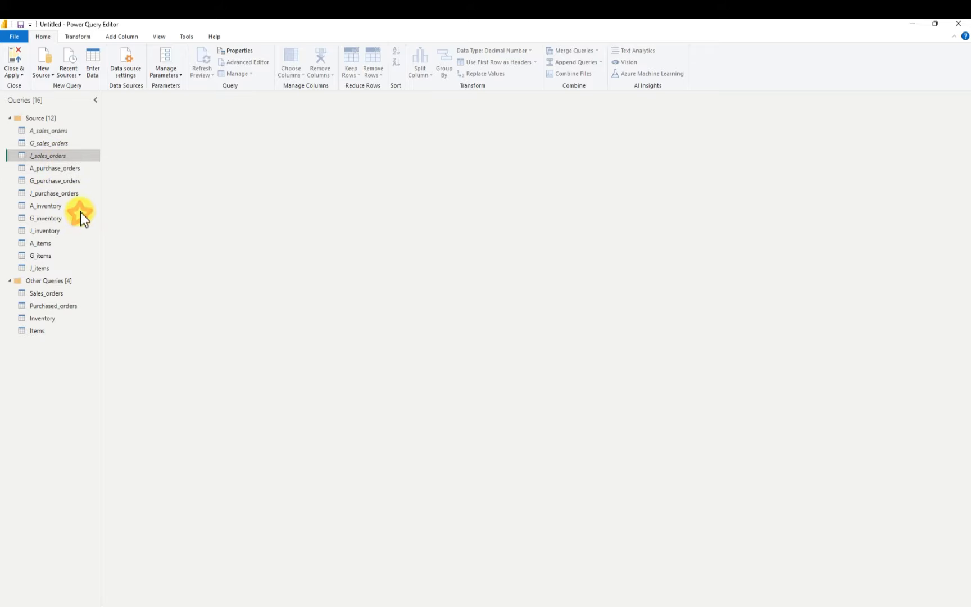
# Exclude A_purchase_orders from the report refresh and disable its load
pyautogui.rightClick(50, 170)
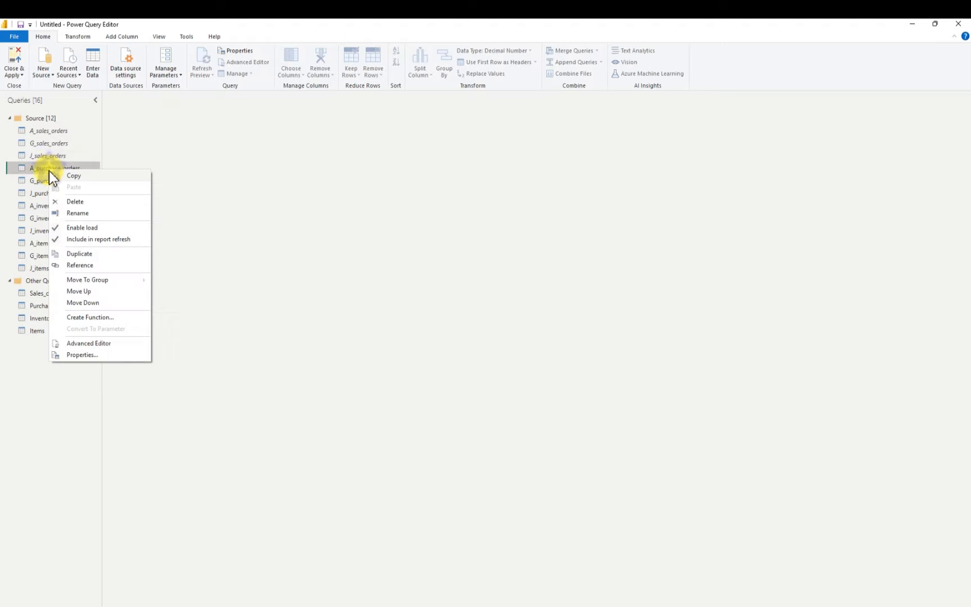
pyautogui.click(73, 238)
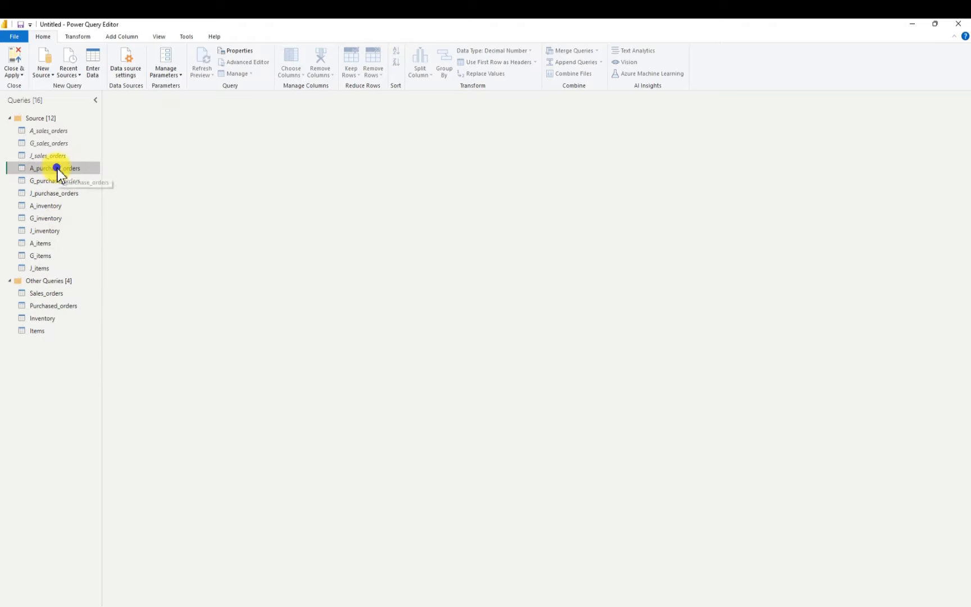
pyautogui.rightClick(58, 170)
pyautogui.click(88, 228)
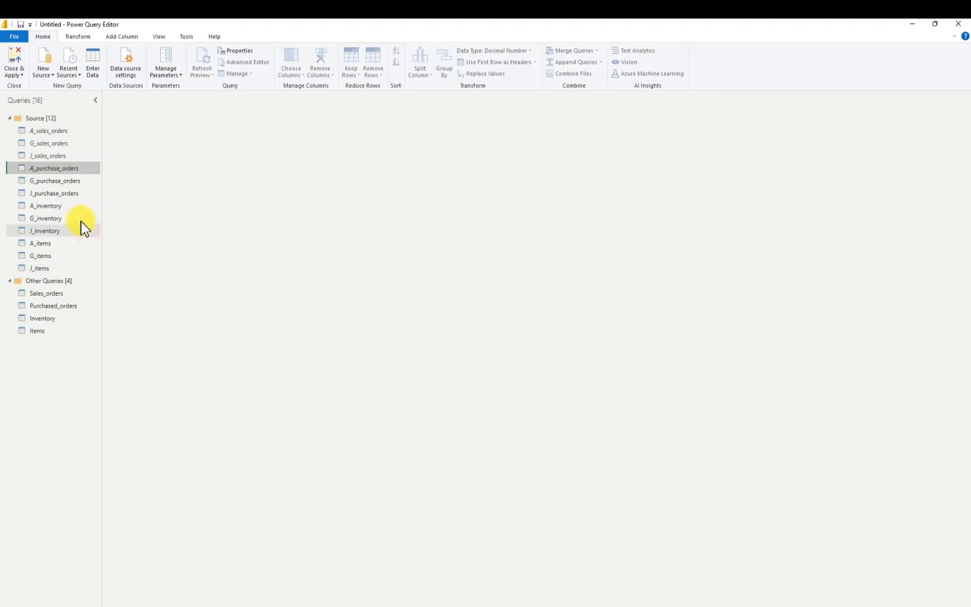
# Exclude G_purchase_orders from the report refresh and disable its load
pyautogui.rightClick(48, 183)
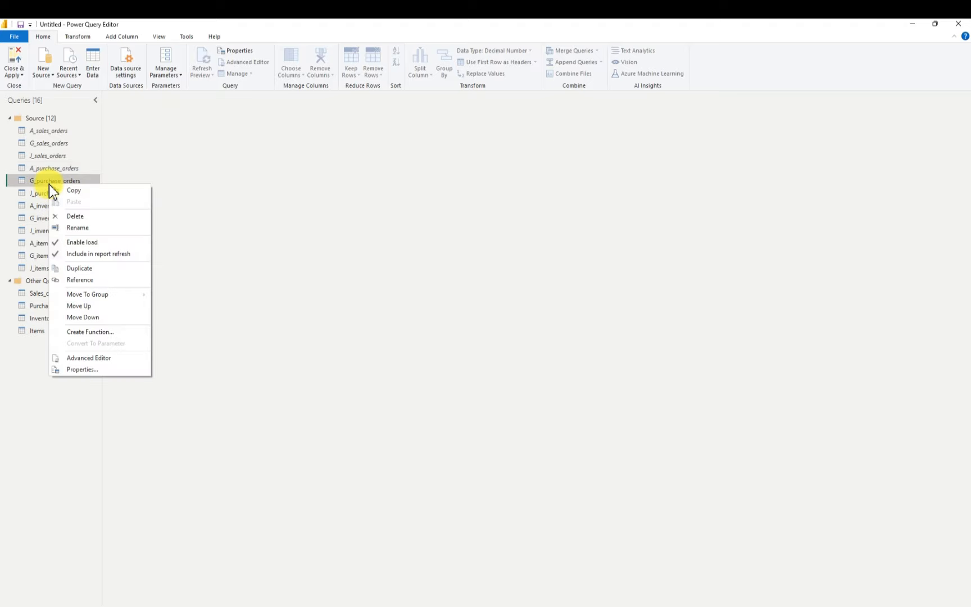
pyautogui.click(76, 253)
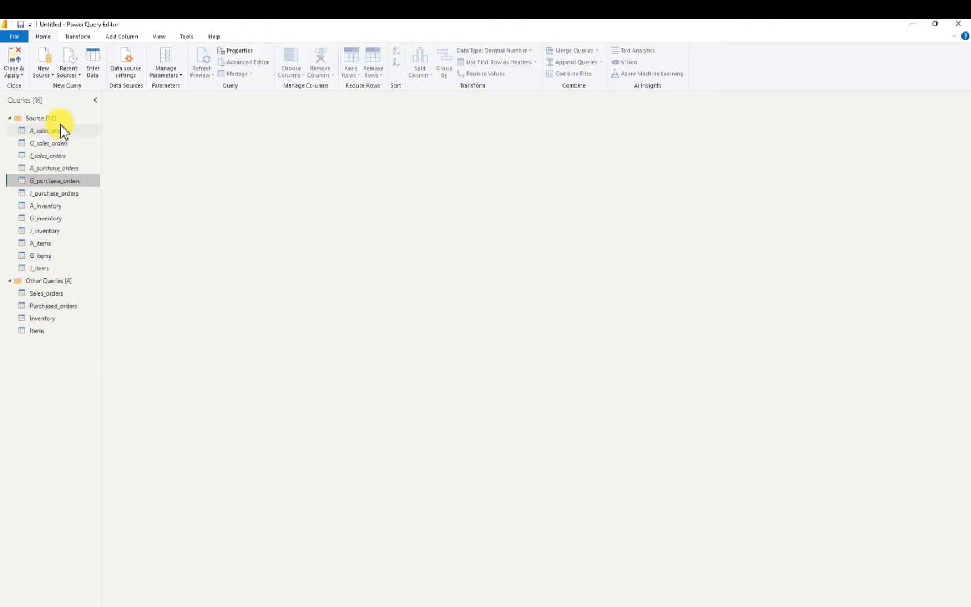
pyautogui.rightClick(56, 181)
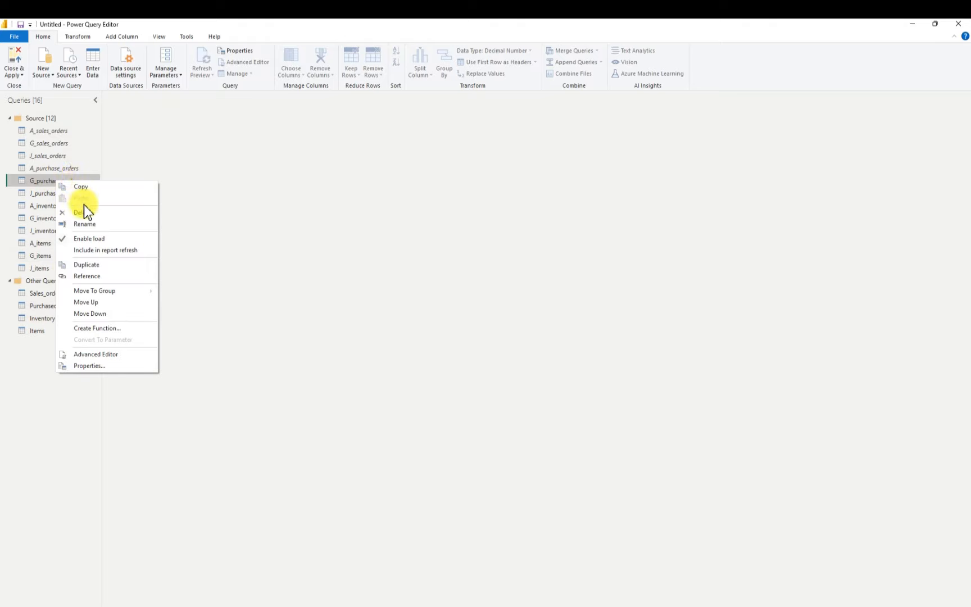
pyautogui.click(88, 238)
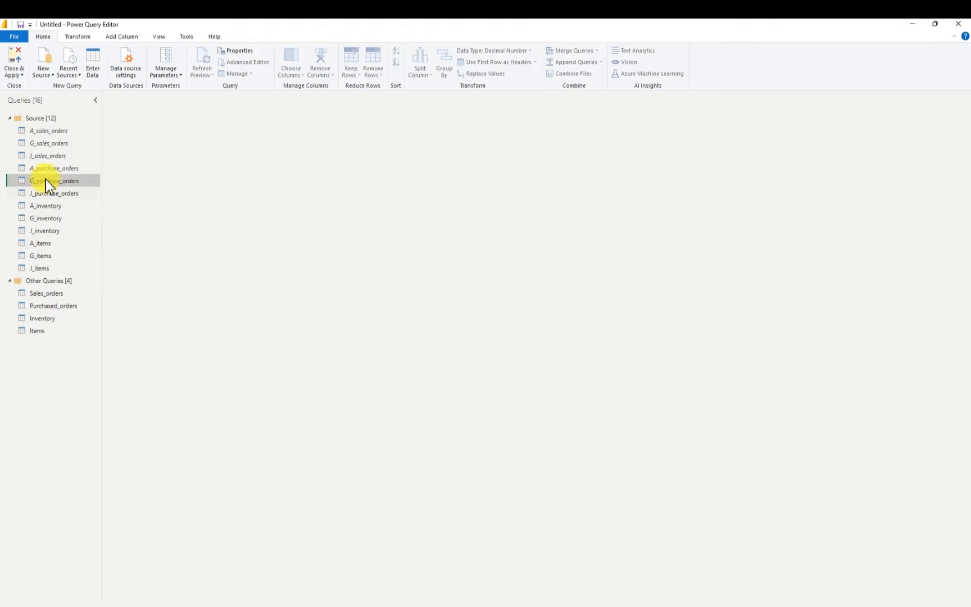
# Exclude J_purchase_orders from the report refresh and disable its load
pyautogui.rightClick(55, 195)
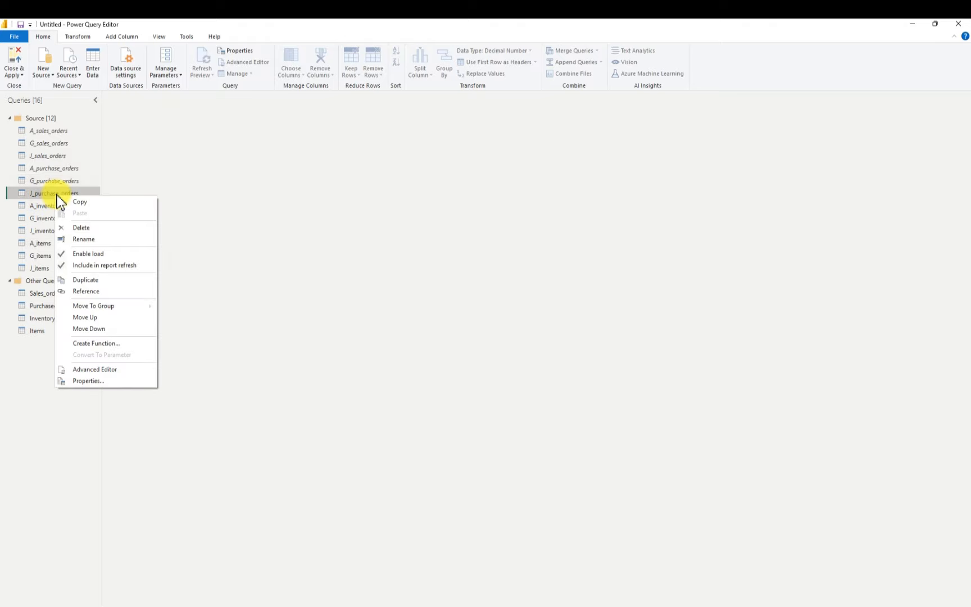
pyautogui.click(83, 265)
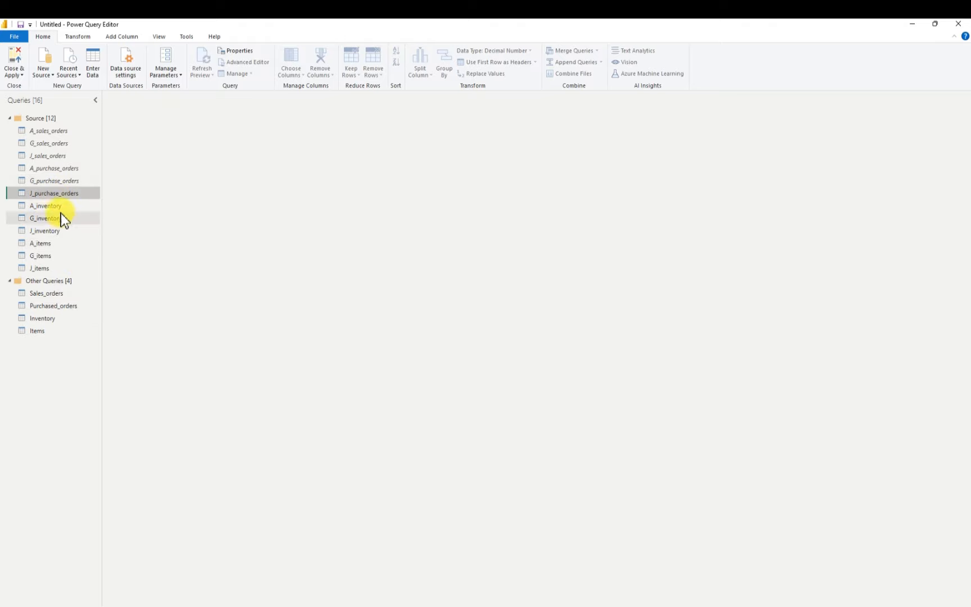
pyautogui.rightClick(64, 193)
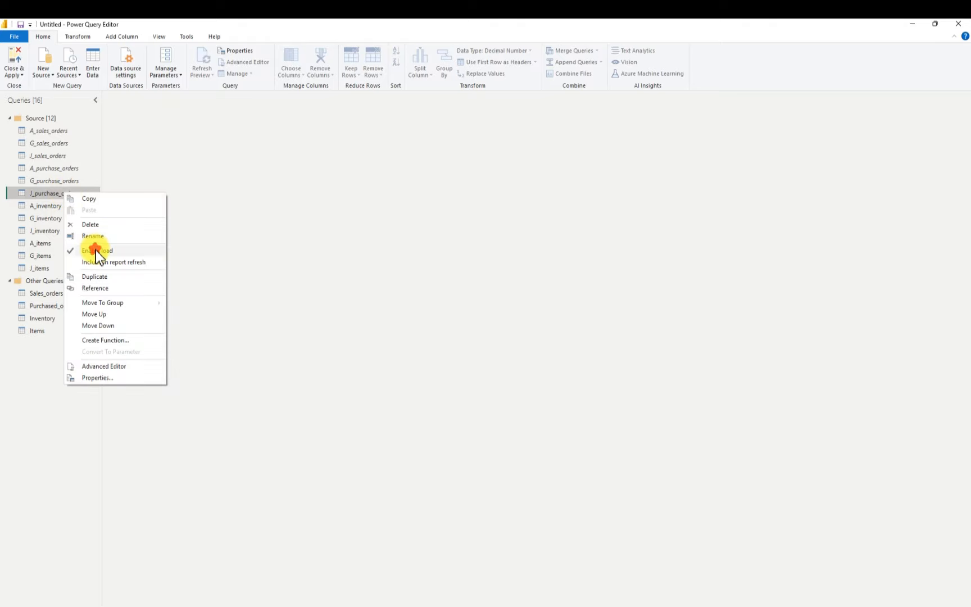
pyautogui.click(92, 251)
# Exclude A_inventory from the report refresh and disable its load
pyautogui.rightClick(56, 208)
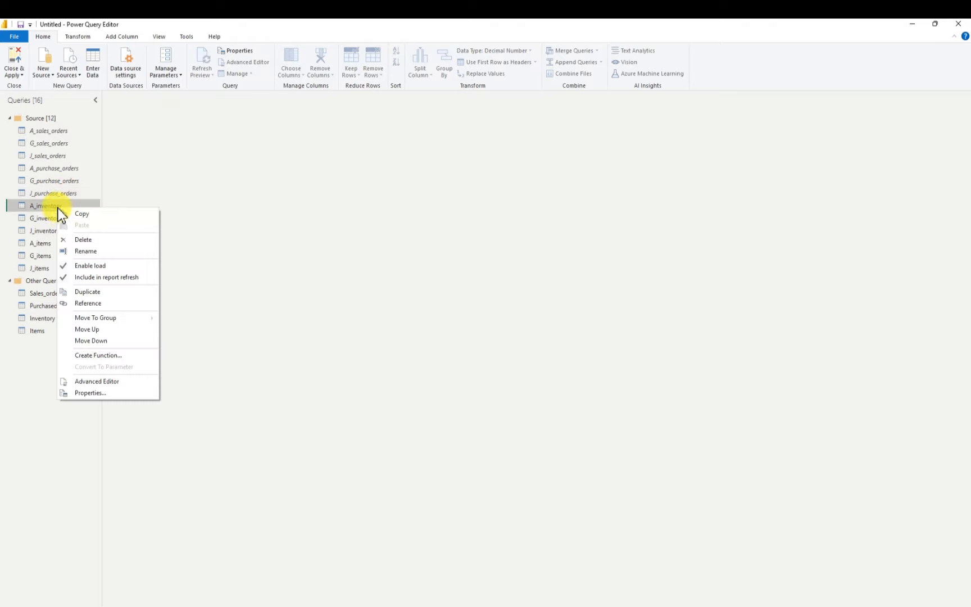
pyautogui.click(78, 277)
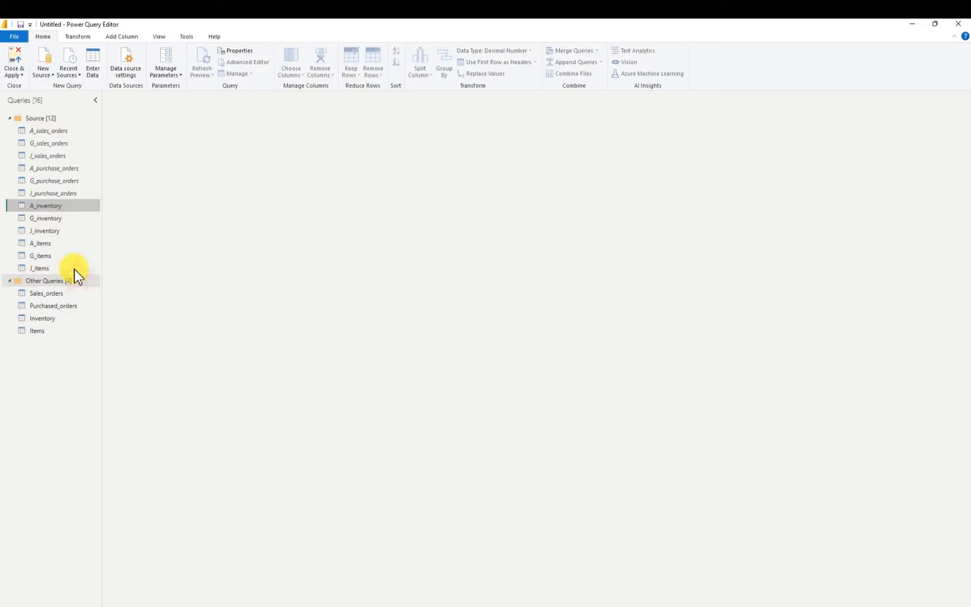
pyautogui.rightClick(50, 206)
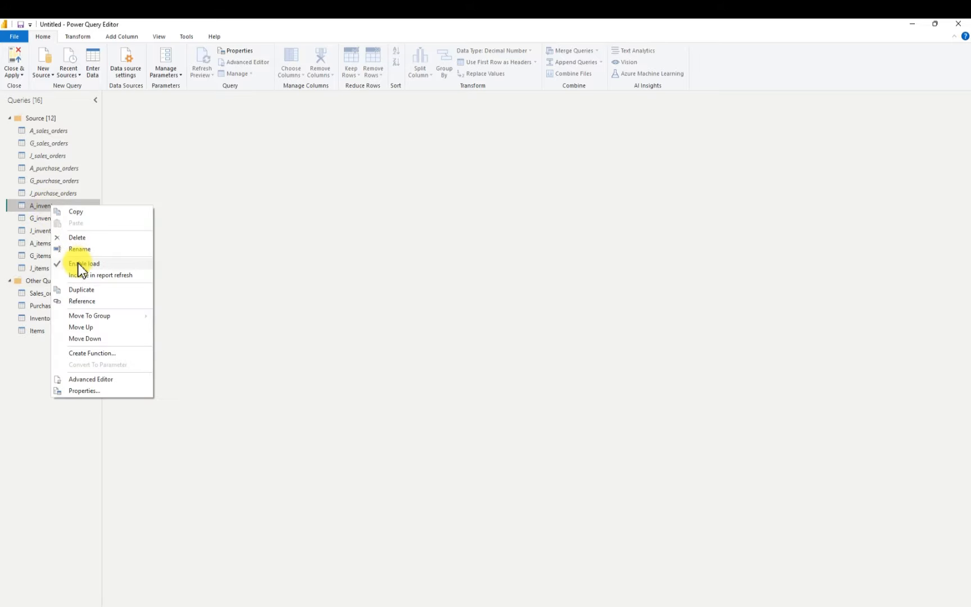
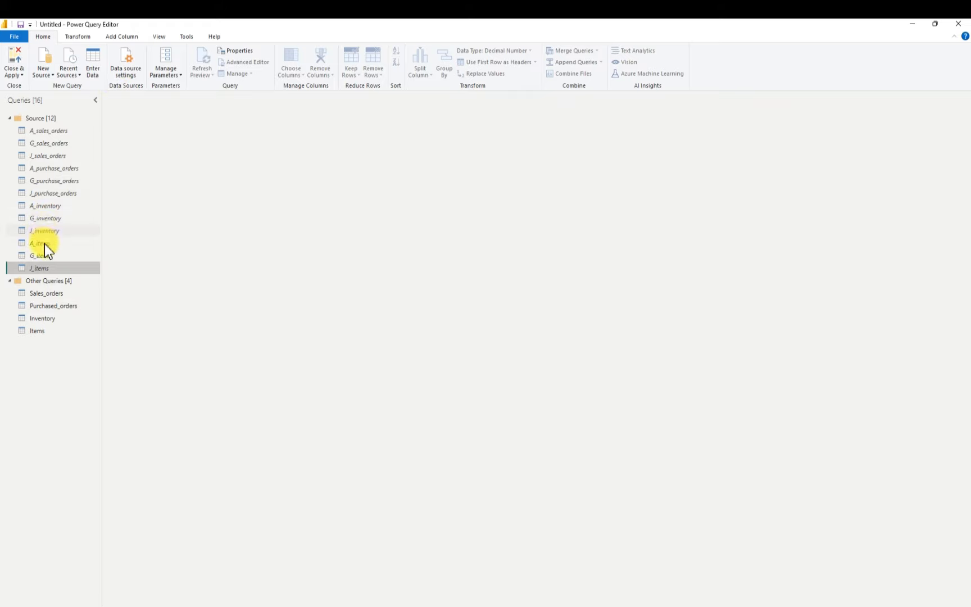
# Collapse the Source query group and remove the headerGuid column from the Sales_orders query
pyautogui.click(9, 118)
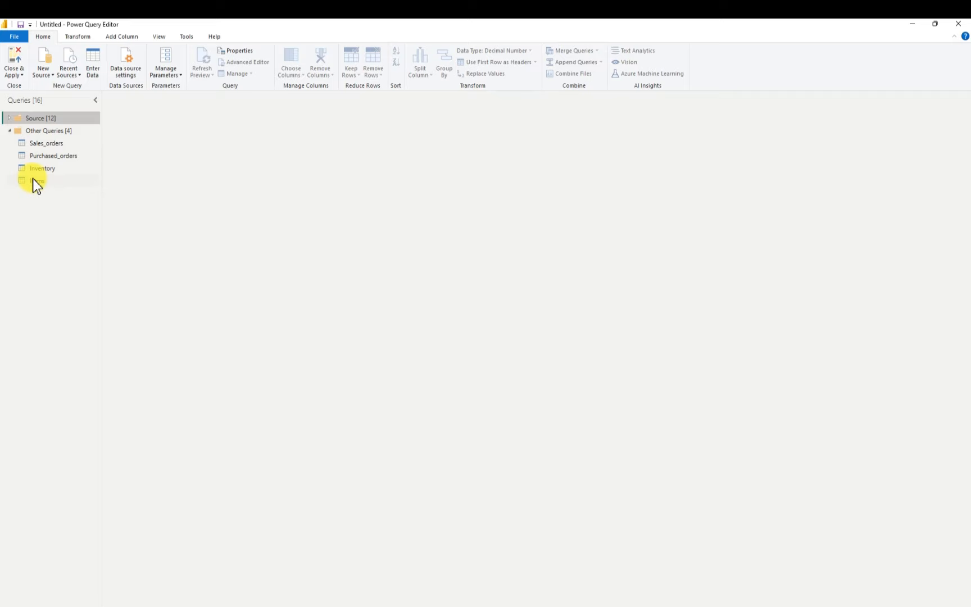
pyautogui.click(46, 144)
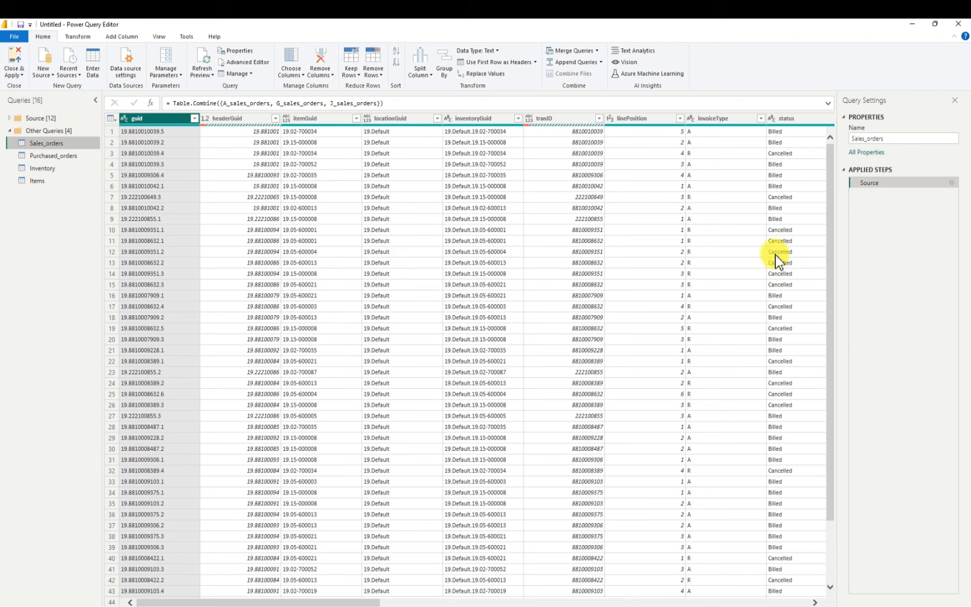
pyautogui.rightClick(237, 122)
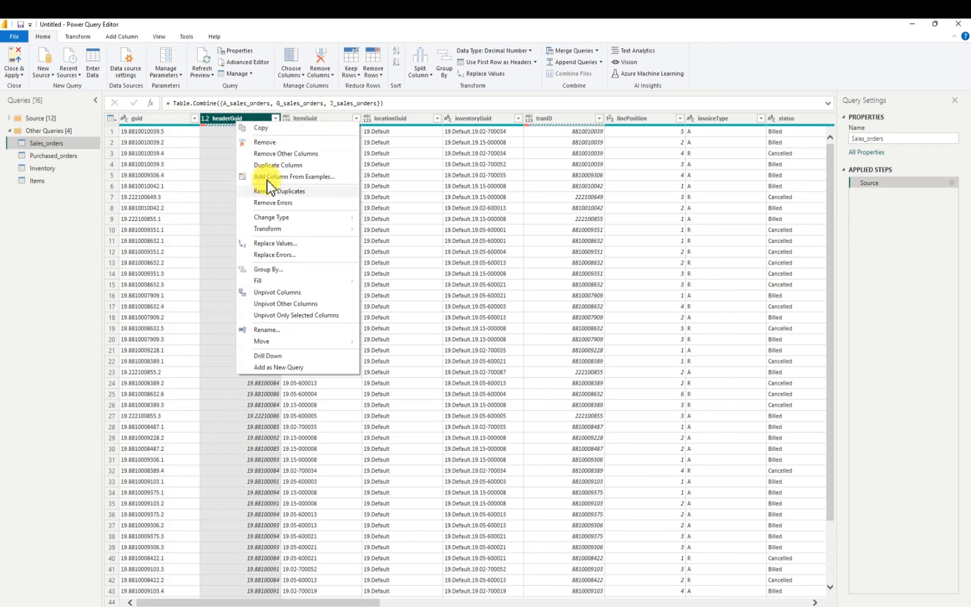
pyautogui.click(273, 142)
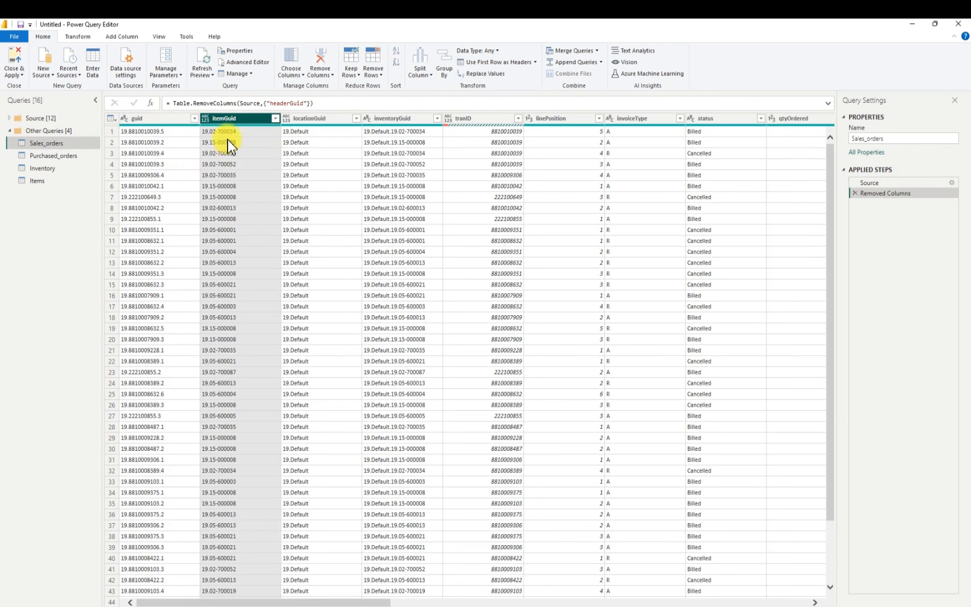
# Remove the guid, itemGuid and locationGuid columns from the Sales_orders query
pyautogui.click(156, 118)
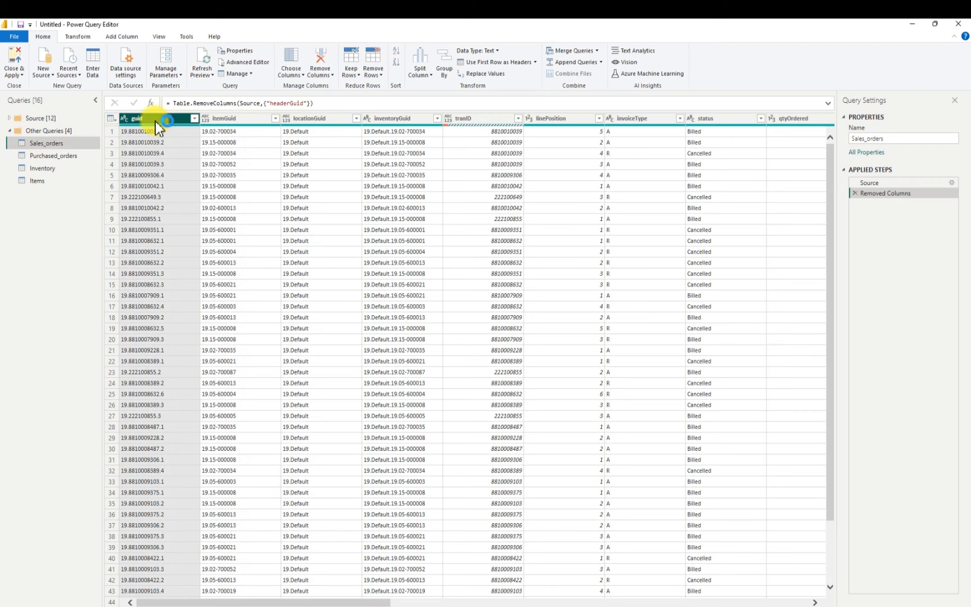
pyautogui.rightClick(154, 121)
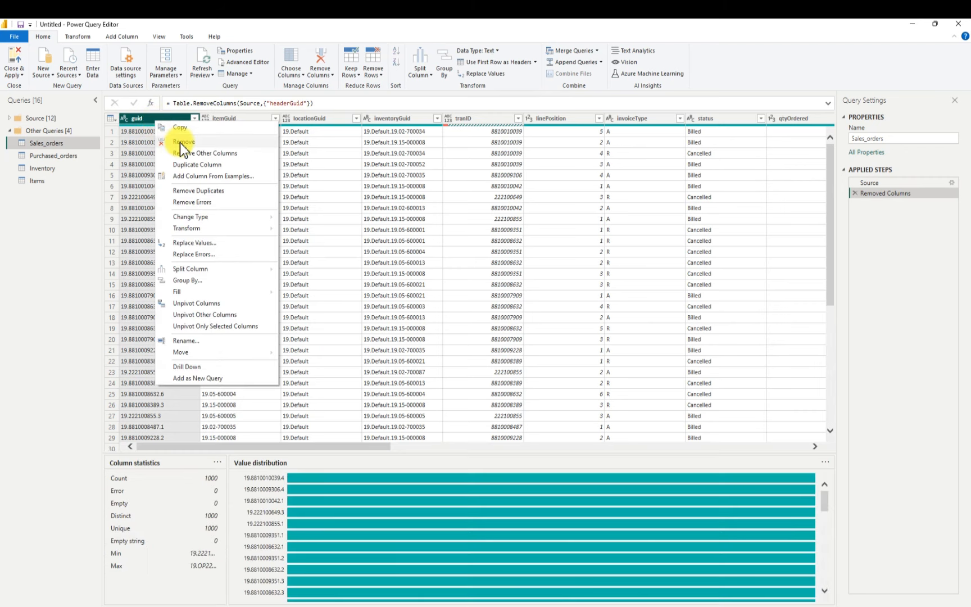
pyautogui.click(180, 142)
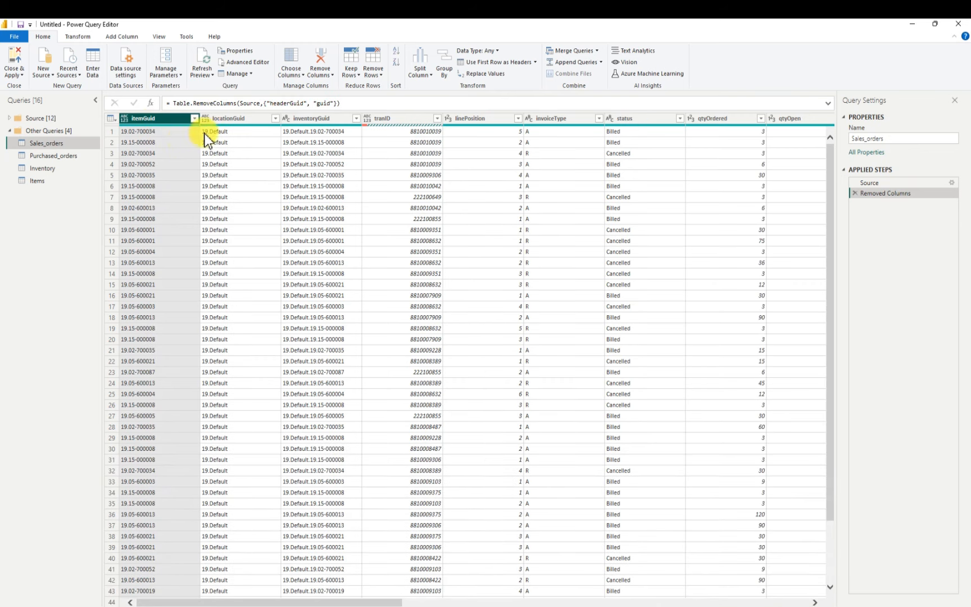
pyautogui.rightClick(154, 120)
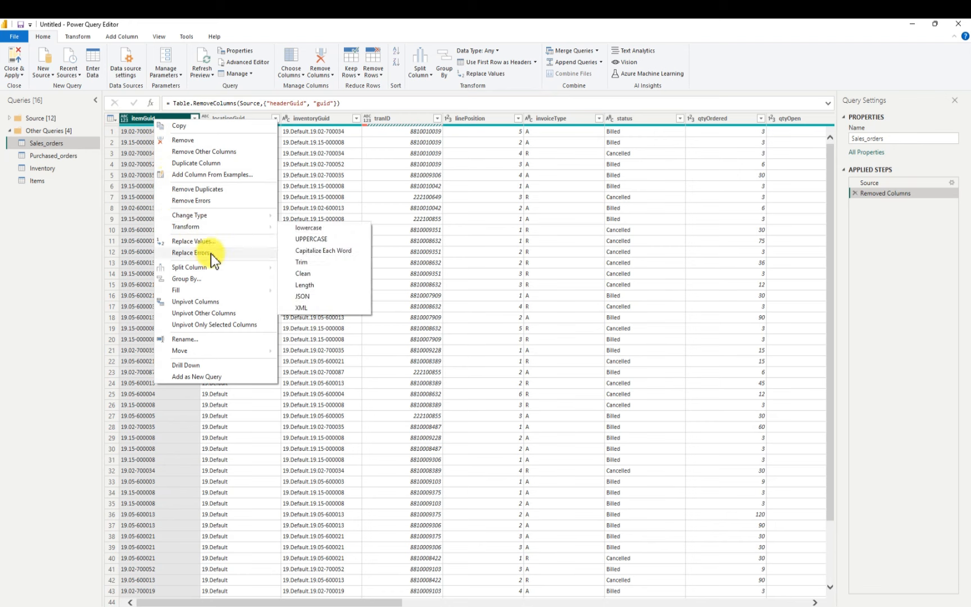
pyautogui.click(192, 141)
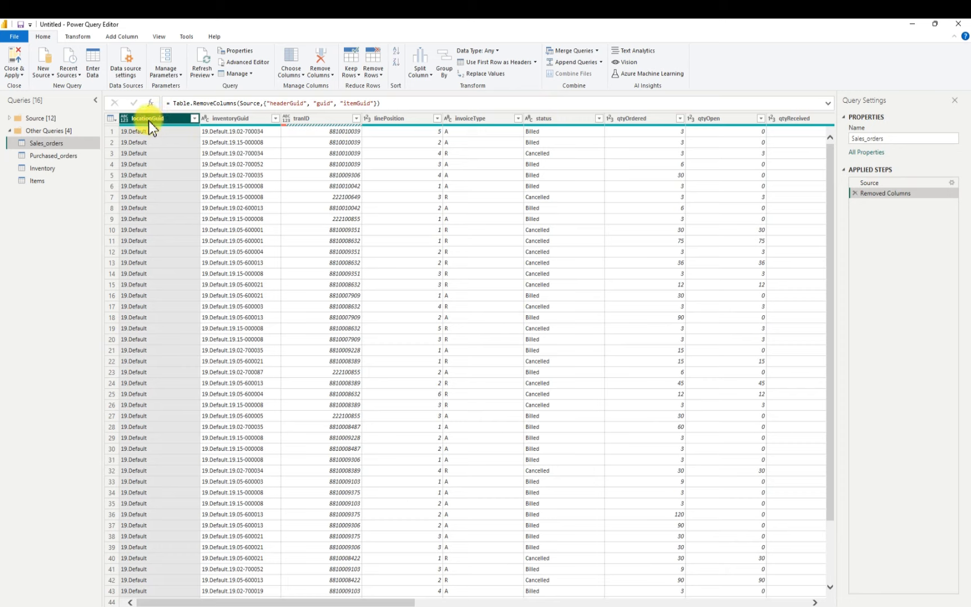
pyautogui.rightClick(149, 120)
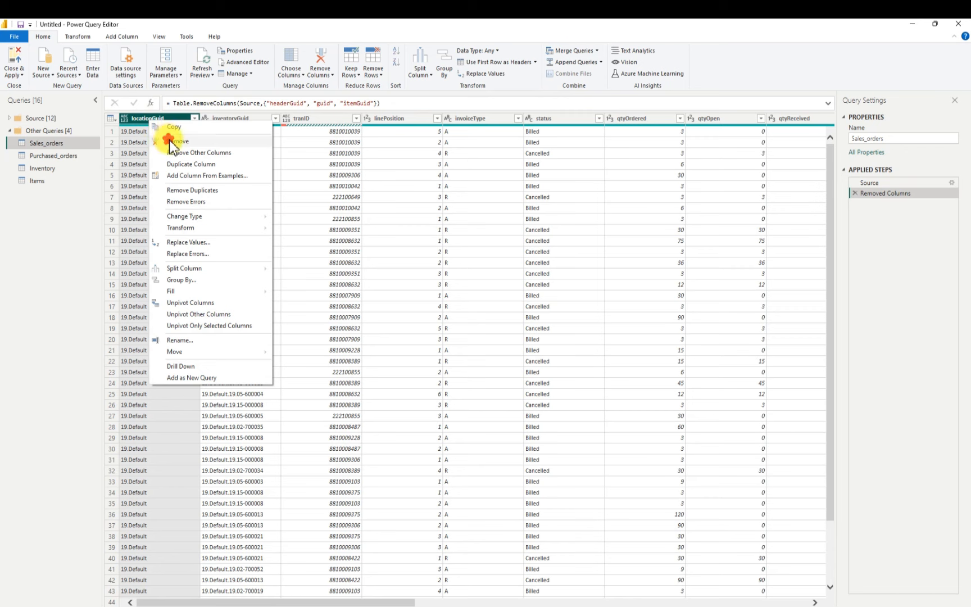
pyautogui.click(170, 142)
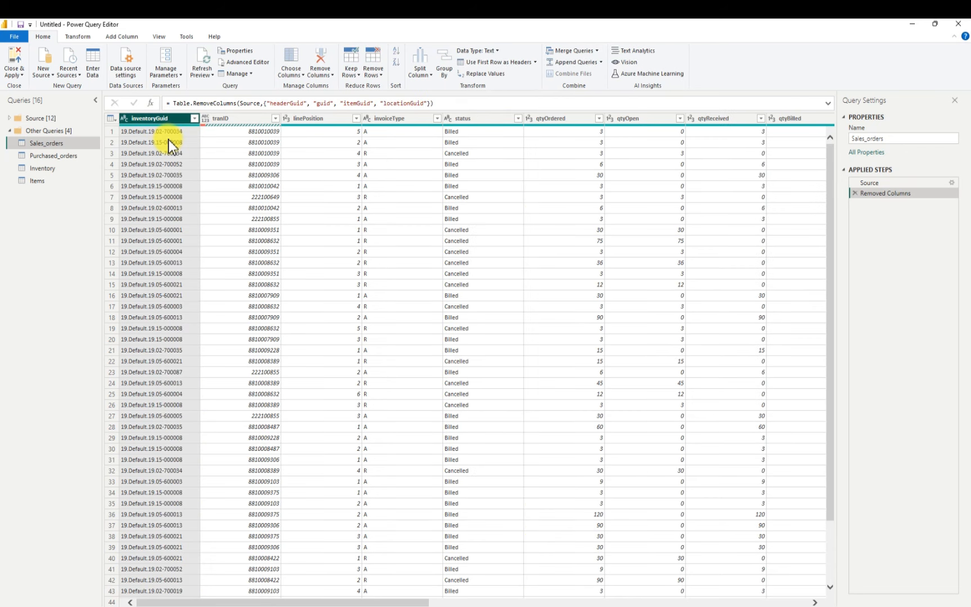
# Check the columns of the Inventory query, and remove the inventoryGuid and tranID columns from Sales_orders
pyautogui.rightClick(160, 121)
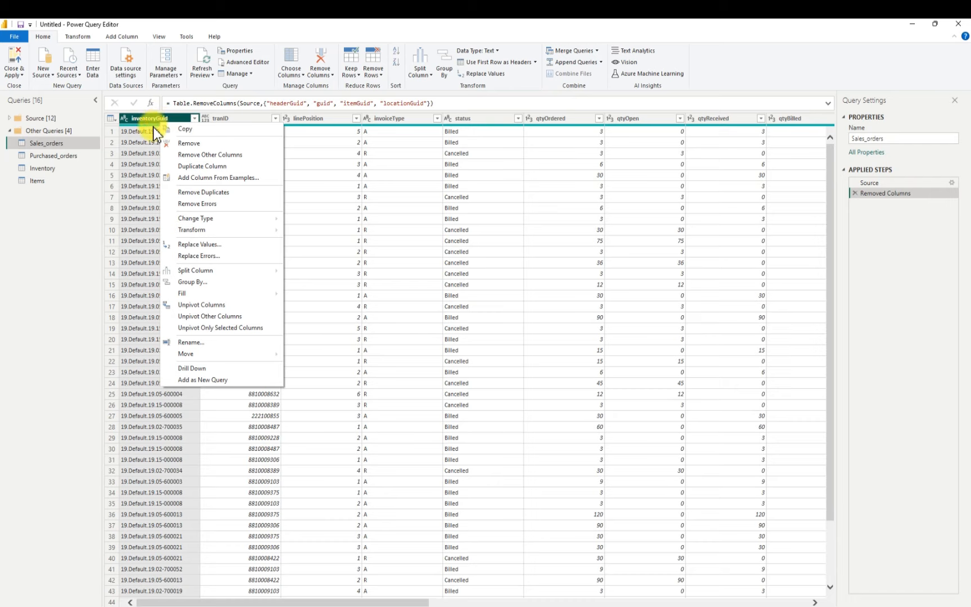
pyautogui.click(55, 169)
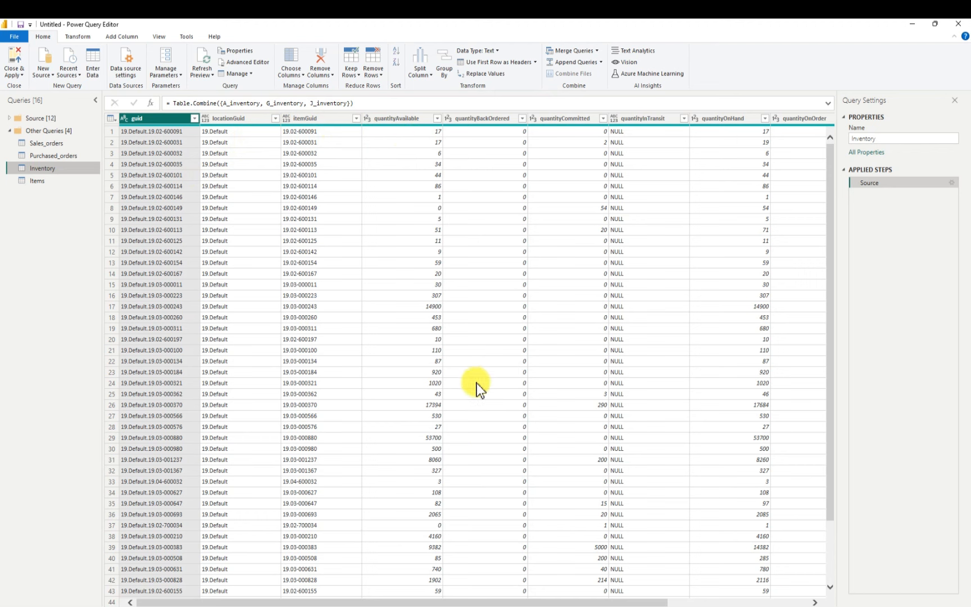
pyautogui.moveTo(579, 603); pyautogui.dragTo(503, 581)
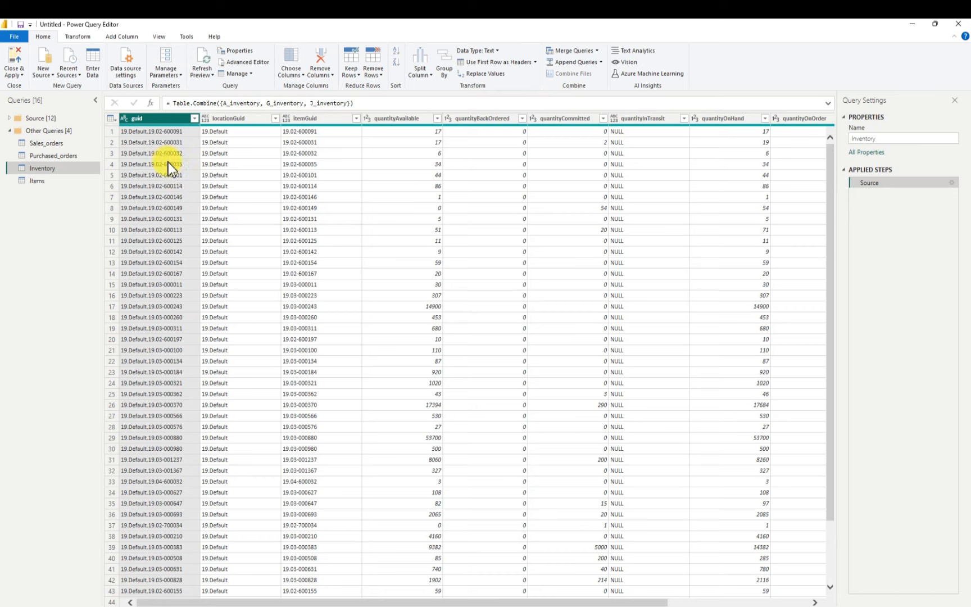
pyautogui.click(50, 143)
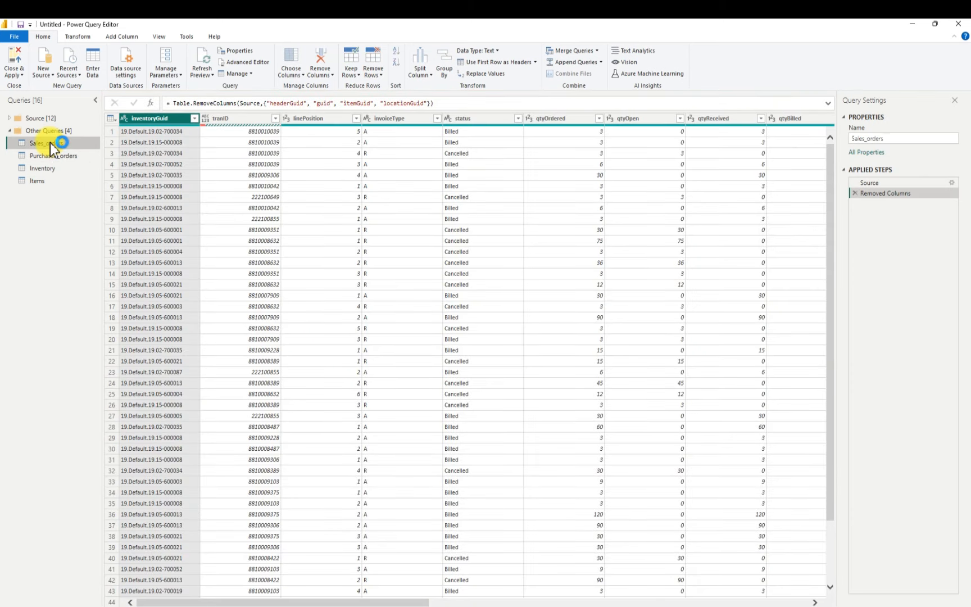
pyautogui.rightClick(166, 122)
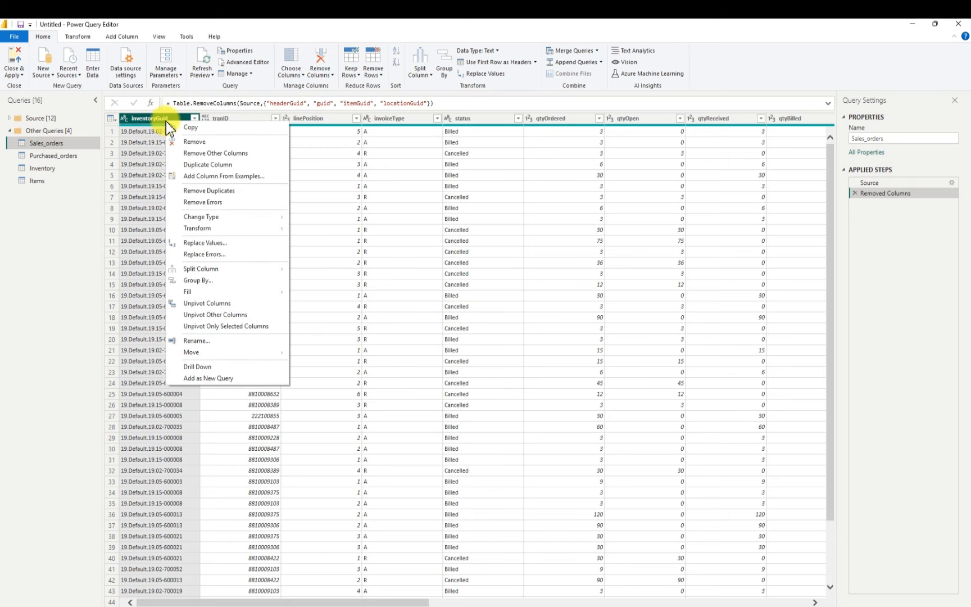
pyautogui.click(195, 144)
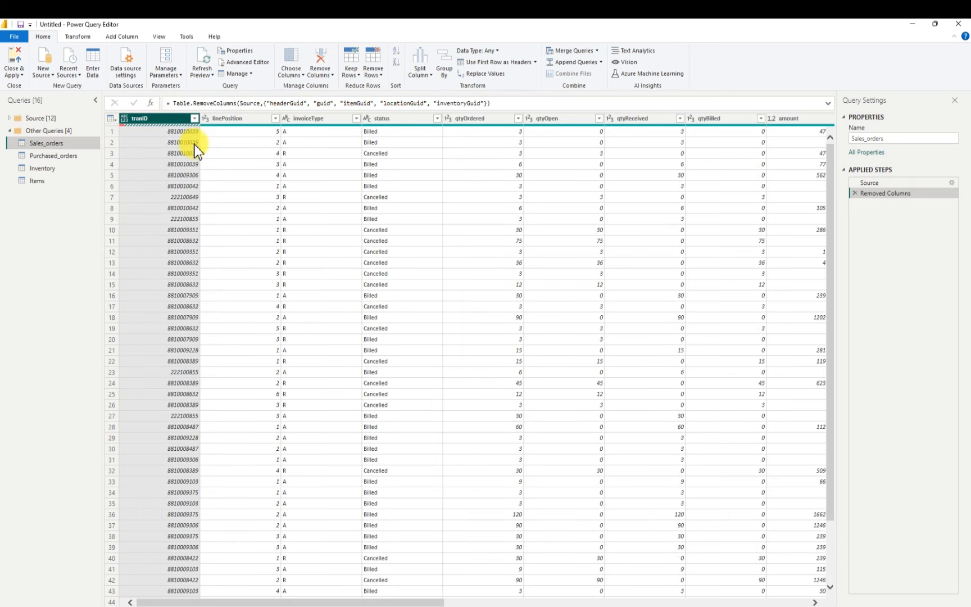
pyautogui.rightClick(155, 119)
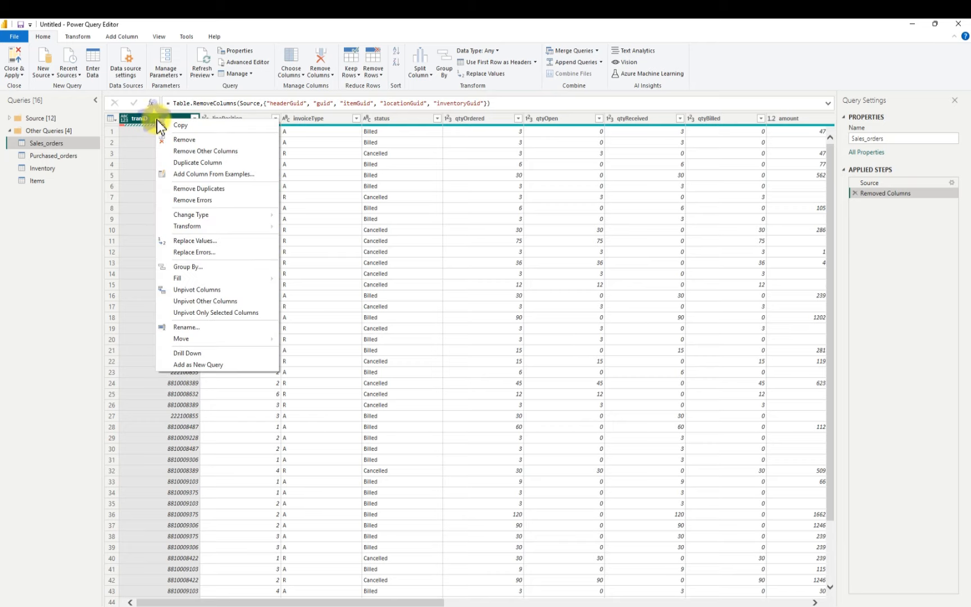
pyautogui.click(186, 137)
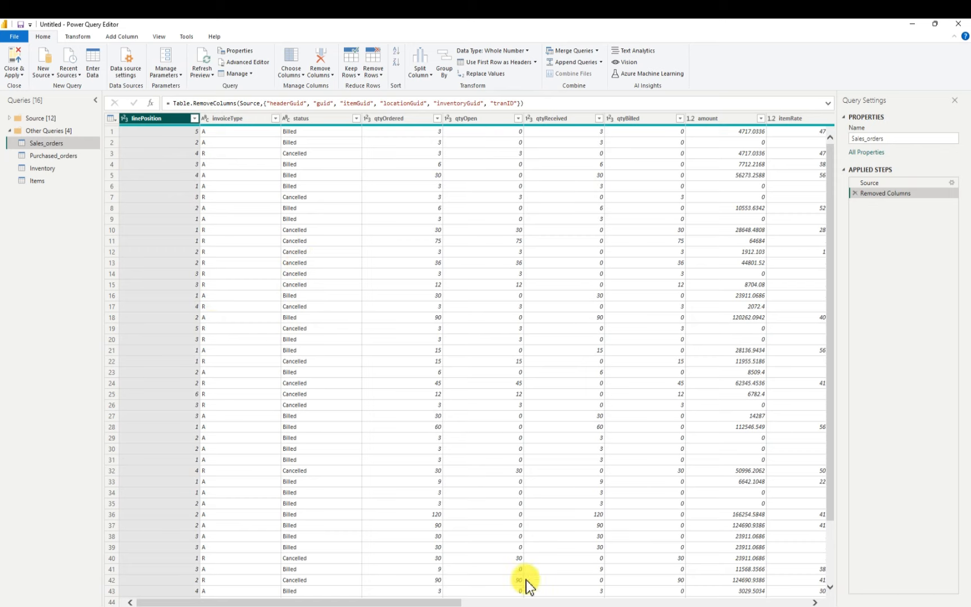
# Change the data type of the actualShipDate column in Sales_orders to Date
pyautogui.moveTo(458, 602); pyautogui.dragTo(856, 565)
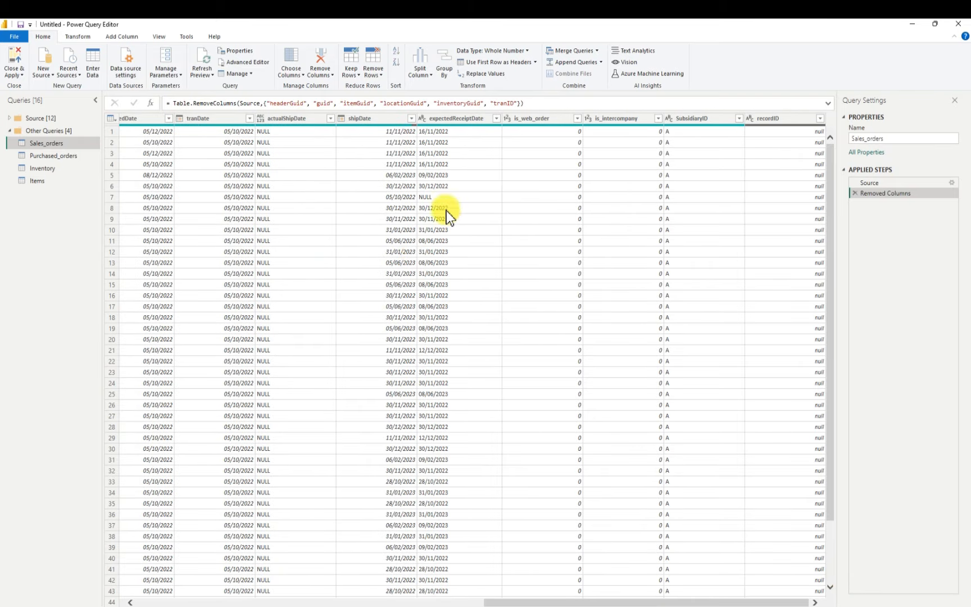
pyautogui.click(284, 117)
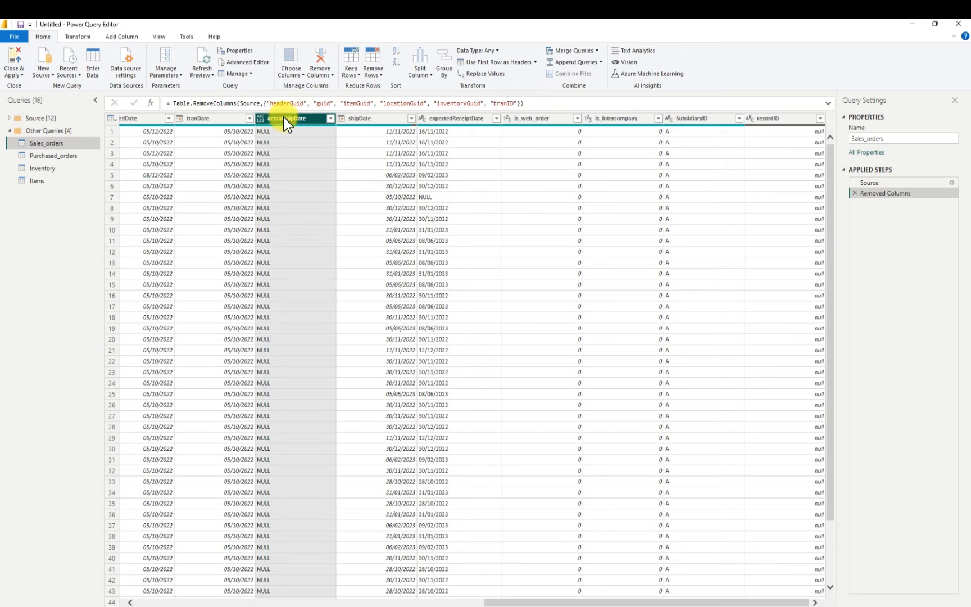
pyautogui.rightClick(331, 118)
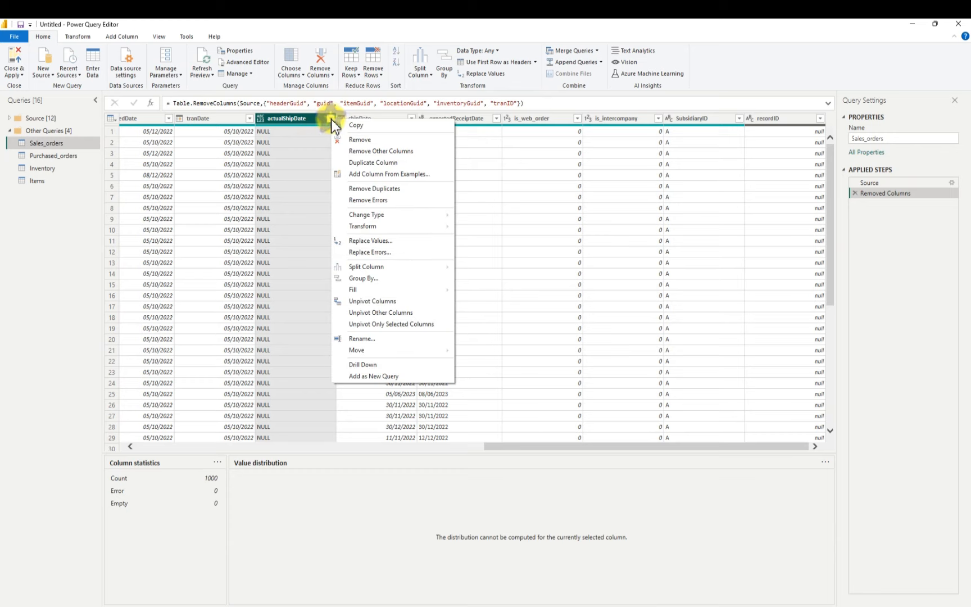
pyautogui.click(293, 117)
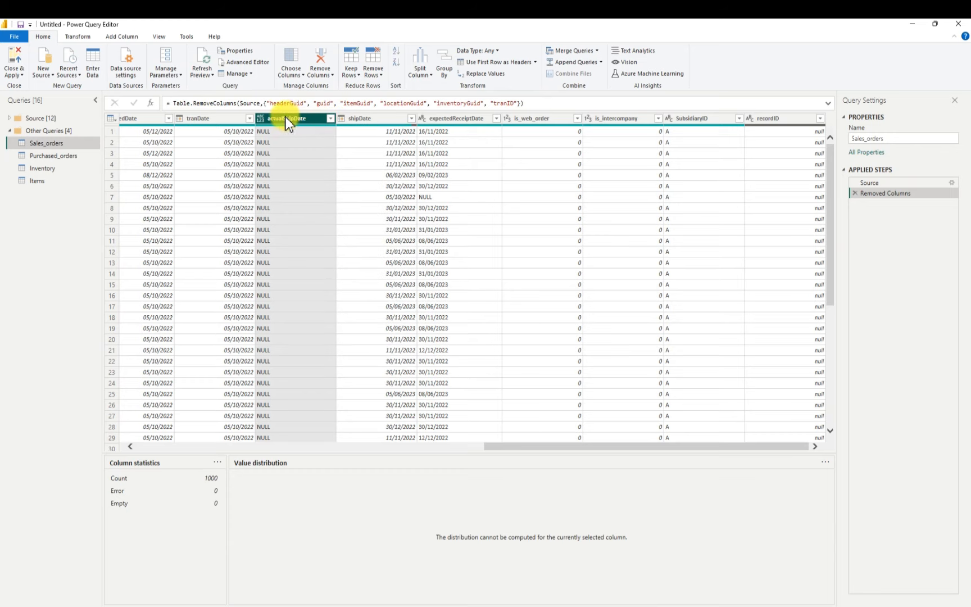
pyautogui.click(261, 119)
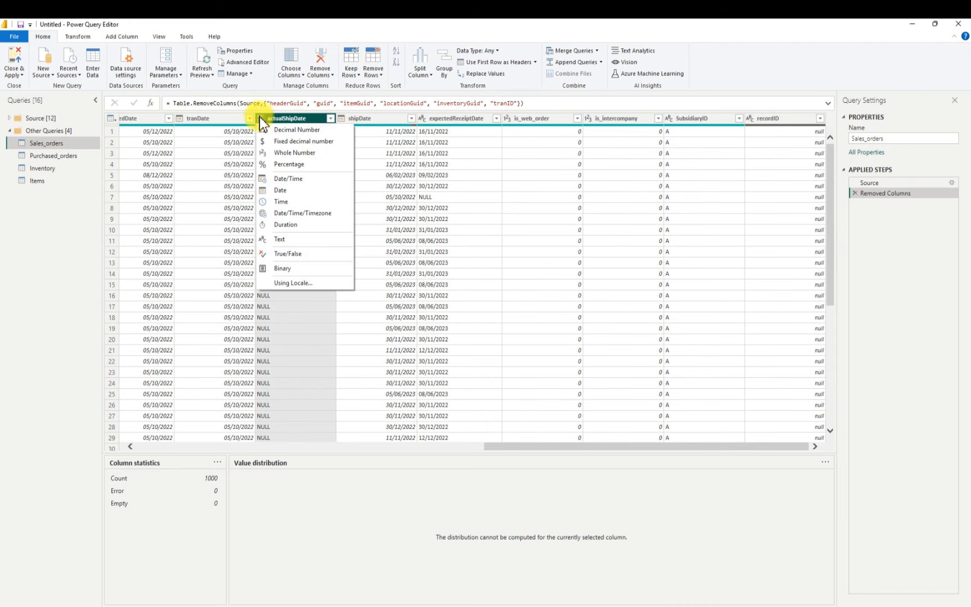
pyautogui.click(281, 190)
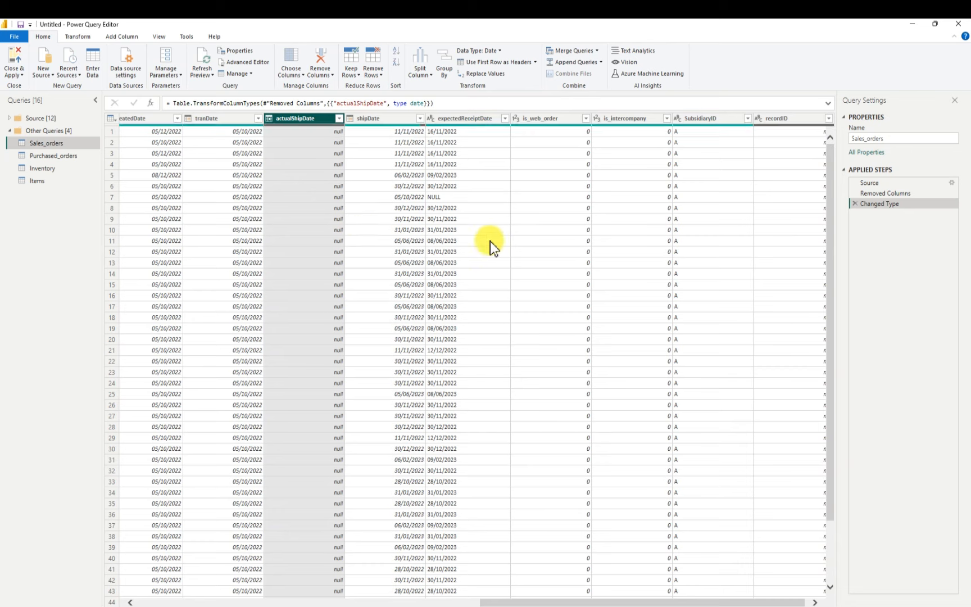
# Change the data type of the expectedReceiptDate column in Sales_orders to Date
pyautogui.click(433, 121)
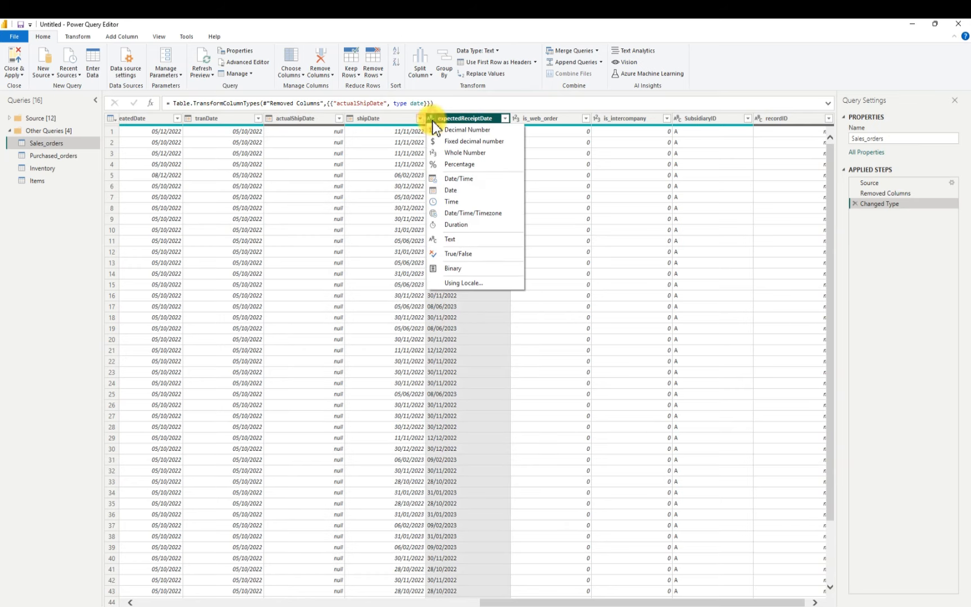
pyautogui.click(462, 193)
pyautogui.click(467, 128)
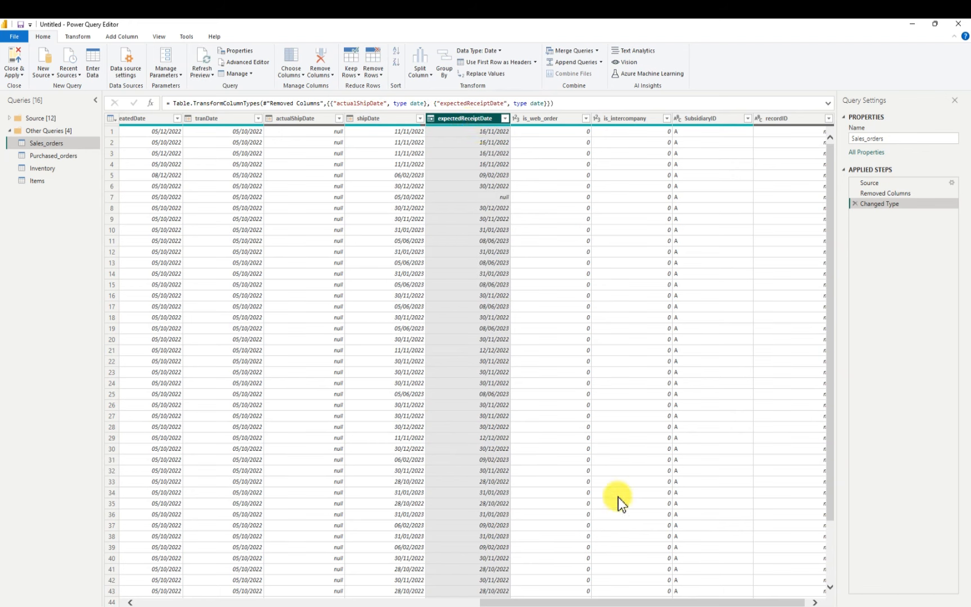
# Remove the recordID column from Sales_orders and review the remaining columns
pyautogui.moveTo(628, 598); pyautogui.dragTo(695, 600)
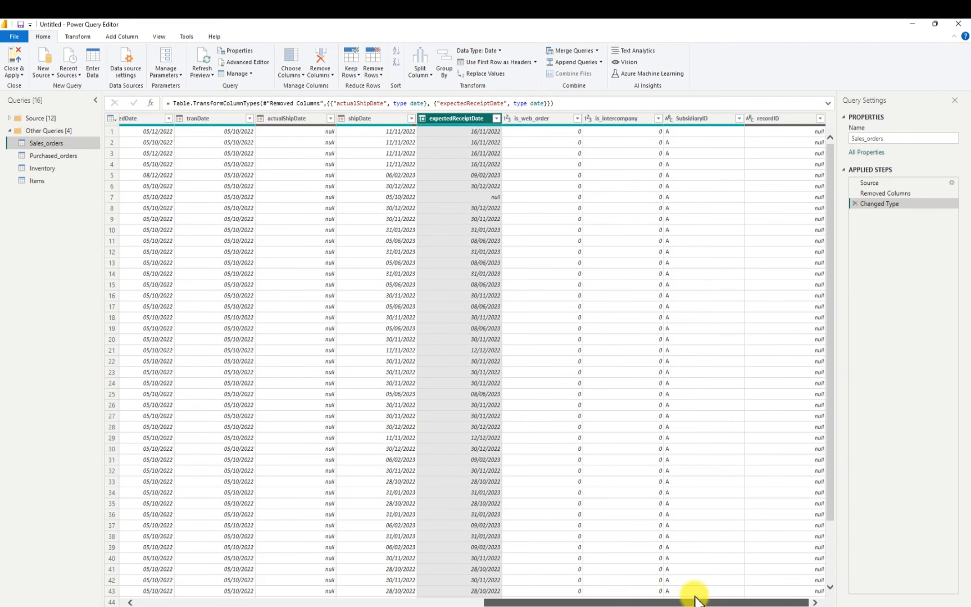
pyautogui.rightClick(780, 119)
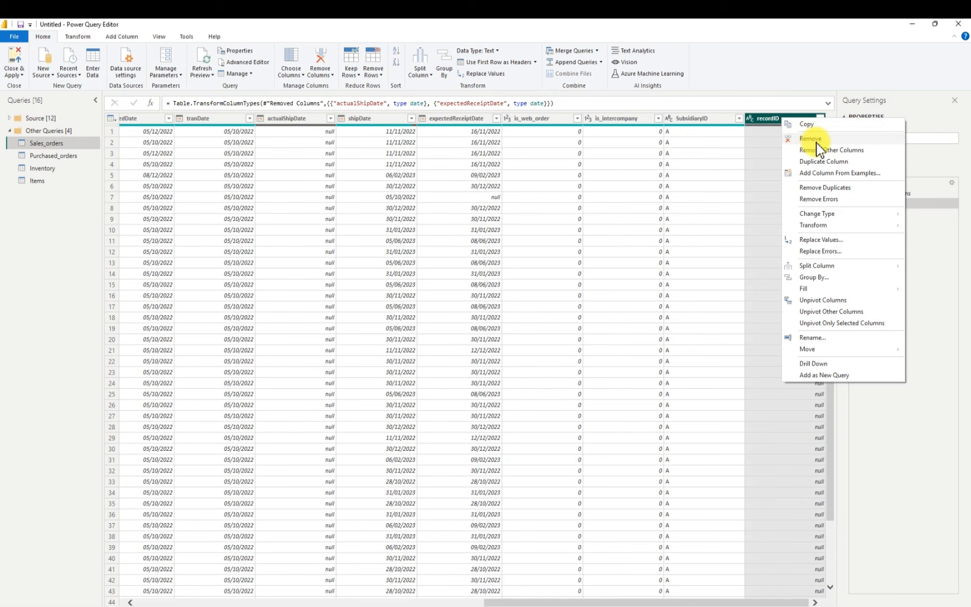
pyautogui.click(816, 141)
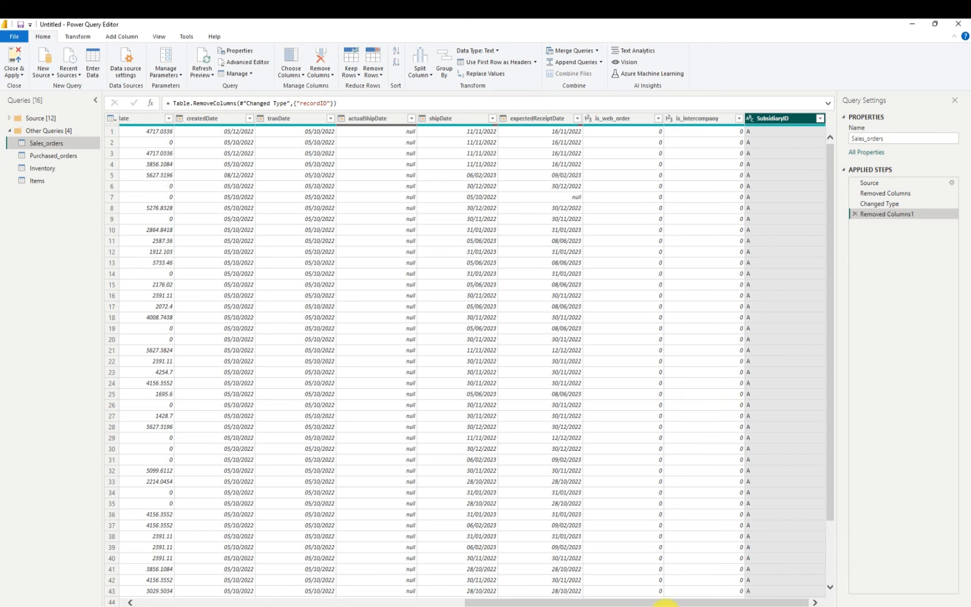
pyautogui.moveTo(643, 600); pyautogui.dragTo(299, 575)
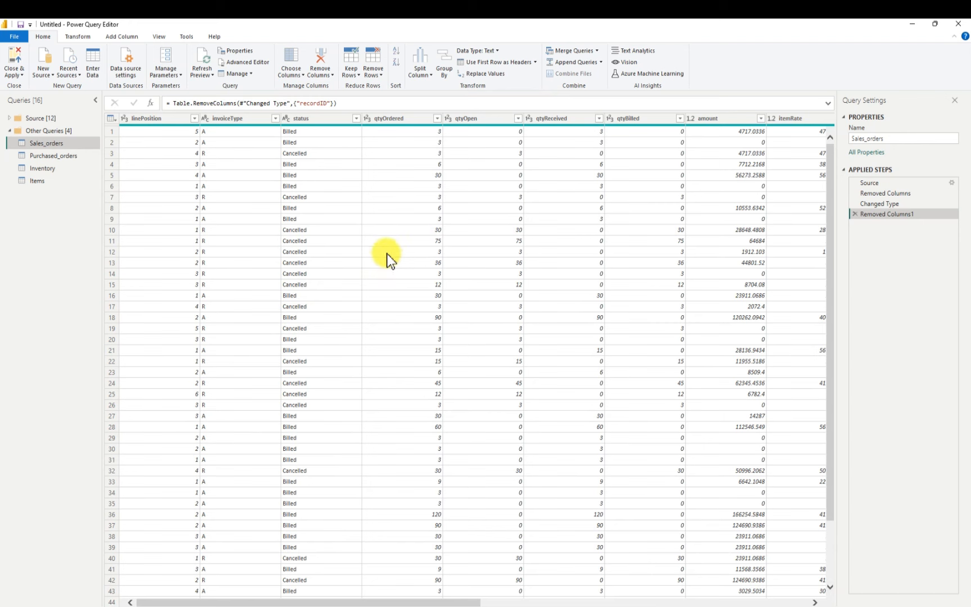
pyautogui.moveTo(403, 600); pyautogui.dragTo(797, 574)
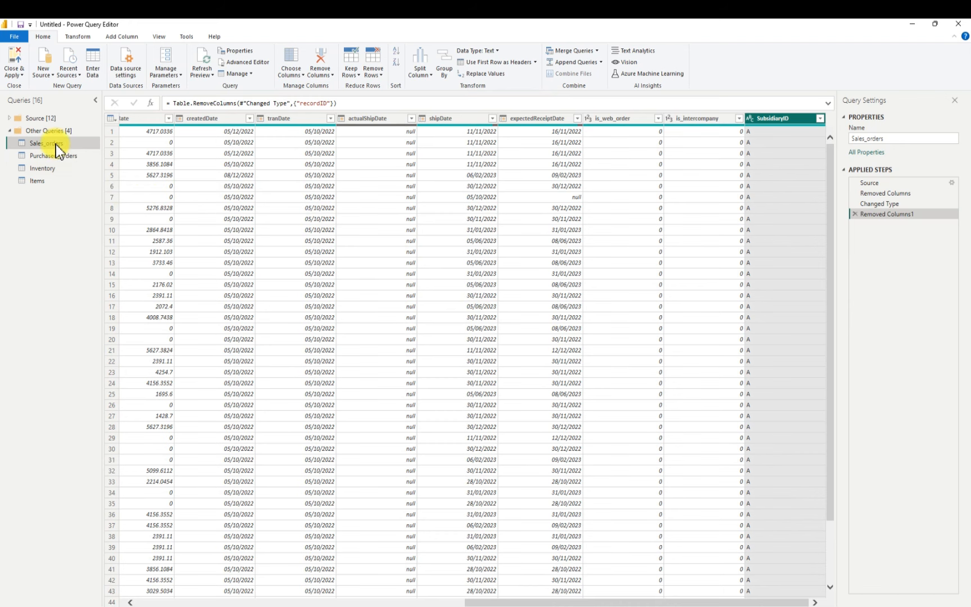
# Remove the guid column from the Purchased_orders query
pyautogui.click(52, 158)
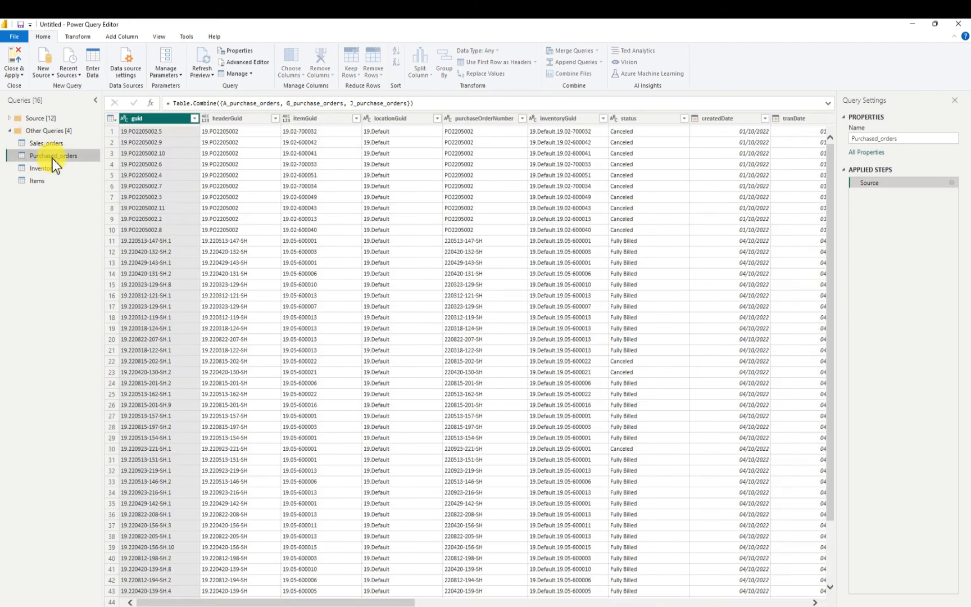
pyautogui.rightClick(156, 119)
pyautogui.click(186, 144)
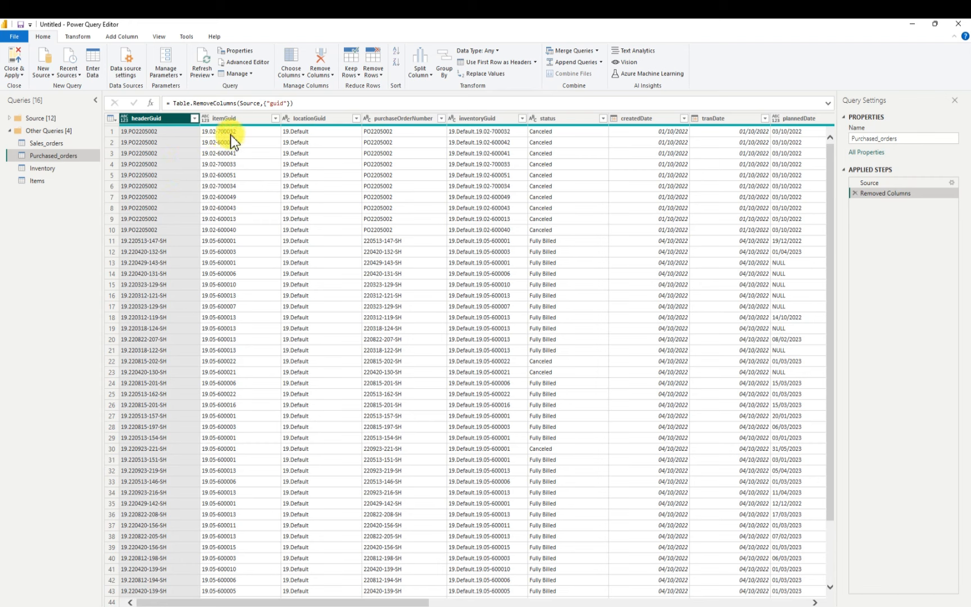
# Check the Items query's columns, and remove the headerGuid and itemGuid columns from Purchased_orders
pyautogui.click(53, 181)
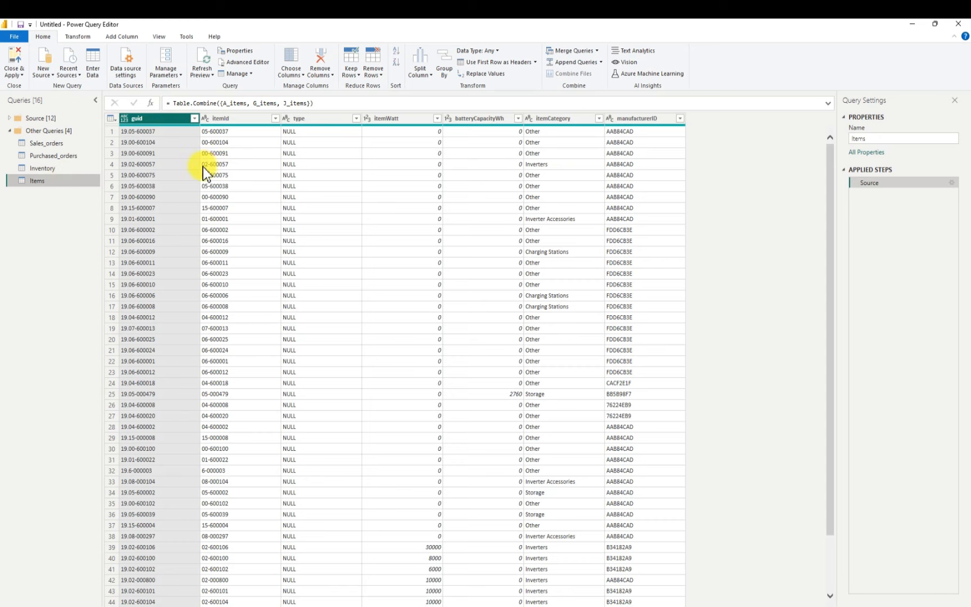
pyautogui.click(62, 157)
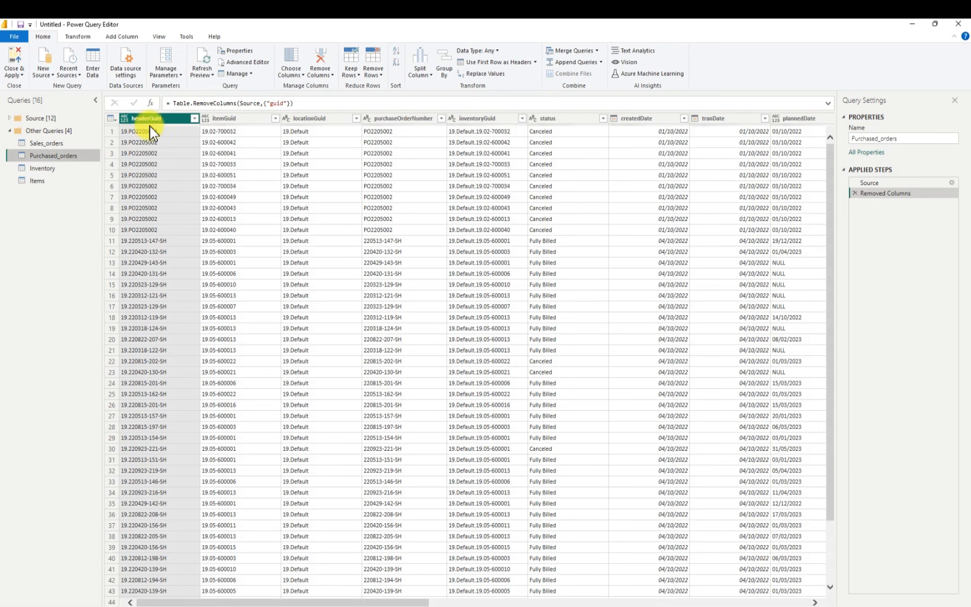
pyautogui.rightClick(152, 120)
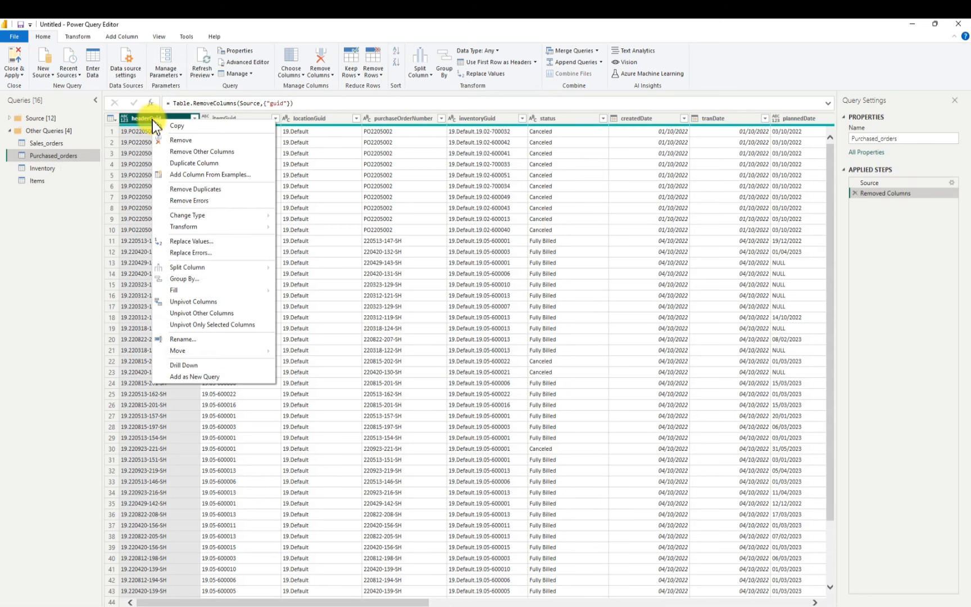
pyautogui.click(181, 141)
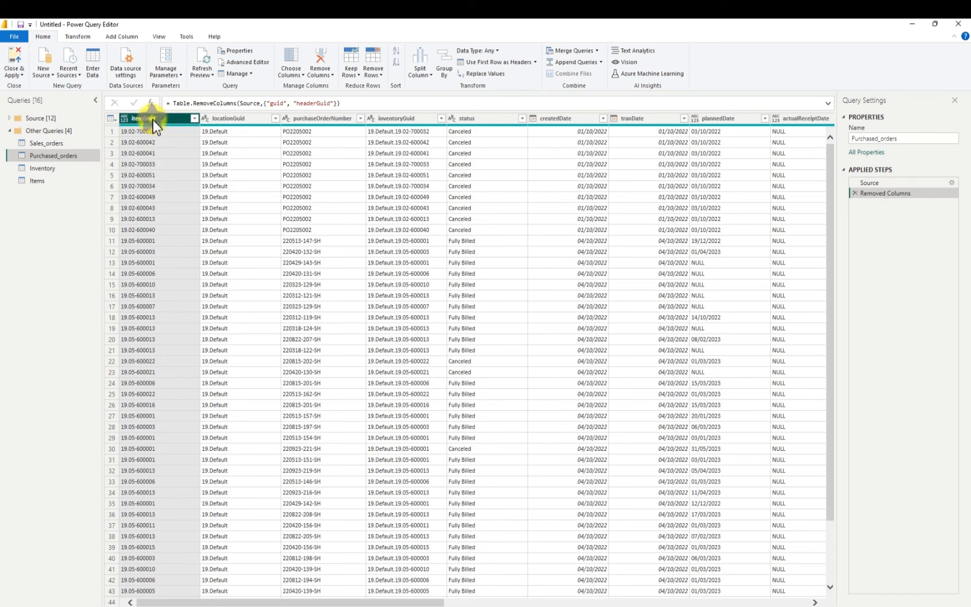
pyautogui.rightClick(152, 119)
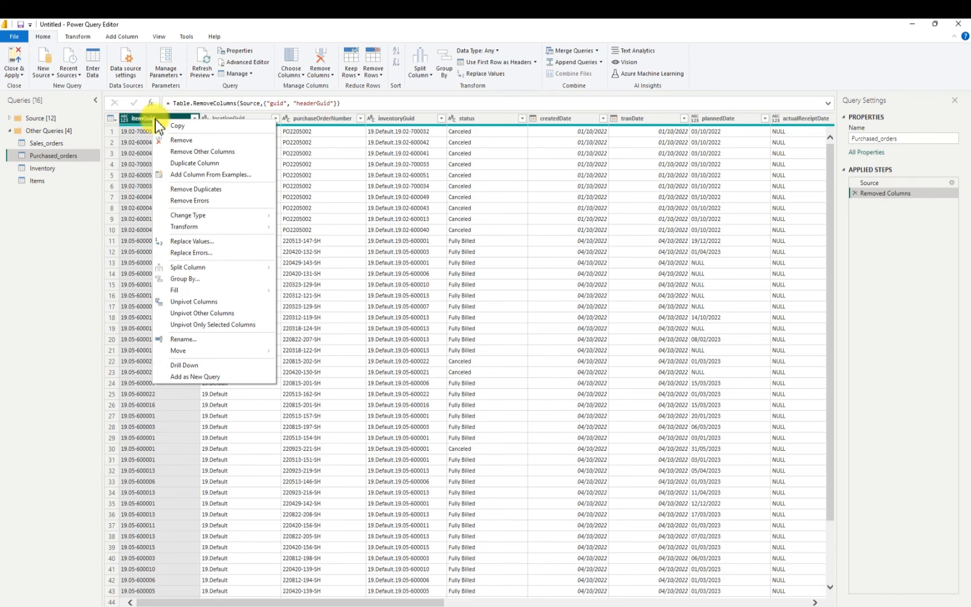
pyautogui.click(190, 142)
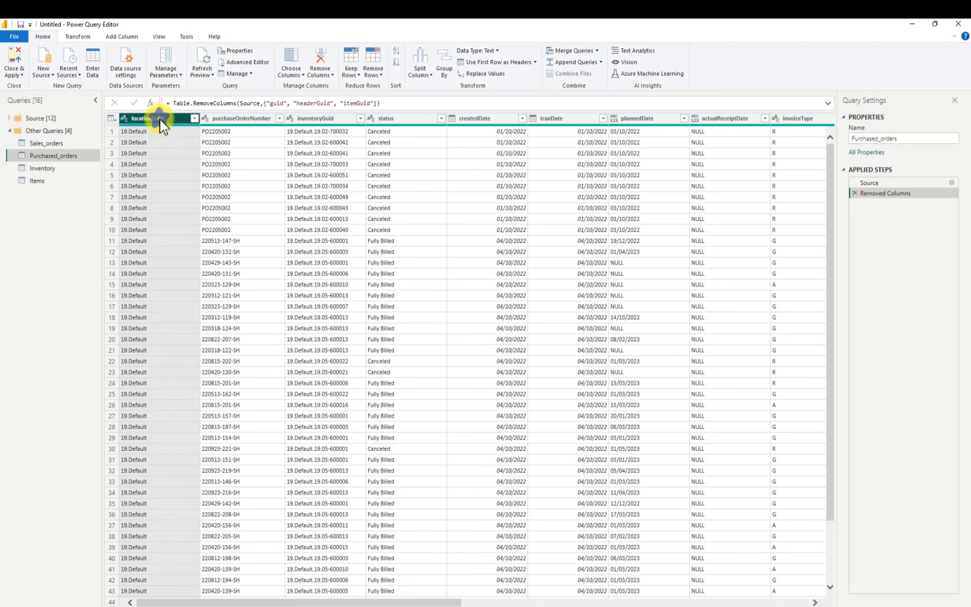
# Remove the locationGuid, purchaseOrderNumber and inventoryGuid columns from the Purchased_orders query
pyautogui.rightClick(160, 120)
pyautogui.click(179, 142)
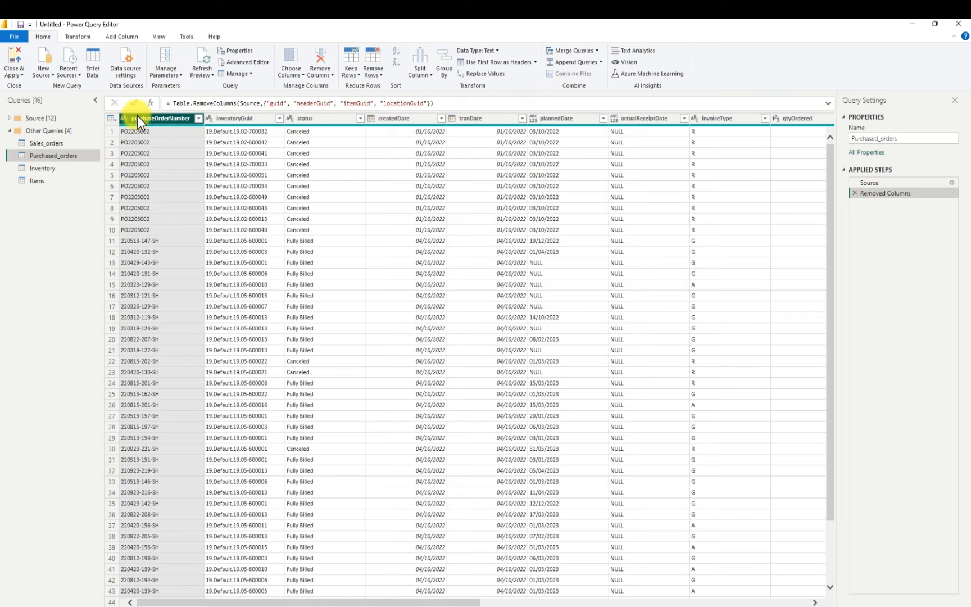
pyautogui.rightClick(138, 118)
pyautogui.click(165, 137)
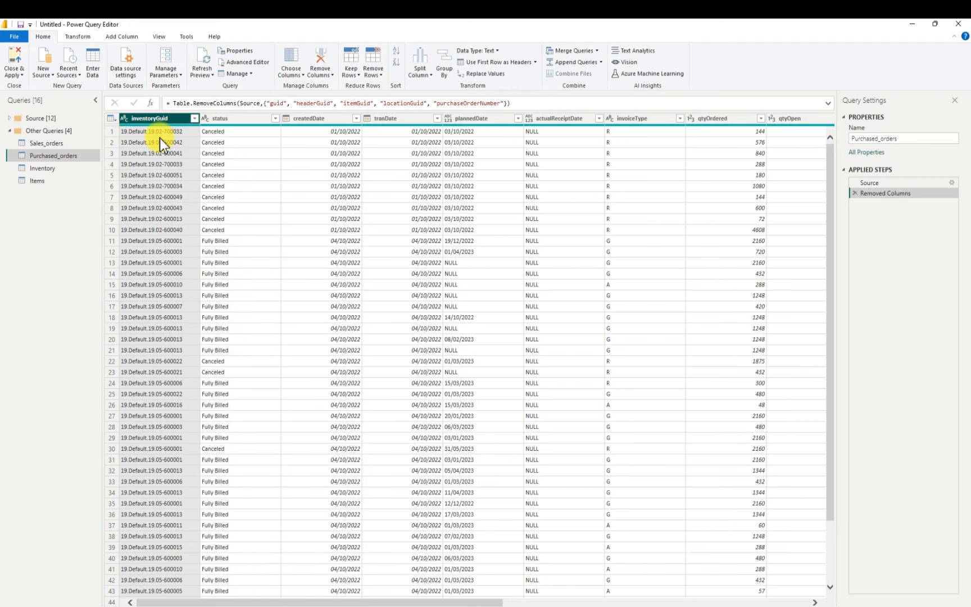
pyautogui.rightClick(166, 121)
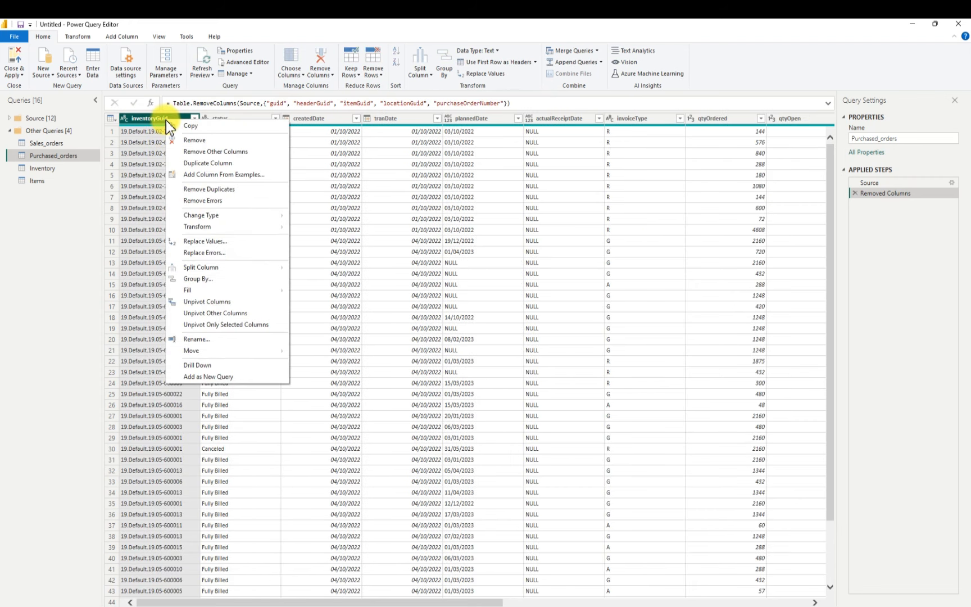
pyautogui.click(187, 138)
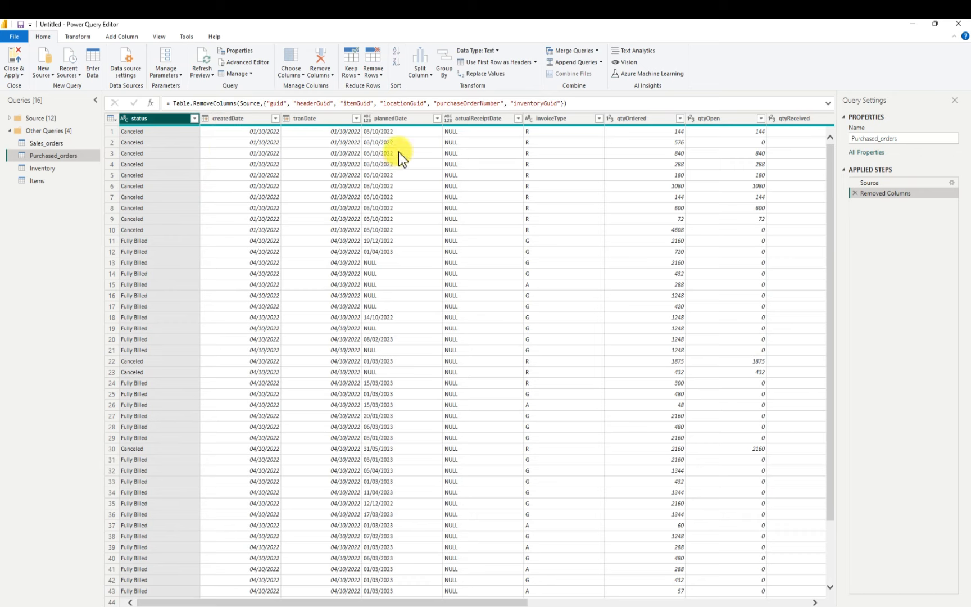
# Change the data type of the plannedDate and actualReceiptDate columns in Purchased_orders to Date
pyautogui.rightClick(368, 119)
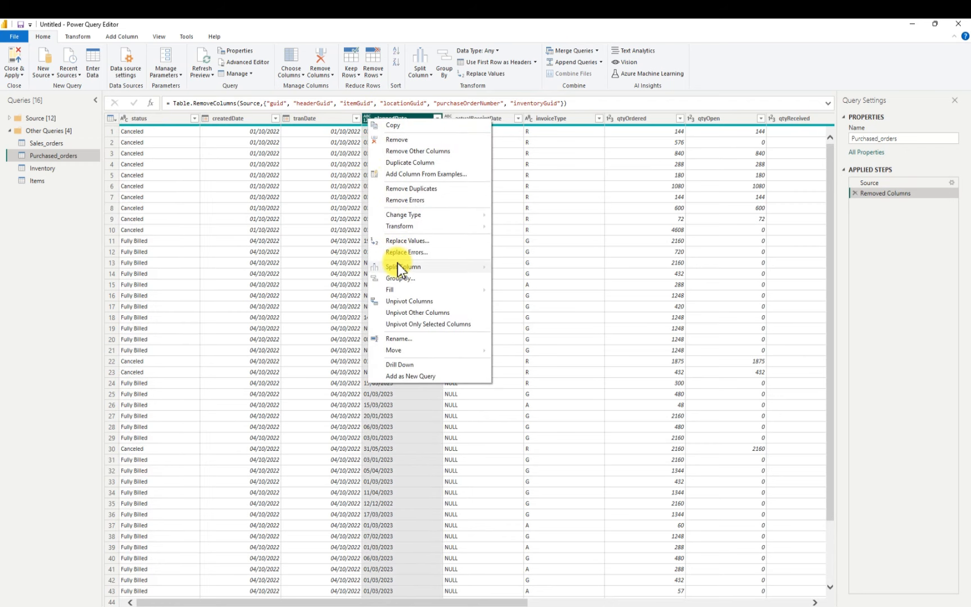
pyautogui.click(397, 124)
pyautogui.click(367, 118)
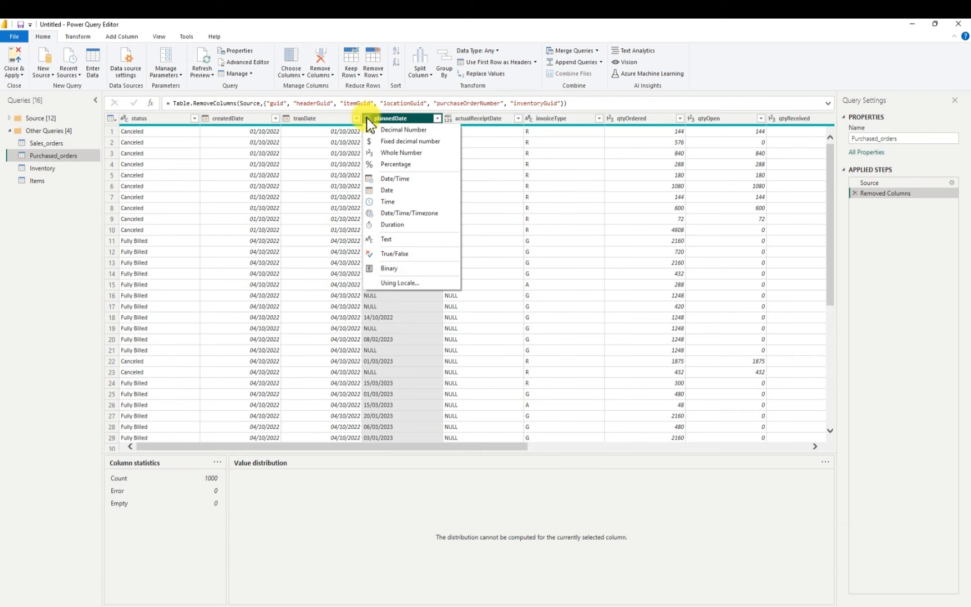
pyautogui.click(389, 190)
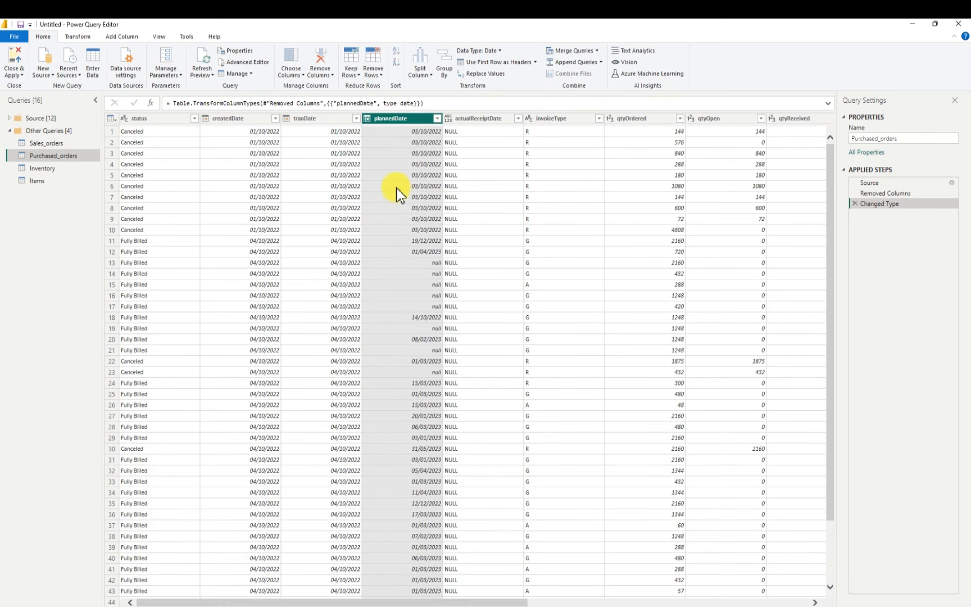
pyautogui.click(449, 121)
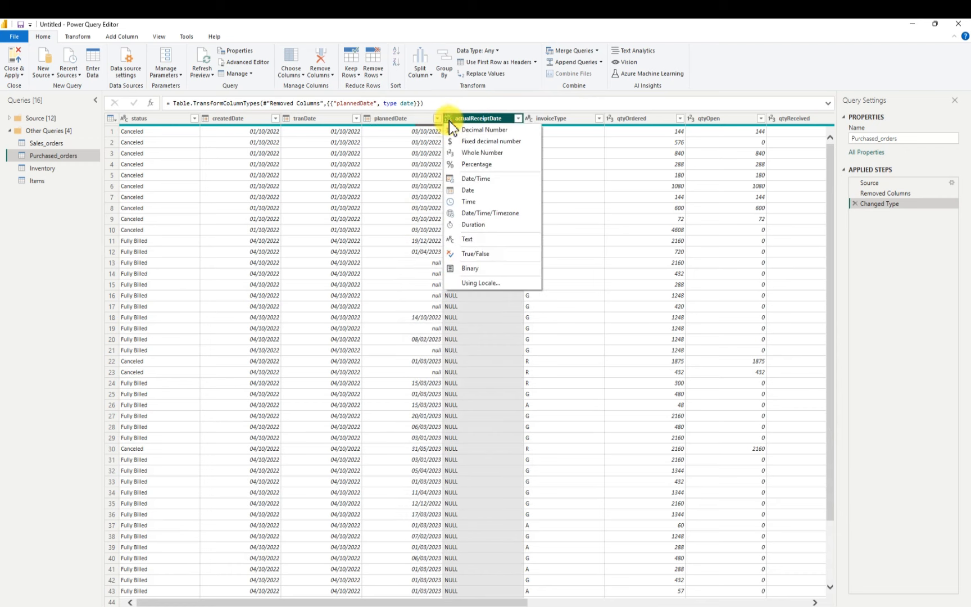
pyautogui.click(475, 191)
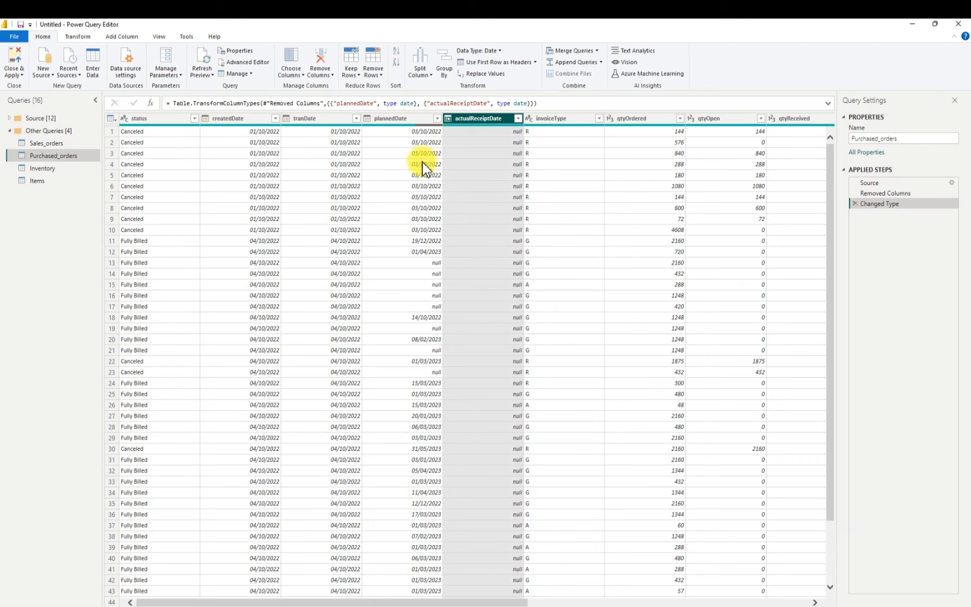
# Remove the linePosition column from Purchased_orders and review the remaining columns
pyautogui.moveTo(493, 604); pyautogui.dragTo(803, 602)
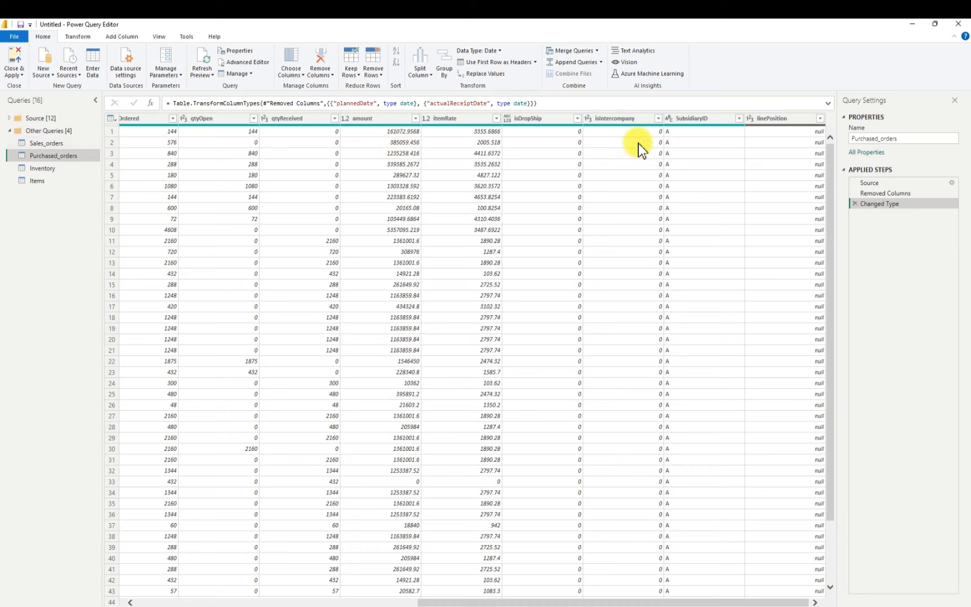
pyautogui.rightClick(786, 119)
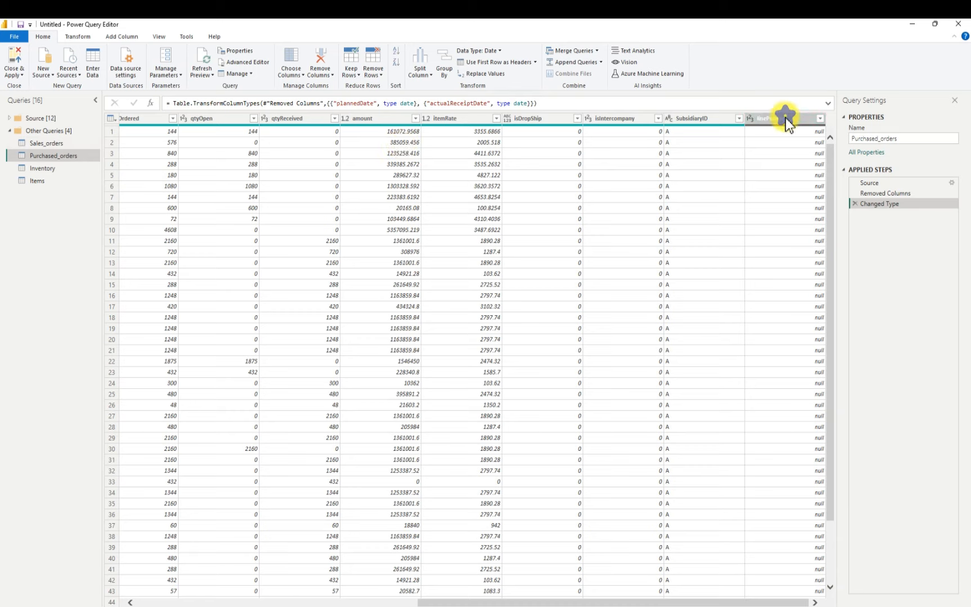
pyautogui.click(818, 140)
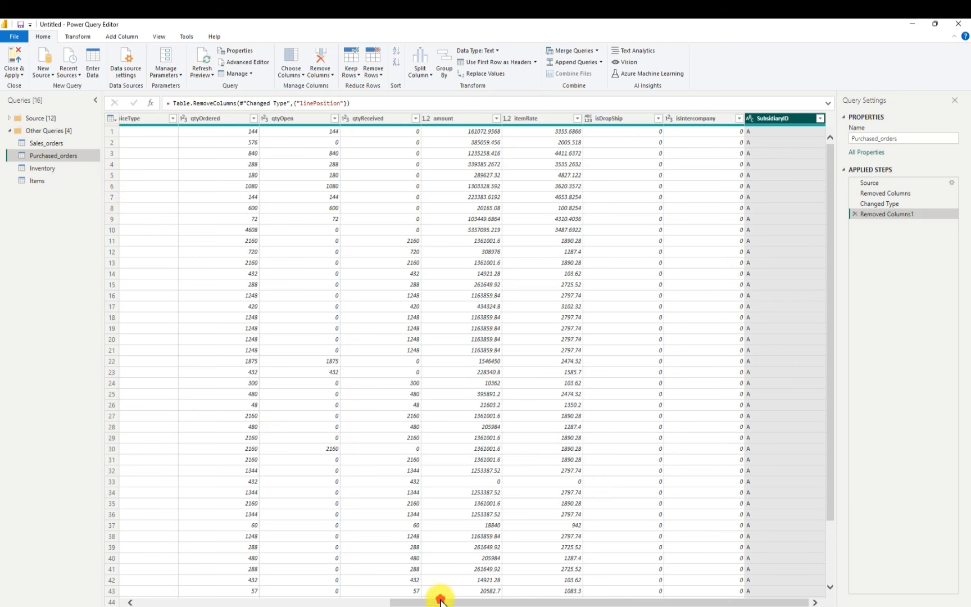
pyautogui.moveTo(440, 597); pyautogui.dragTo(164, 575)
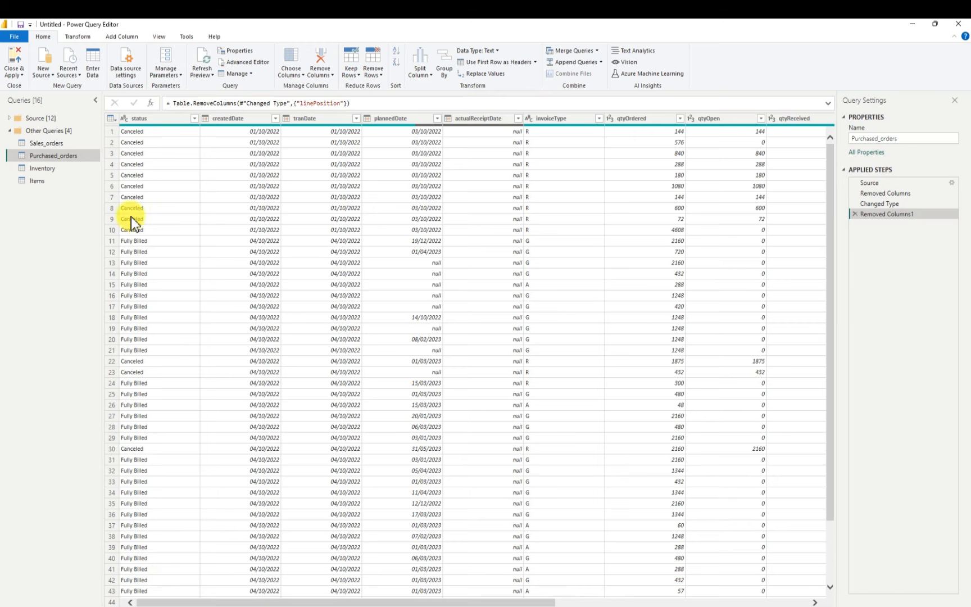
# Remove the guid, locationGuid and itemGuid columns from the Inventory query
pyautogui.click(42, 169)
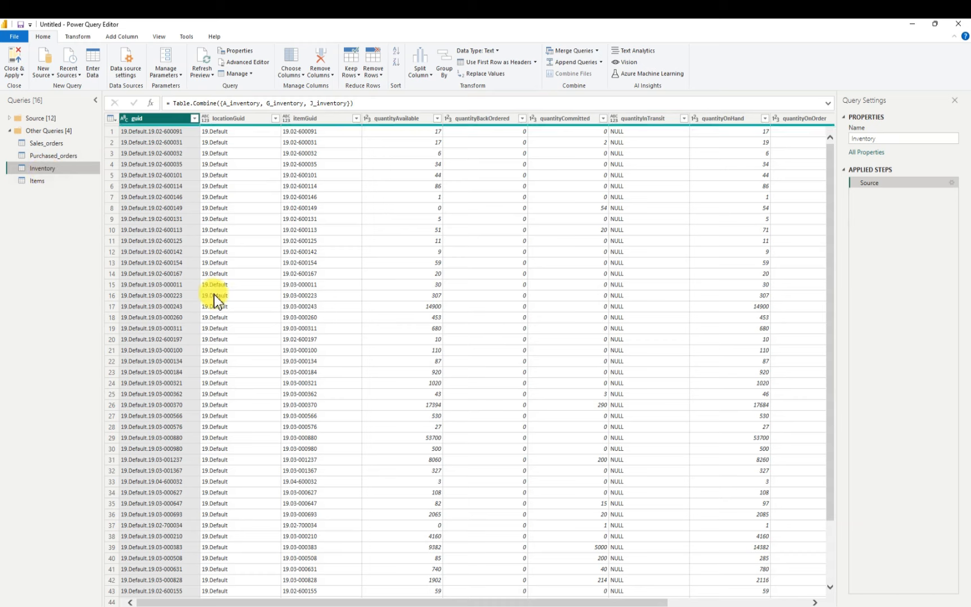
pyautogui.rightClick(145, 120)
pyautogui.click(170, 141)
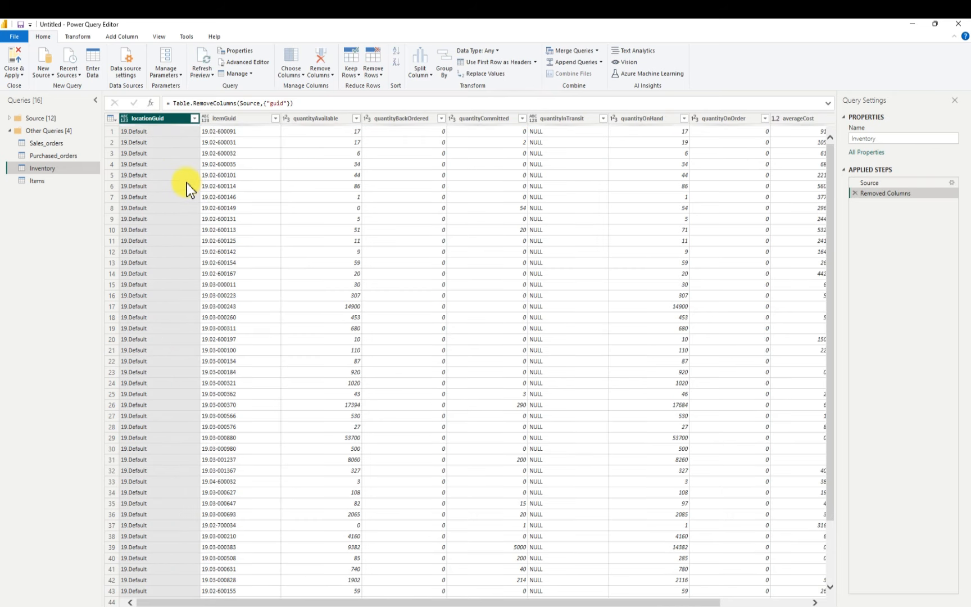
pyautogui.rightClick(150, 121)
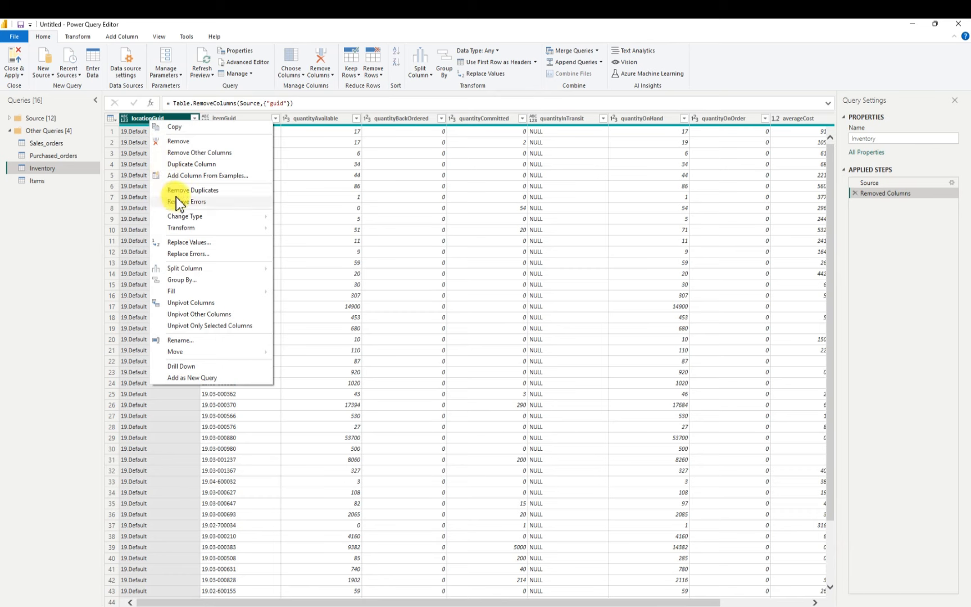
pyautogui.click(183, 143)
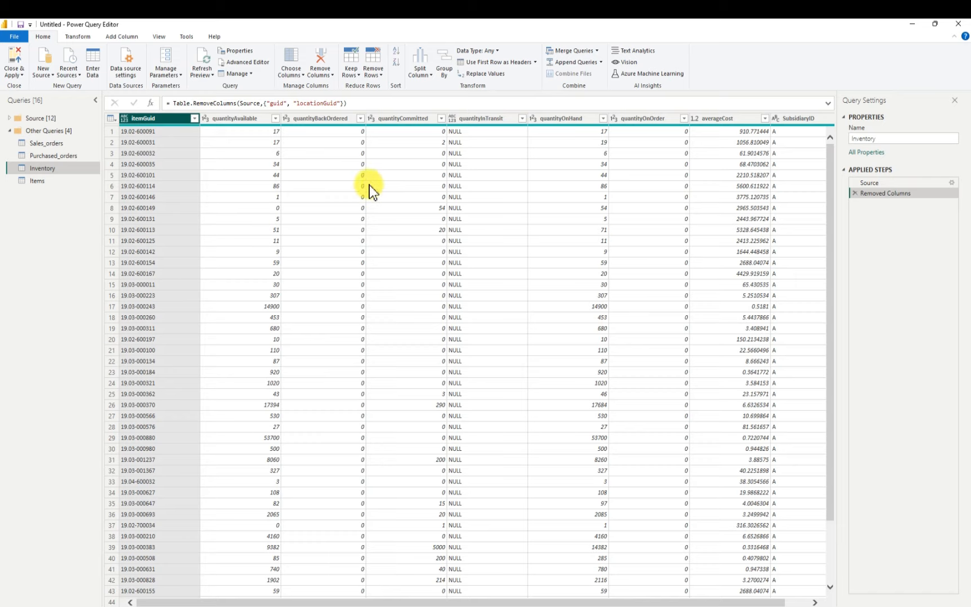
pyautogui.rightClick(154, 118)
pyautogui.click(197, 138)
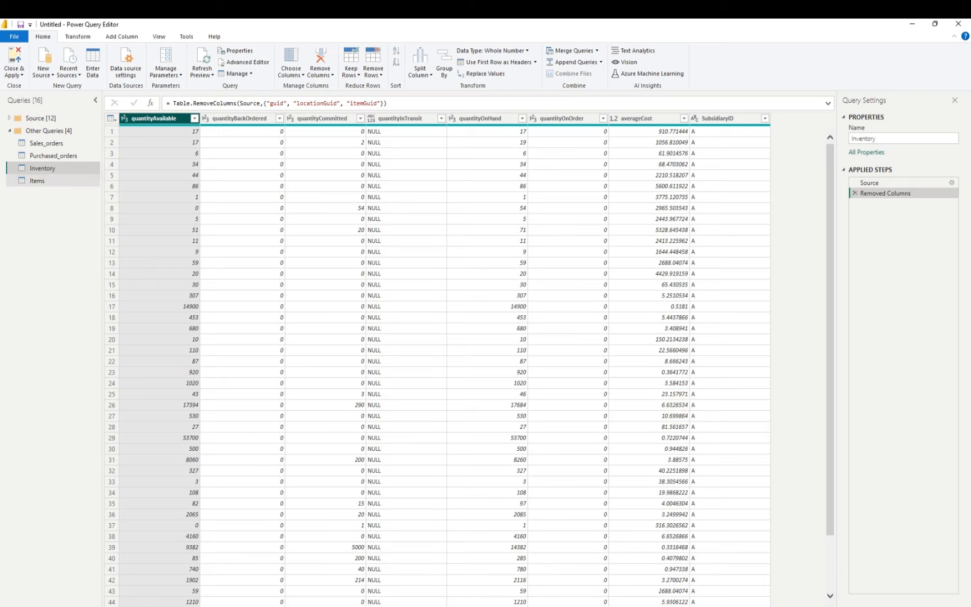
# Remove the guid, itemId and itemWatt columns from the Items query
pyautogui.click(41, 181)
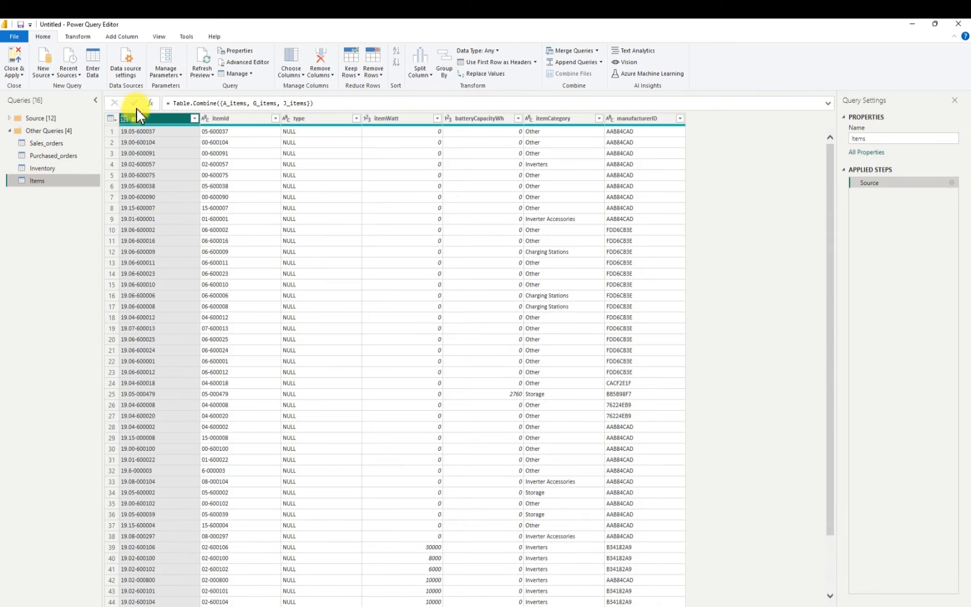
pyautogui.click(144, 115)
pyautogui.rightClick(144, 116)
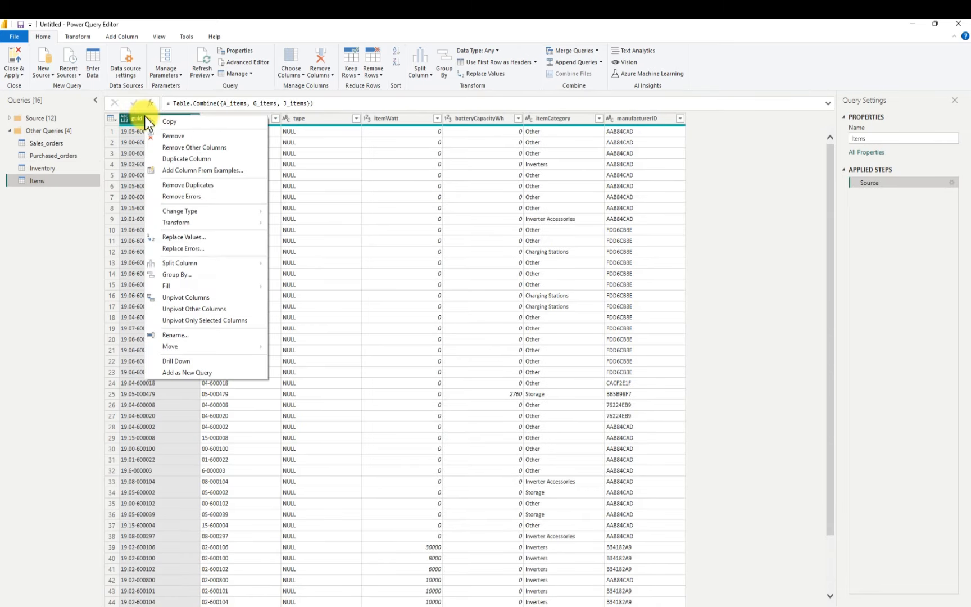
pyautogui.click(159, 137)
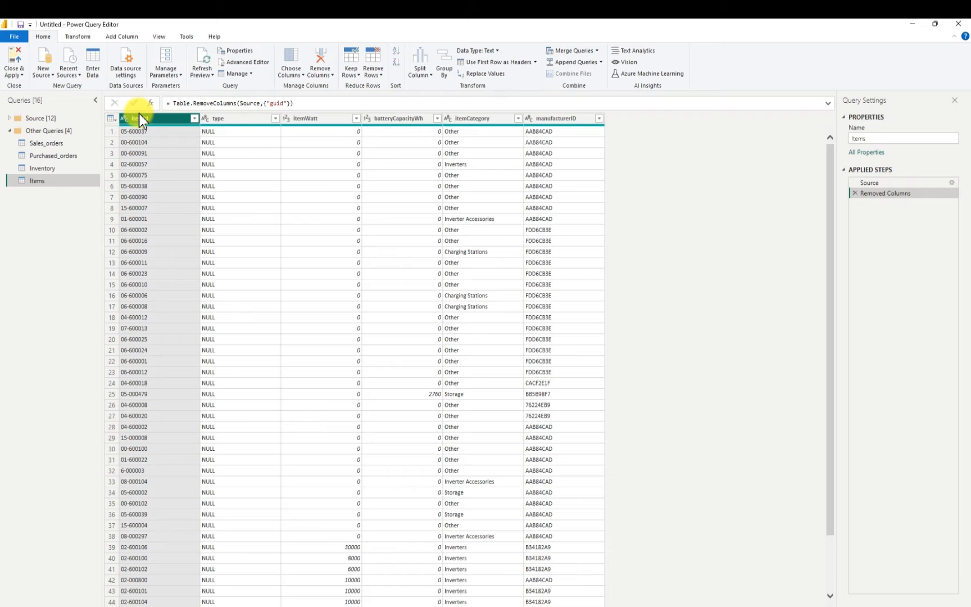
pyautogui.rightClick(142, 118)
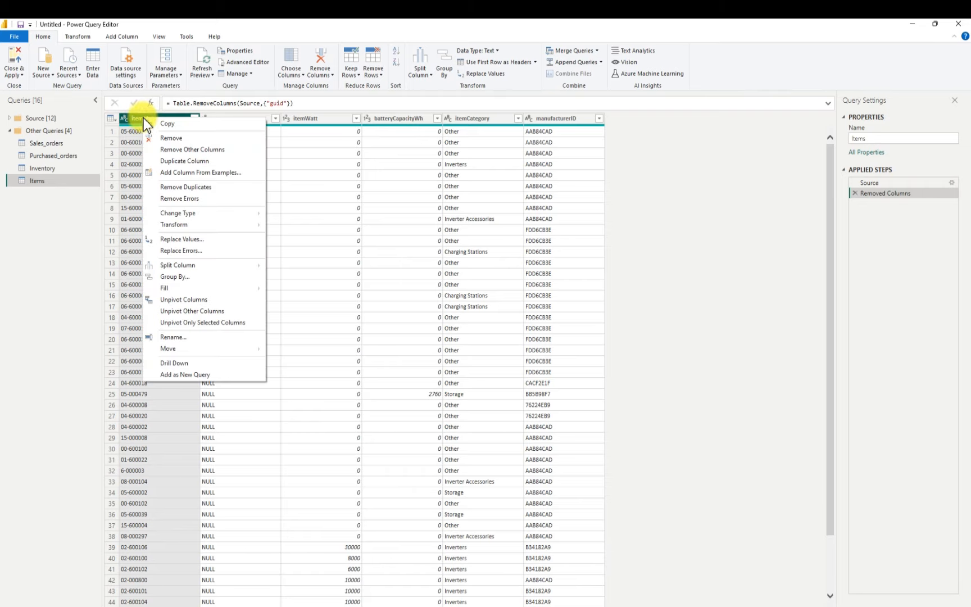
pyautogui.click(167, 138)
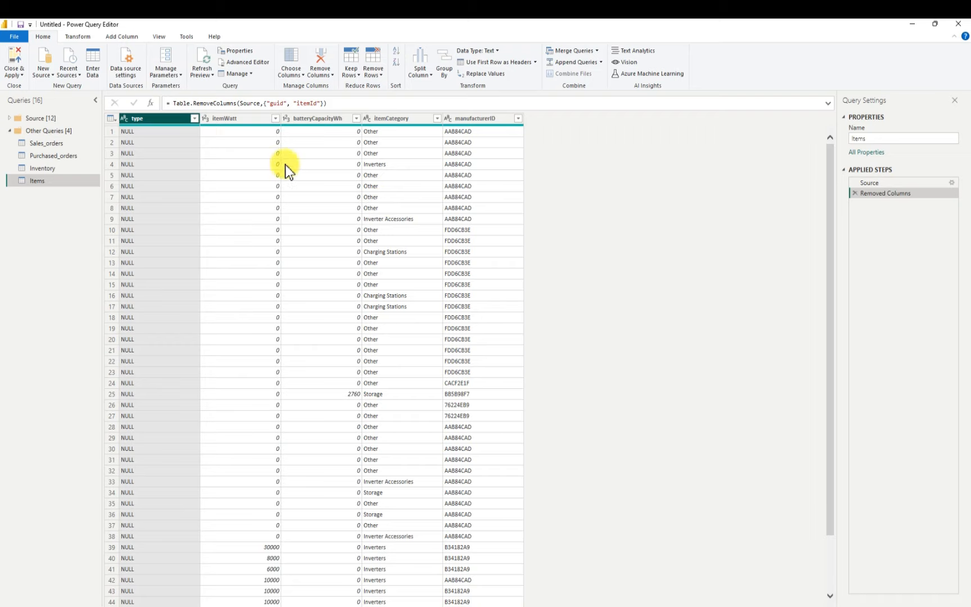
pyautogui.rightClick(230, 122)
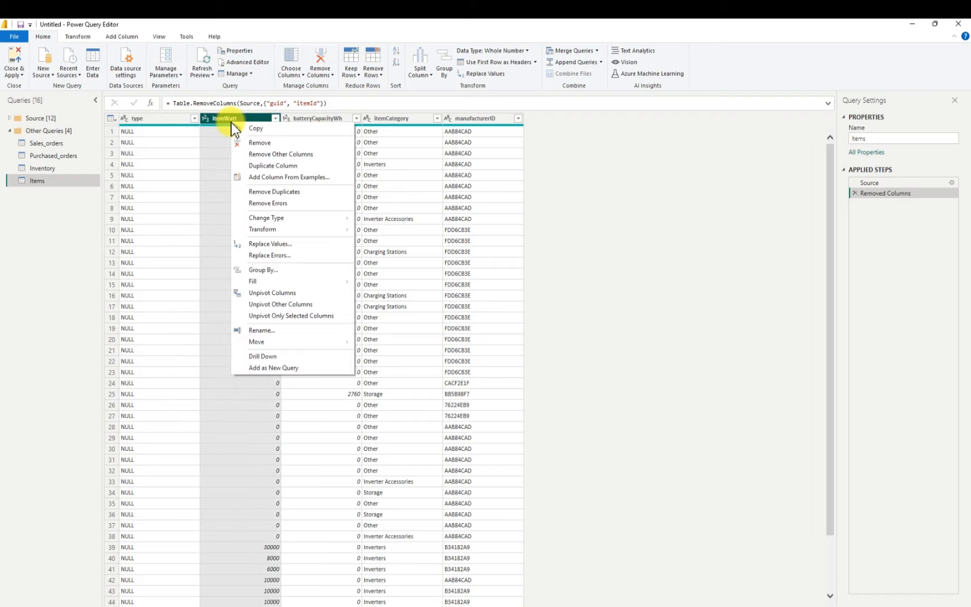
pyautogui.click(260, 144)
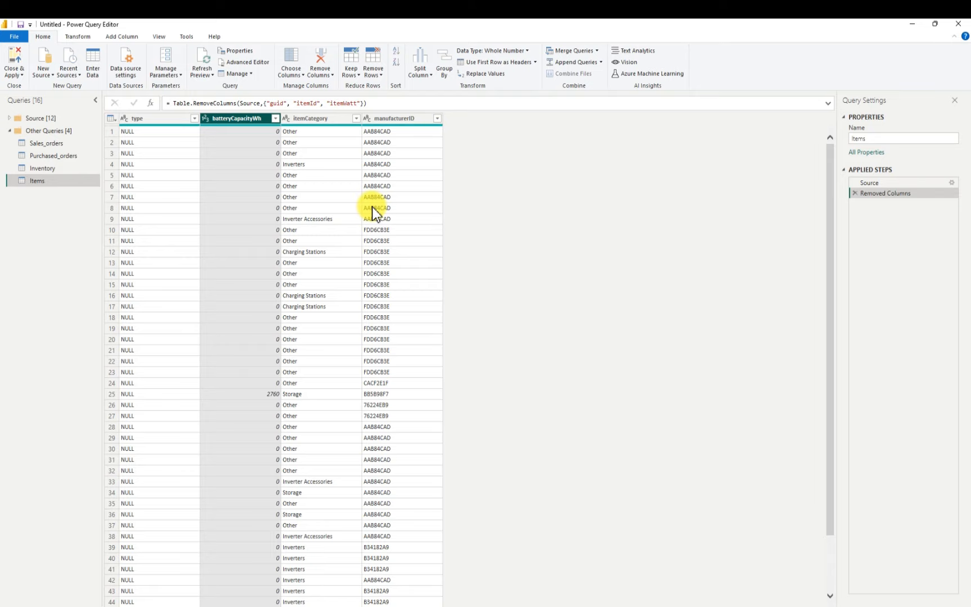
# Filter the Sales_orders query to keep only rows whose actualShipDate is null, loading the column's complete value list first
pyautogui.click(62, 143)
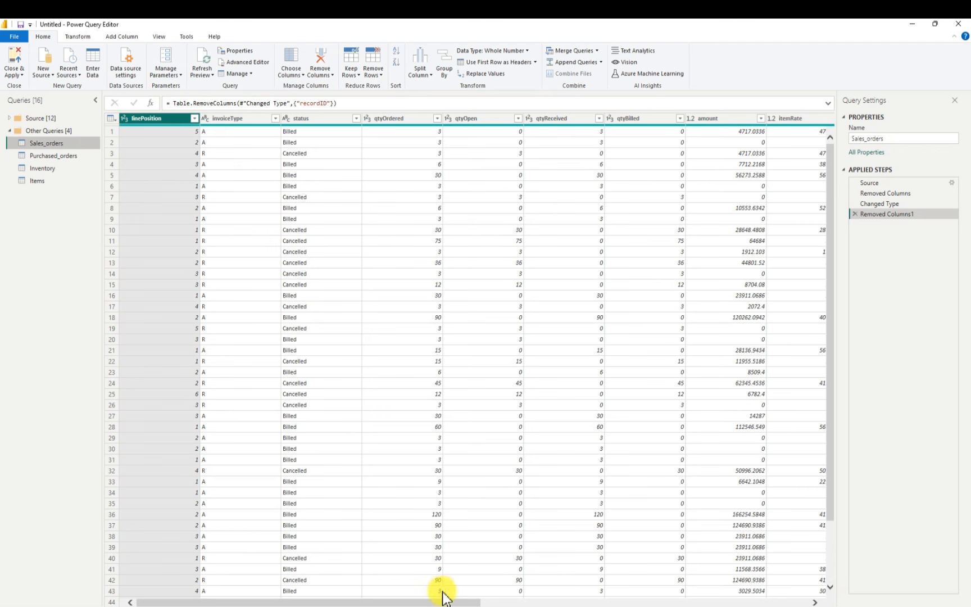
pyautogui.moveTo(444, 599); pyautogui.dragTo(669, 601)
pyautogui.moveTo(686, 601); pyautogui.dragTo(721, 601)
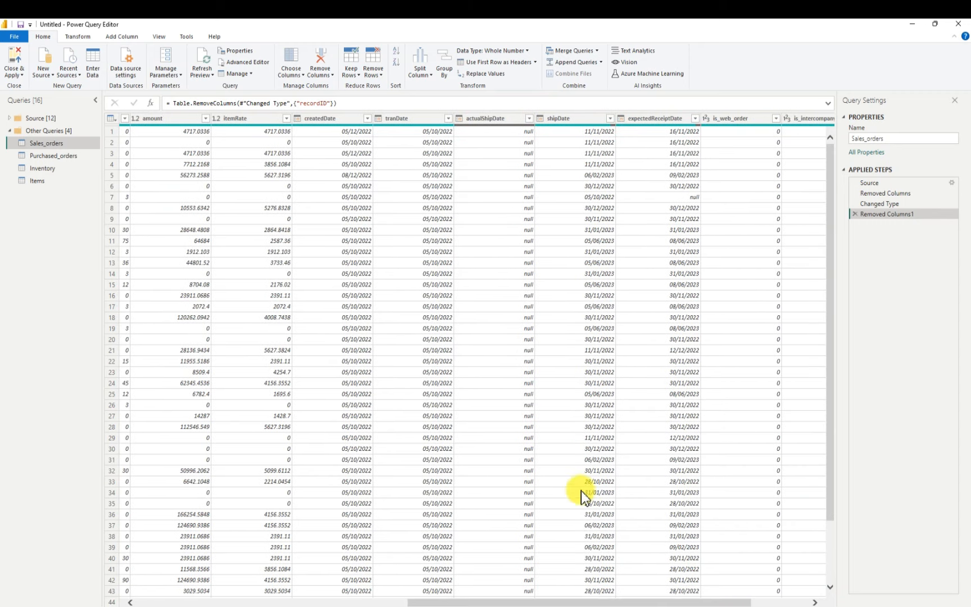
pyautogui.click(530, 119)
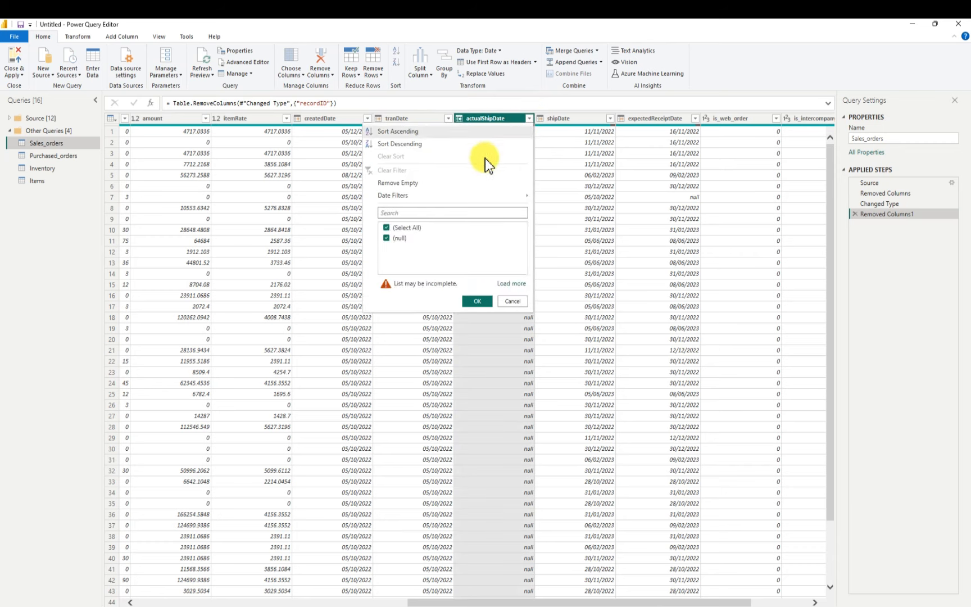
pyautogui.click(514, 284)
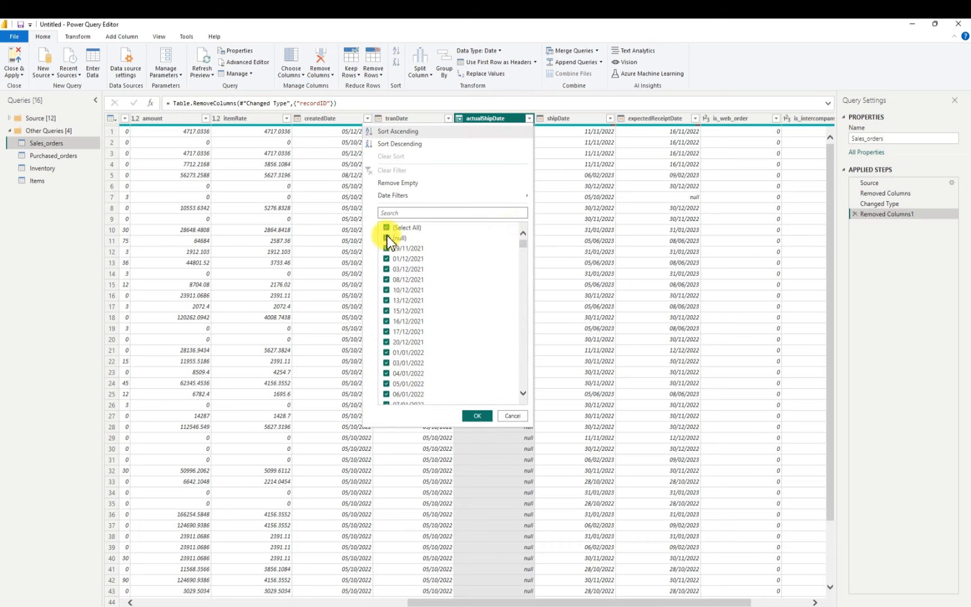
pyautogui.click(385, 227)
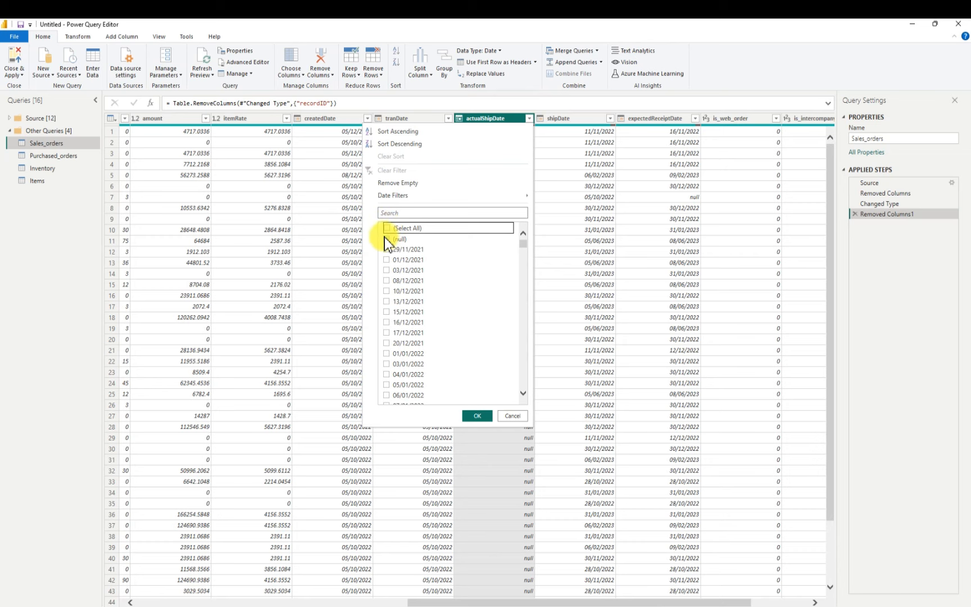
pyautogui.click(387, 239)
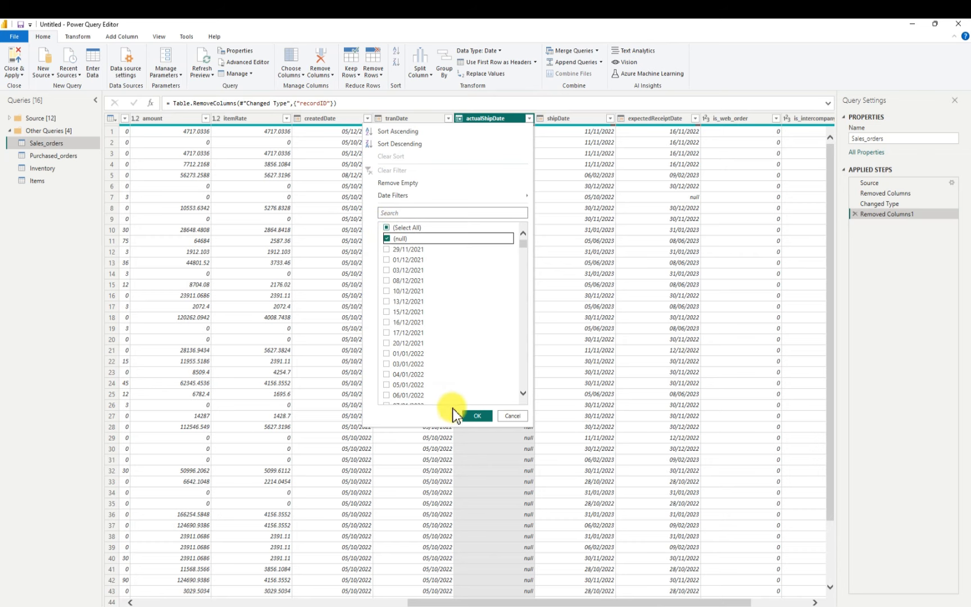
pyautogui.click(474, 416)
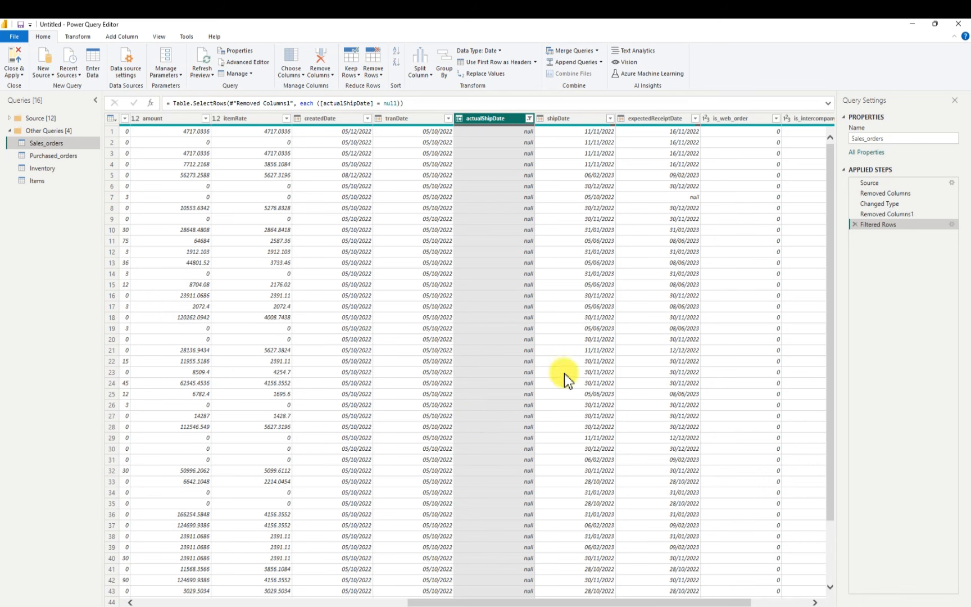
# Examine the filtered Sales_orders rows, comparing the empty actualShipDate with the shipDate and expectedReceiptDate values
pyautogui.scroll(-19, 827, 440)
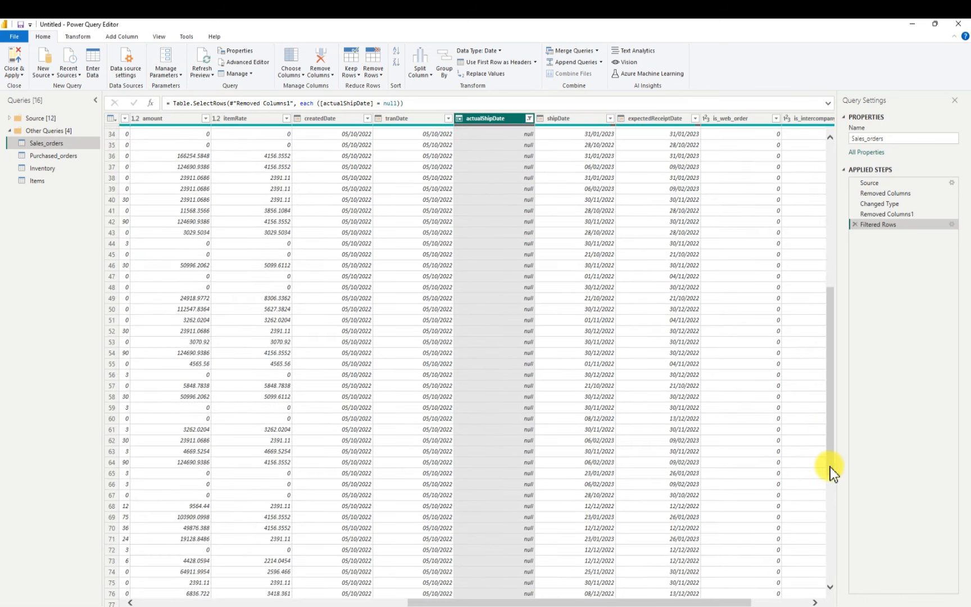
pyautogui.scroll(-20, 831, 469)
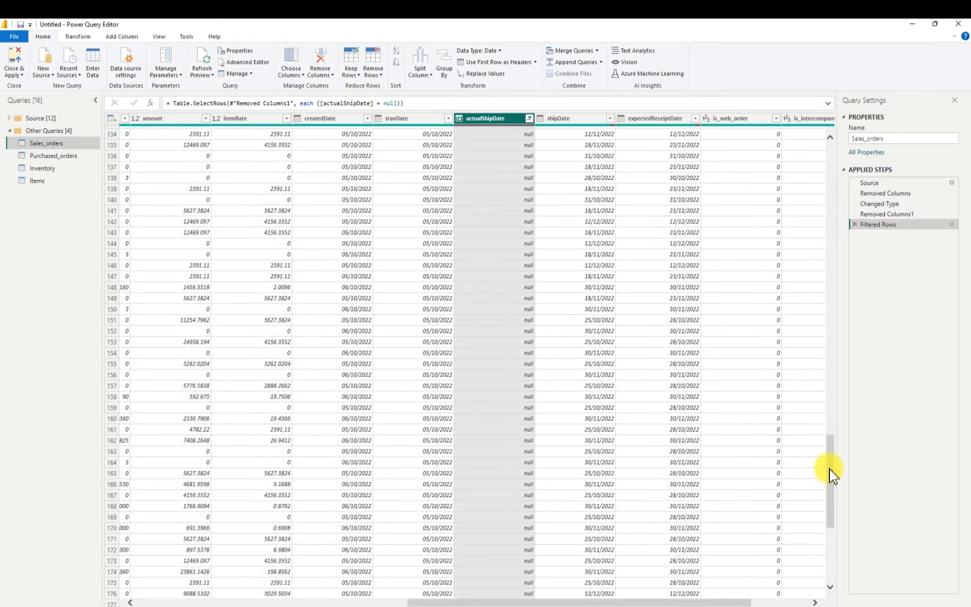
pyautogui.scroll(-20, 830, 474)
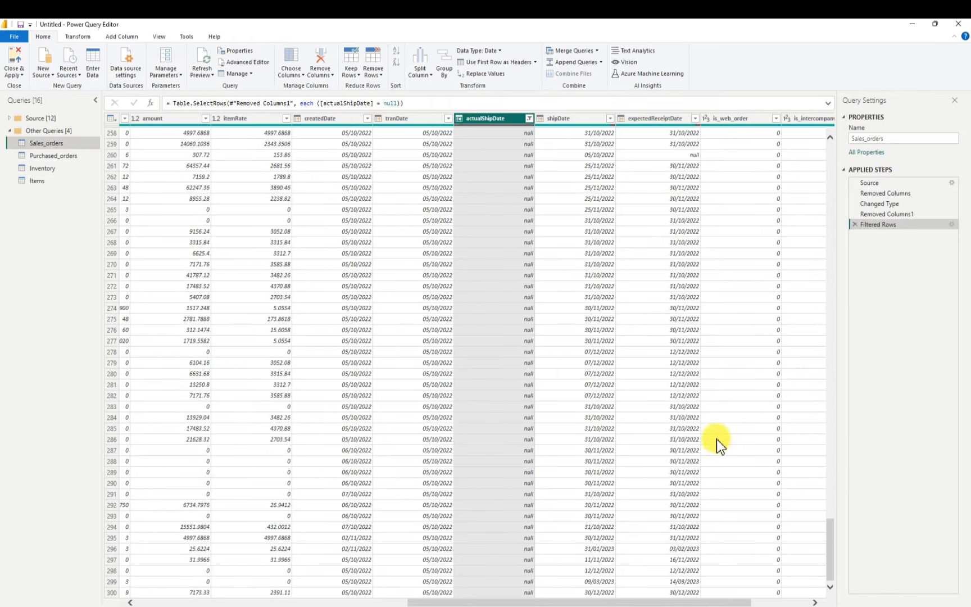
pyautogui.scroll(-15, 548, 301)
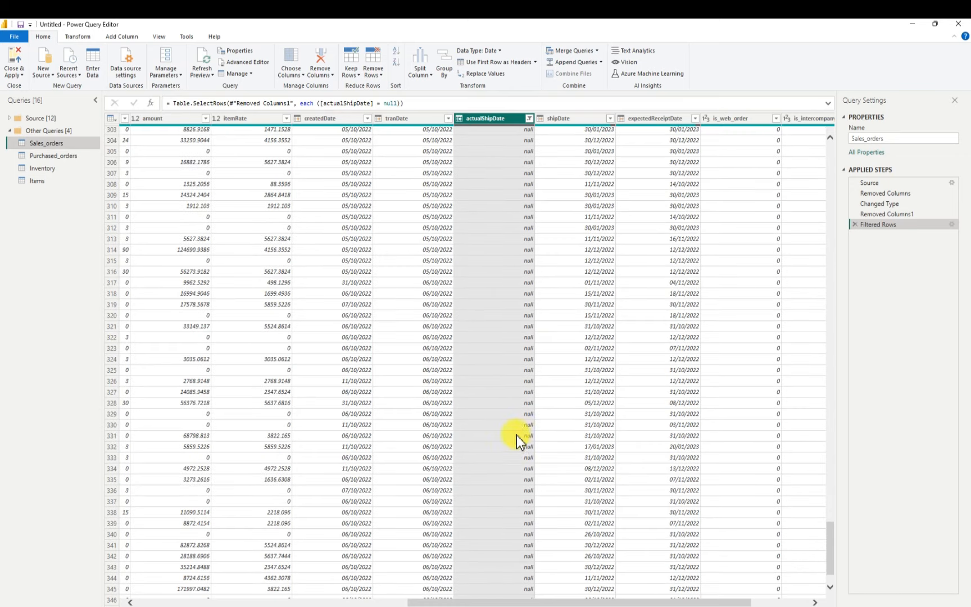
pyautogui.scroll(-18, 519, 450)
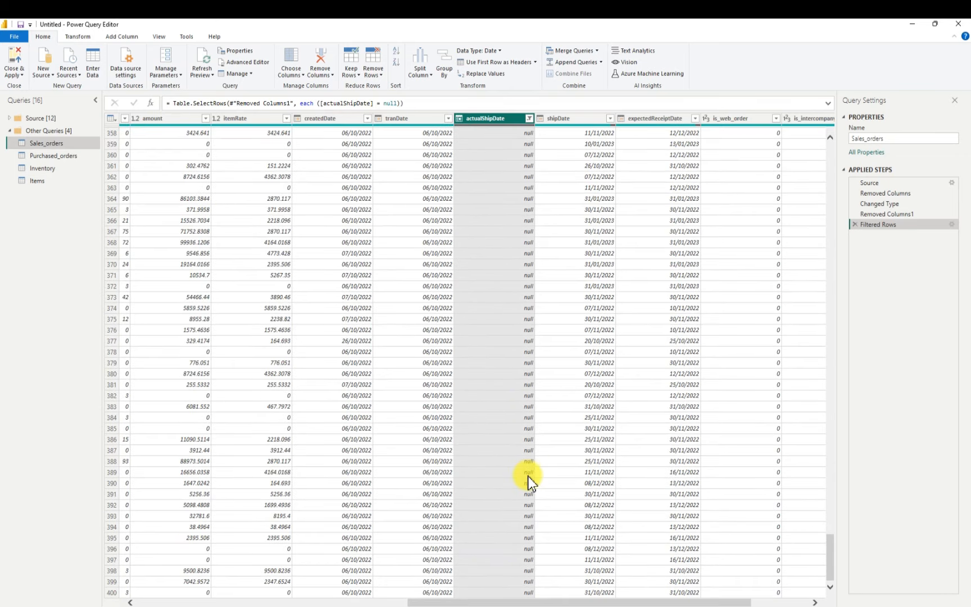
pyautogui.scroll(-20, 526, 478)
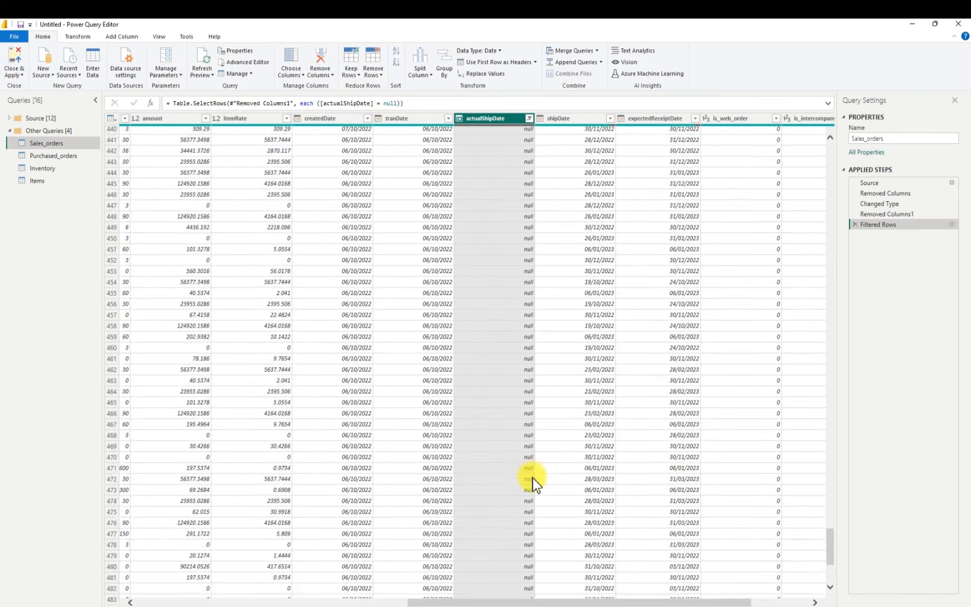
pyautogui.scroll(-20, 531, 480)
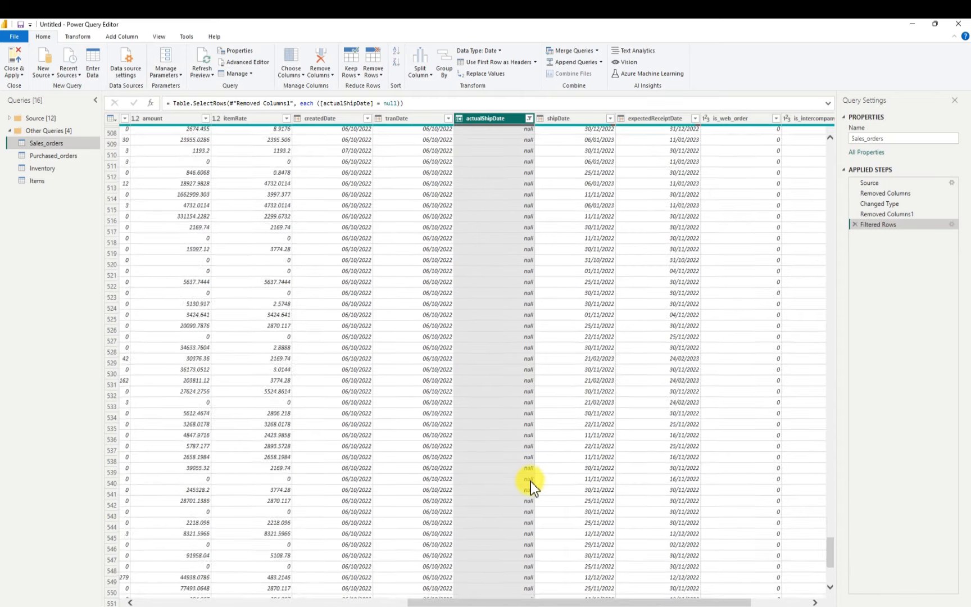
pyautogui.scroll(-20, 531, 477)
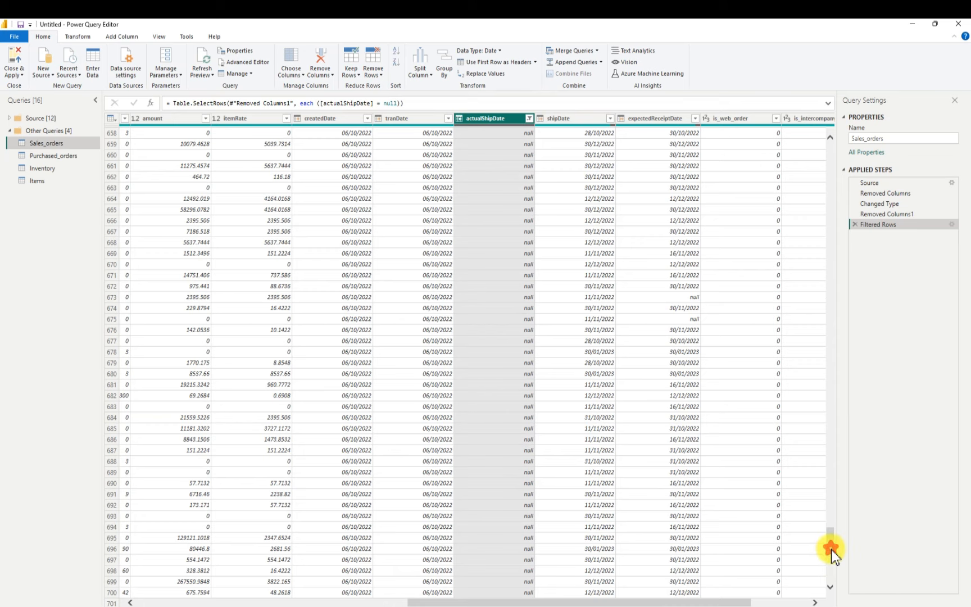
pyautogui.scroll(-17, 832, 567)
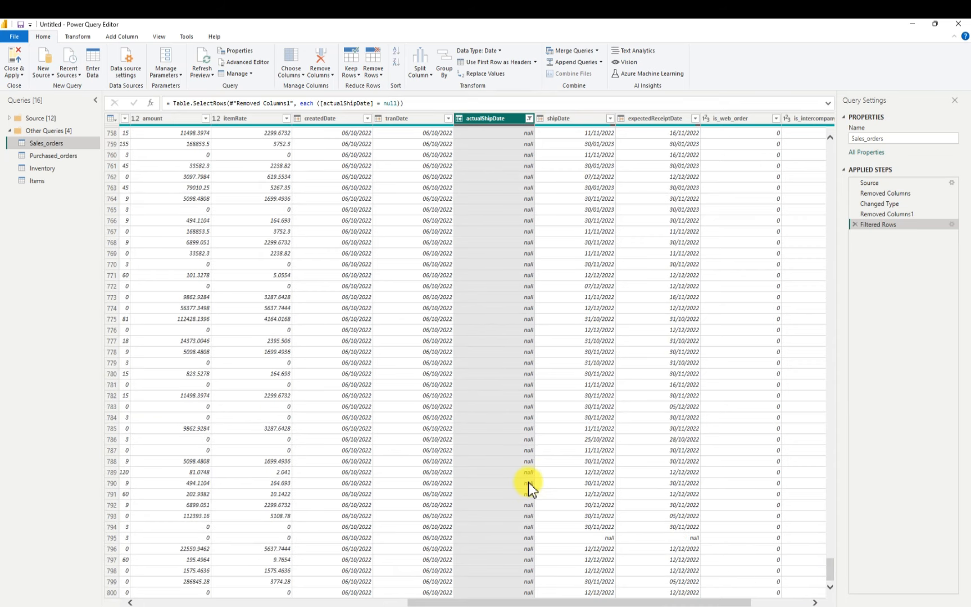
pyautogui.scroll(-20, 528, 484)
pyautogui.scroll(-20, 536, 494)
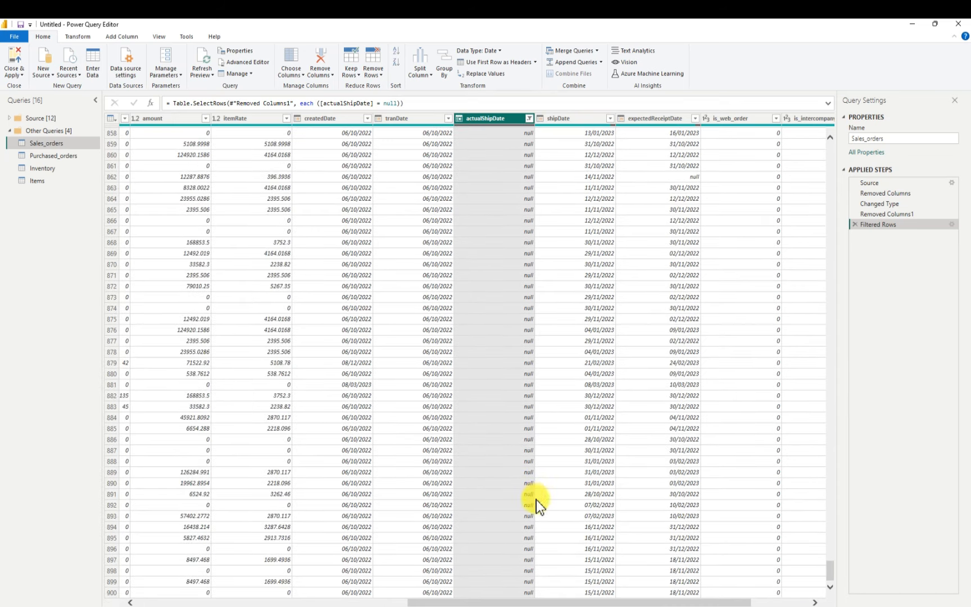
pyautogui.scroll(-6, 525, 478)
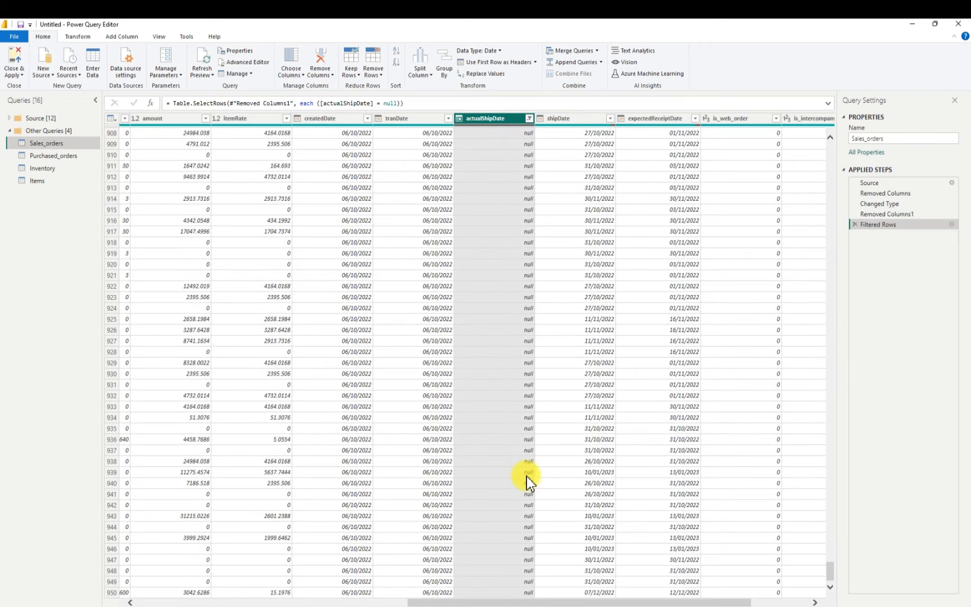
pyautogui.scroll(-9, 528, 475)
pyautogui.scroll(-8, 536, 468)
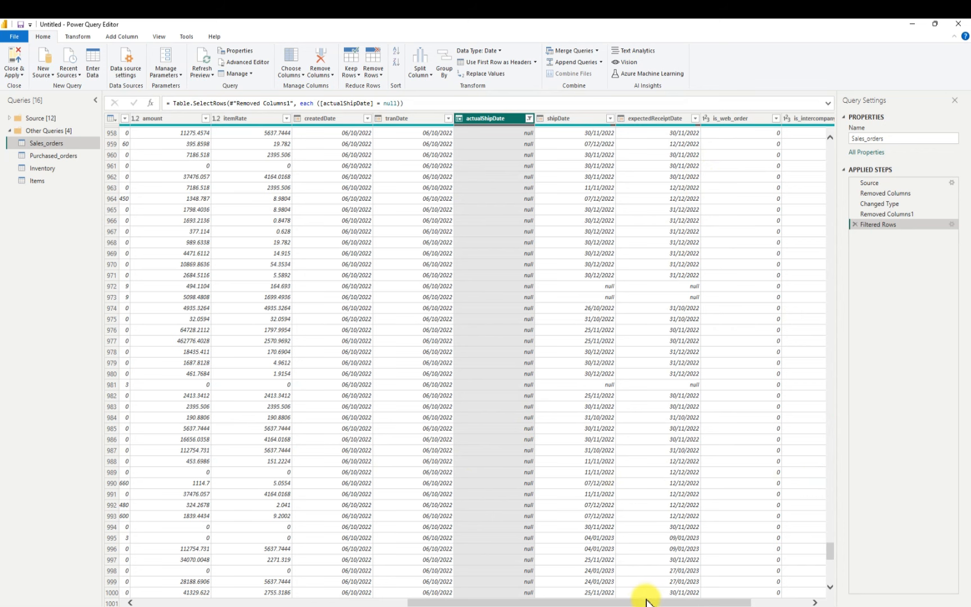
# Review the other columns of the null actualShipDate rows, from qtyBilled and amount through is_web_order, is_intercompany and SubsidiaryID
pyautogui.moveTo(650, 602); pyautogui.dragTo(774, 600)
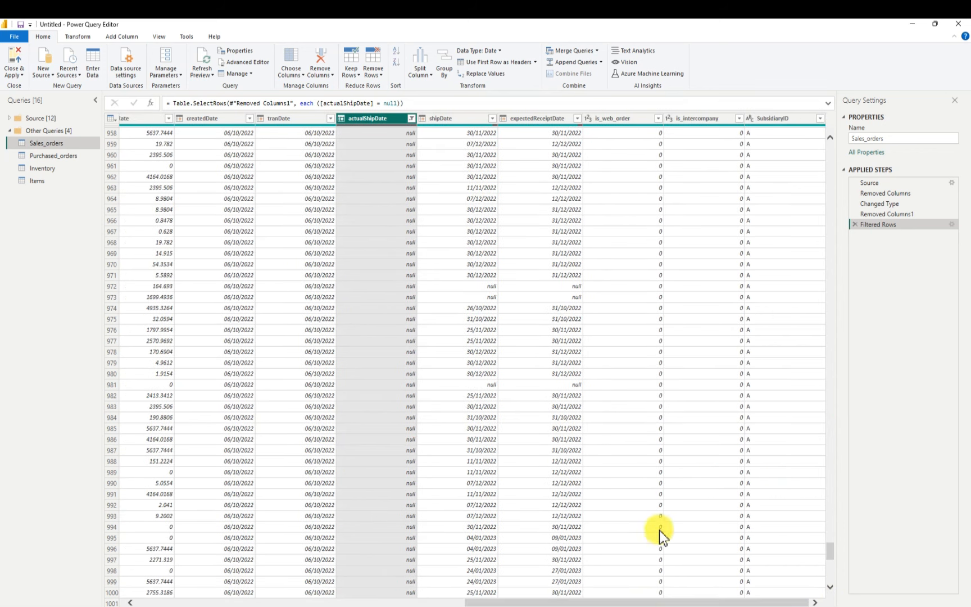
pyautogui.scroll(-15, 520, 280)
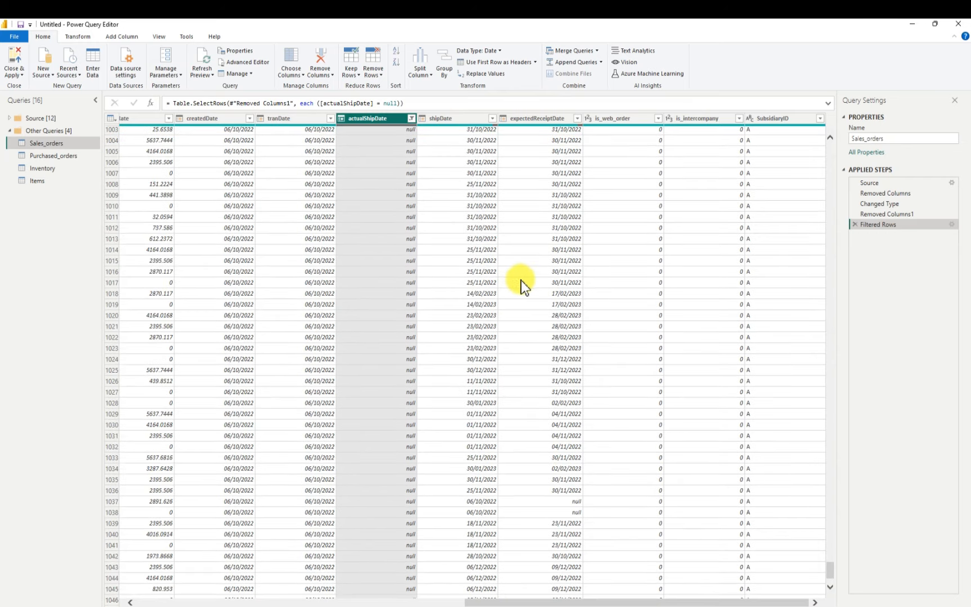
pyautogui.scroll(-20, 559, 283)
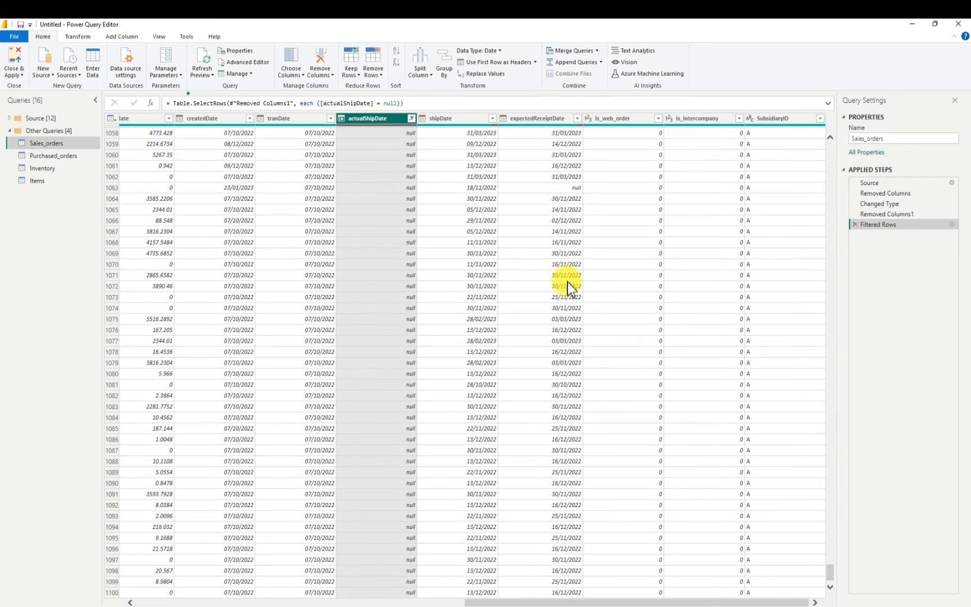
pyautogui.scroll(-10, 568, 283)
pyautogui.scroll(-20, 568, 282)
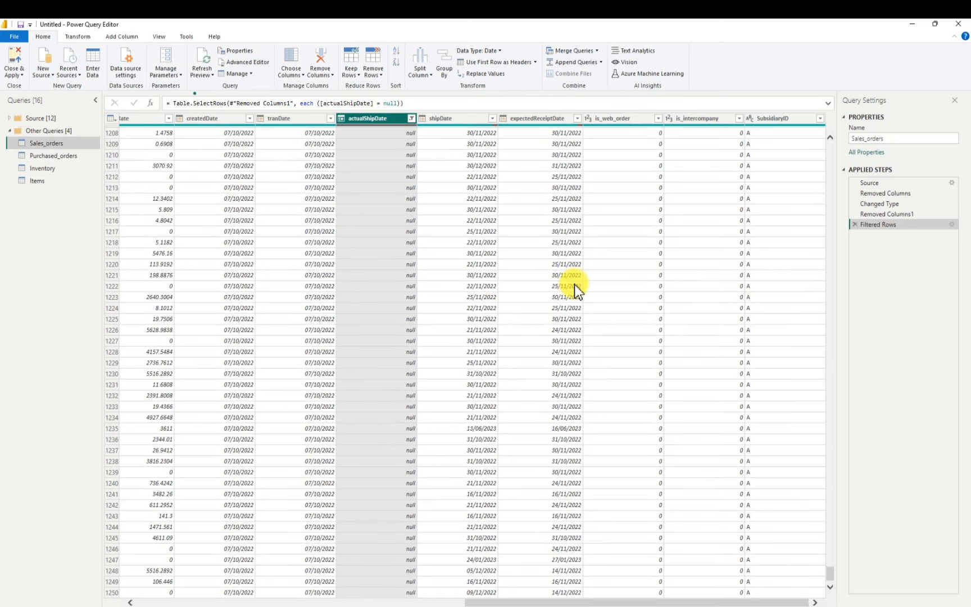
pyautogui.scroll(-20, 574, 284)
pyautogui.scroll(-12, 580, 289)
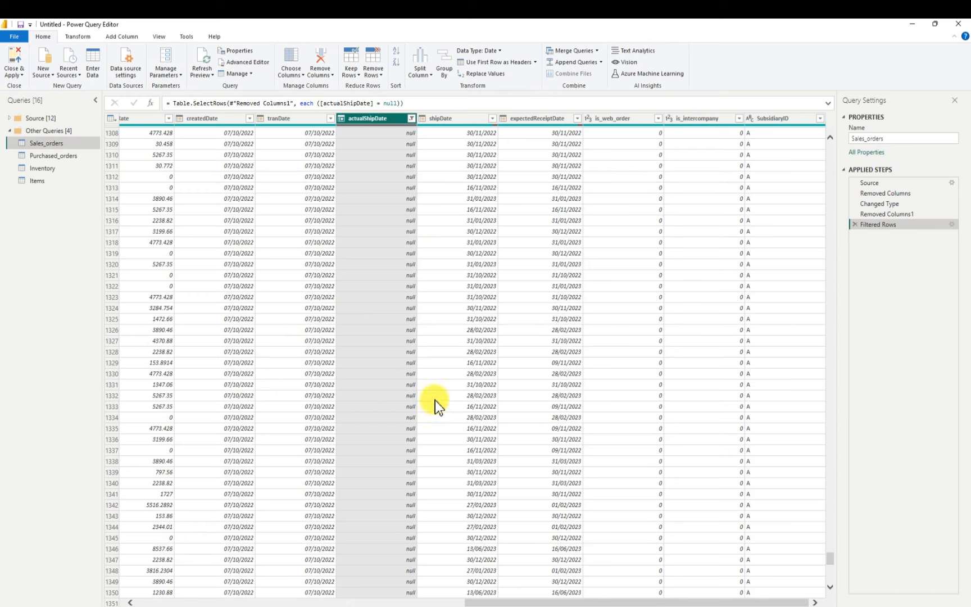
pyautogui.moveTo(534, 602); pyautogui.dragTo(580, 602)
pyautogui.moveTo(689, 603); pyautogui.dragTo(601, 601)
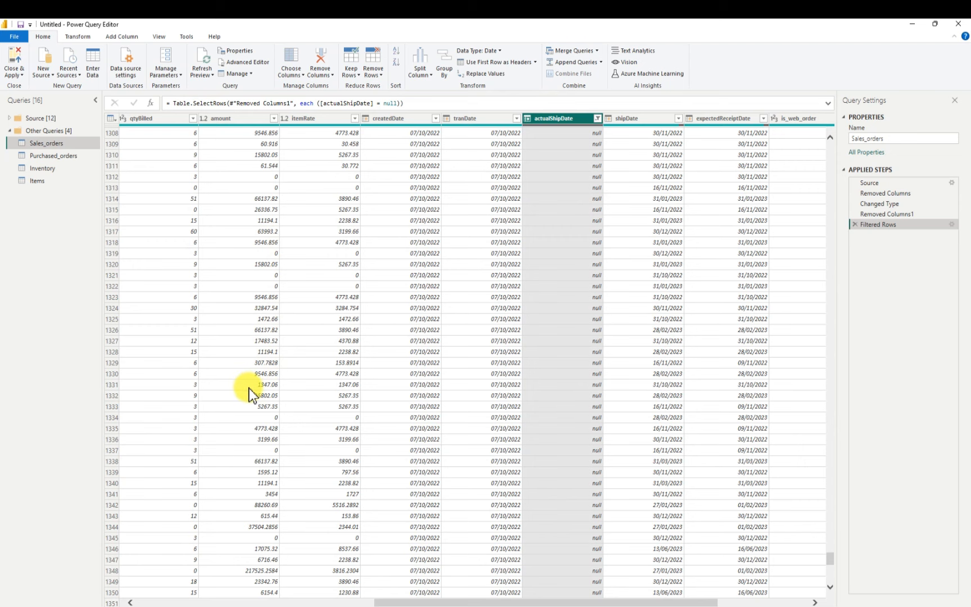
pyautogui.scroll(-10, 251, 384)
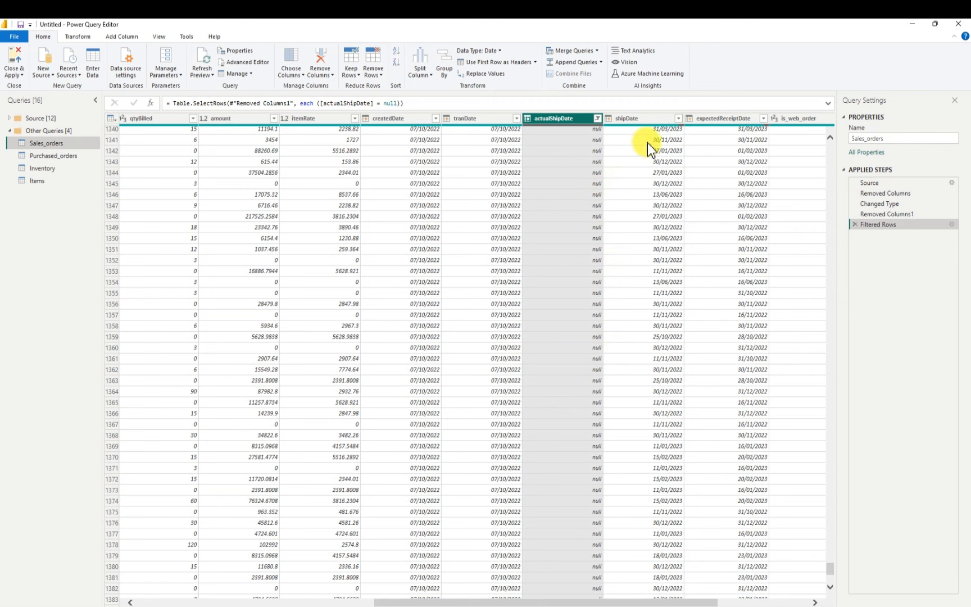
pyautogui.moveTo(679, 602); pyautogui.dragTo(807, 598)
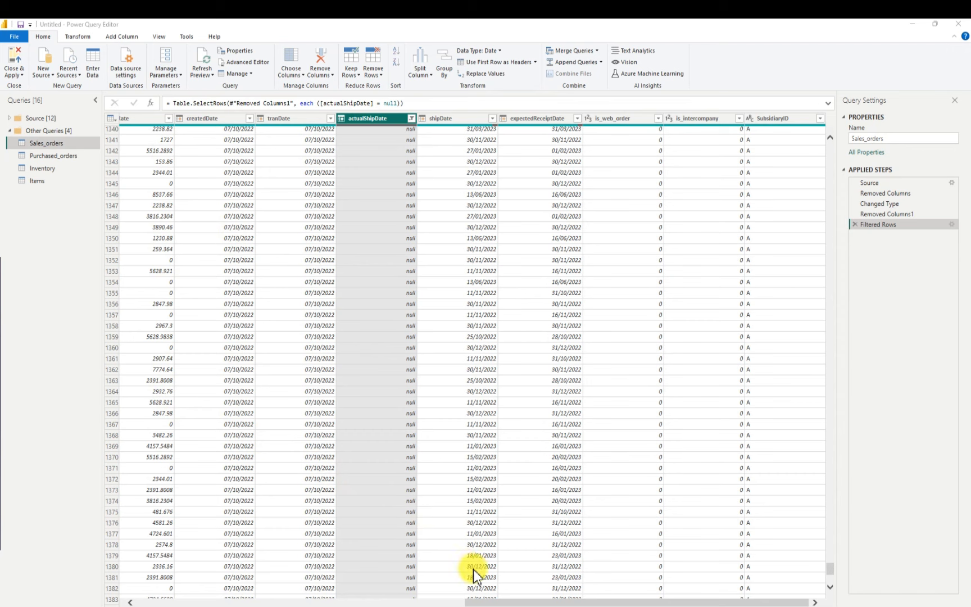
# Look through the amount column's filter values in the filtered Sales_orders query, leaving the filter unchanged
pyautogui.moveTo(472, 602); pyautogui.dragTo(359, 568)
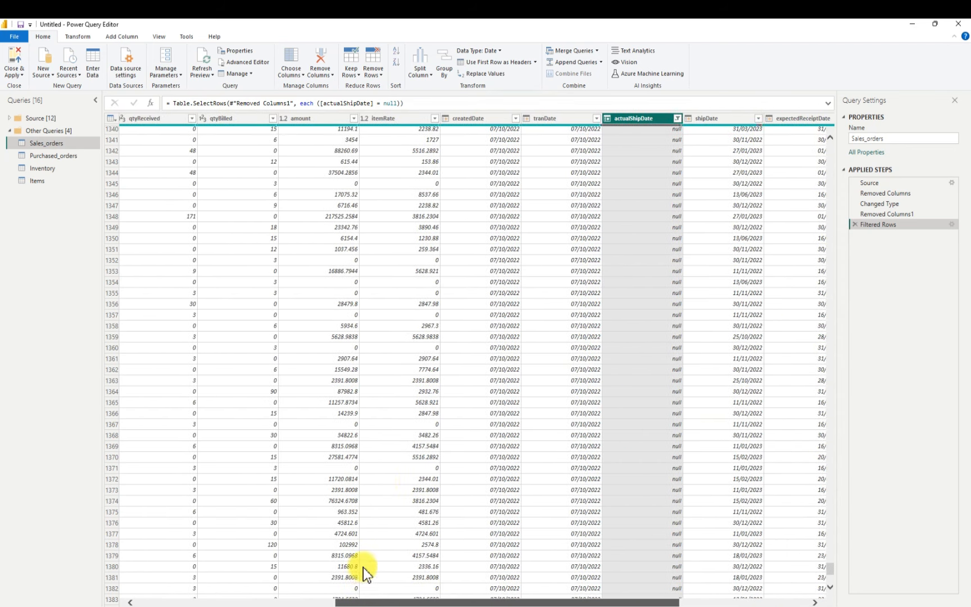
pyautogui.click(356, 119)
pyautogui.click(353, 119)
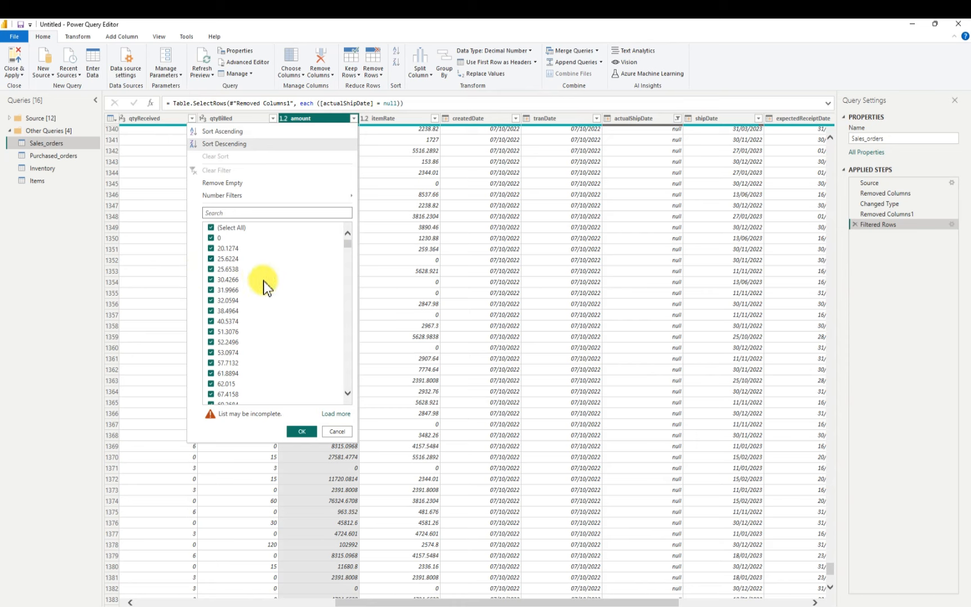
pyautogui.scroll(-7, 324, 360)
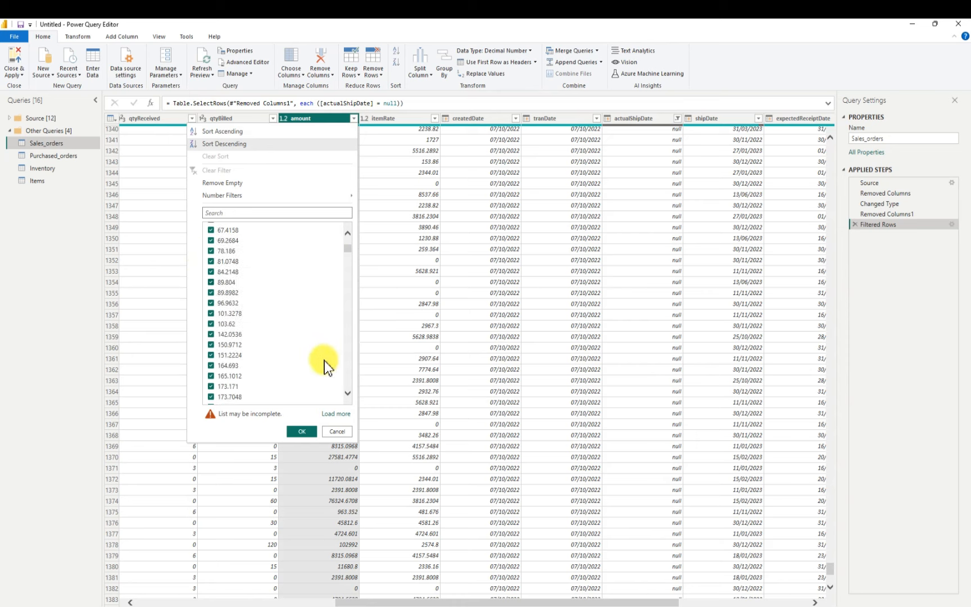
pyautogui.scroll(-9, 325, 361)
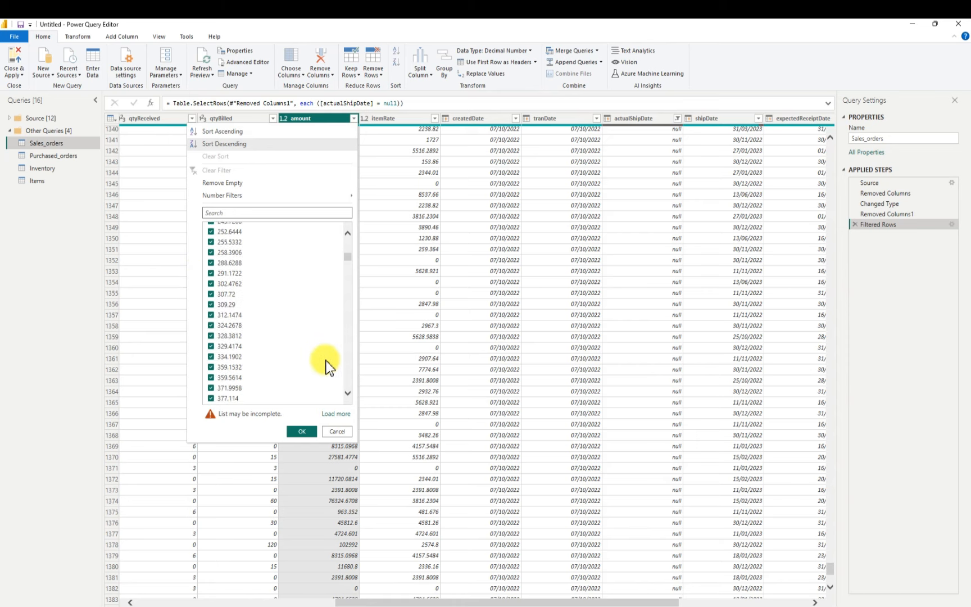
pyautogui.scroll(-10, 326, 361)
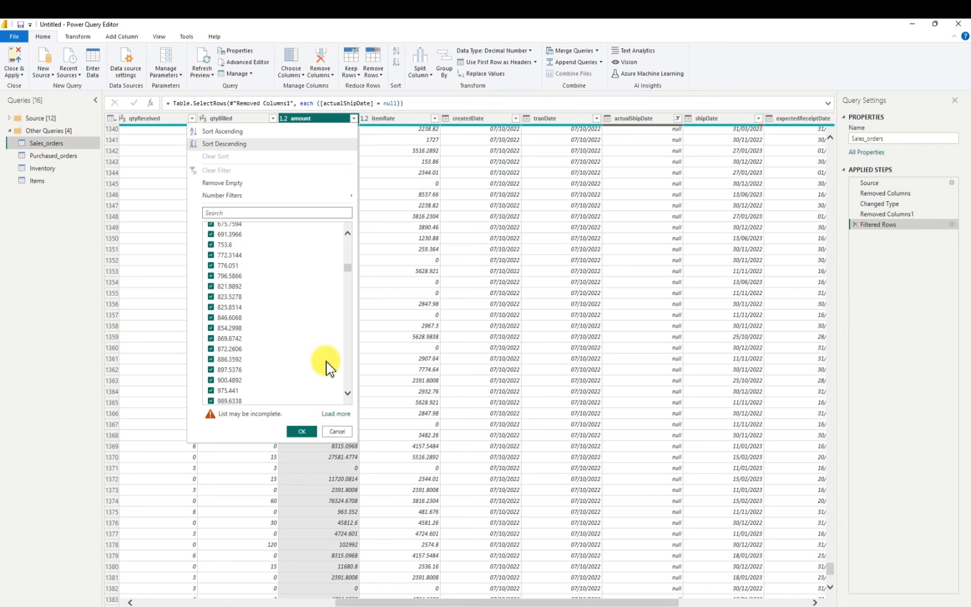
pyautogui.scroll(-10, 326, 362)
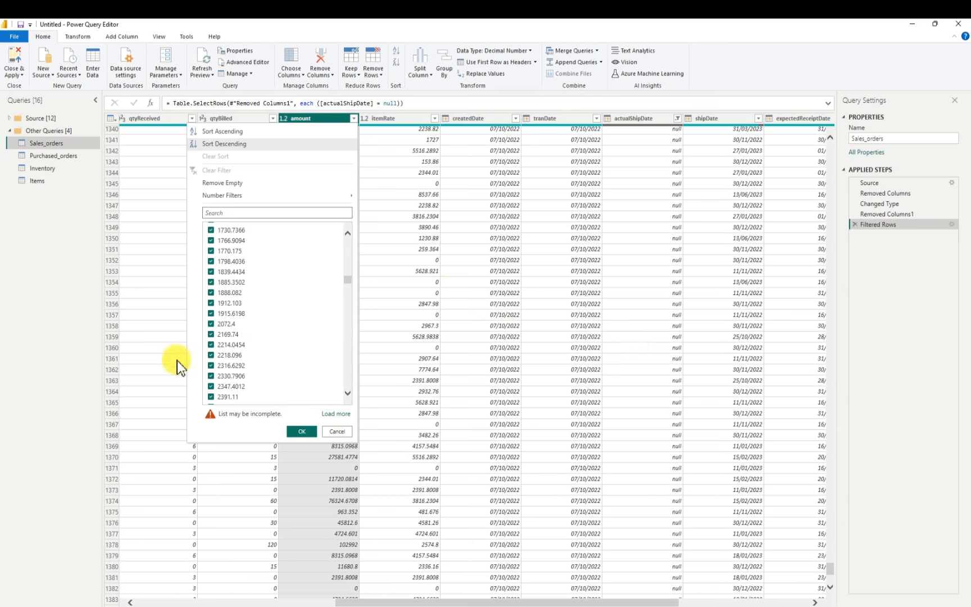
pyautogui.scroll(-10, 300, 354)
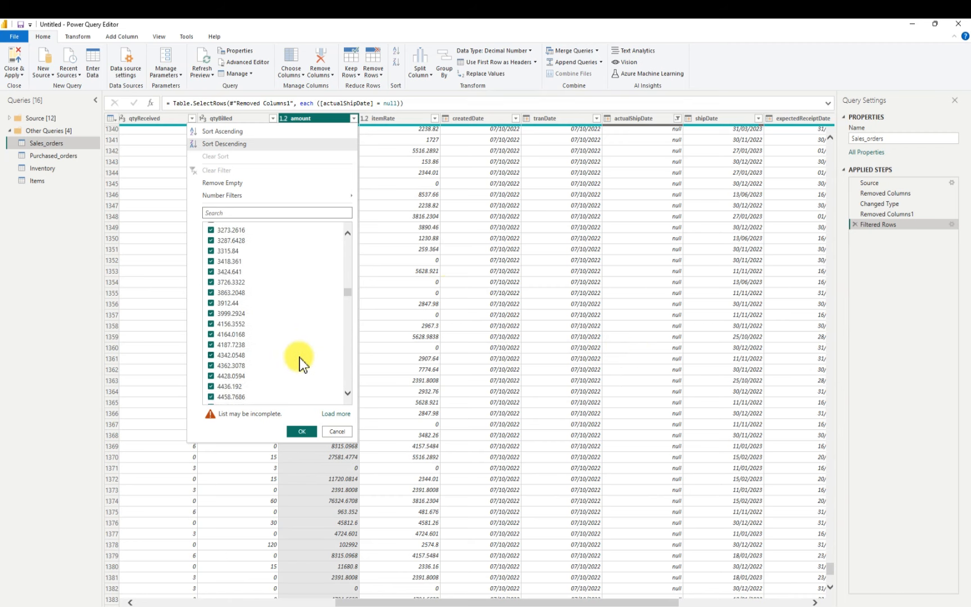
pyautogui.scroll(-15, 299, 357)
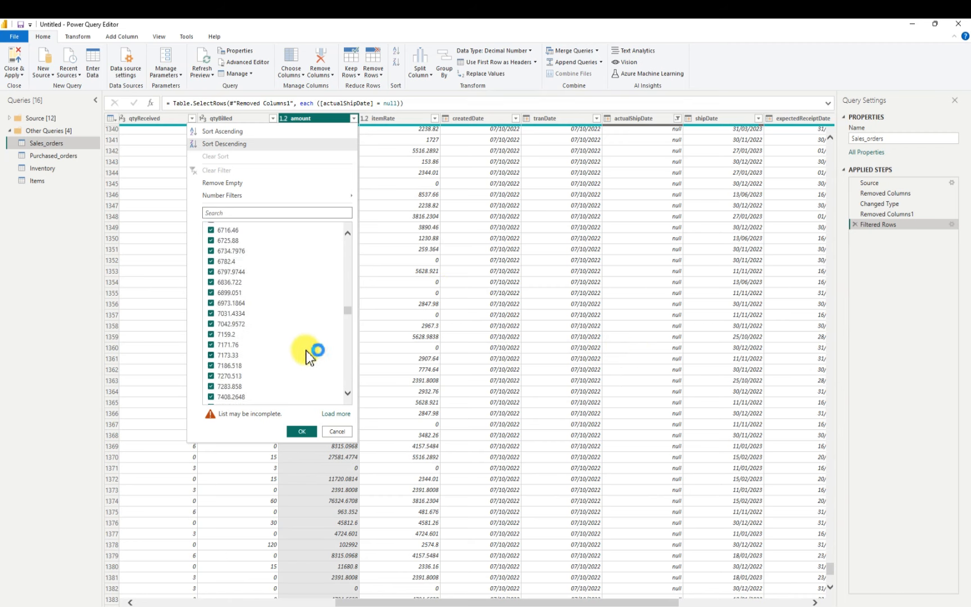
pyautogui.scroll(-15, 307, 351)
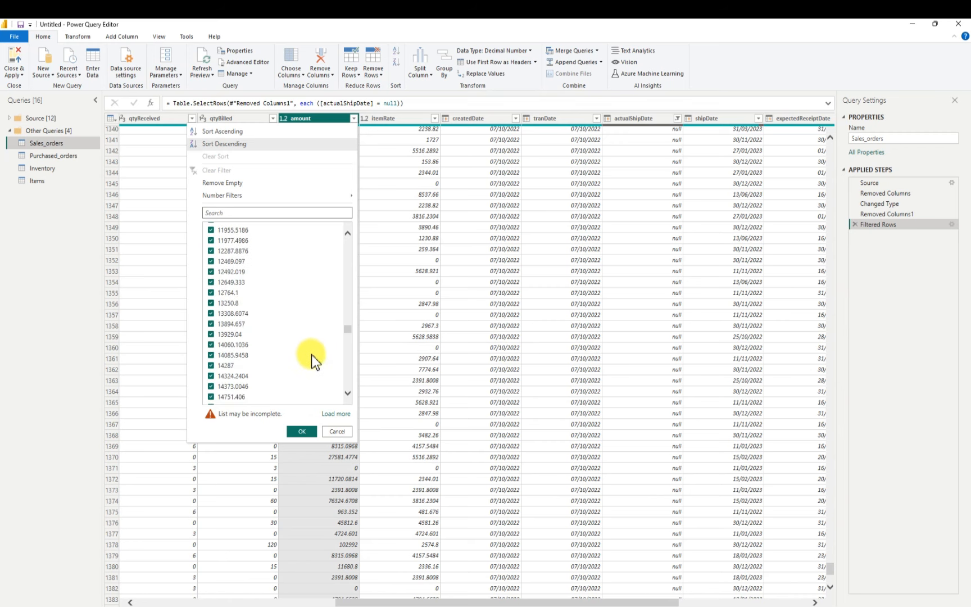
pyautogui.scroll(-15, 312, 357)
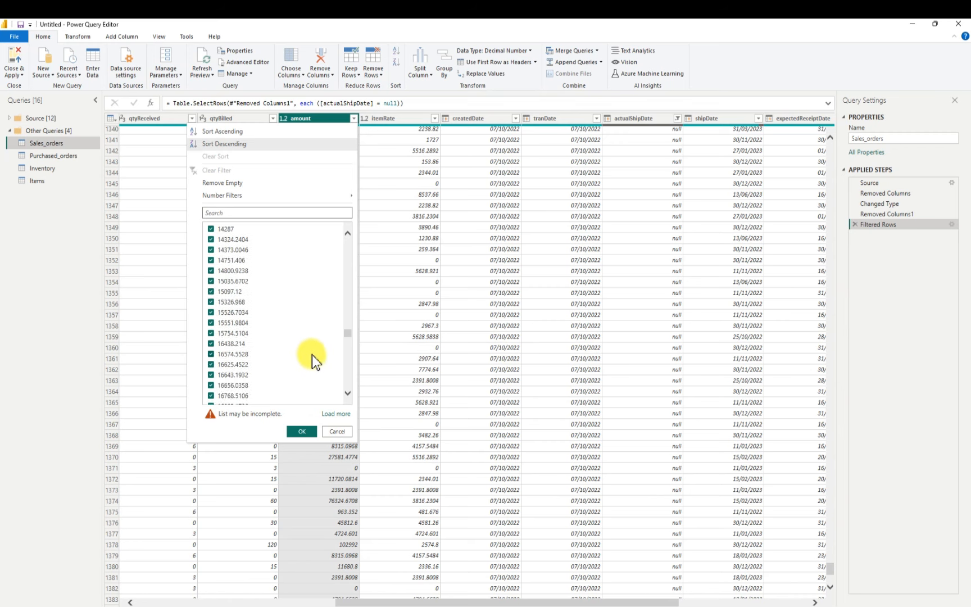
pyautogui.click(339, 431)
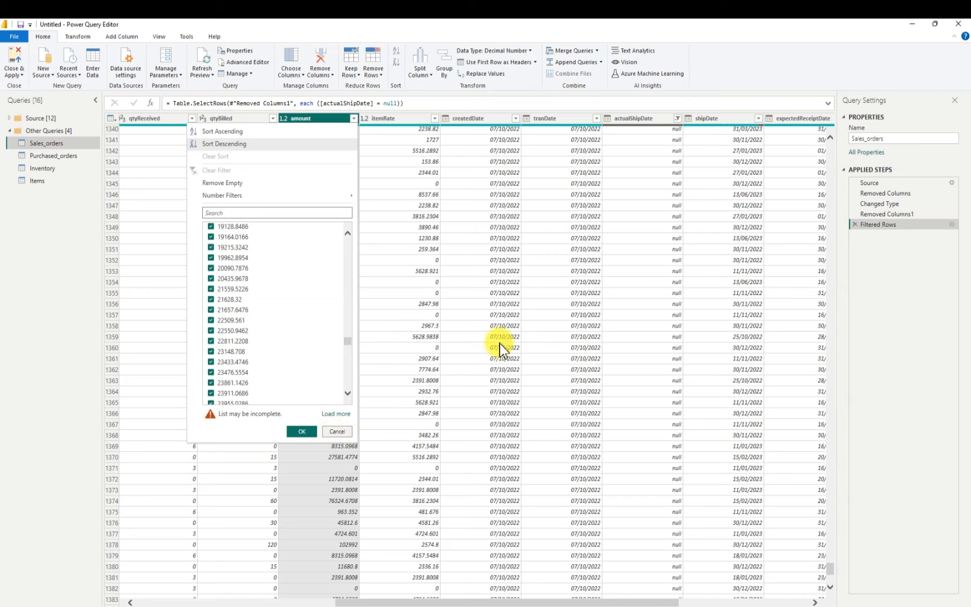
# Delete the Filtered Rows step from the Sales_orders query and review the date columns through SubsidiaryID
pyautogui.click(853, 226)
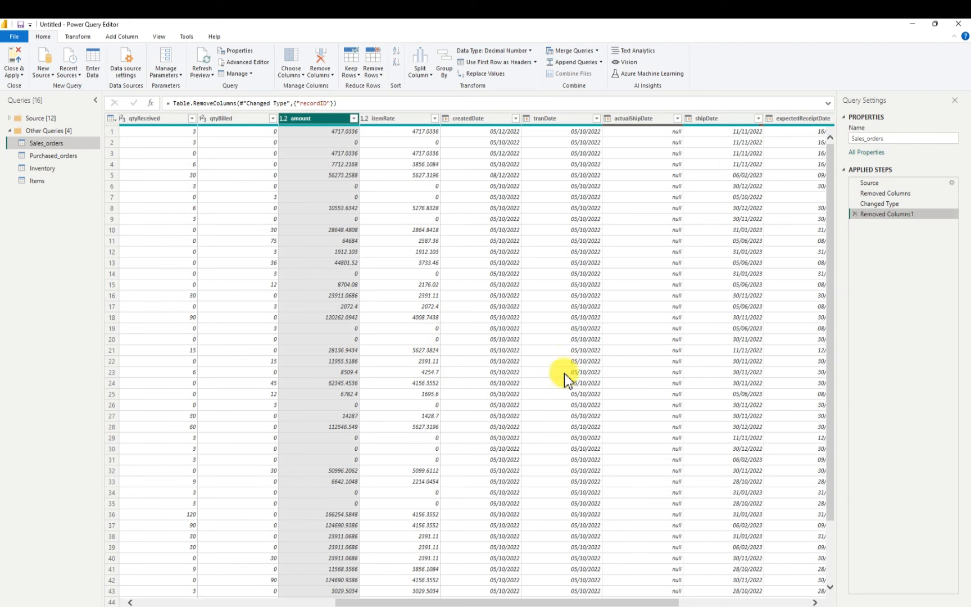
pyautogui.moveTo(556, 602); pyautogui.dragTo(600, 603)
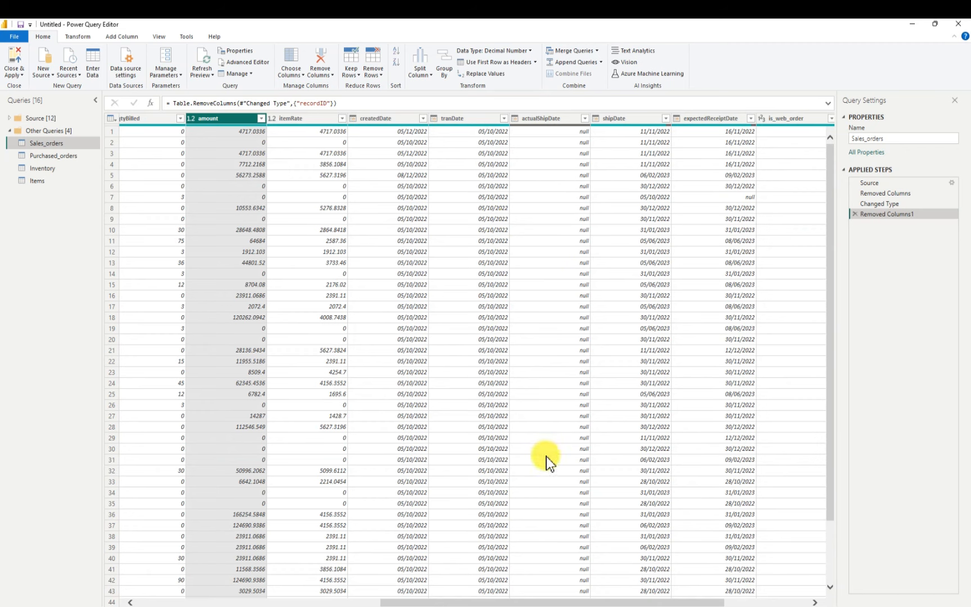
pyautogui.moveTo(771, 601); pyautogui.dragTo(776, 601)
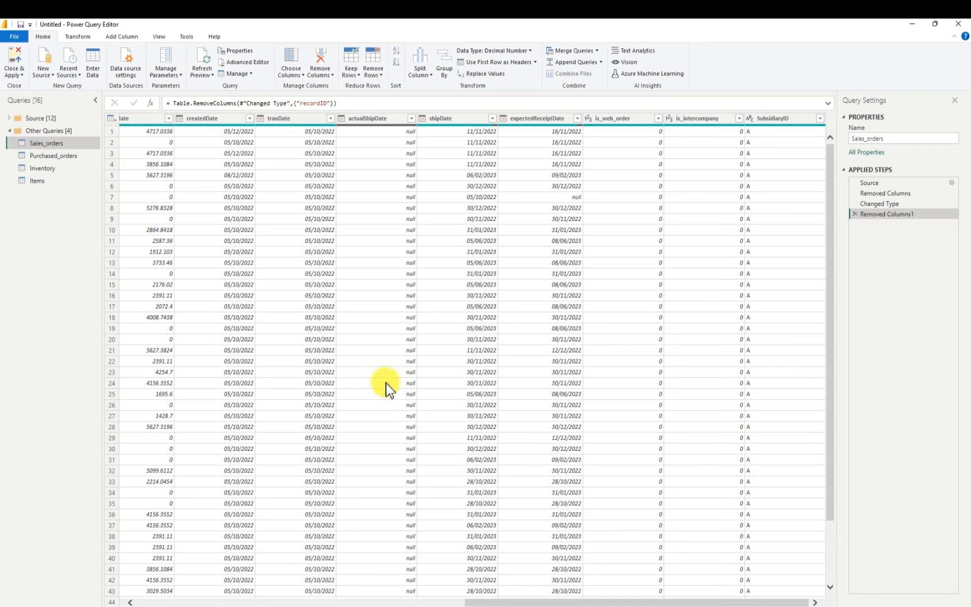
# Turn on column quality and examine the valid, error and empty percentages of the Purchased_orders columns
pyautogui.click(58, 158)
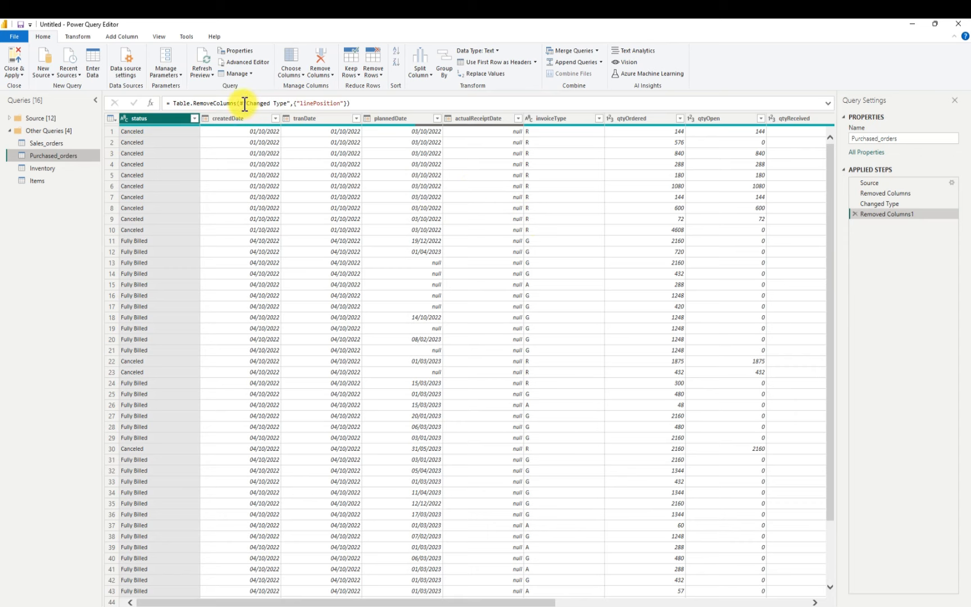
pyautogui.click(161, 36)
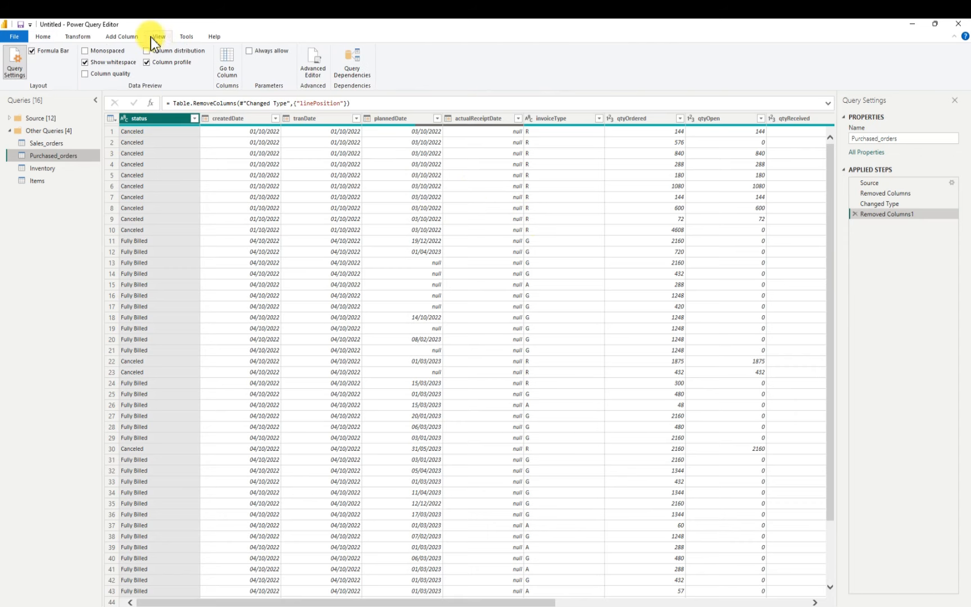
pyautogui.click(85, 75)
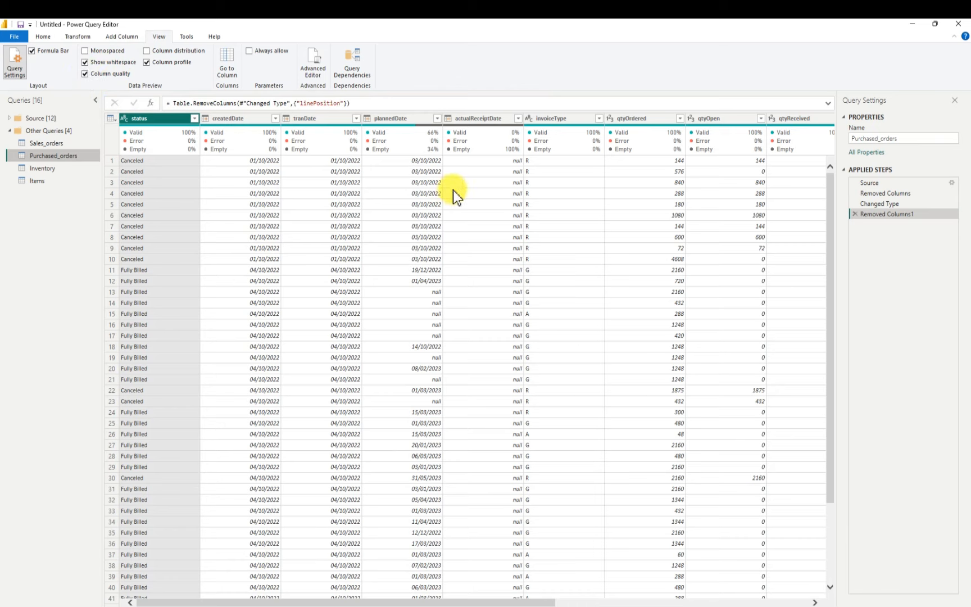
pyautogui.moveTo(511, 148)
# Load the complete value list of the actualReceiptDate column in Purchased_orders and look through its dates without filtering
pyautogui.click(518, 119)
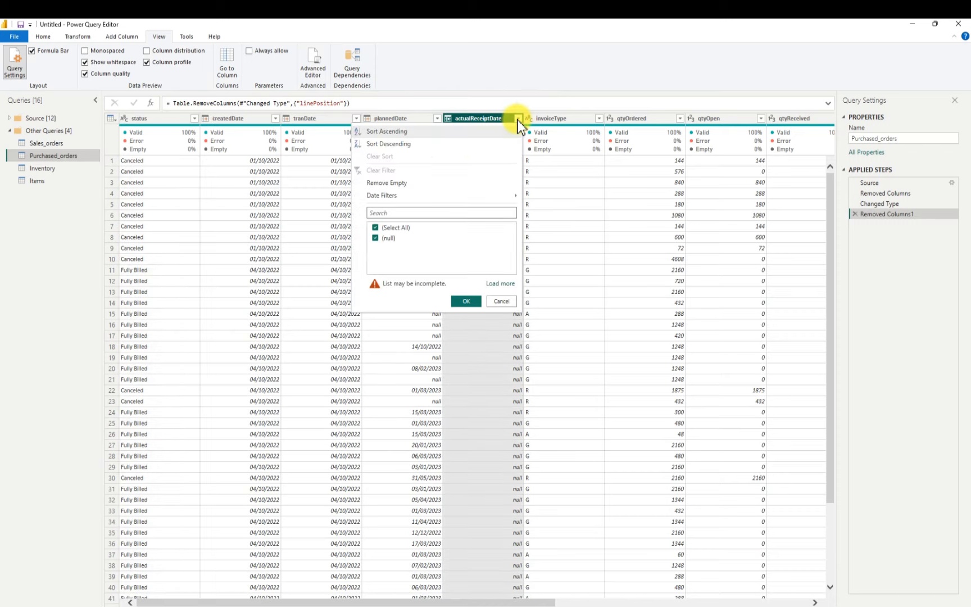
pyautogui.click(503, 283)
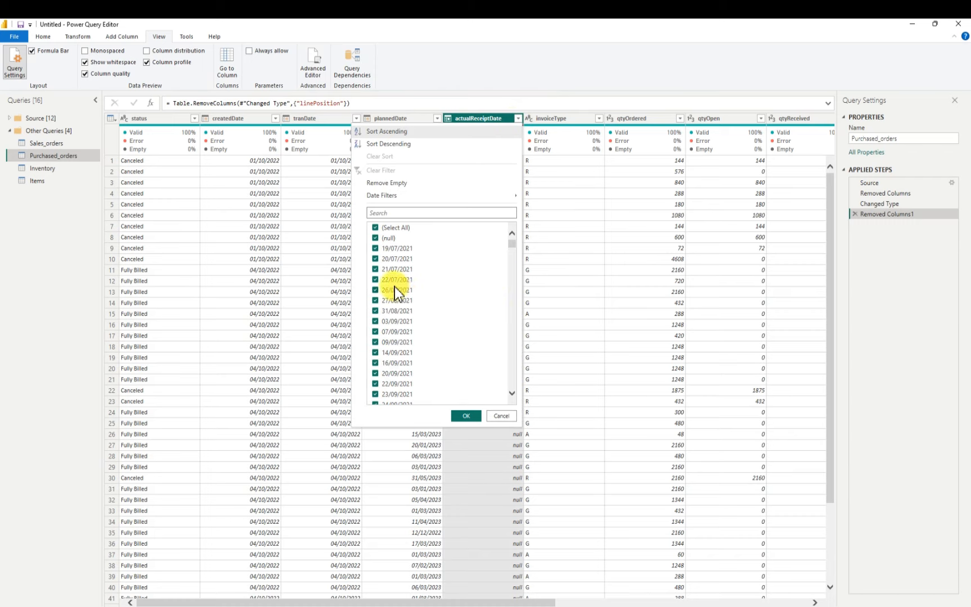
pyautogui.scroll(-2, 473, 286)
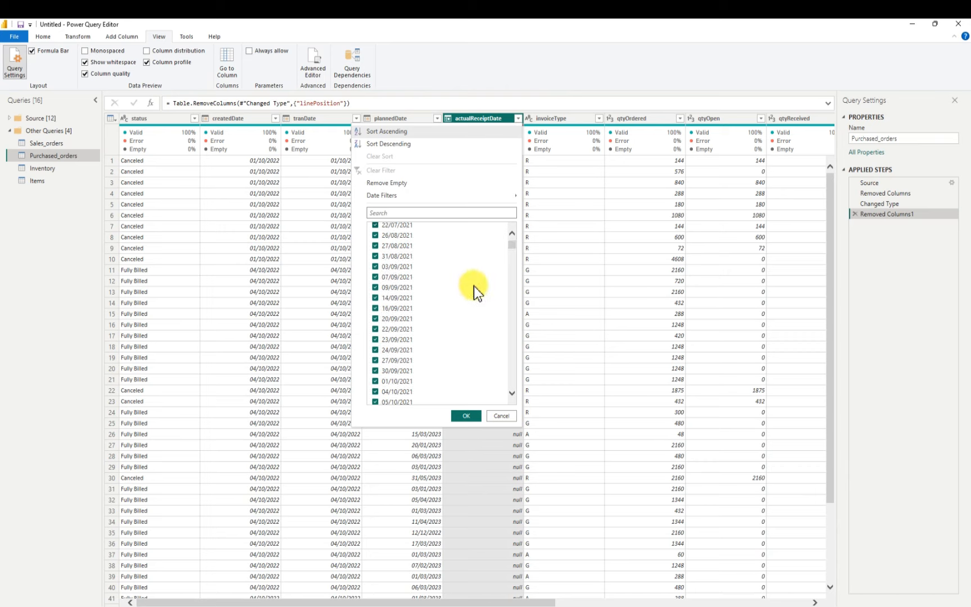
pyautogui.scroll(-5, 473, 286)
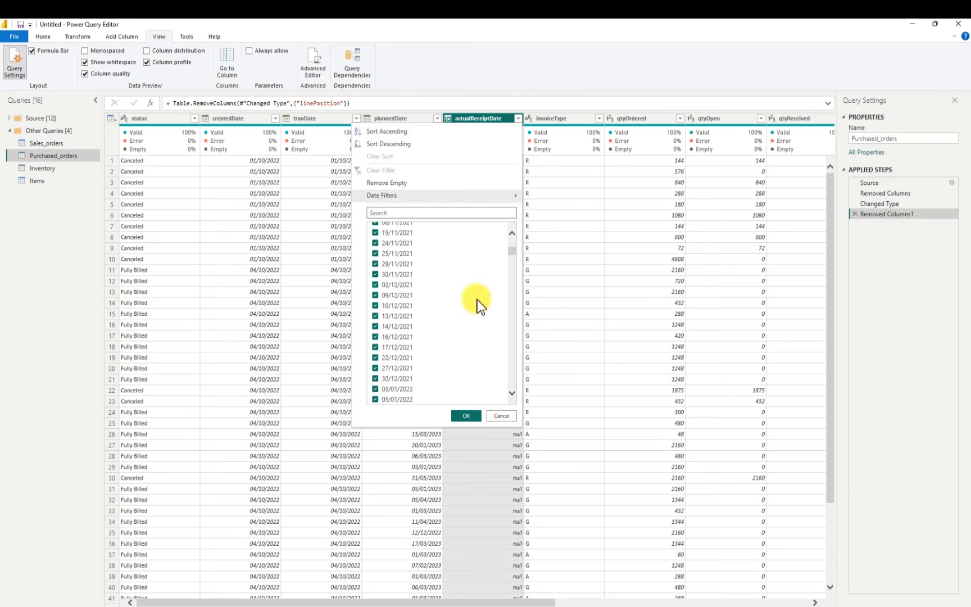
pyautogui.scroll(-6, 476, 302)
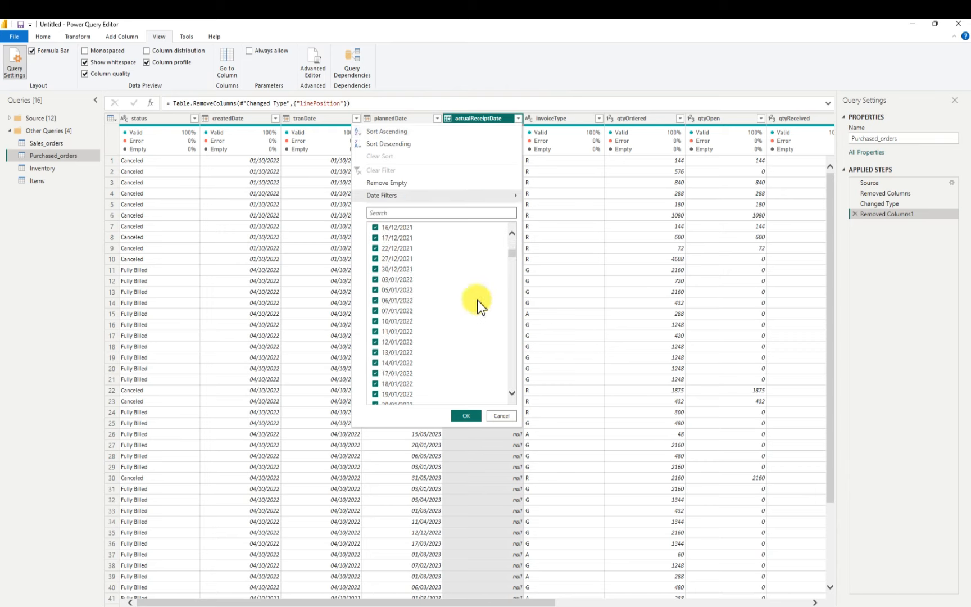
pyautogui.click(498, 415)
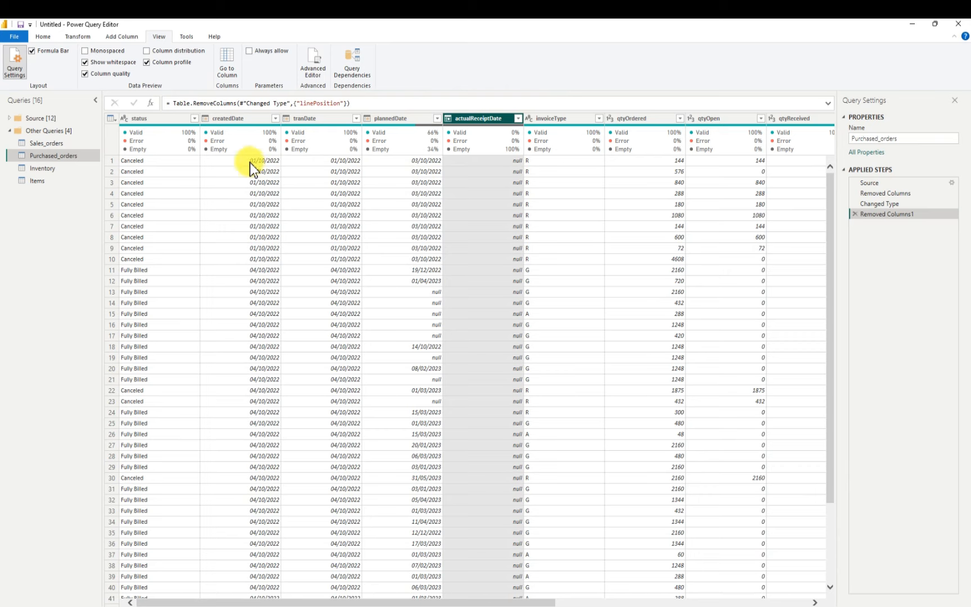
# Check the column quality of plannedDate and of the Inventory, Items and Sales_orders queries, and turn the quality display off
pyautogui.moveTo(405, 142)
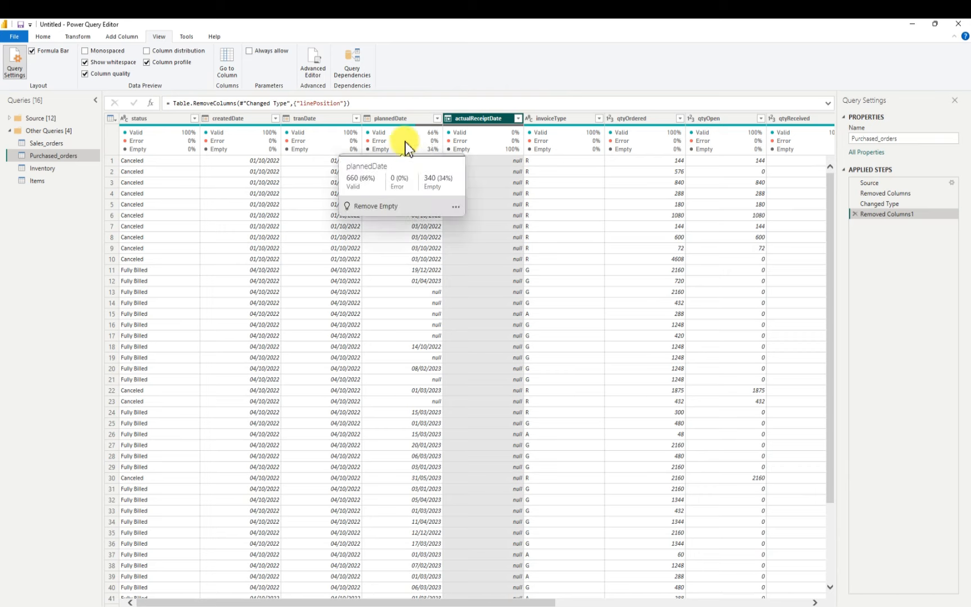
pyautogui.click(58, 168)
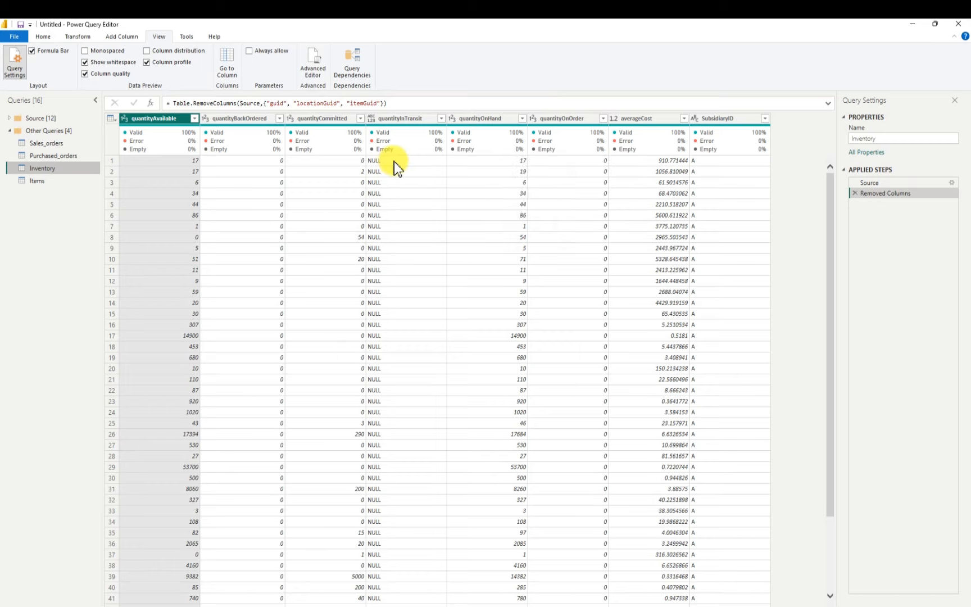
pyautogui.click(39, 181)
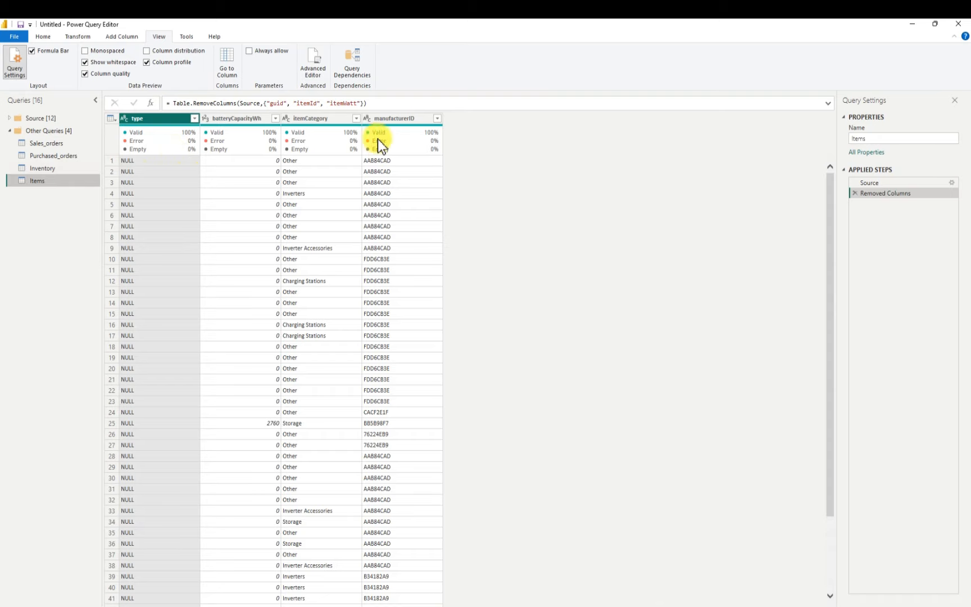
pyautogui.click(57, 145)
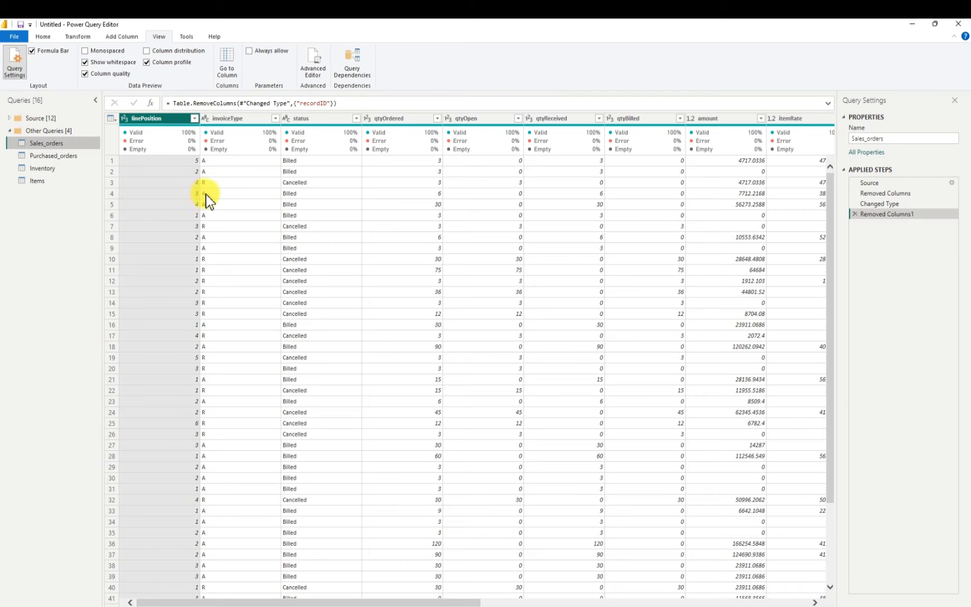
pyautogui.click(85, 74)
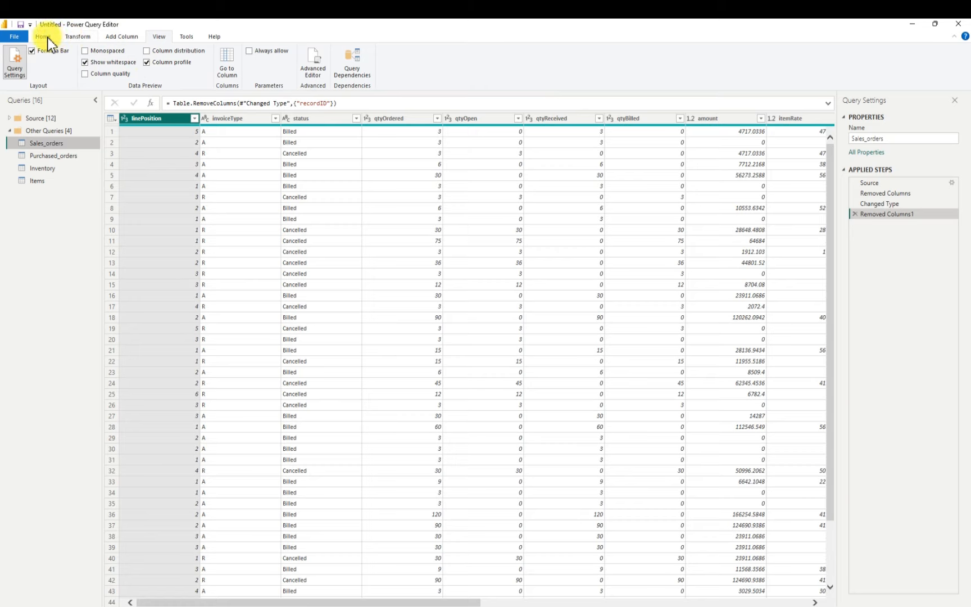
# Add a custom index column to the Sales_orders query with starting index 1 and increment 1, and select it
pyautogui.click(122, 38)
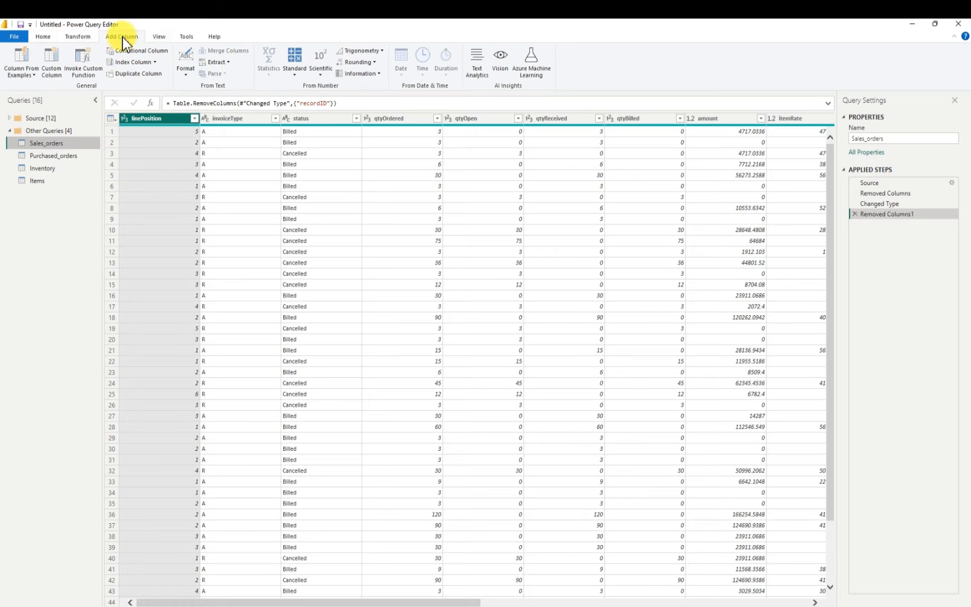
pyautogui.click(155, 62)
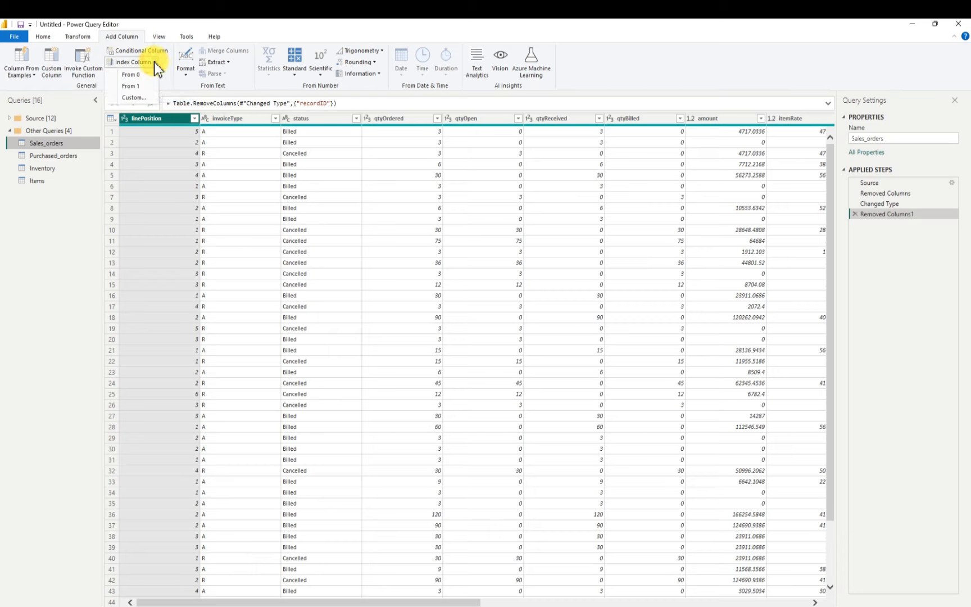
pyautogui.click(138, 98)
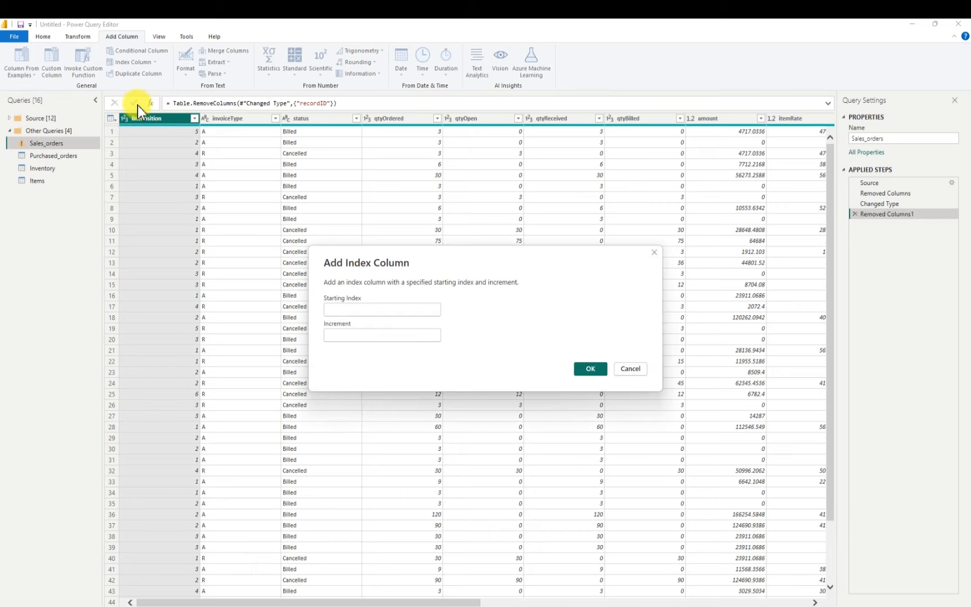
pyautogui.click(343, 310)
pyautogui.write('1')
pyautogui.click(349, 333)
pyautogui.write('1')
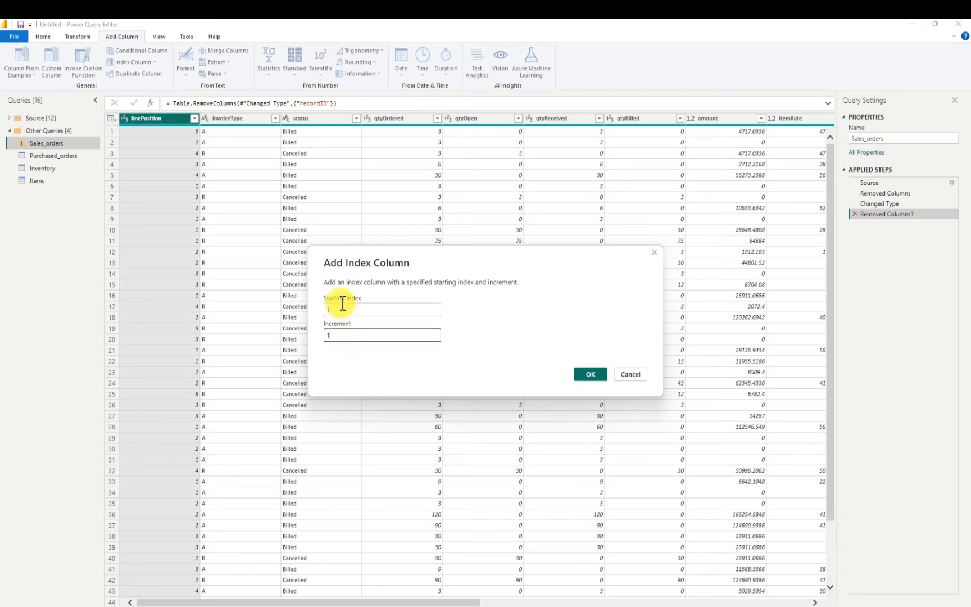
pyautogui.write('1')
pyautogui.click(590, 374)
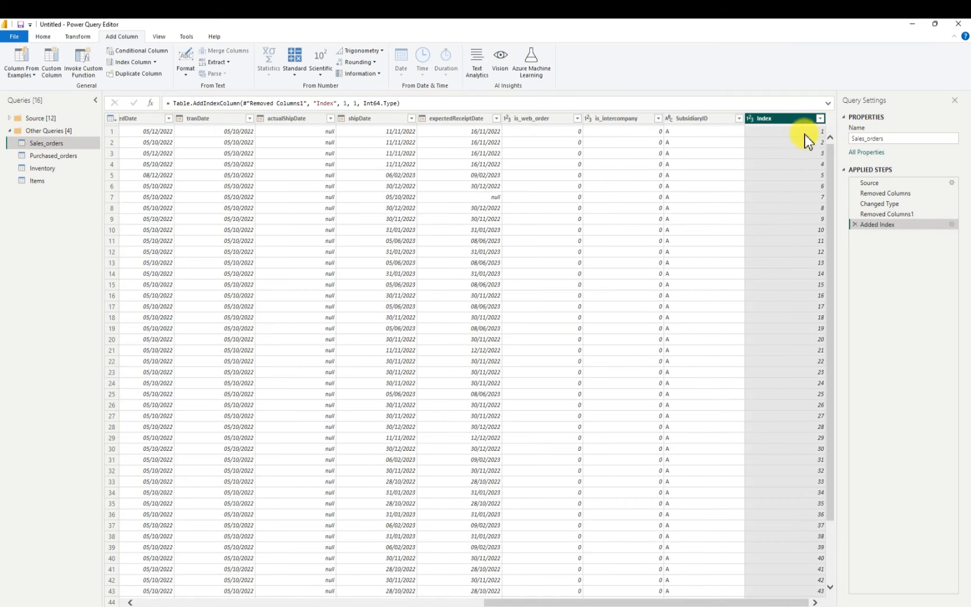
pyautogui.click(770, 118)
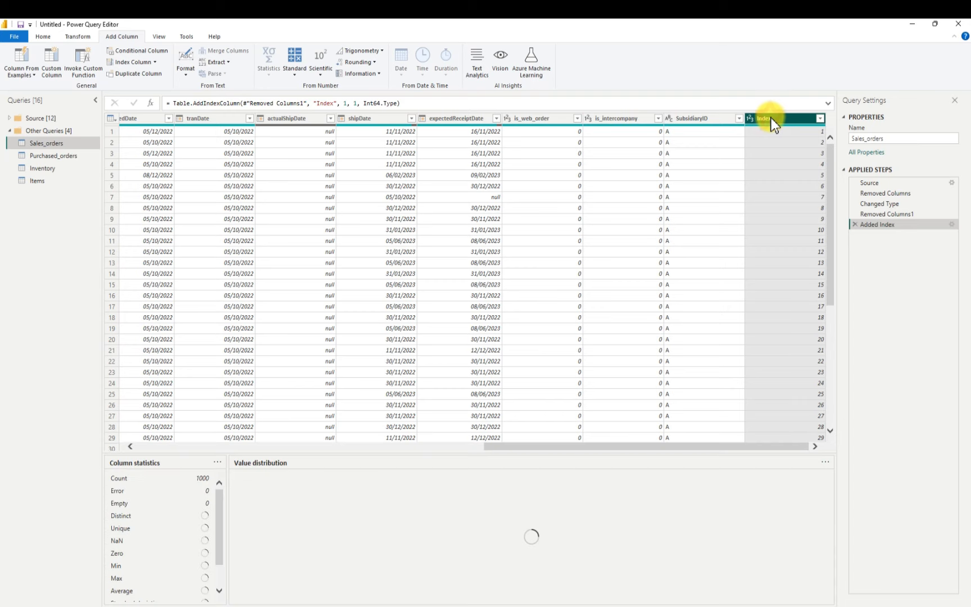
# Rename the new index column of the Sales_orders query as sales-id
pyautogui.doubleClick(784, 119)
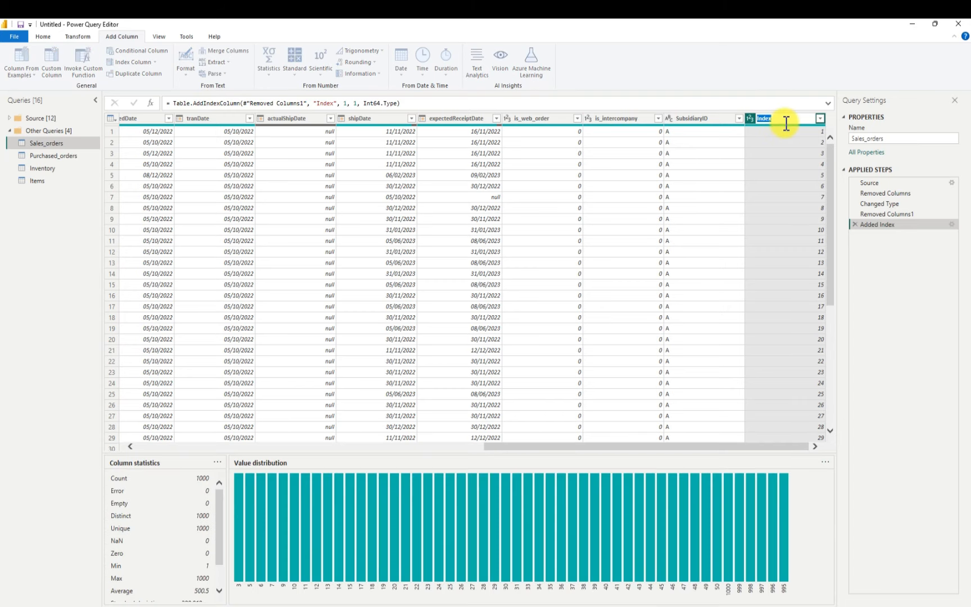
pyautogui.press('BackSpace')
pyautogui.write('sales-id')
pyautogui.press('Return')
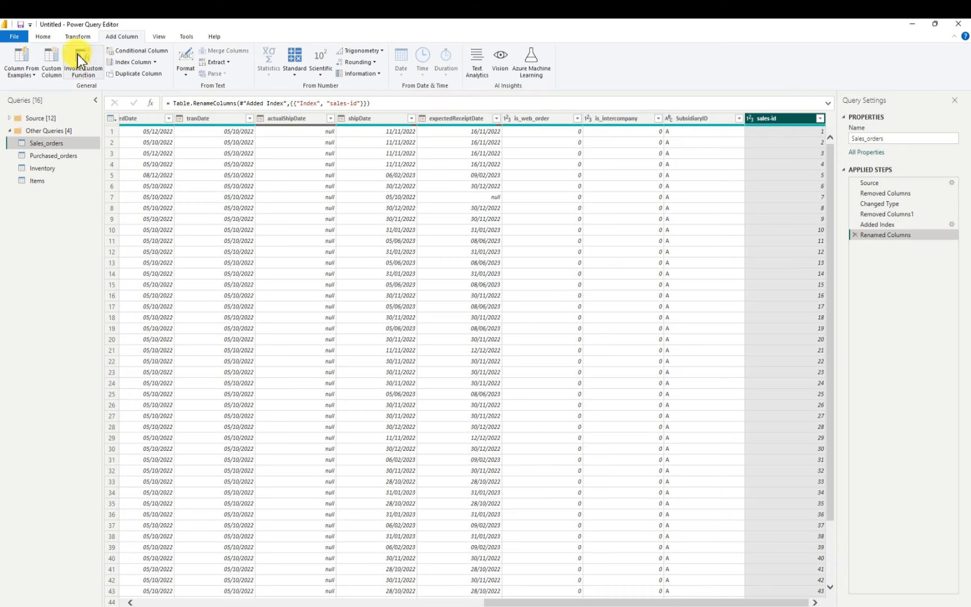
# Move the sales-id column to the beginning of the Sales_orders query
pyautogui.click(51, 37)
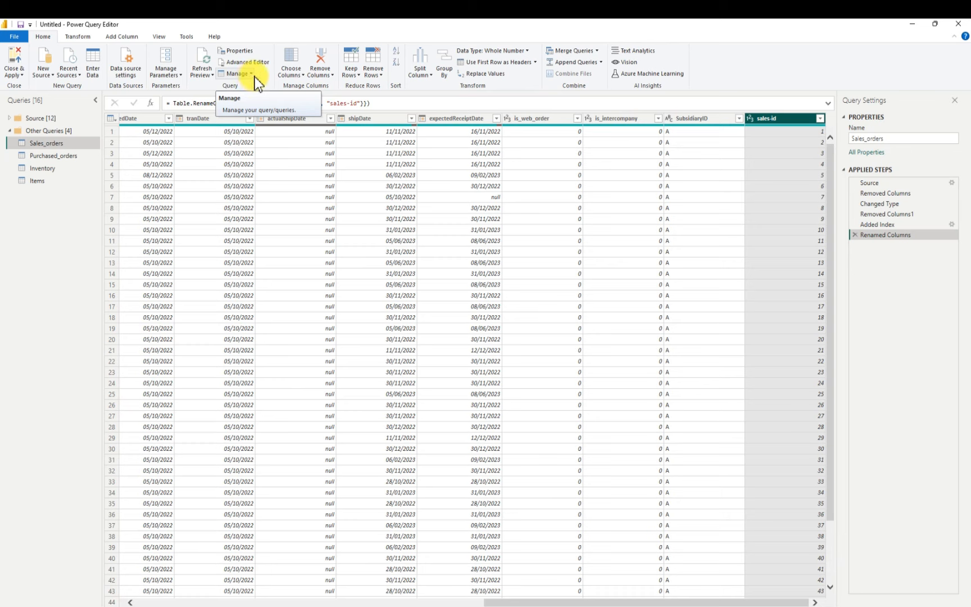
pyautogui.click(79, 37)
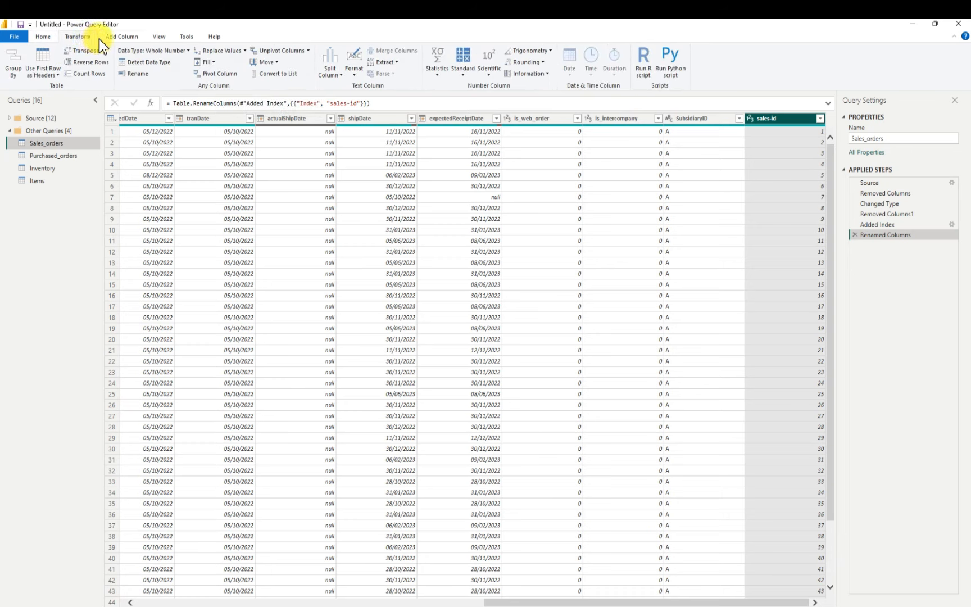
pyautogui.click(275, 63)
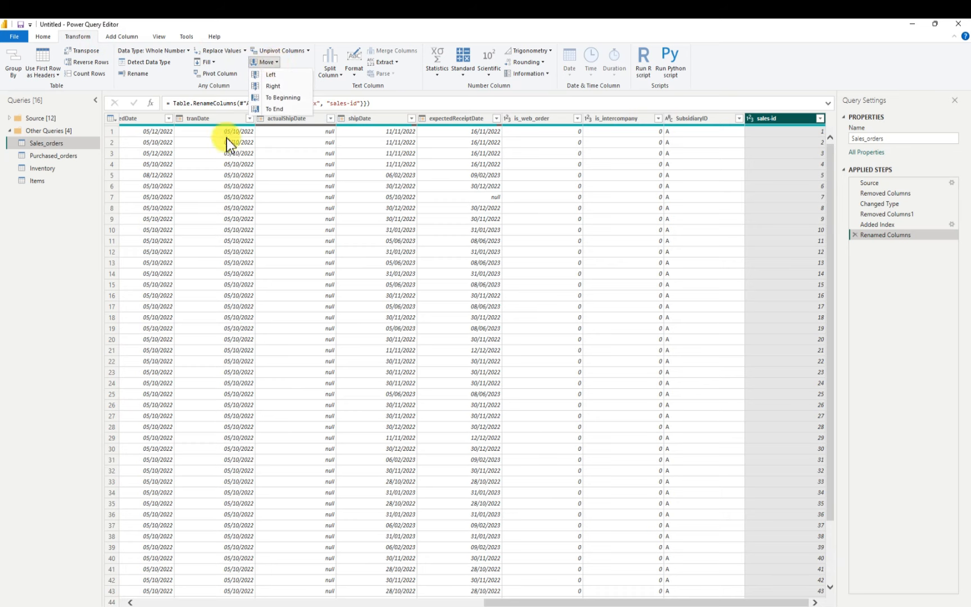
pyautogui.click(283, 98)
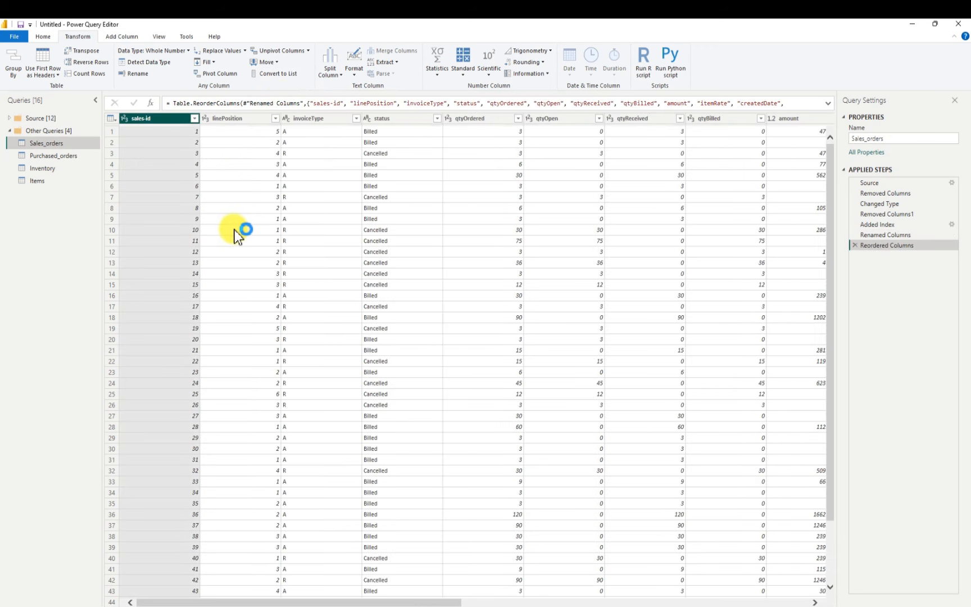
# Add a custom index column to the Purchased_orders query with starting index 1 and increment 1
pyautogui.click(75, 156)
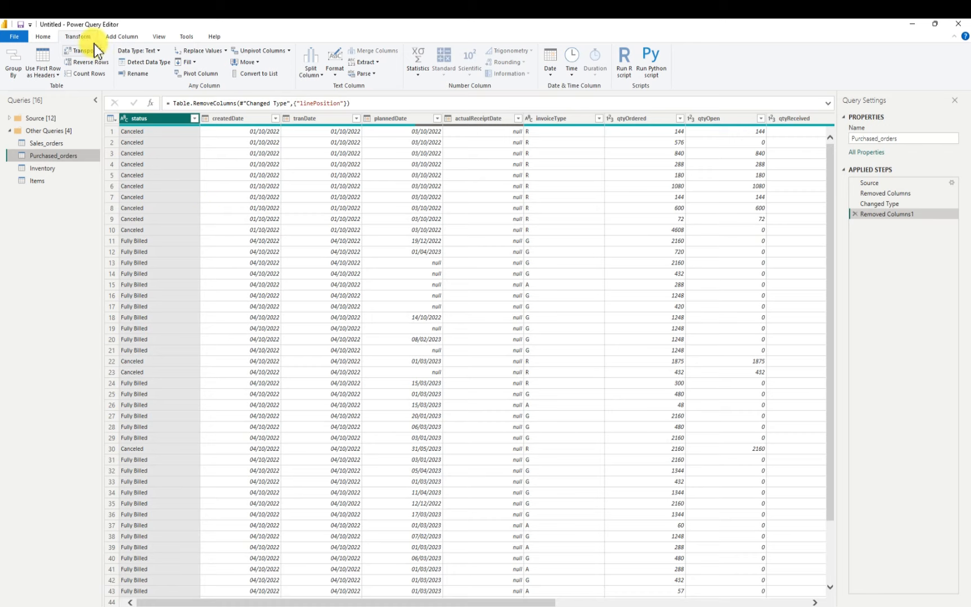
pyautogui.click(121, 36)
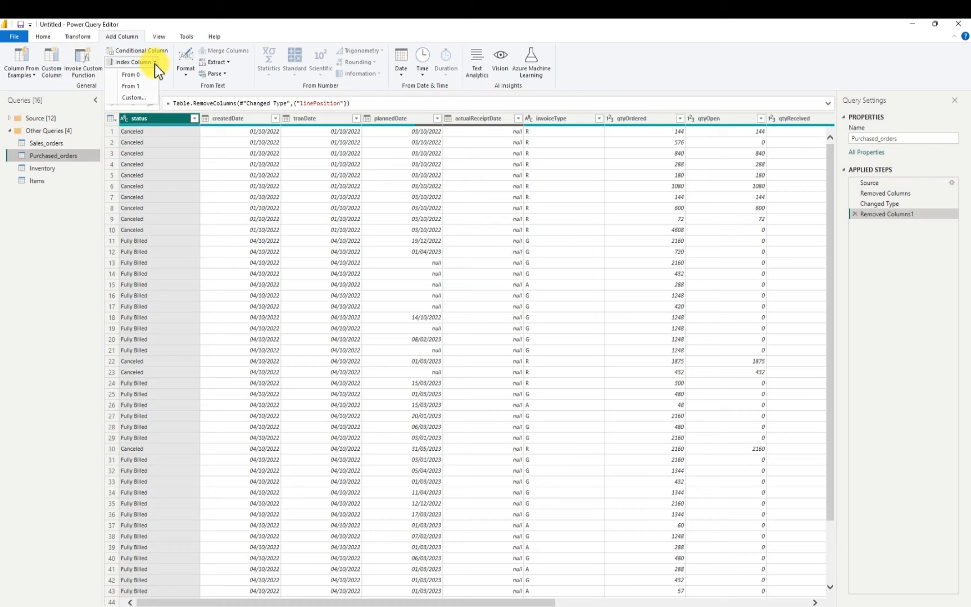
pyautogui.click(140, 98)
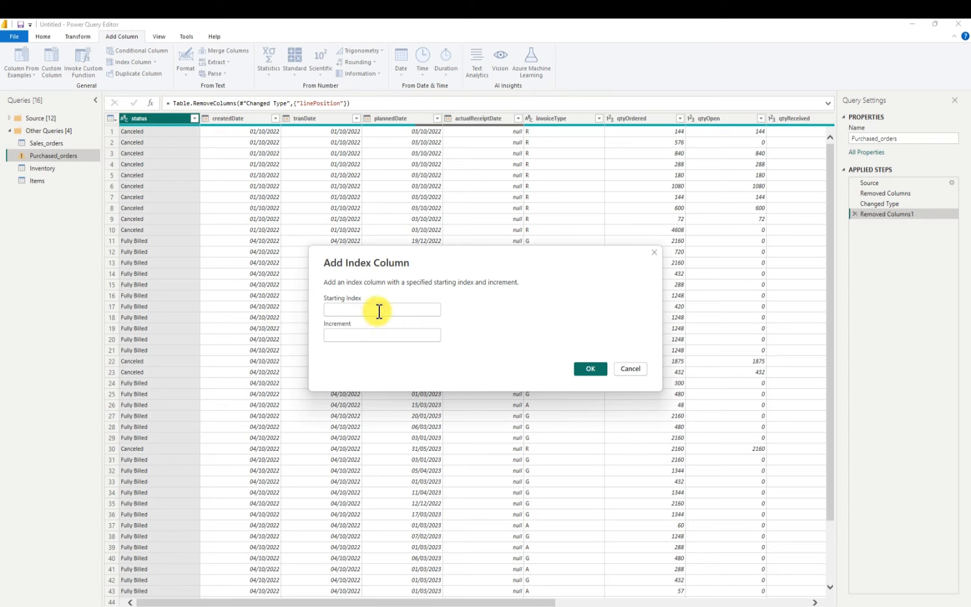
pyautogui.write('1')
pyautogui.click(376, 335)
pyautogui.write('1')
pyautogui.click(590, 370)
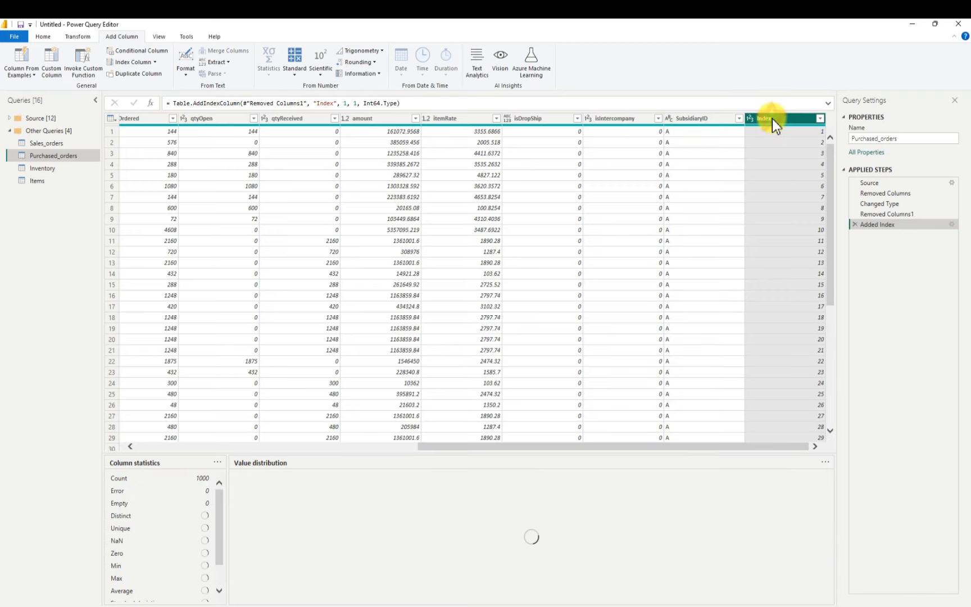
# Rename the new index column of the Purchased_orders query as purchase-id
pyautogui.doubleClick(772, 119)
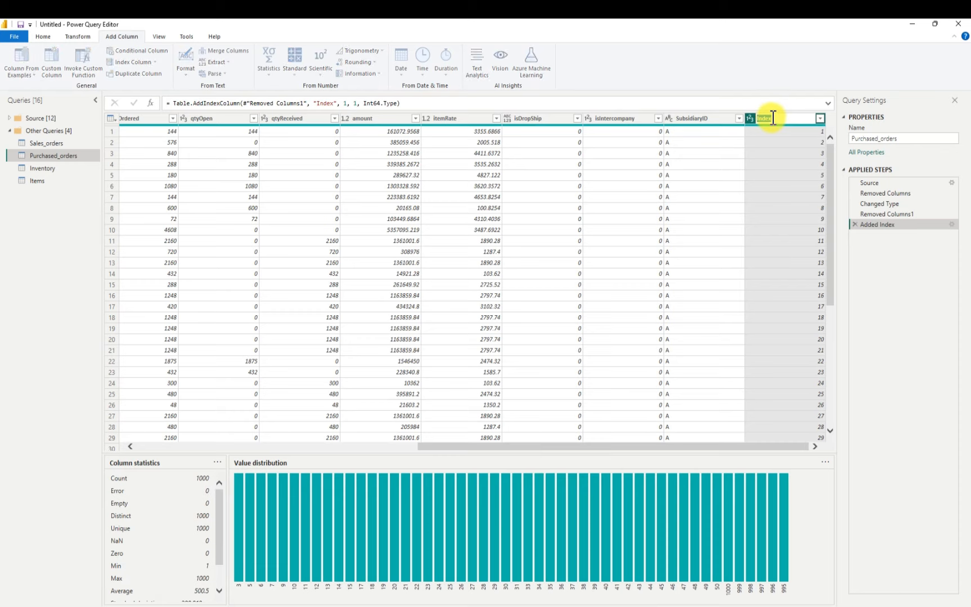
pyautogui.press('BackSpace')
pyautogui.write('purchase-id')
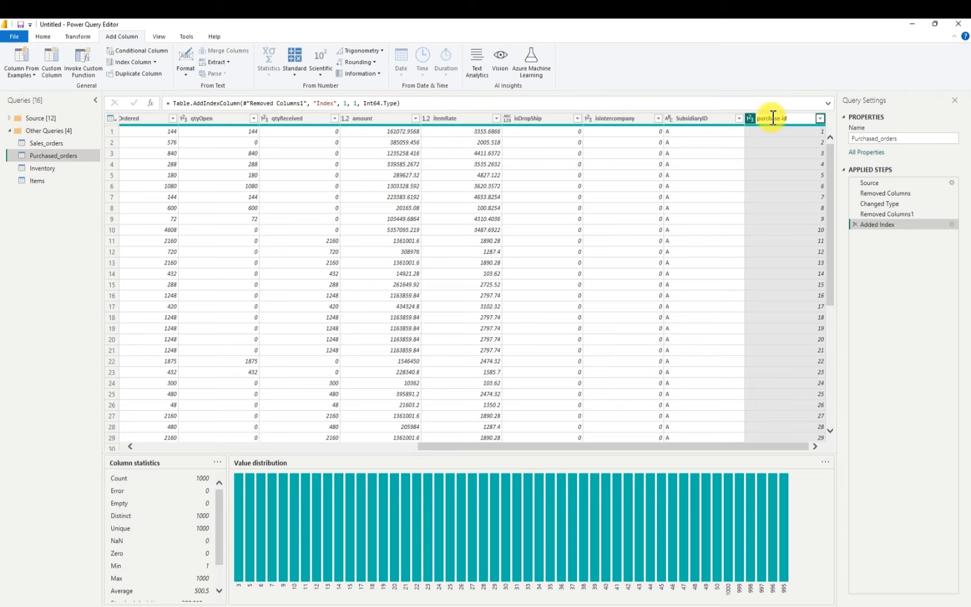
pyautogui.press('Return')
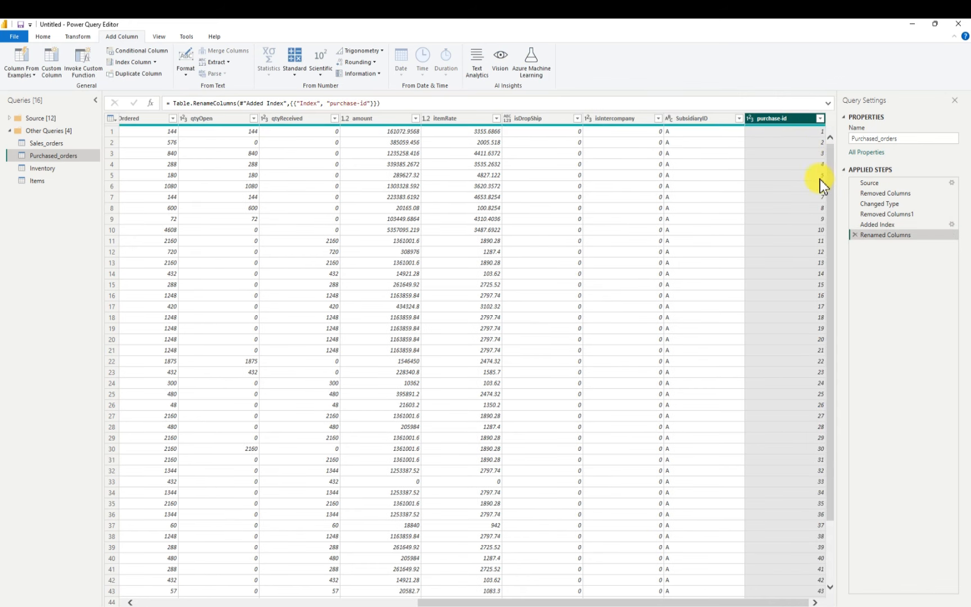
# Add an index column starting from 1 to the Inventory query and rename it as iventory-id
pyautogui.click(48, 169)
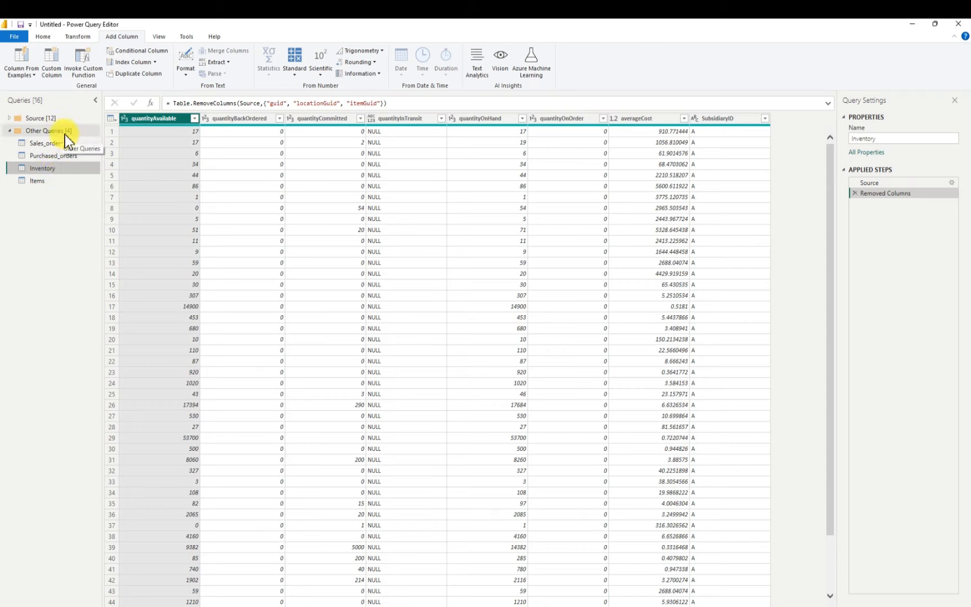
pyautogui.click(155, 61)
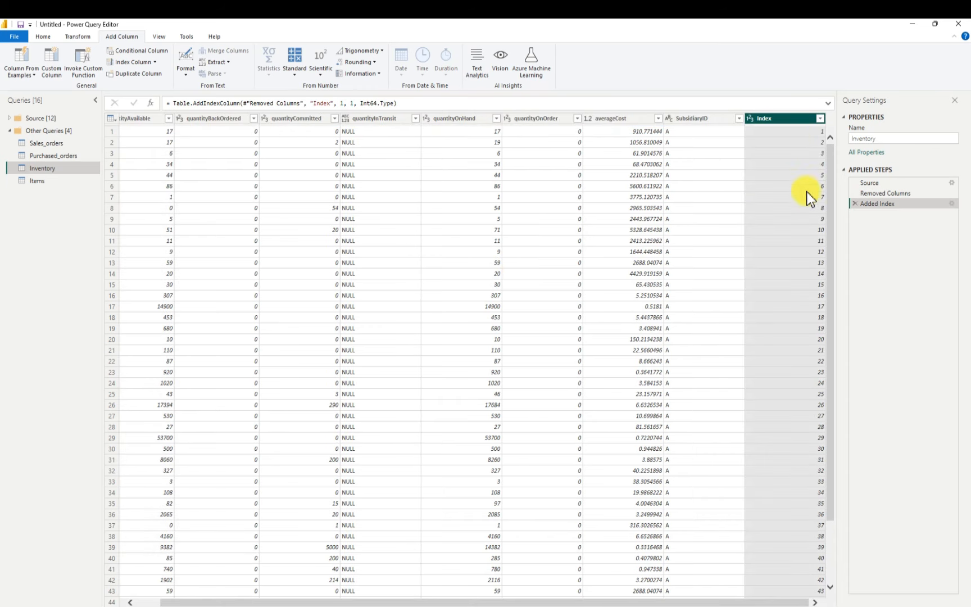
pyautogui.doubleClick(778, 118)
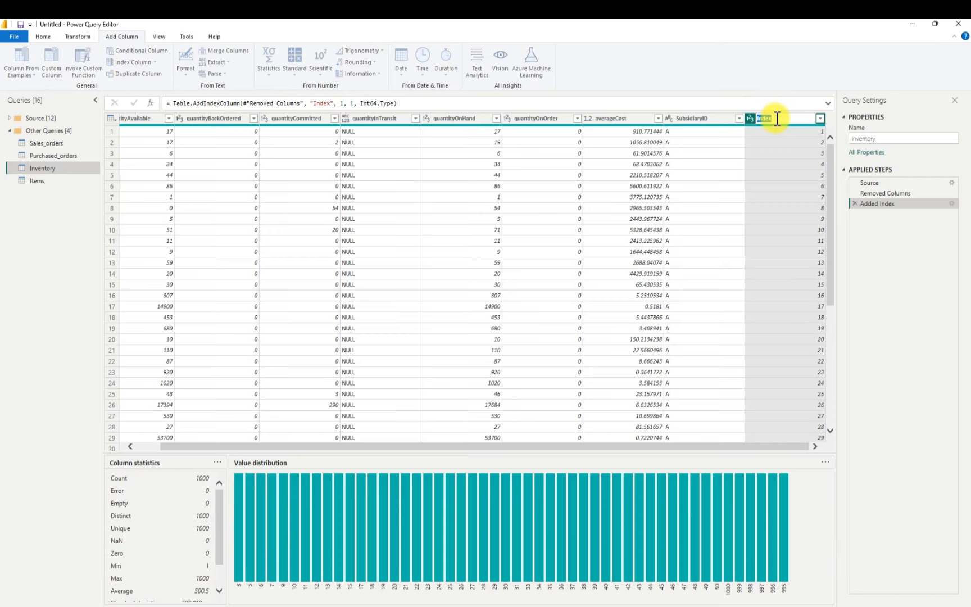
pyautogui.press('BackSpace')
pyautogui.write('Index", "iven')
pyautogui.write('tor')
pyautogui.write('y-id')
pyautogui.press('Return')
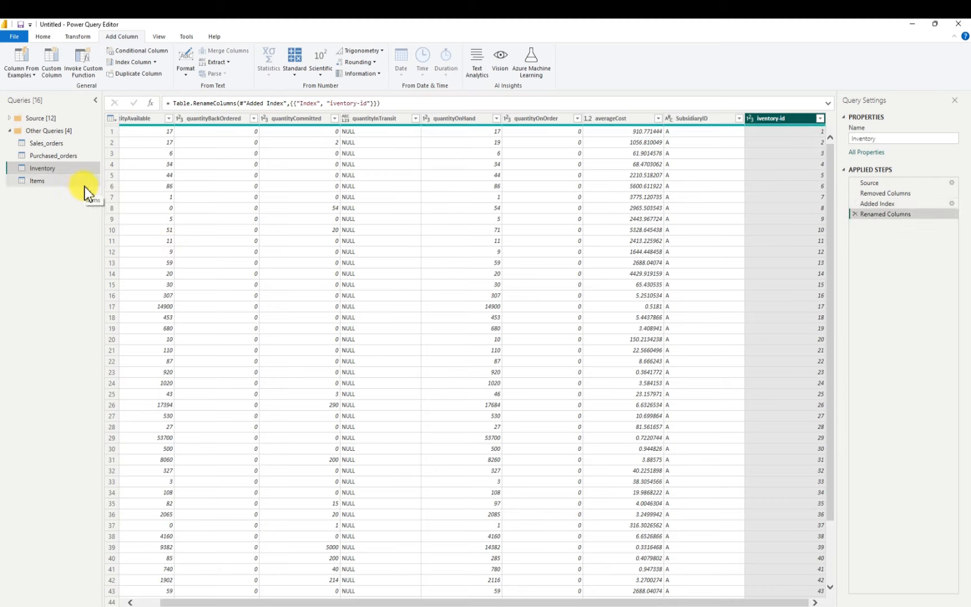
# Add an index column starting from 1 to the Items query and rename it as item-id
pyautogui.click(52, 182)
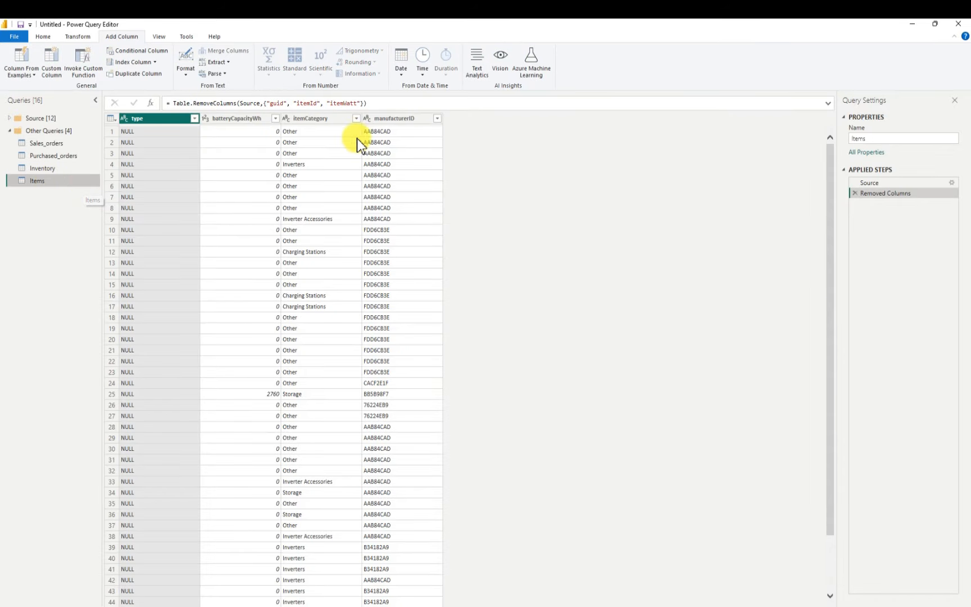
pyautogui.click(155, 62)
pyautogui.click(140, 85)
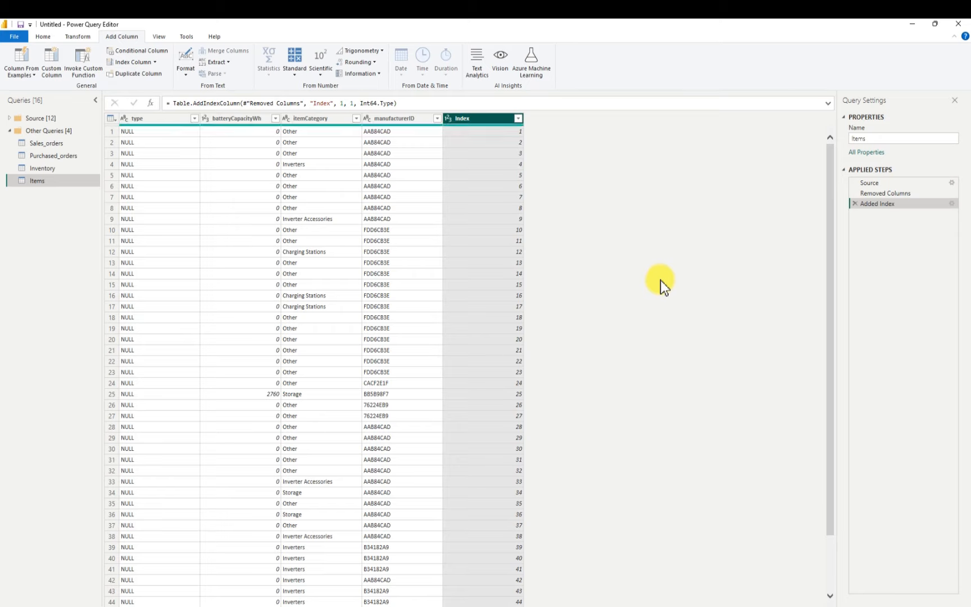
pyautogui.doubleClick(473, 119)
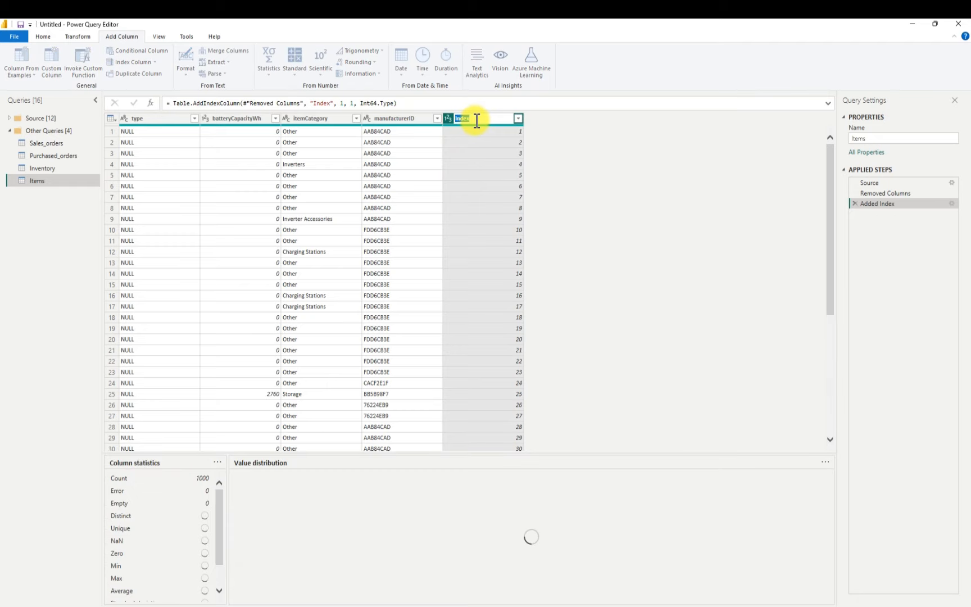
pyautogui.press('BackSpace')
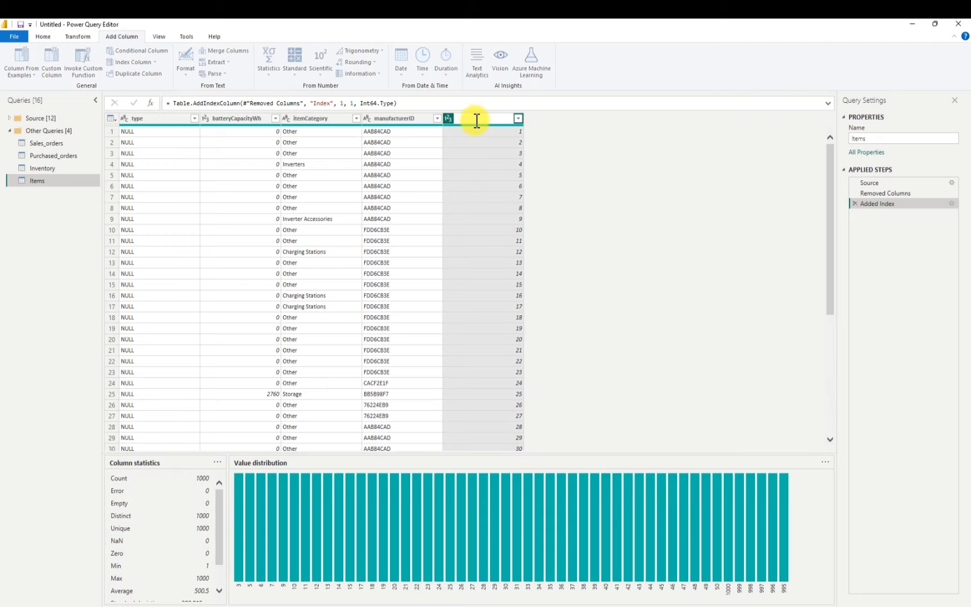
pyautogui.write('item-id')
pyautogui.press('Return')
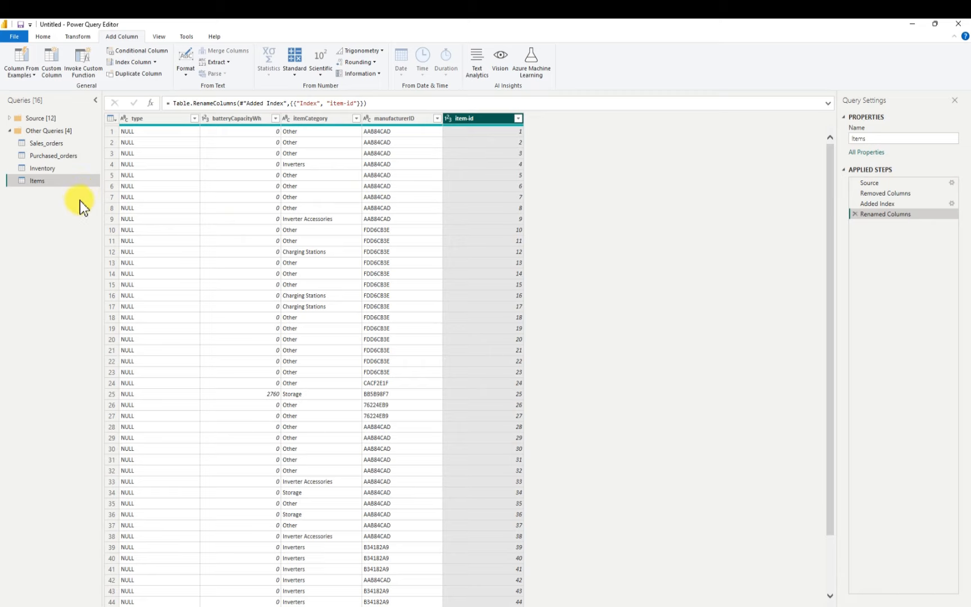
# Try a left outer merge of Sales_orders with Items, matching sales-id to item-id, and look through the Sales_orders columns
pyautogui.click(53, 144)
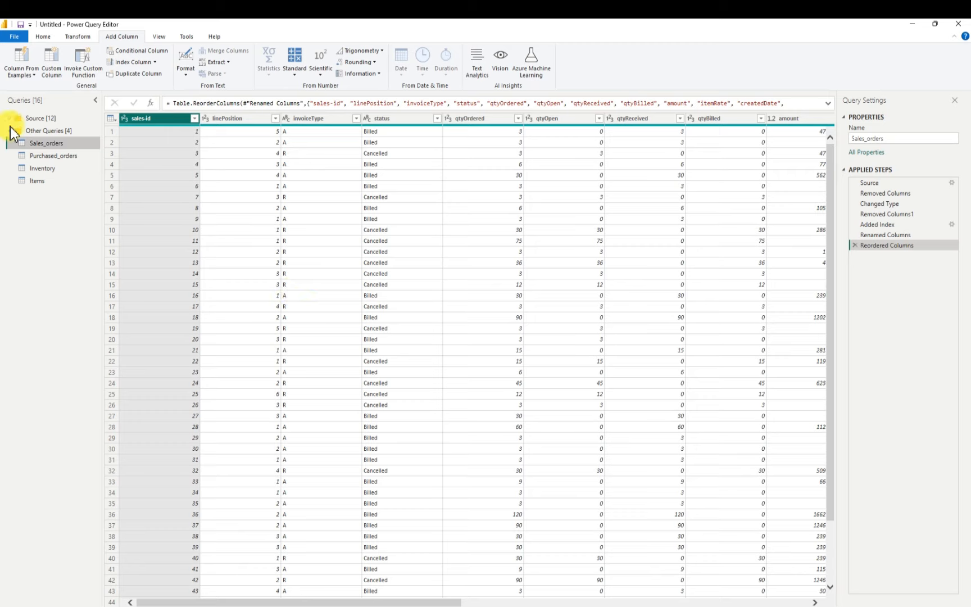
pyautogui.click(43, 37)
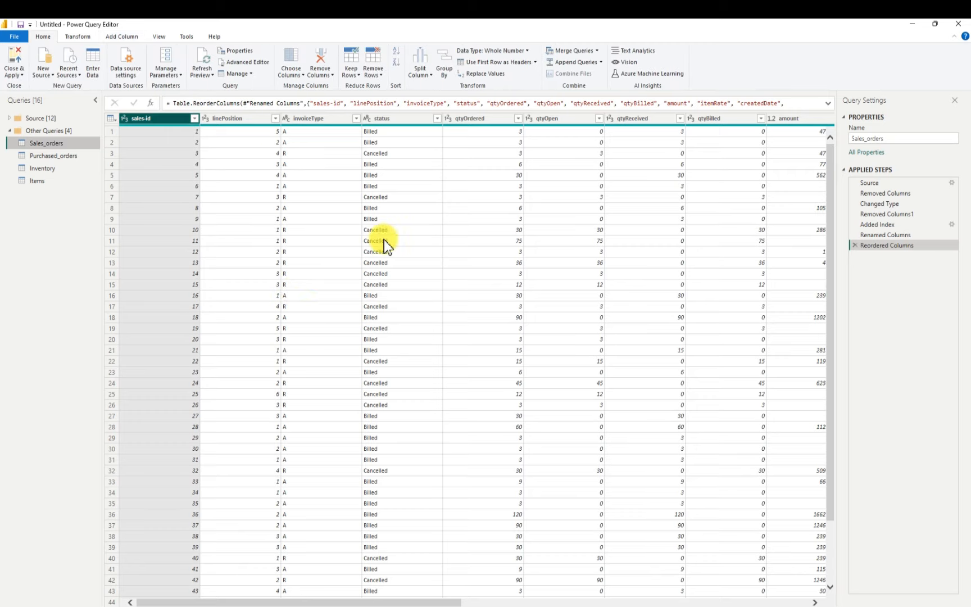
pyautogui.click(597, 49)
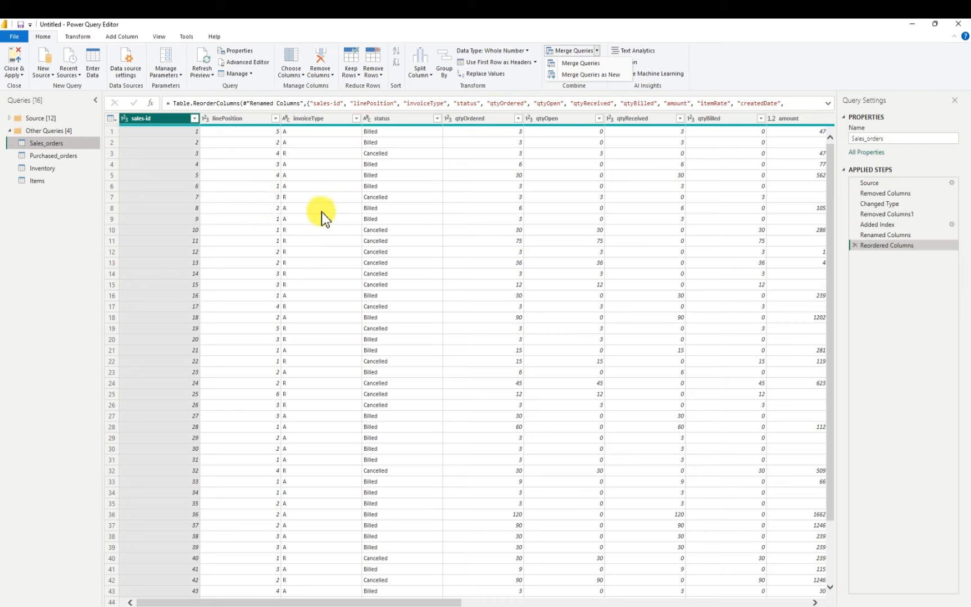
pyautogui.click(583, 67)
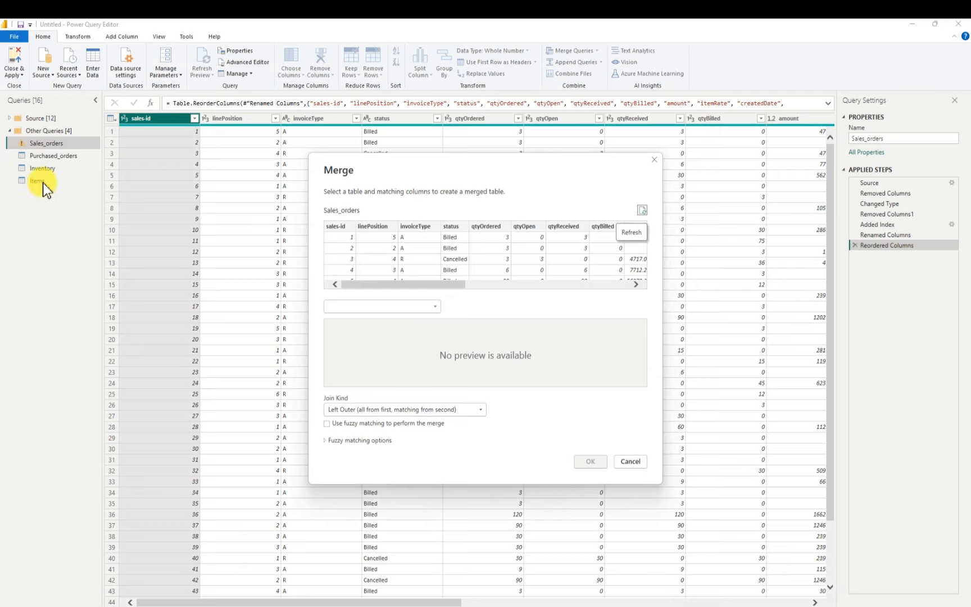
pyautogui.click(433, 306)
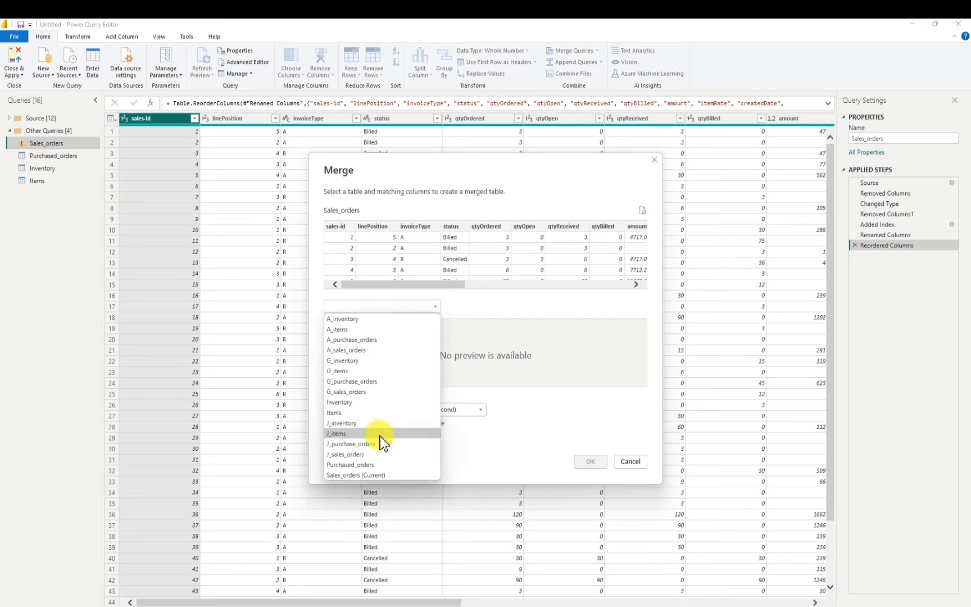
pyautogui.click(341, 415)
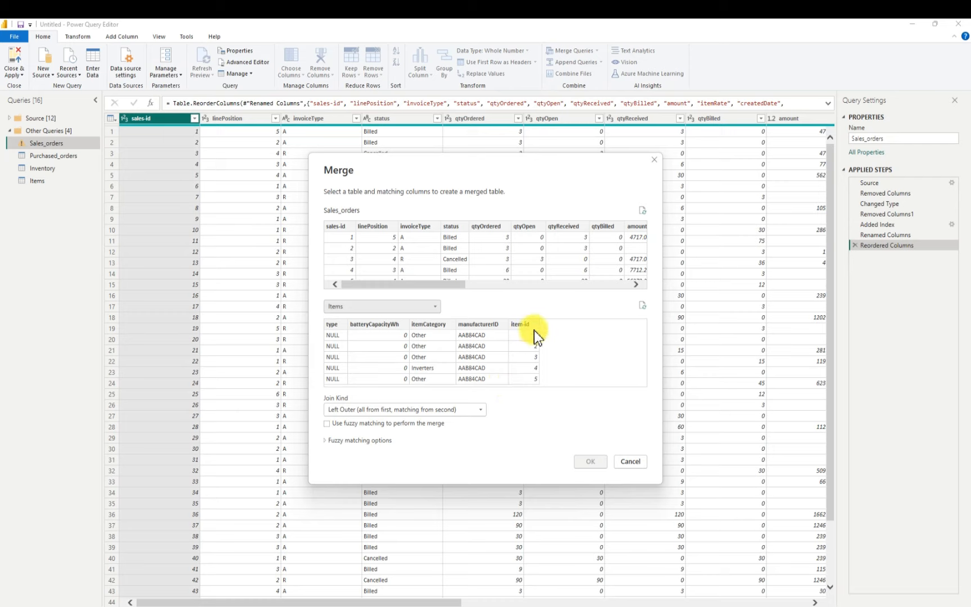
pyautogui.click(344, 229)
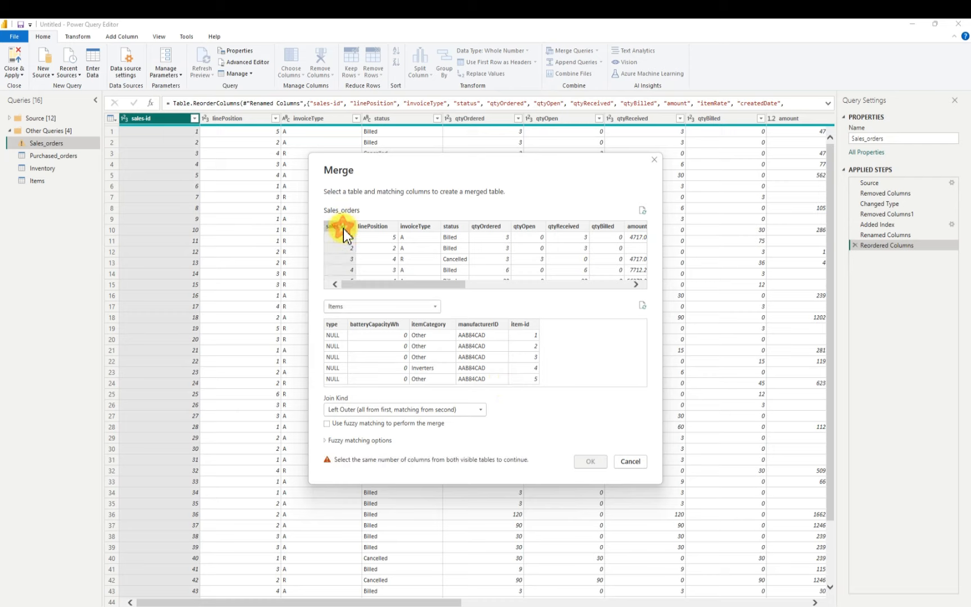
pyautogui.click(517, 325)
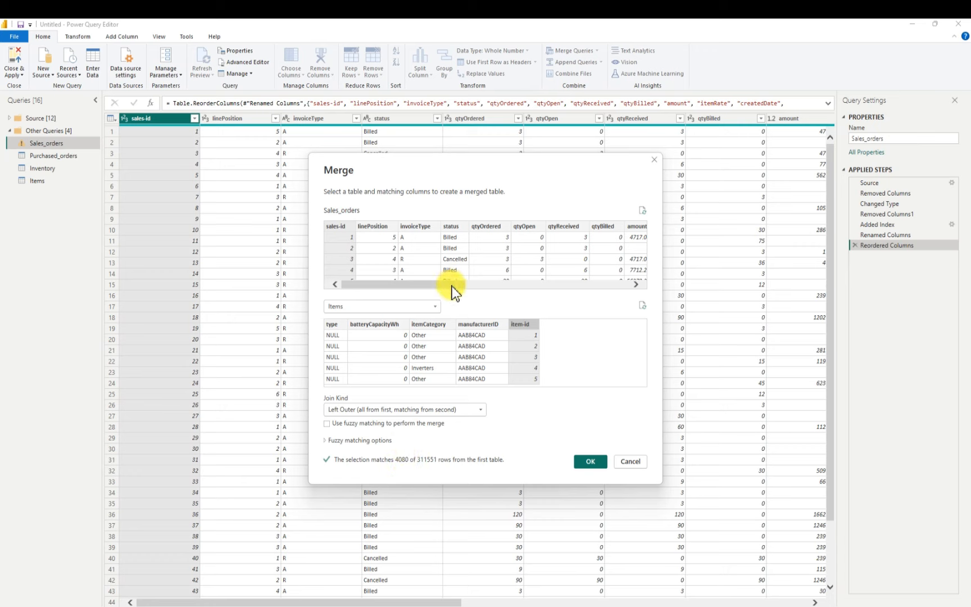
pyautogui.moveTo(452, 286); pyautogui.dragTo(643, 297)
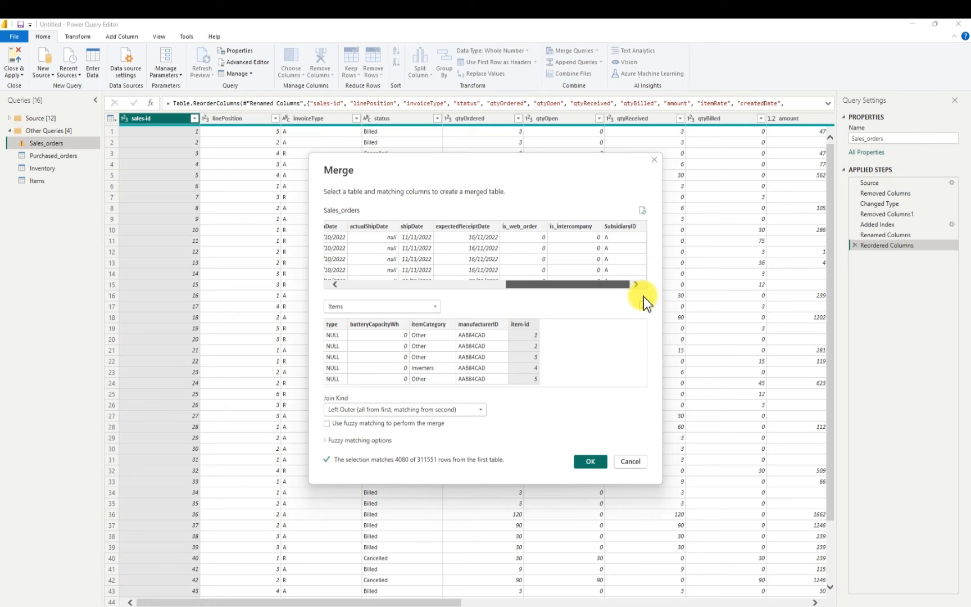
pyautogui.moveTo(643, 296); pyautogui.dragTo(386, 277)
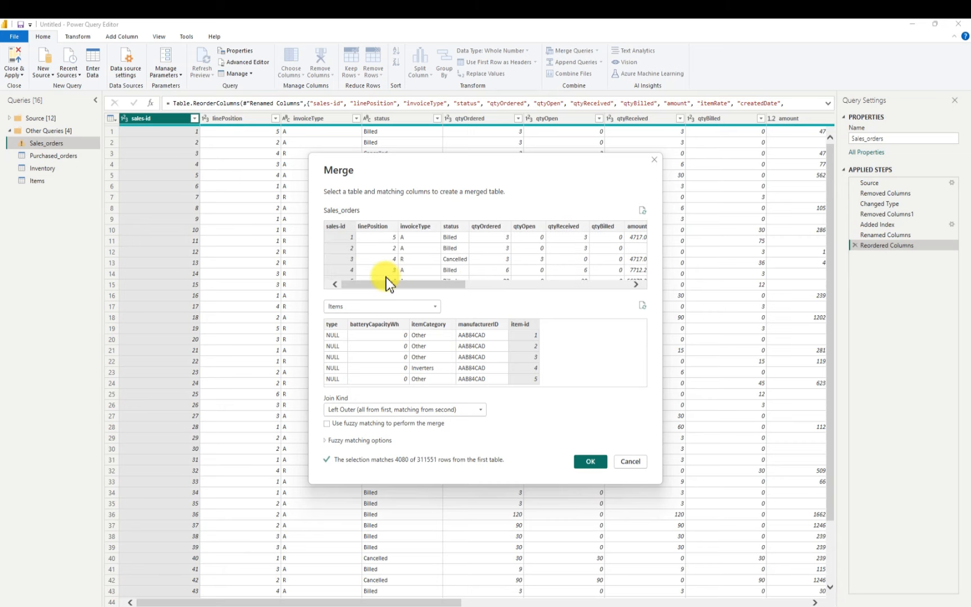
pyautogui.click(630, 461)
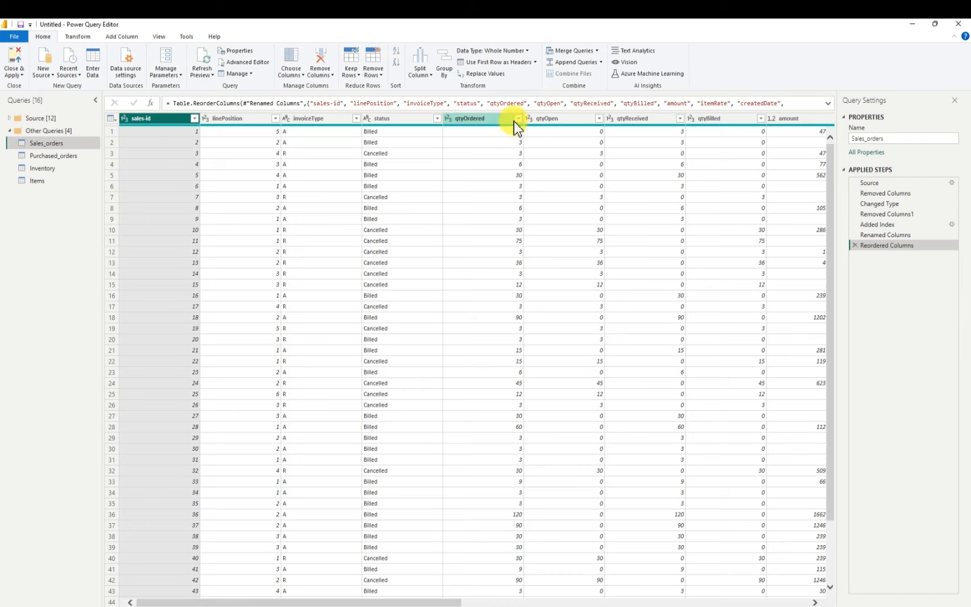
# Try a left outer merge of Sales_orders with Inventory, matching sales-id to iventory-id
pyautogui.click(597, 51)
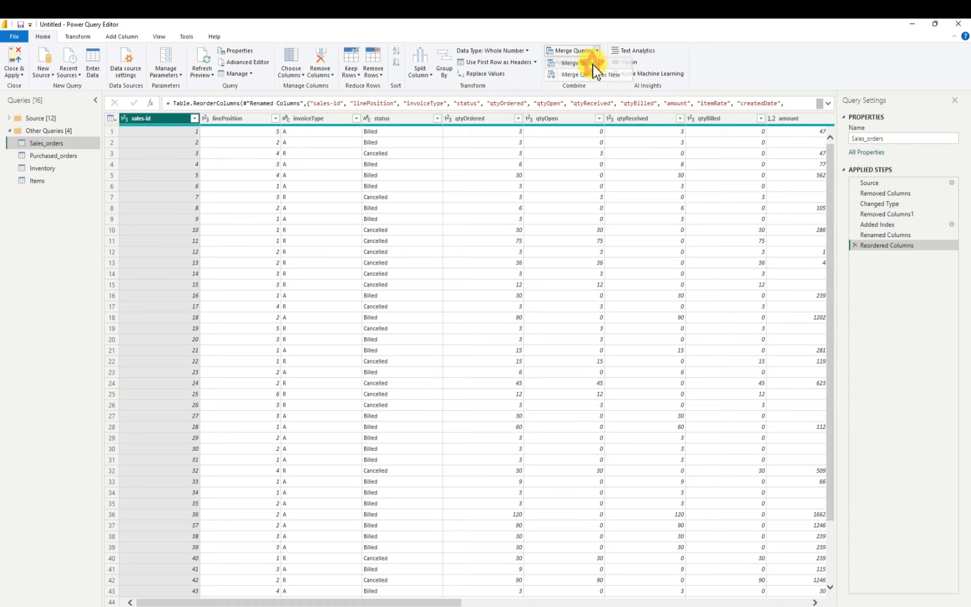
pyautogui.click(592, 64)
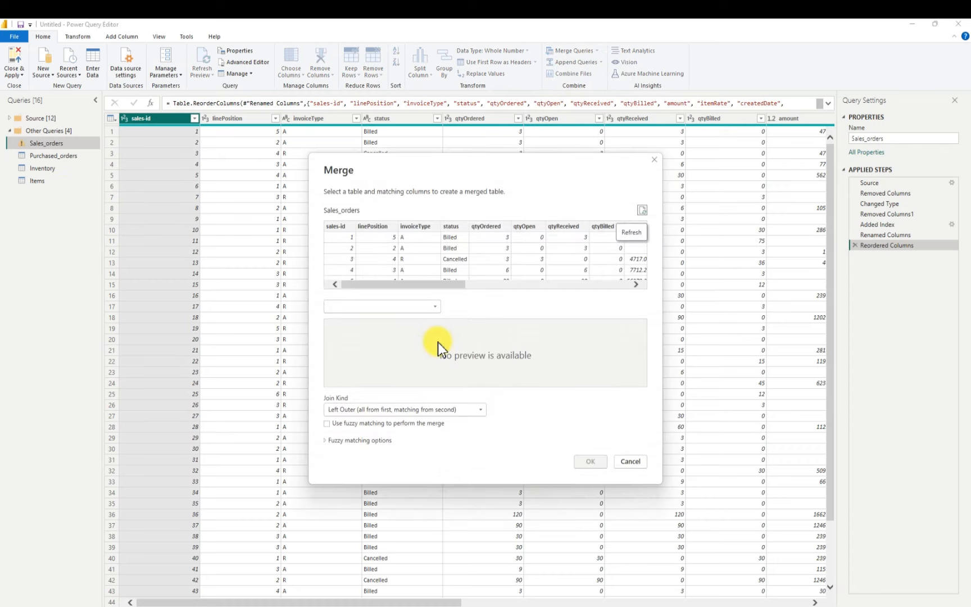
pyautogui.click(433, 305)
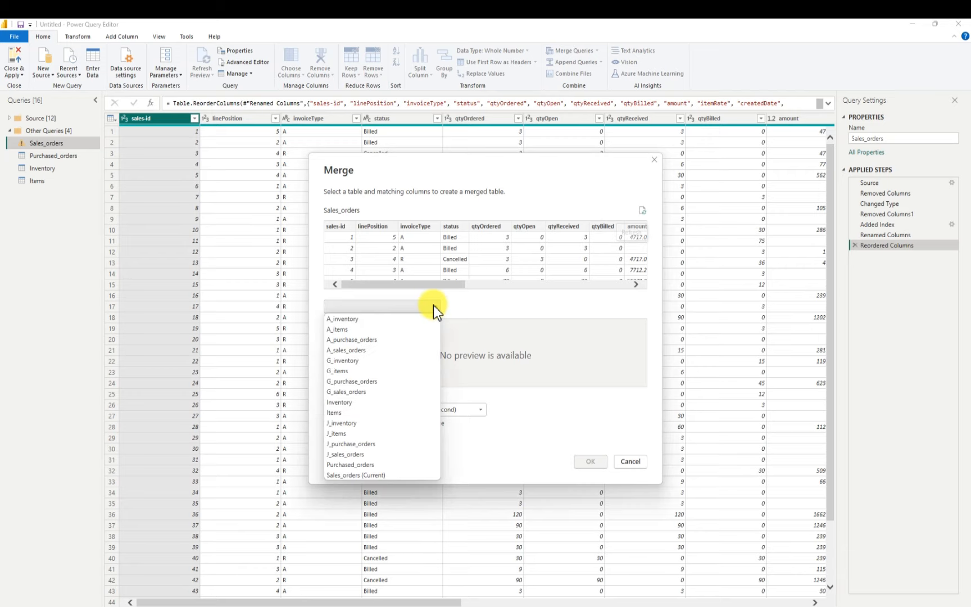
pyautogui.click(354, 402)
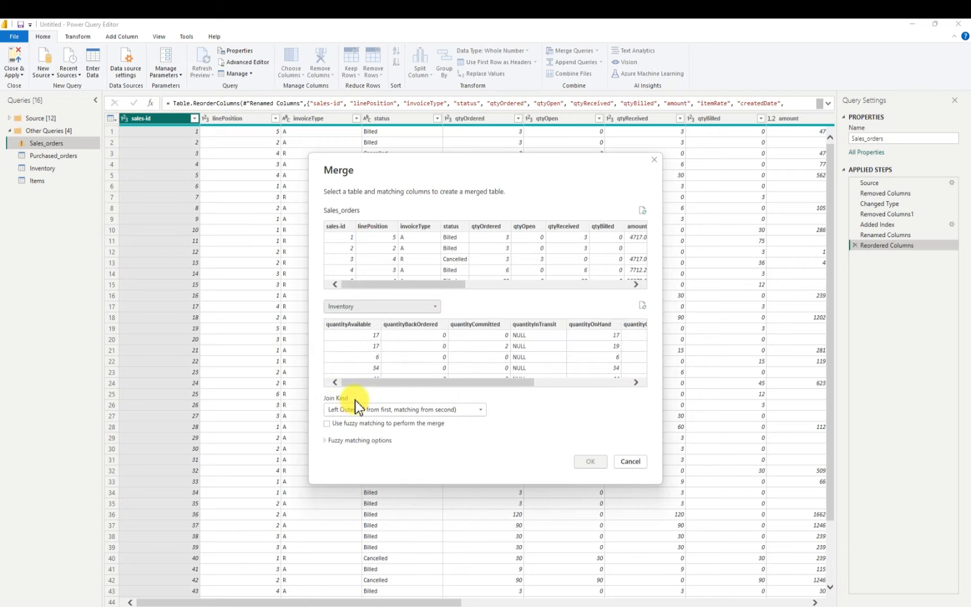
pyautogui.click(417, 377)
pyautogui.moveTo(496, 382); pyautogui.dragTo(621, 389)
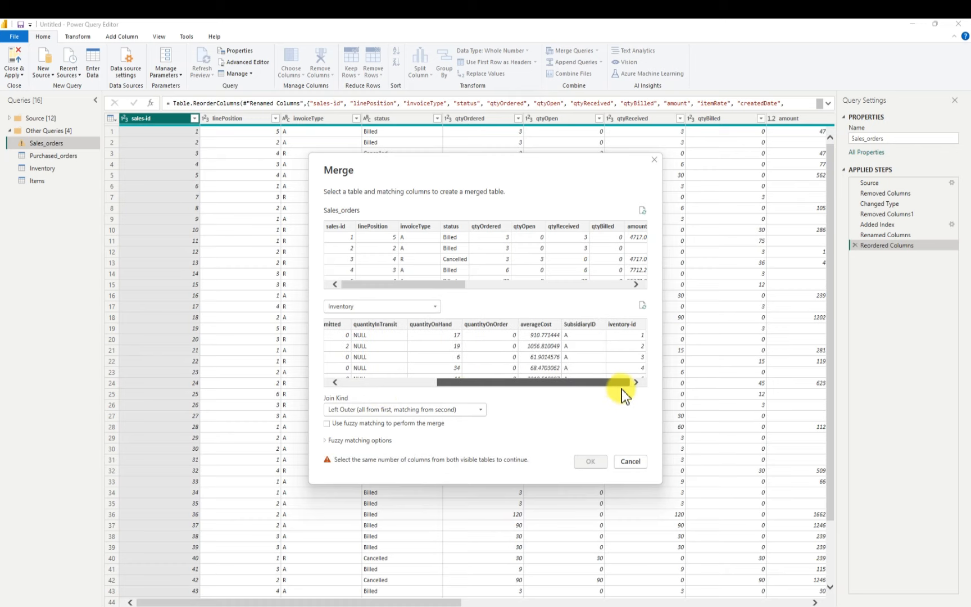
pyautogui.click(625, 325)
pyautogui.click(336, 227)
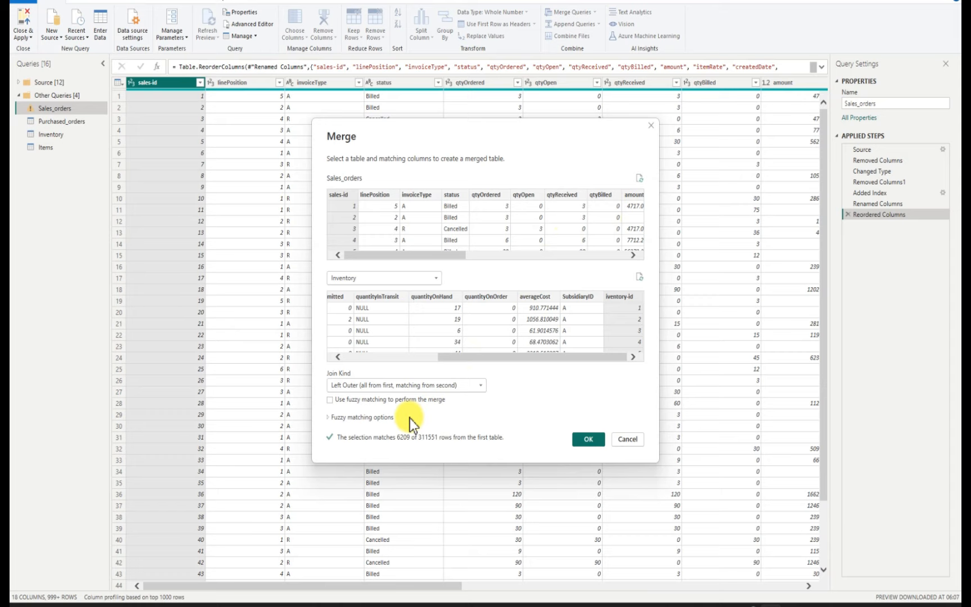
pyautogui.click(438, 422)
# Try the Full Outer join kind for the Inventory merge, then return to Left Outer and apply the merge
pyautogui.moveTo(457, 258); pyautogui.dragTo(423, 260)
pyautogui.click(481, 386)
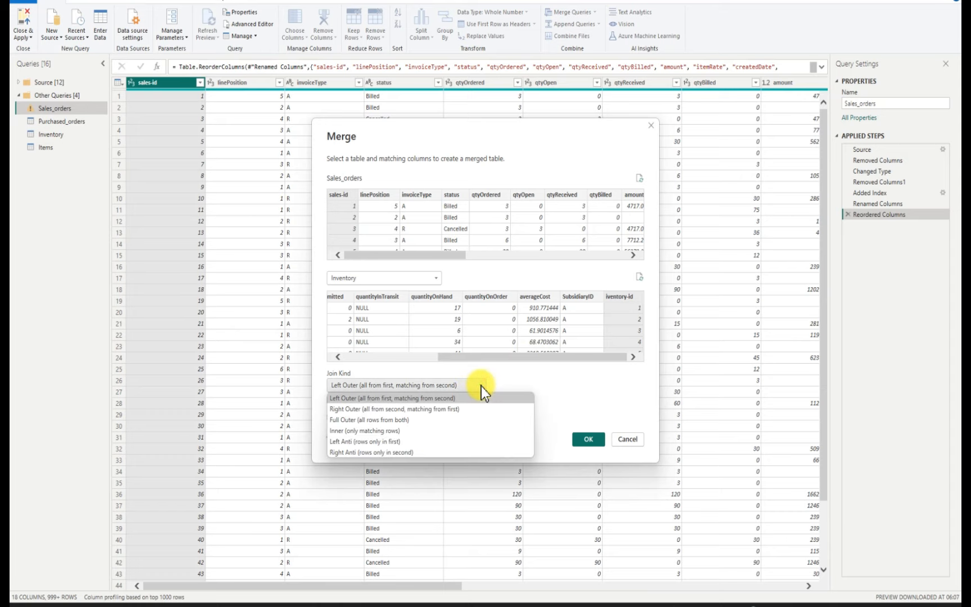
pyautogui.click(397, 423)
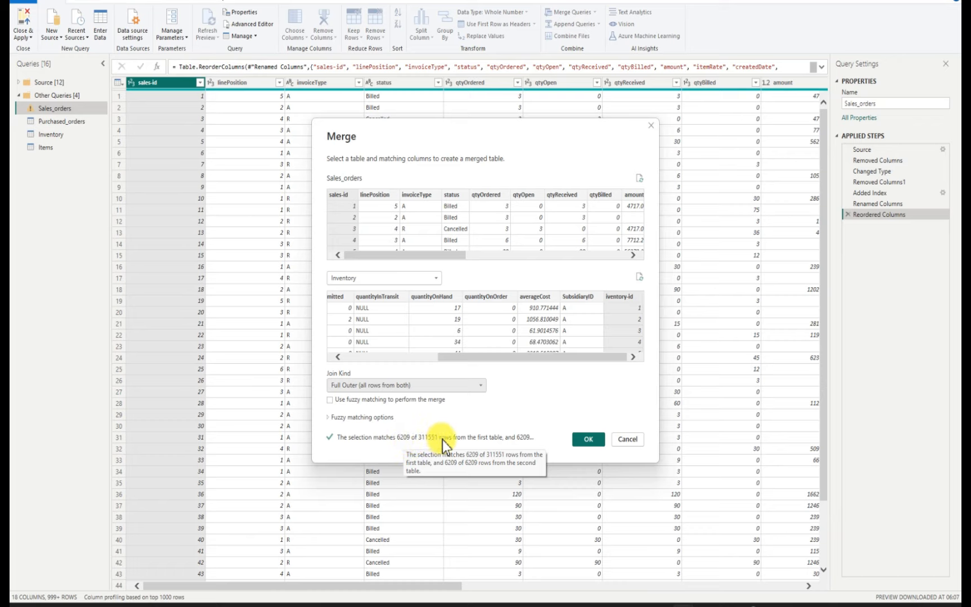
pyautogui.click(481, 385)
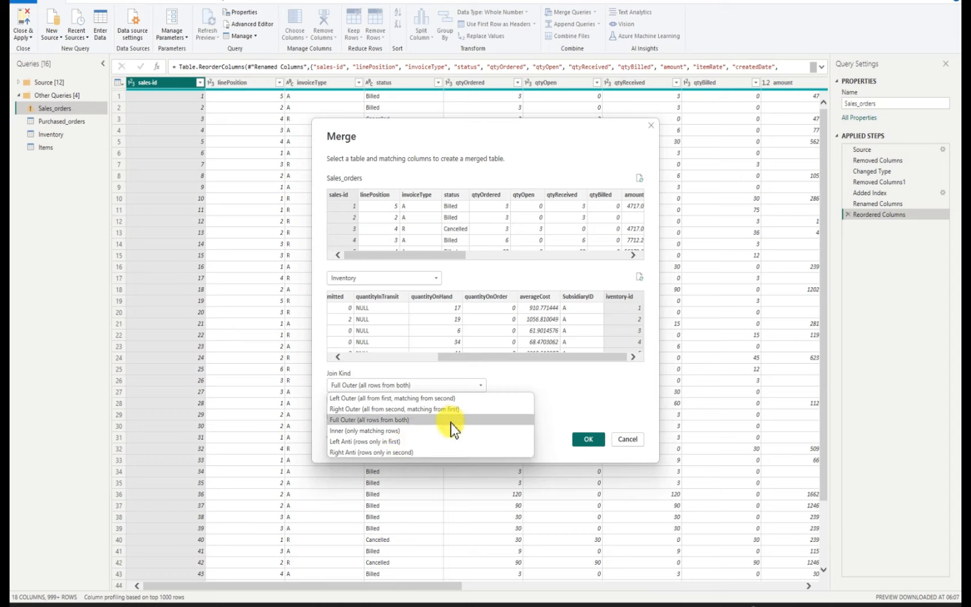
pyautogui.click(397, 398)
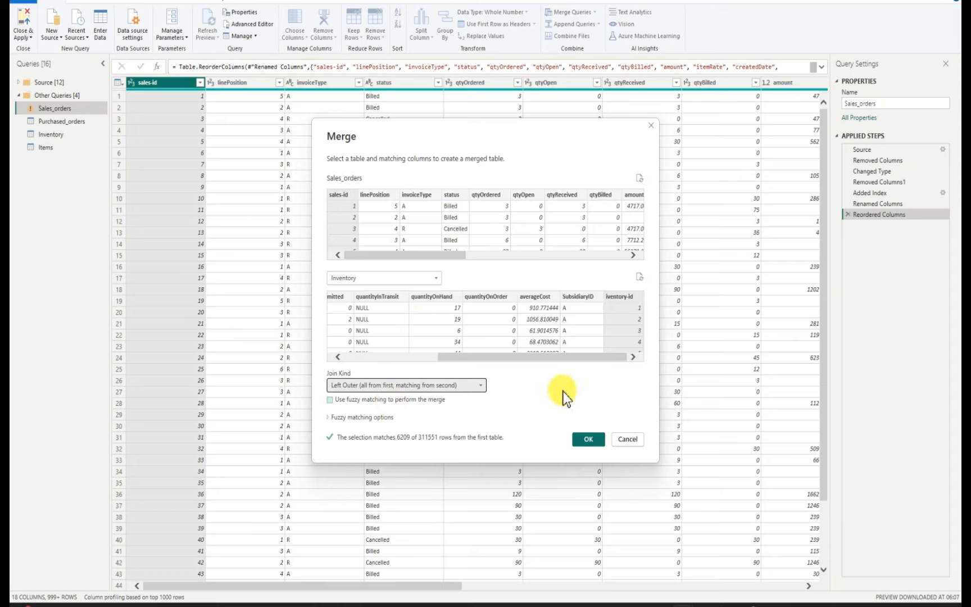
pyautogui.click(588, 440)
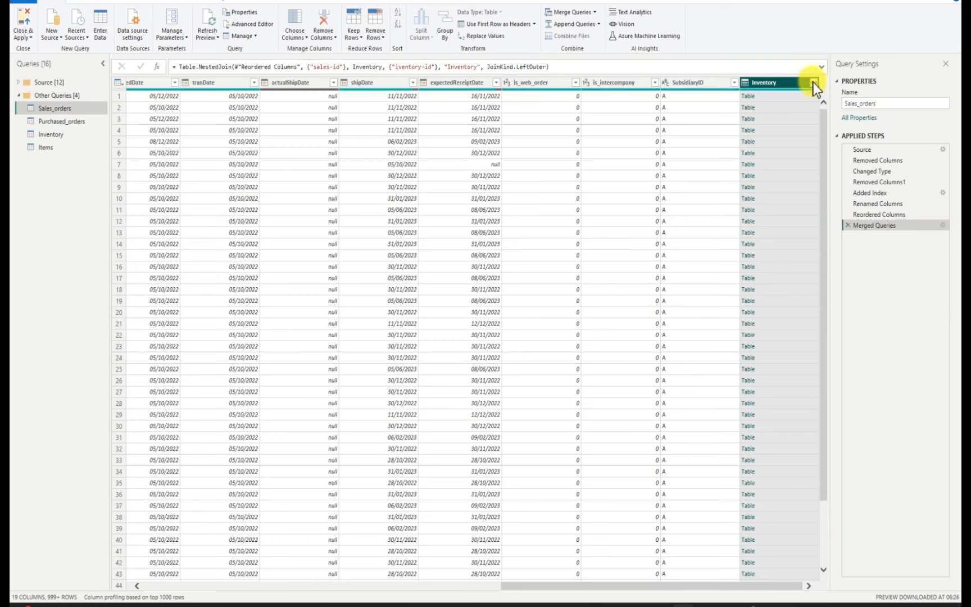
# Try expanding the merged Inventory column, clearing all its columns and toggling iventory-id on and off
pyautogui.click(813, 83)
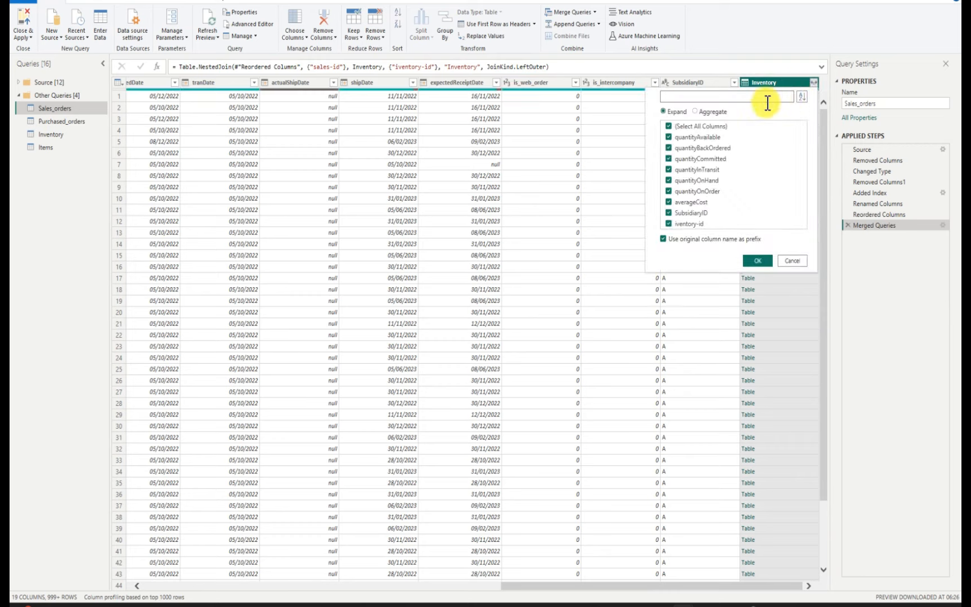
pyautogui.click(669, 126)
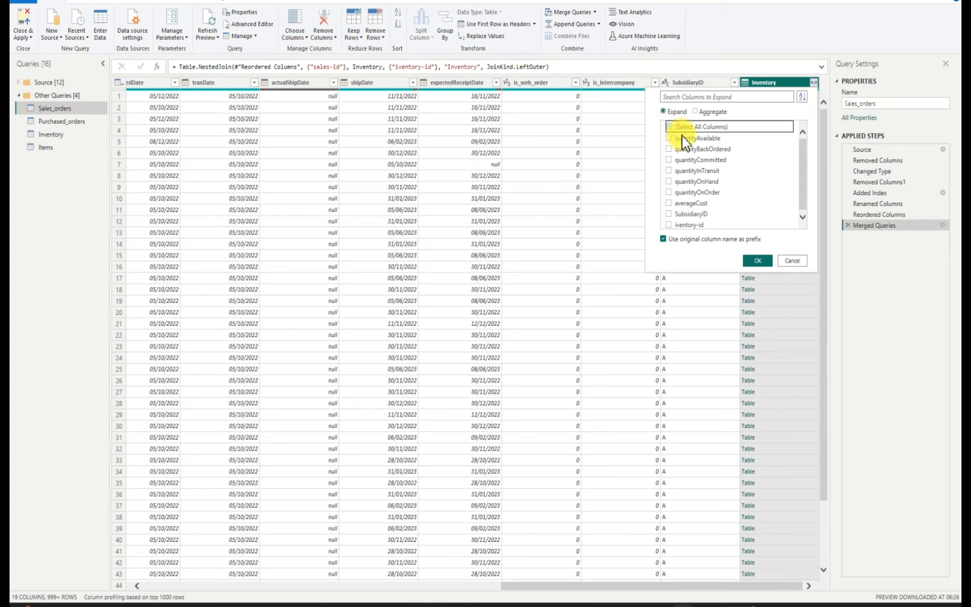
pyautogui.click(668, 224)
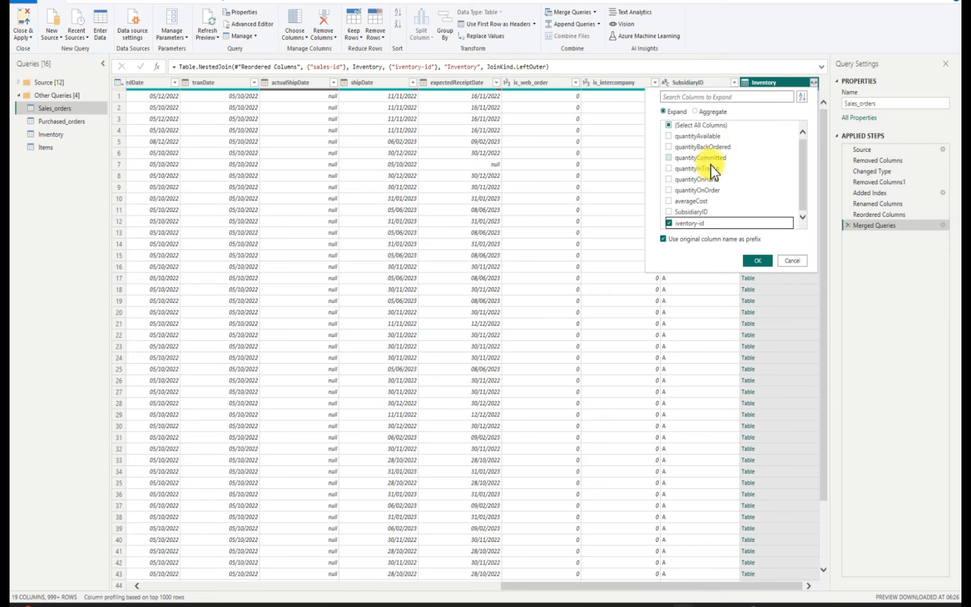
pyautogui.click(669, 223)
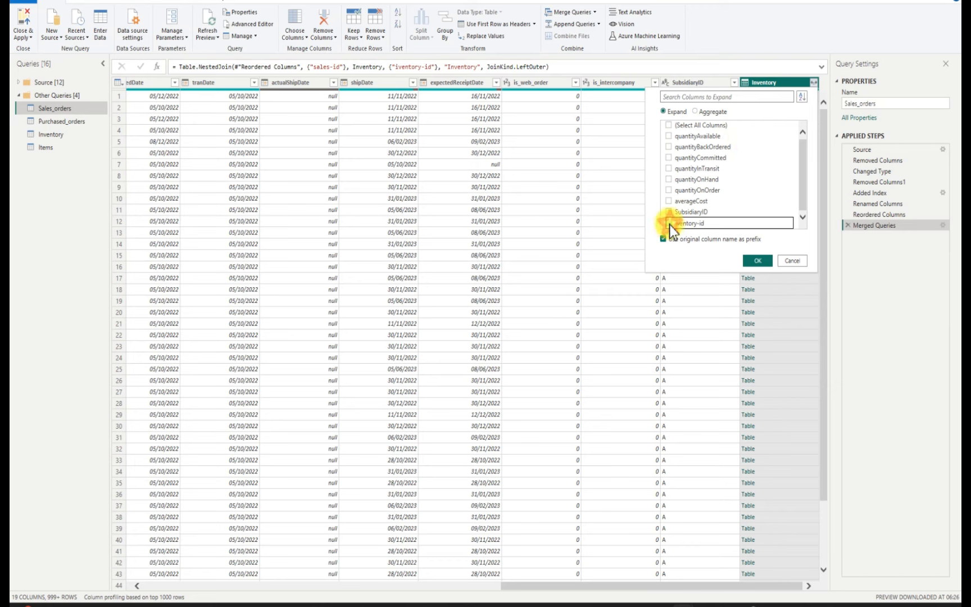
pyautogui.click(770, 259)
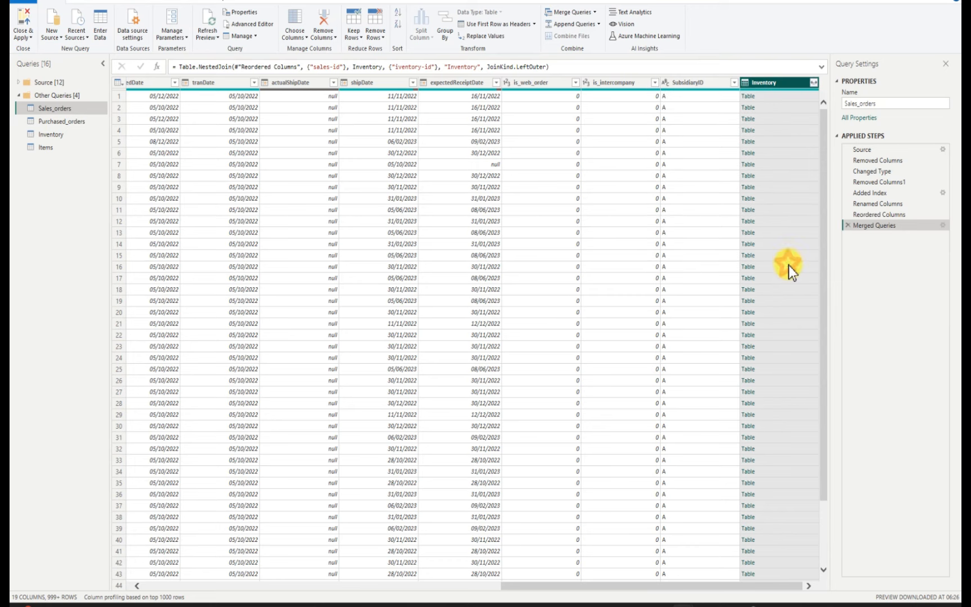
# Compare the Reordered Columns and Merged Queries steps of Sales_orders, then delete the Merged Queries step
pyautogui.click(867, 215)
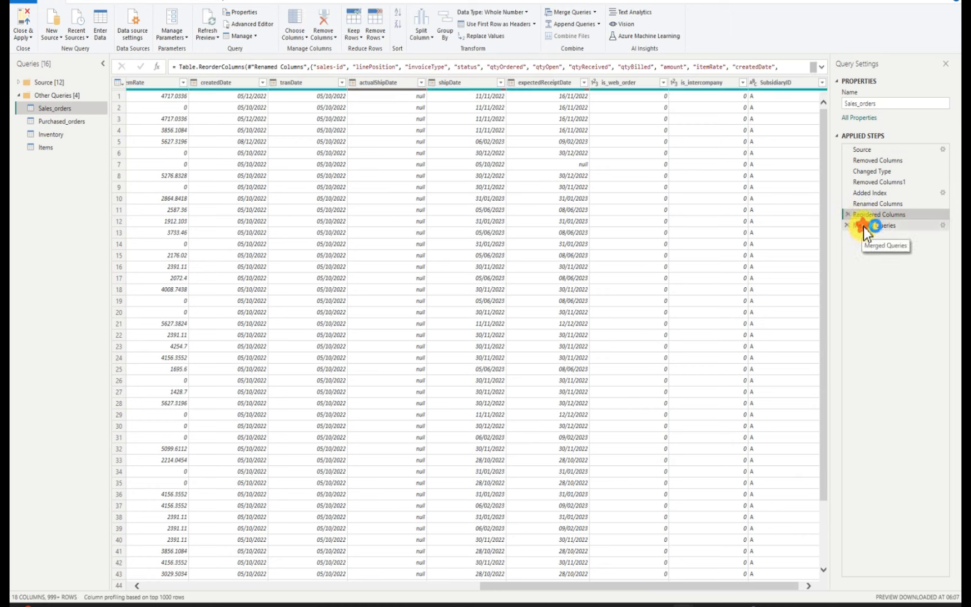
pyautogui.click(864, 226)
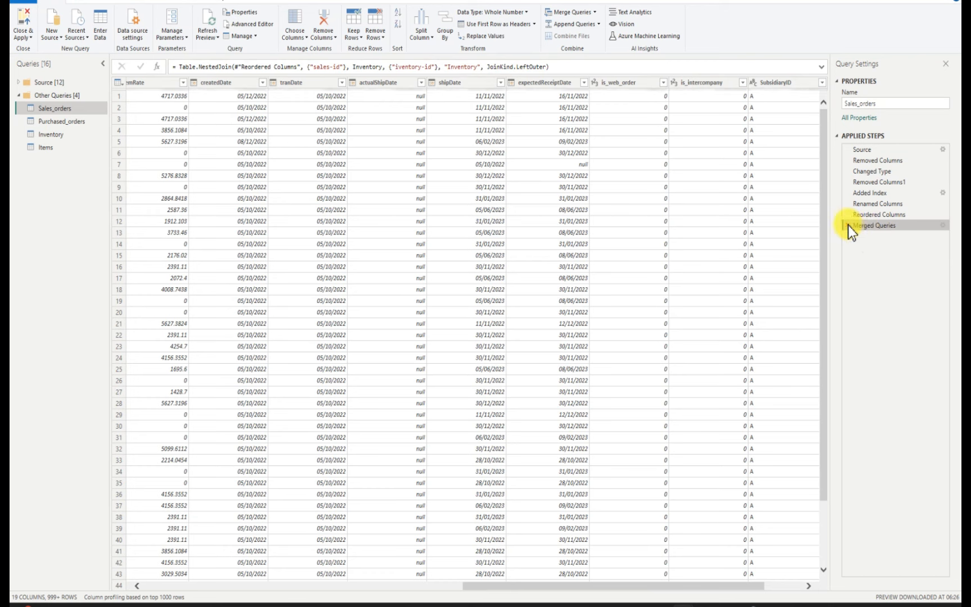
pyautogui.click(847, 225)
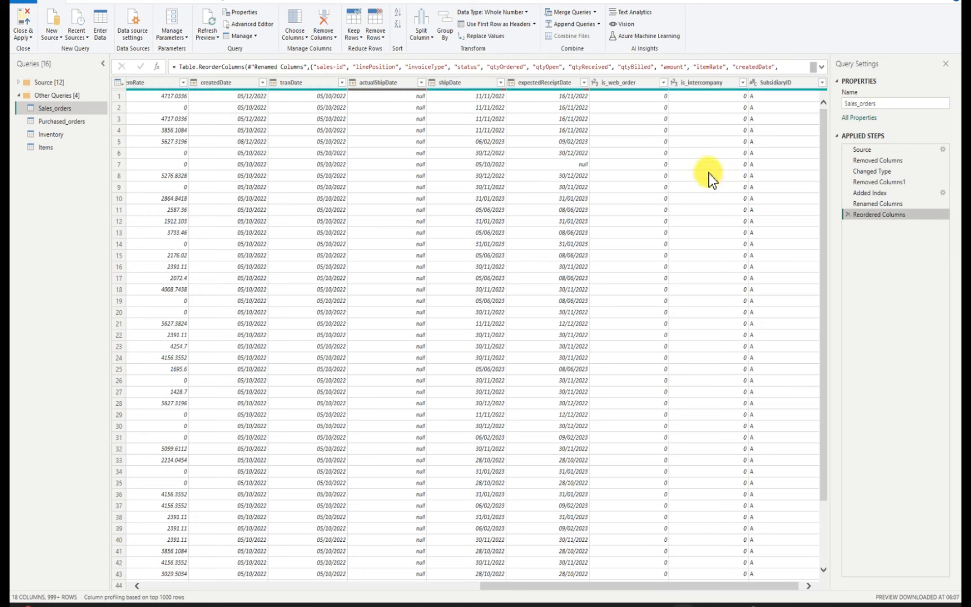
# Merge Sales_orders with Inventory using a left outer join that matches the SubsidiaryID columns of both tables
pyautogui.click(595, 11)
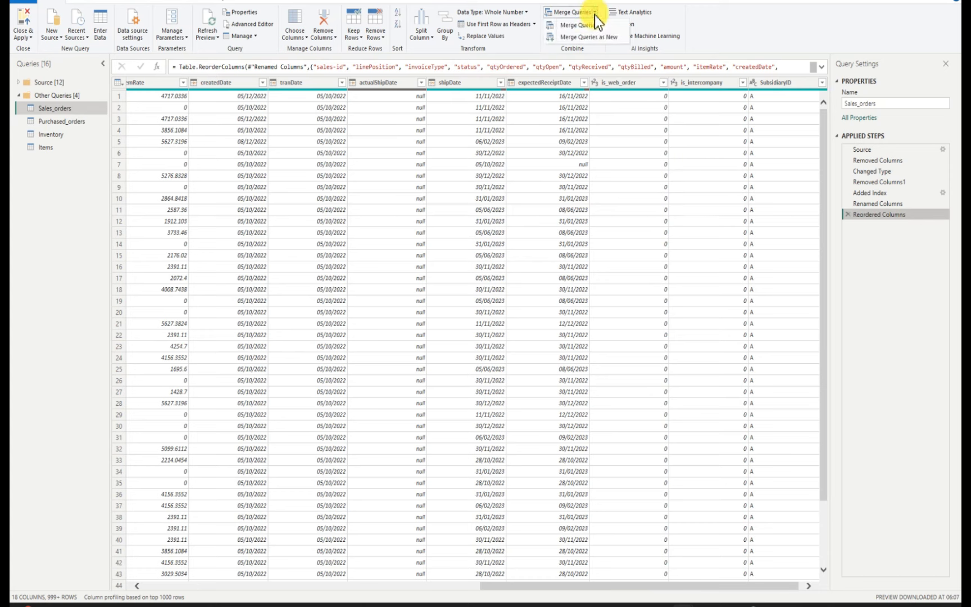
pyautogui.click(590, 26)
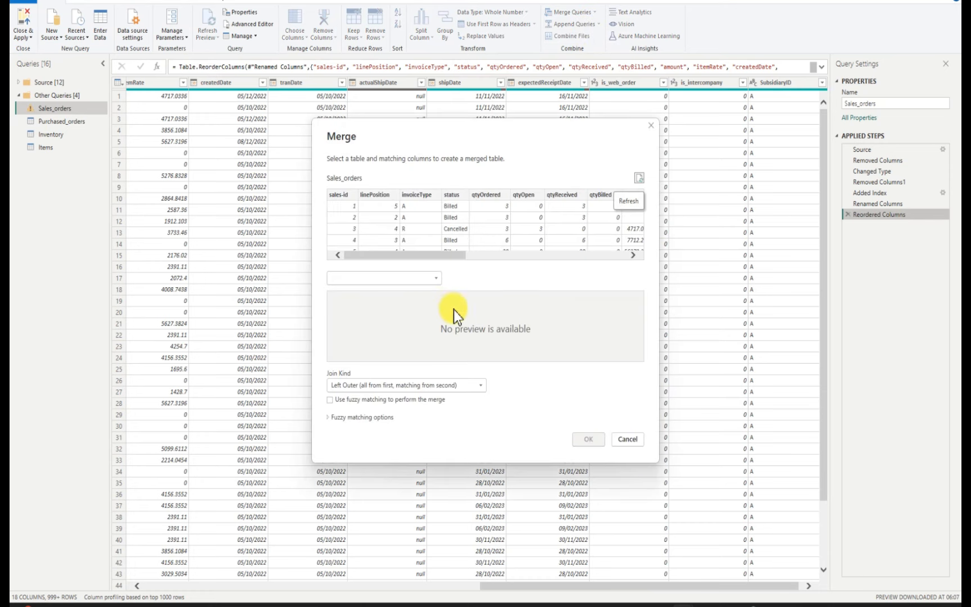
pyautogui.click(435, 278)
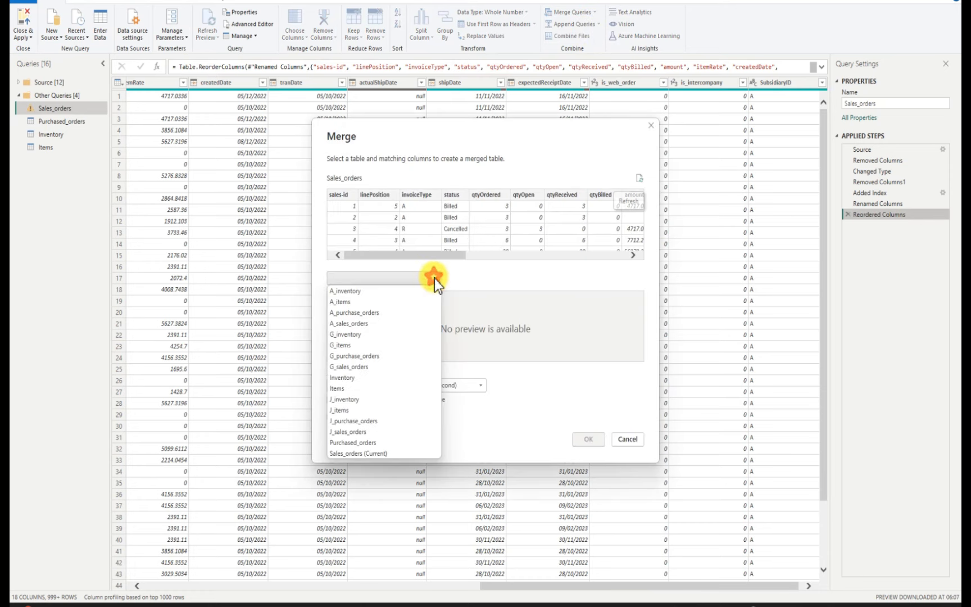
pyautogui.click(358, 377)
pyautogui.moveTo(477, 357); pyautogui.dragTo(589, 360)
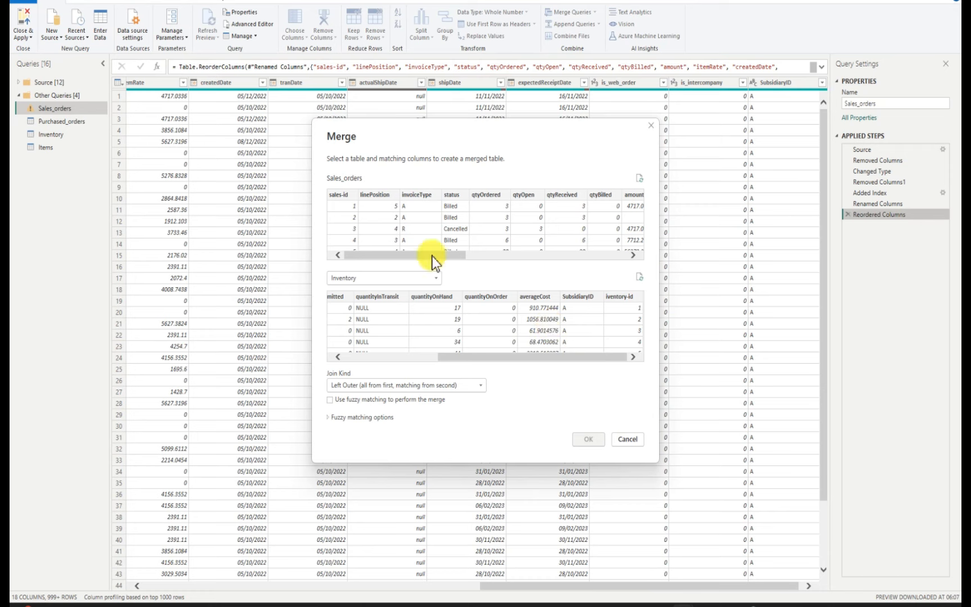
pyautogui.moveTo(433, 257); pyautogui.dragTo(618, 248)
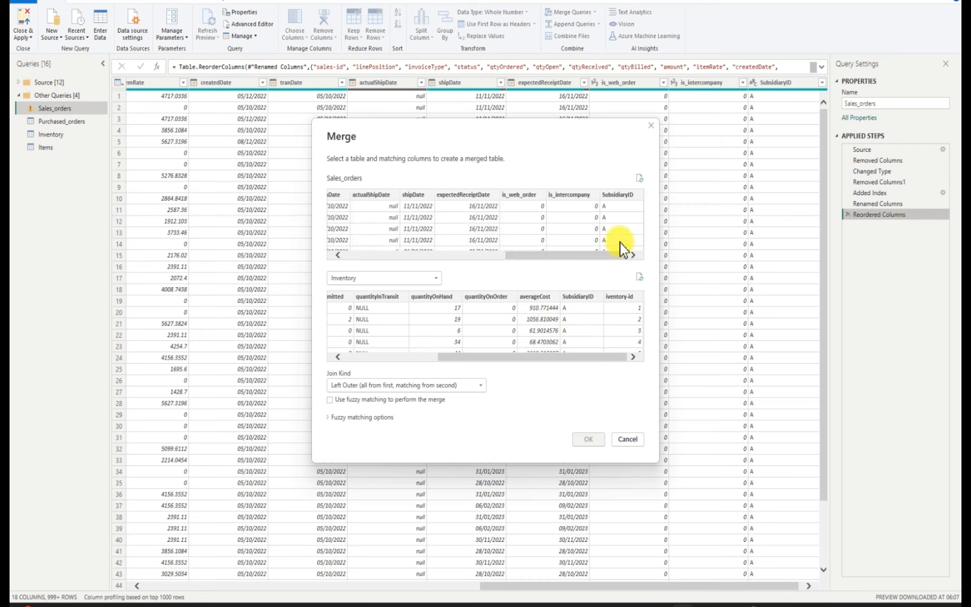
pyautogui.click(589, 297)
pyautogui.click(619, 193)
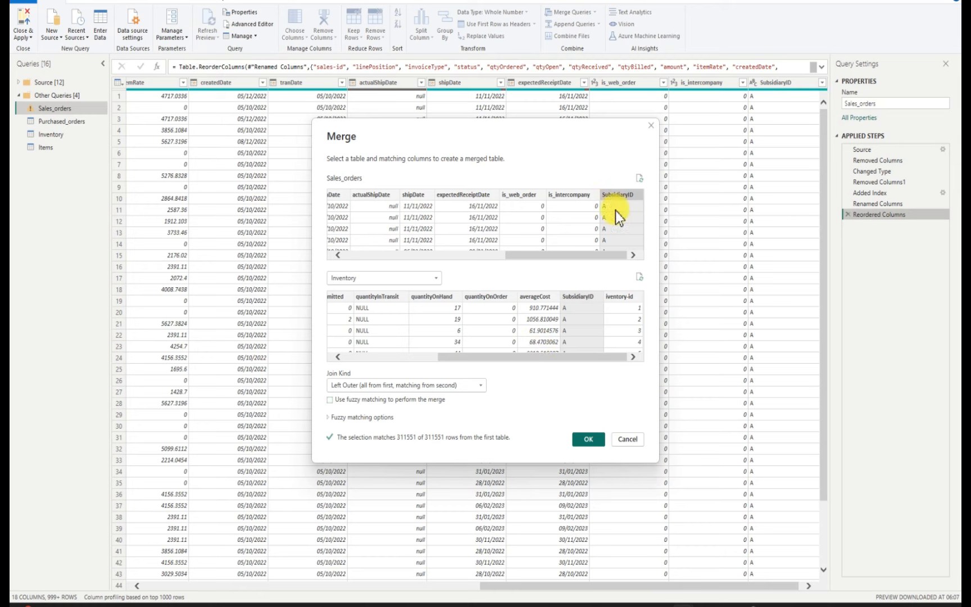
pyautogui.click(590, 439)
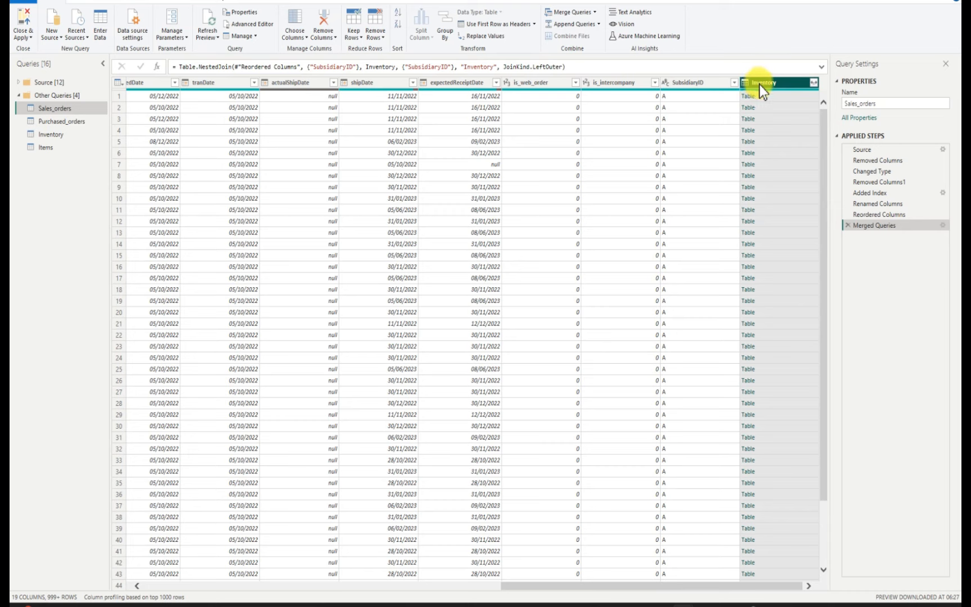
# Expand the merged Inventory column to include only iventory-id, keeping the original column name as prefix
pyautogui.click(814, 83)
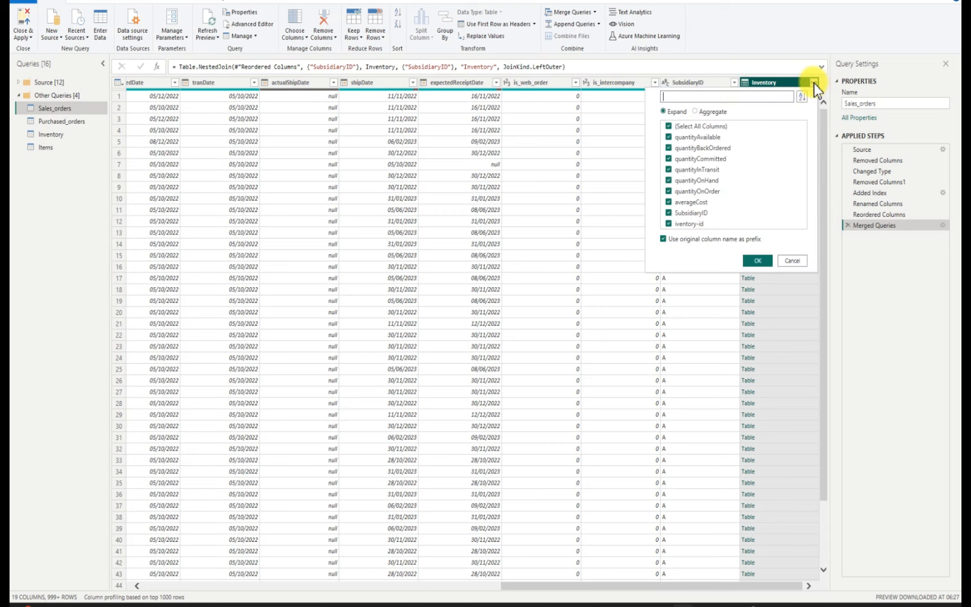
pyautogui.click(669, 128)
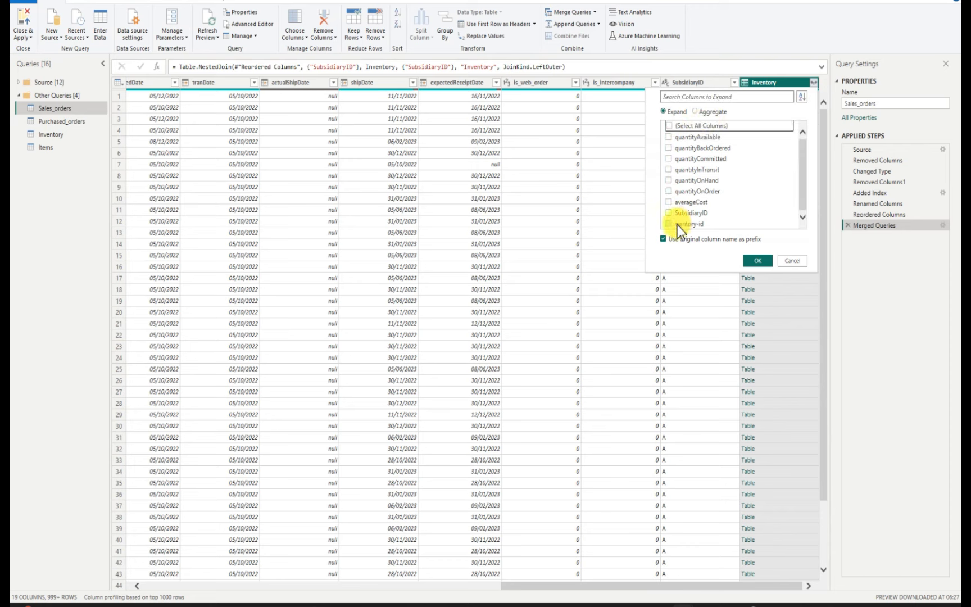
pyautogui.click(669, 224)
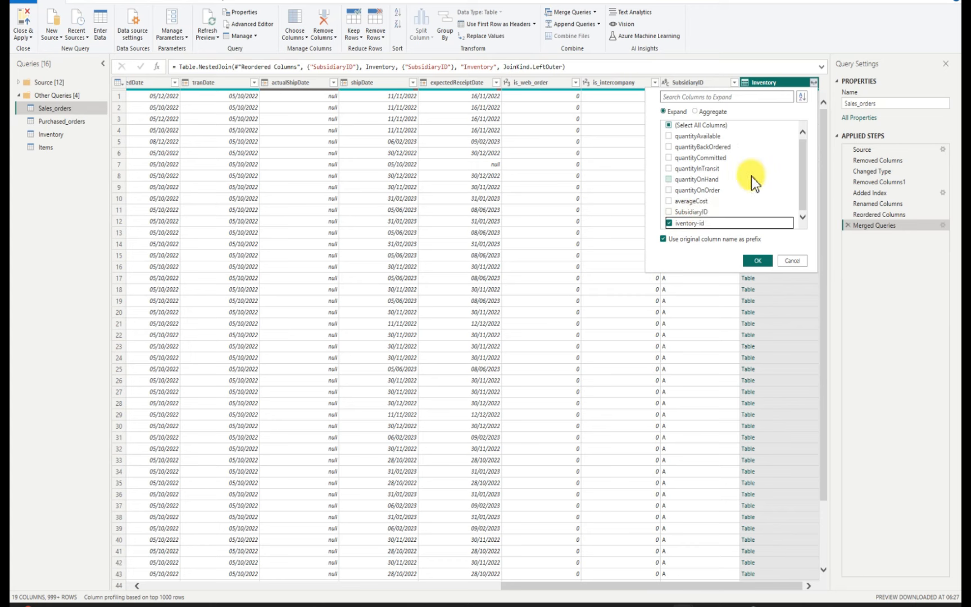
pyautogui.click(757, 262)
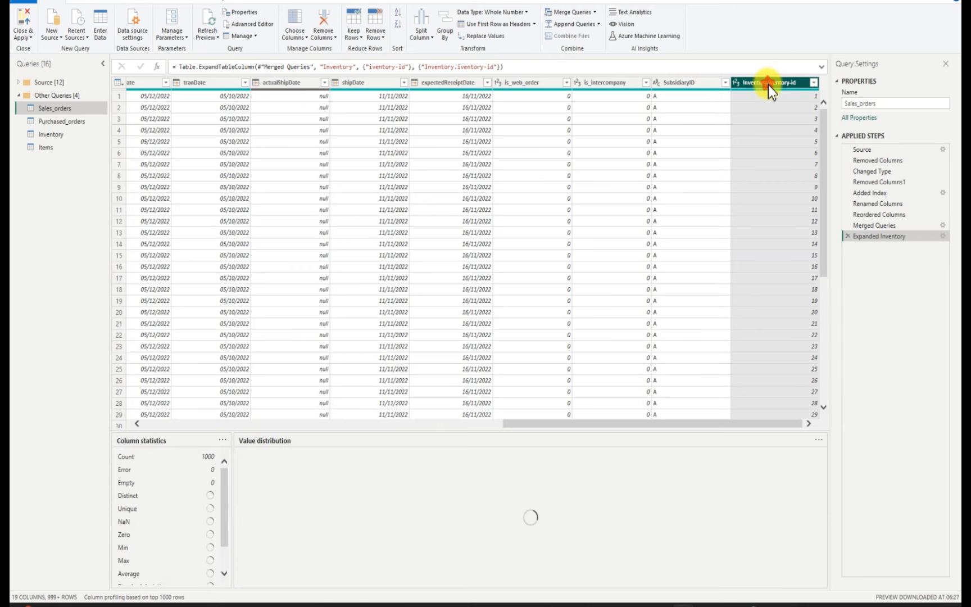
# Rename the expanded Inventory.iventory-id column as iventory-id
pyautogui.doubleClick(768, 83)
pyautogui.click(769, 84)
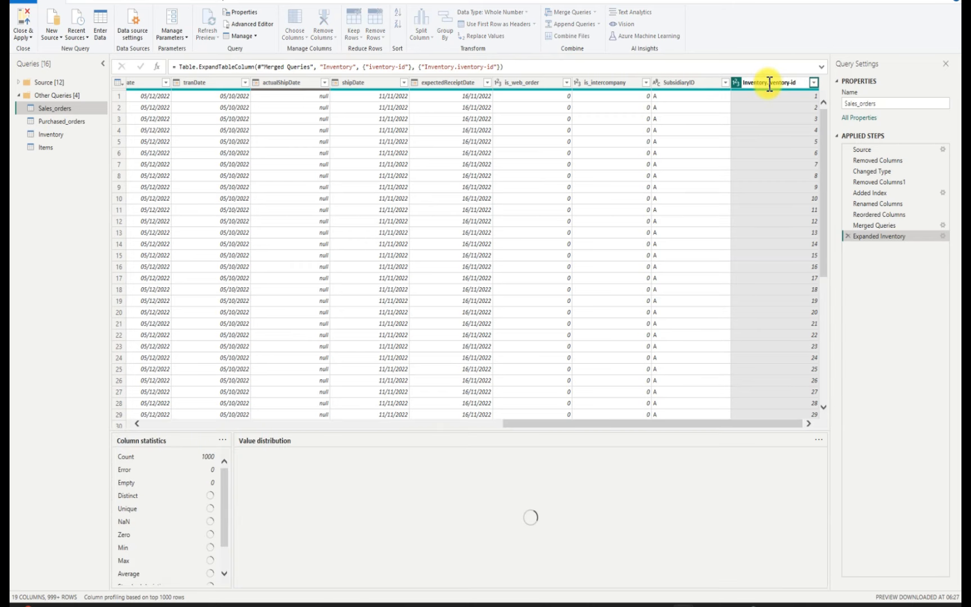
pyautogui.press('BackSpace')
pyautogui.press('BackSpace')
pyautogui.press('BackSpace')
pyautogui.press('BackSpace')
pyautogui.press('BackSpace')
pyautogui.press('BackSpace')
pyautogui.press('BackSpace')
pyautogui.press('BackSpace')
pyautogui.press('BackSpace')
pyautogui.press('BackSpace')
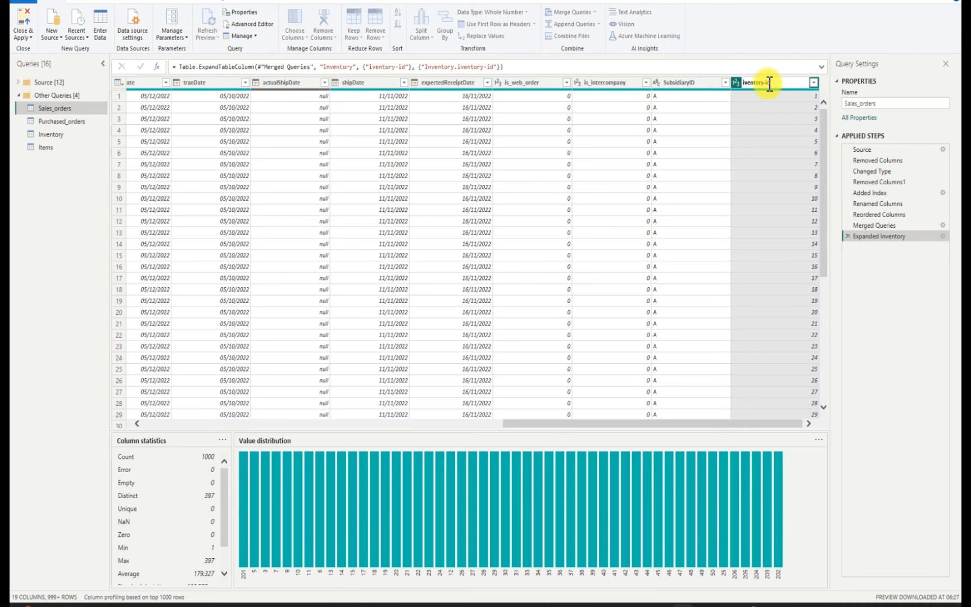
pyautogui.press('Return')
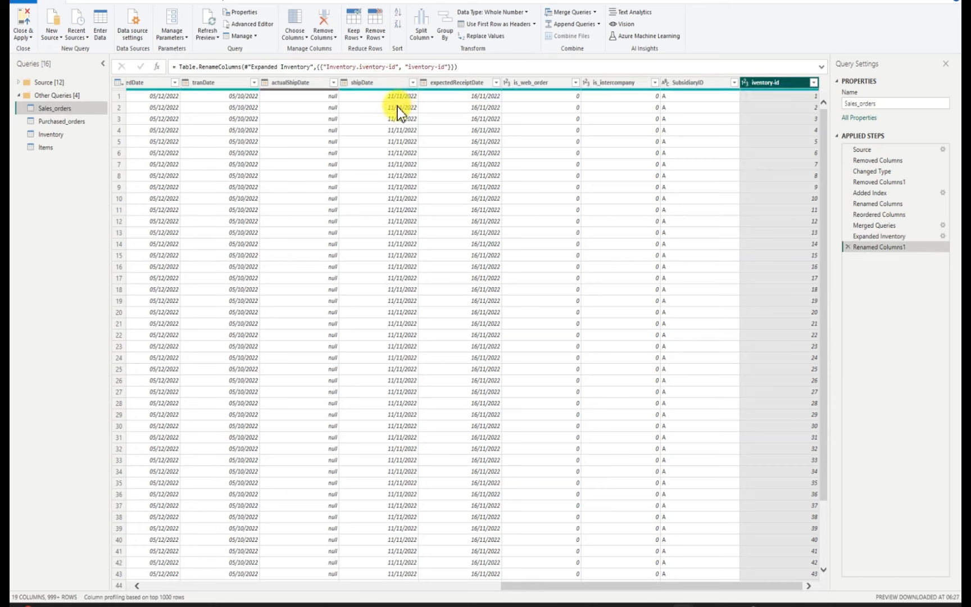
# Move the iventory-id column to the beginning of Sales_orders, and place it directly after the sales-id column
pyautogui.click(86, 2)
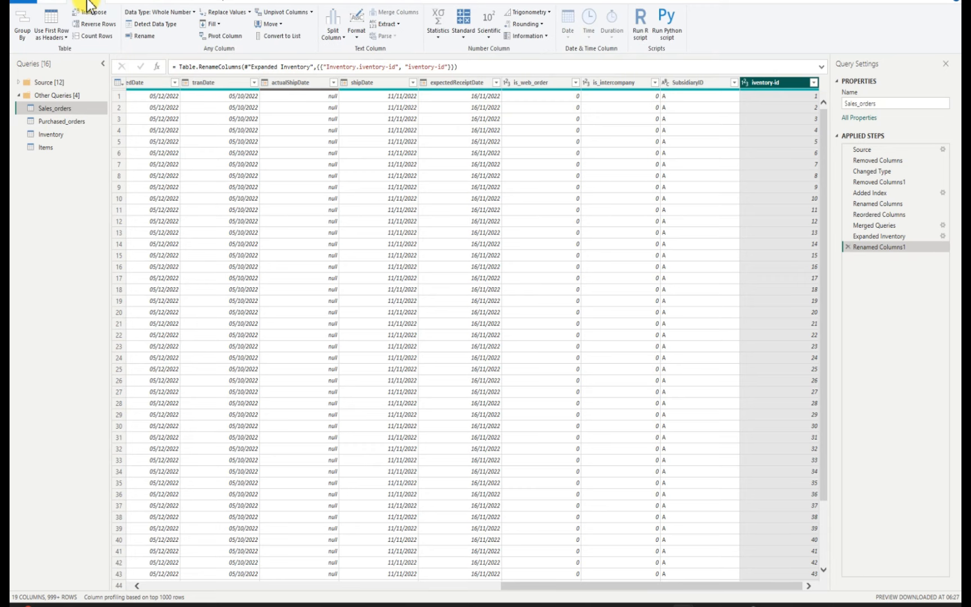
pyautogui.click(282, 24)
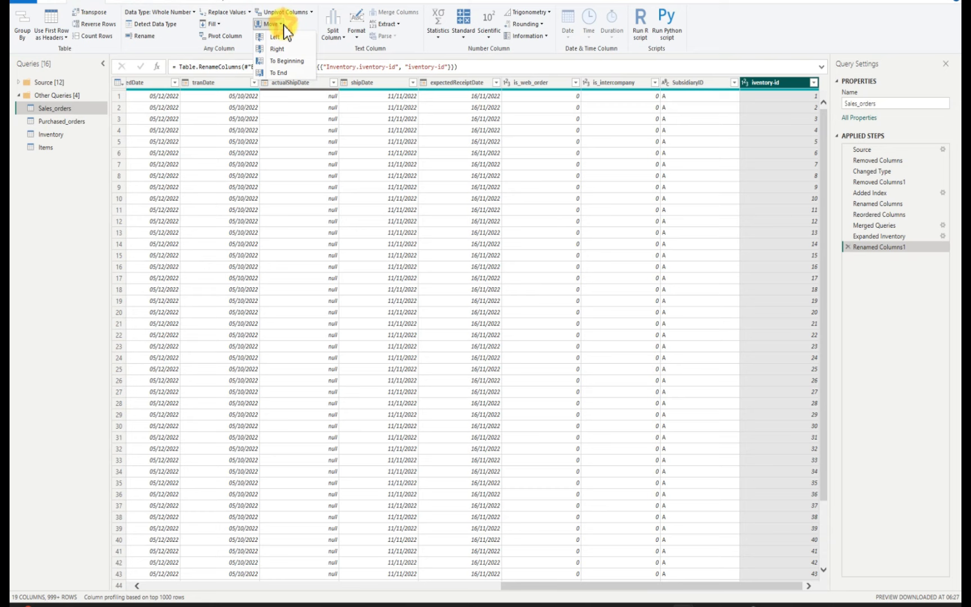
pyautogui.click(284, 61)
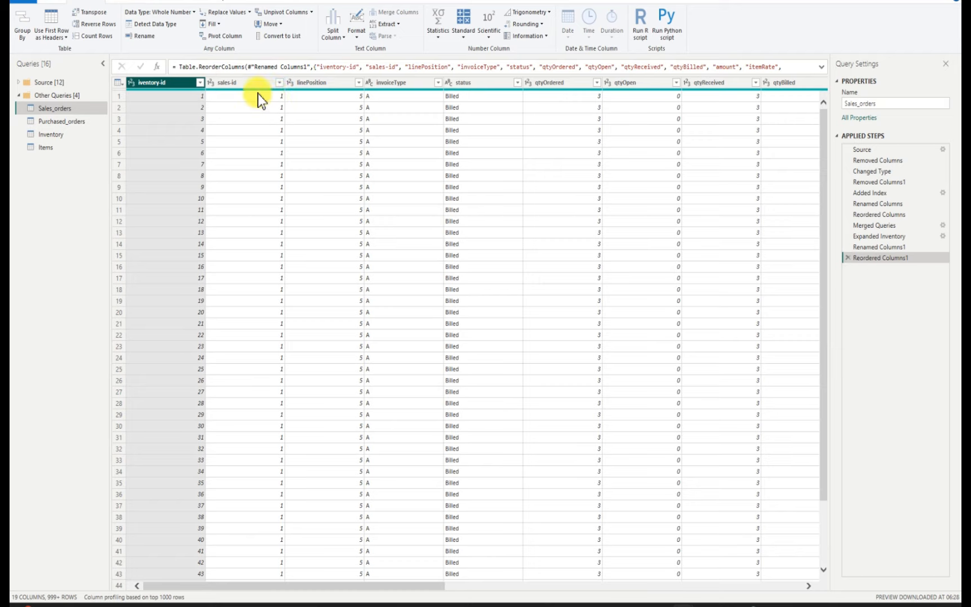
pyautogui.moveTo(177, 84); pyautogui.dragTo(256, 96)
pyautogui.moveTo(163, 82); pyautogui.dragTo(238, 146)
pyautogui.moveTo(163, 83); pyautogui.dragTo(288, 152)
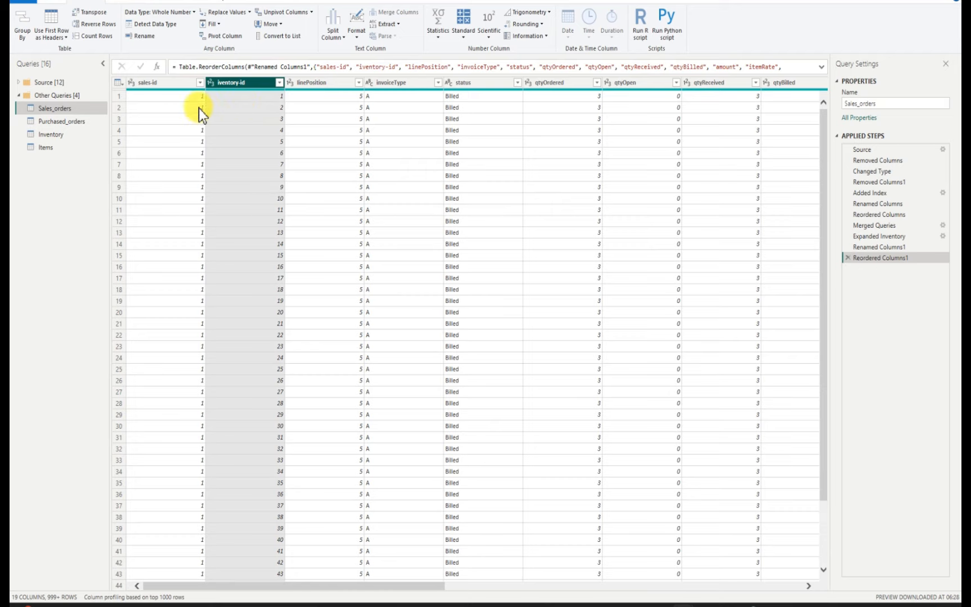
# Set up a left outer merge of Sales_orders with Purchased_orders, matching the SubsidiaryID columns of both tables
pyautogui.click(54, 2)
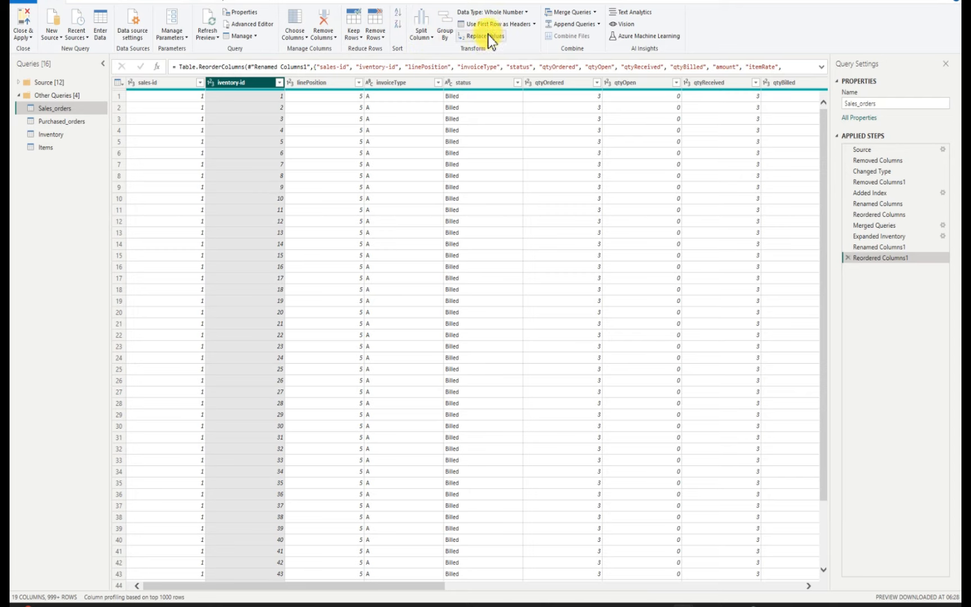
pyautogui.click(594, 11)
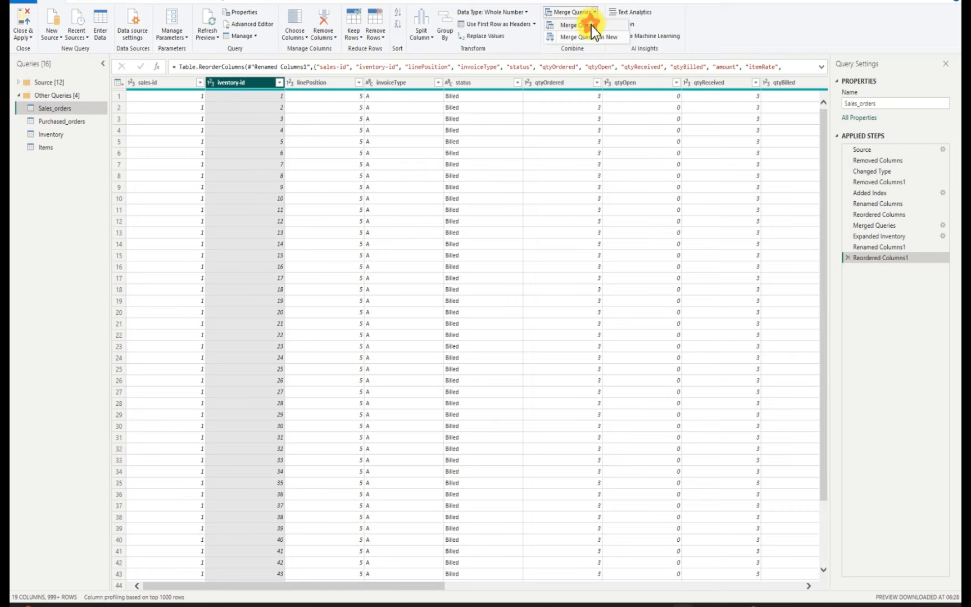
pyautogui.click(591, 25)
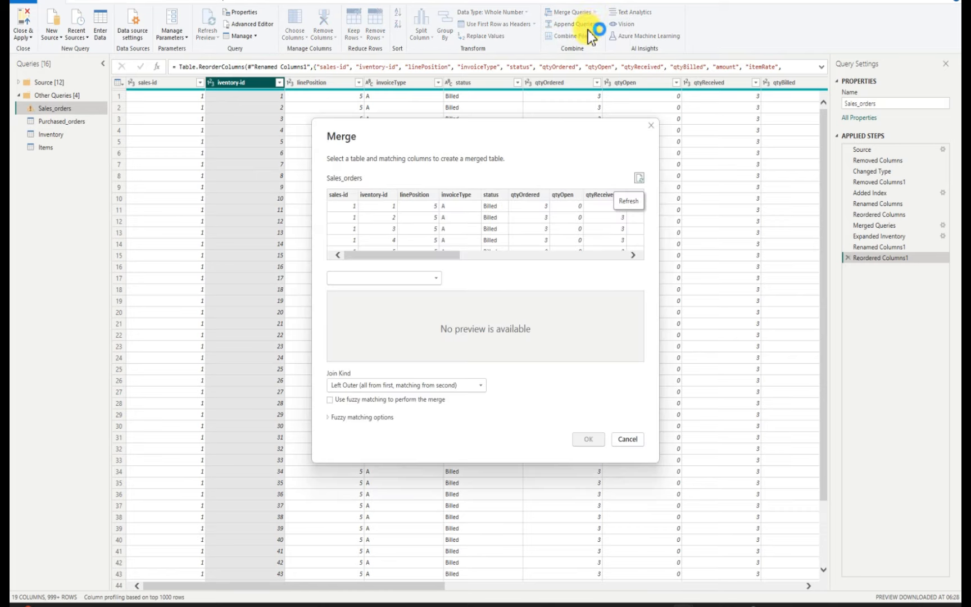
pyautogui.click(437, 279)
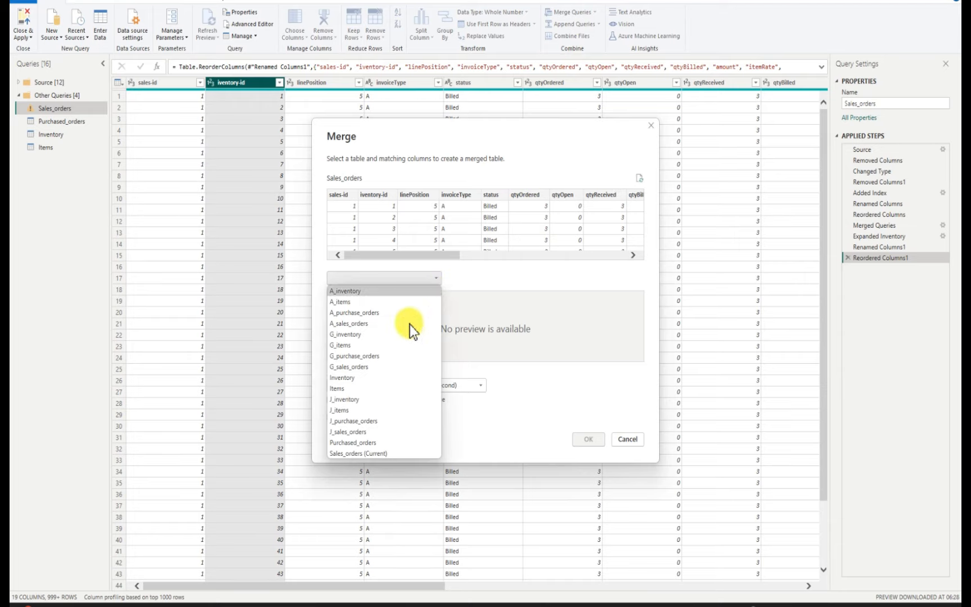
pyautogui.click(375, 442)
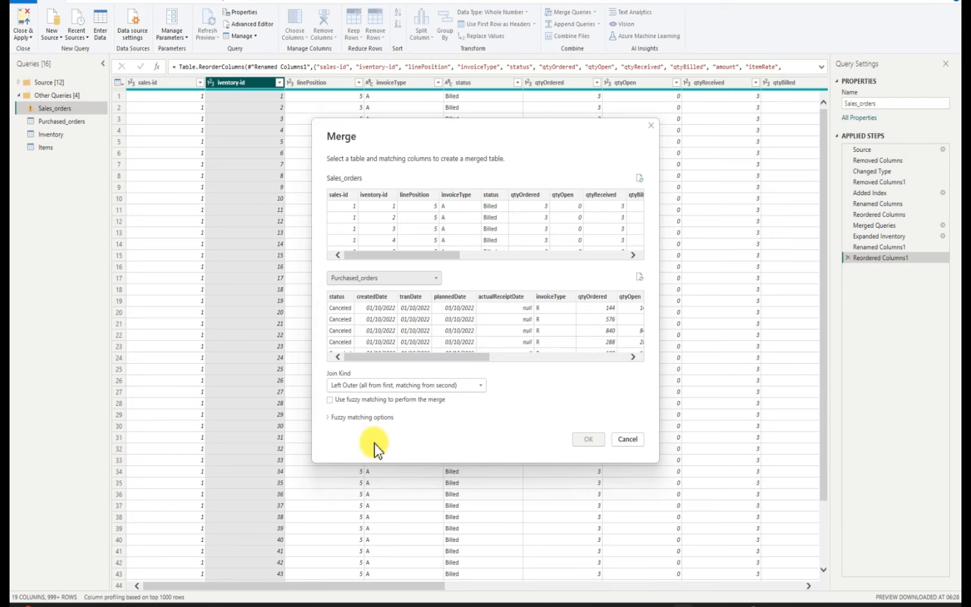
pyautogui.moveTo(463, 356); pyautogui.dragTo(665, 358)
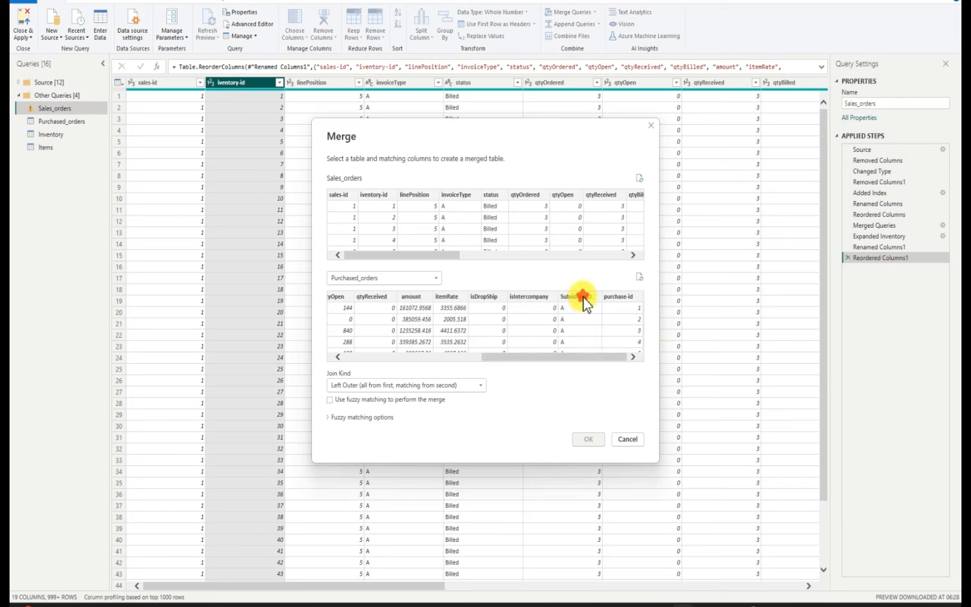
pyautogui.click(584, 298)
pyautogui.click(444, 256)
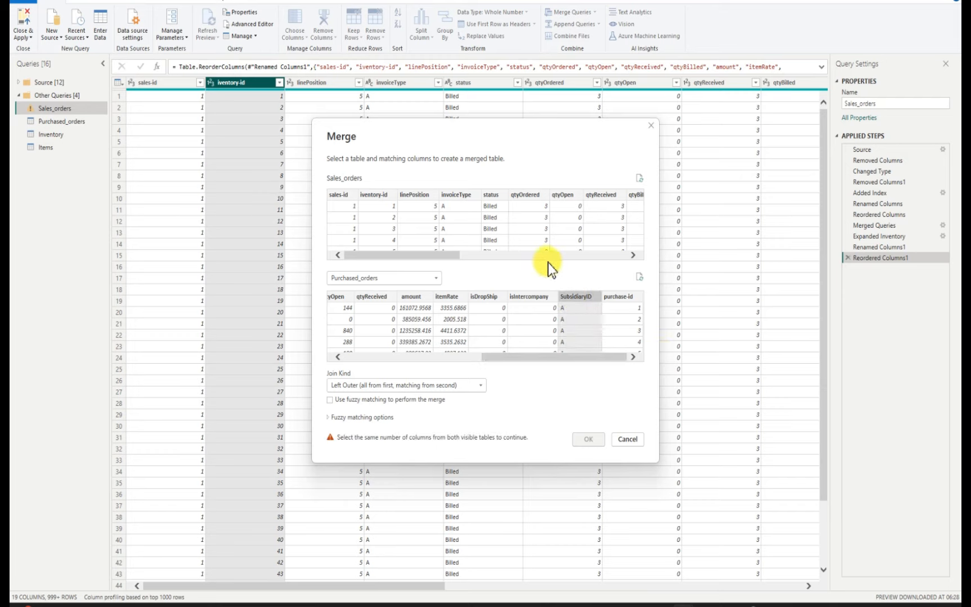
pyautogui.moveTo(459, 256); pyautogui.dragTo(642, 253)
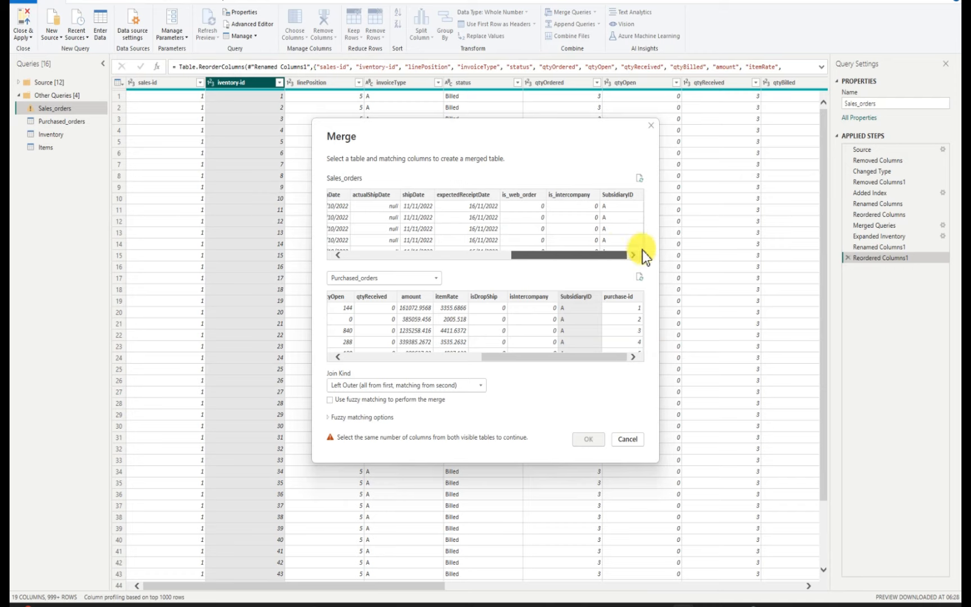
pyautogui.click(624, 195)
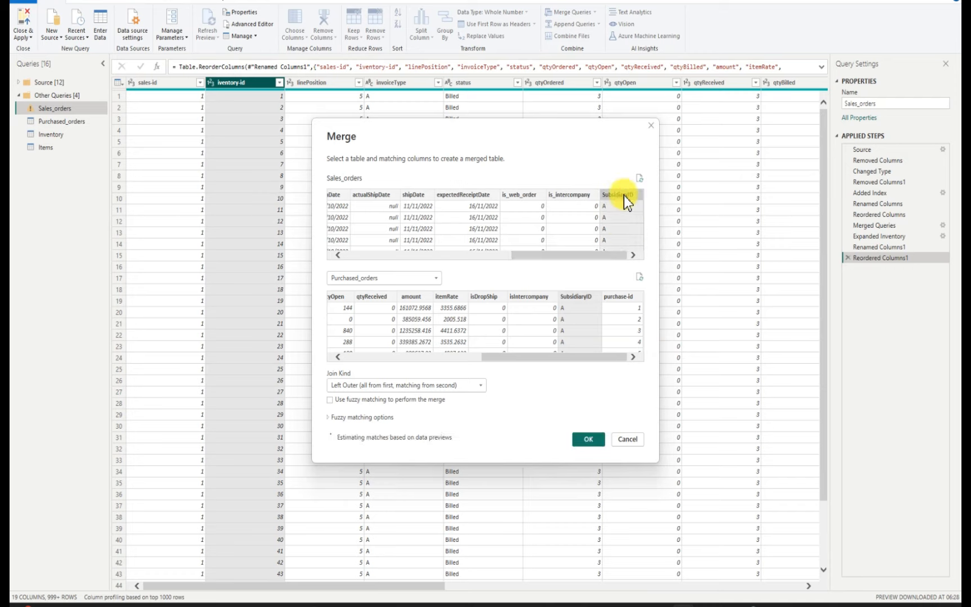
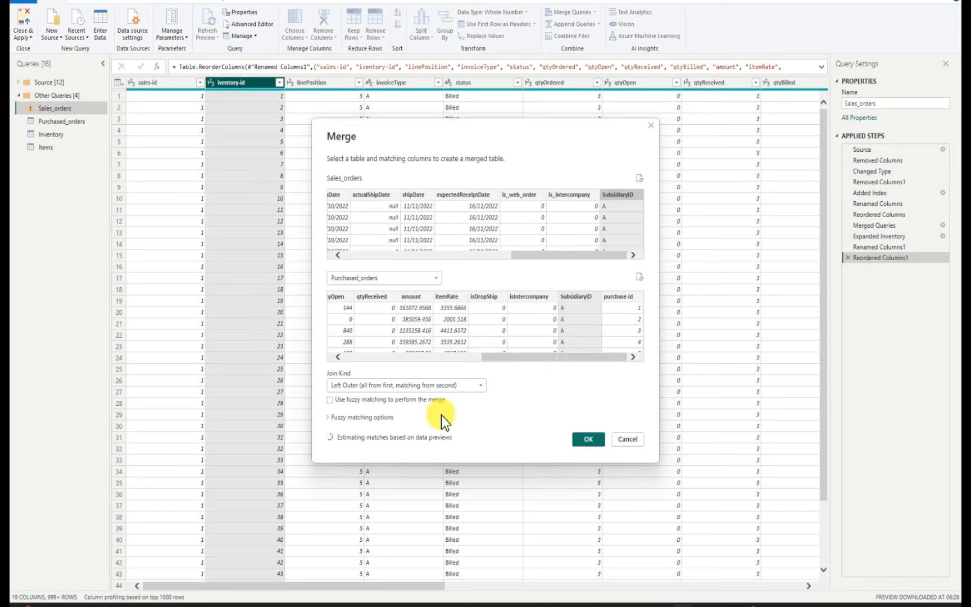
pyautogui.click(621, 440)
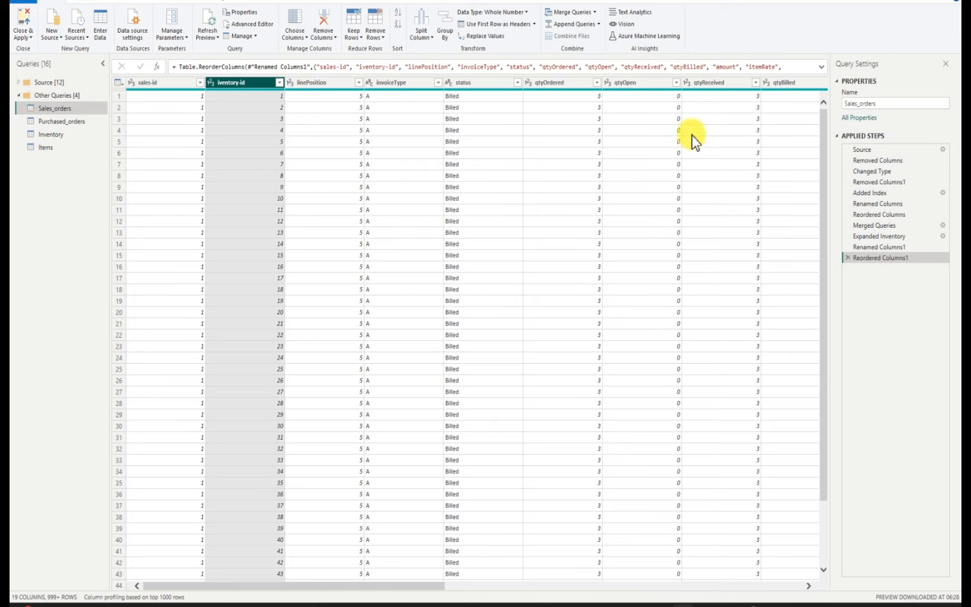
pyautogui.click(593, 12)
pyautogui.click(591, 23)
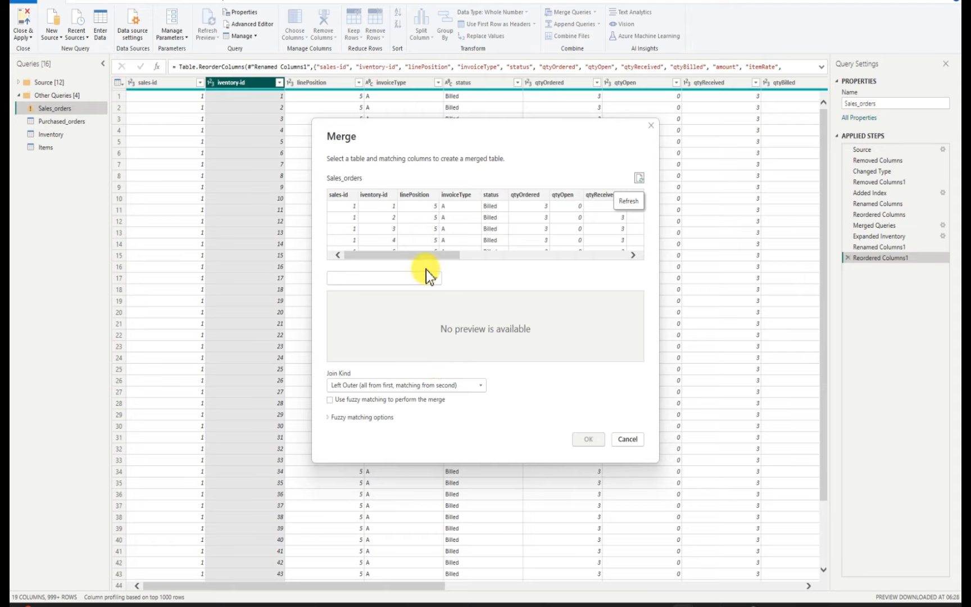
pyautogui.moveTo(438, 258); pyautogui.dragTo(455, 258)
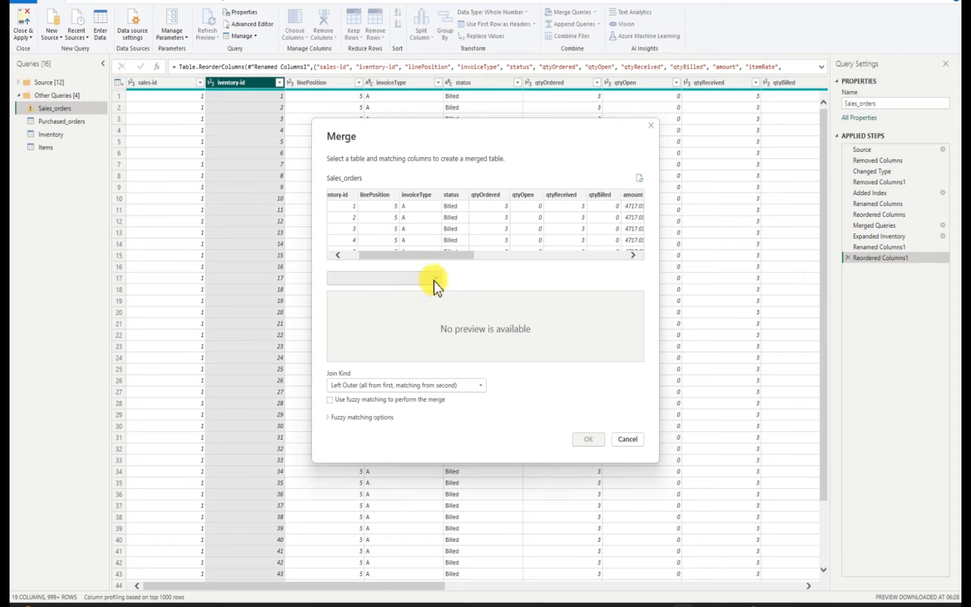
pyautogui.click(437, 281)
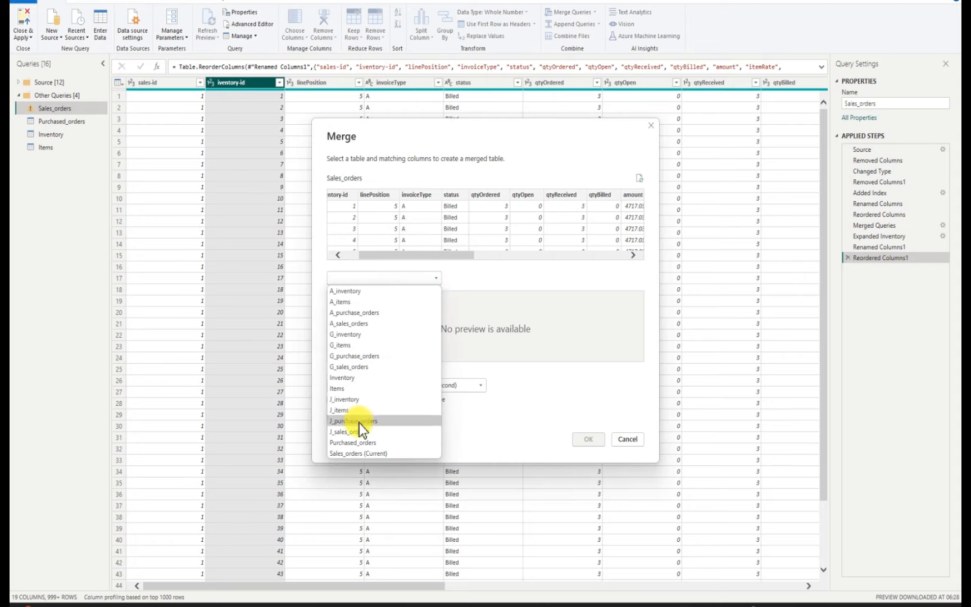
pyautogui.click(368, 443)
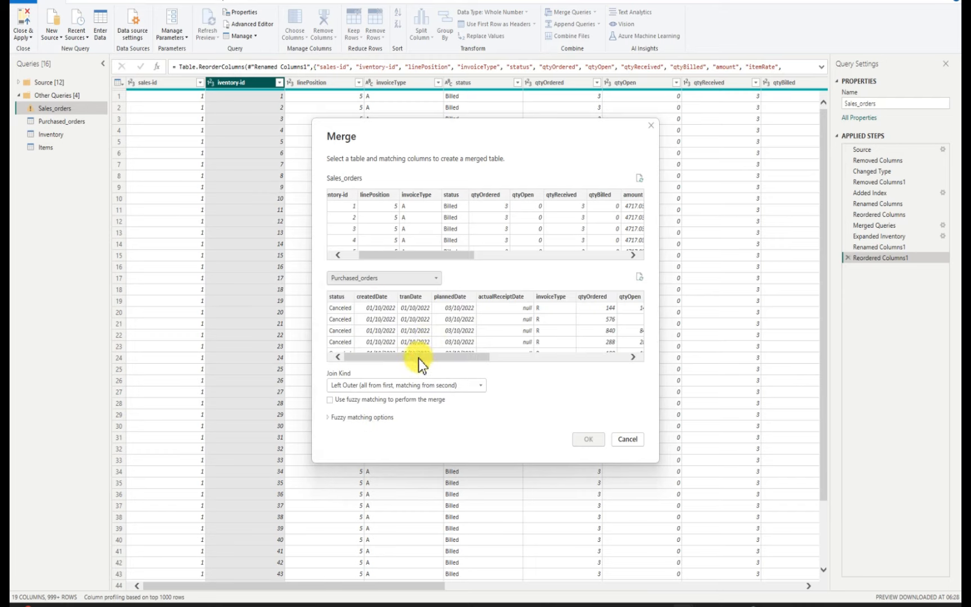
pyautogui.moveTo(418, 359); pyautogui.dragTo(603, 356)
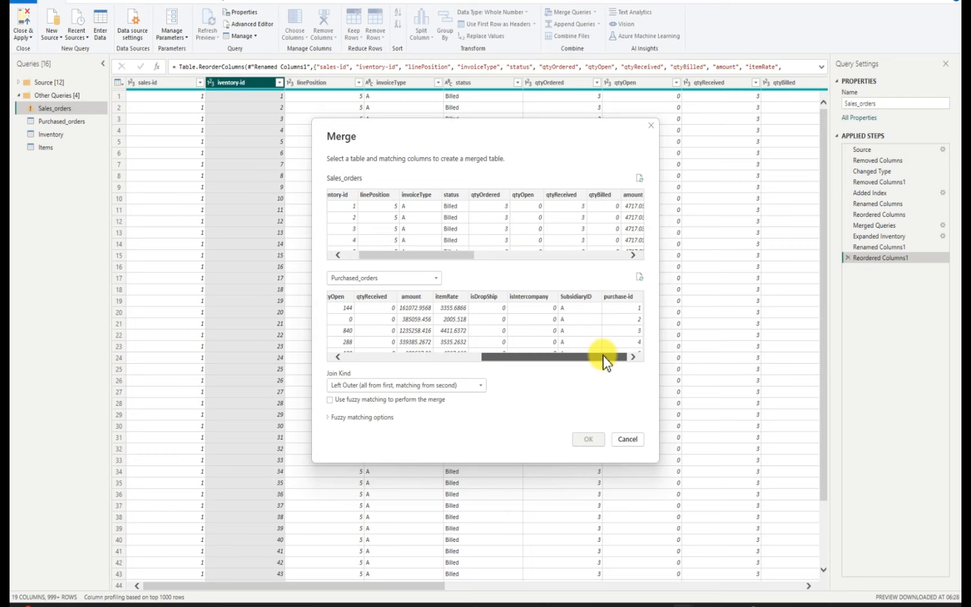
pyautogui.moveTo(422, 258); pyautogui.dragTo(370, 253)
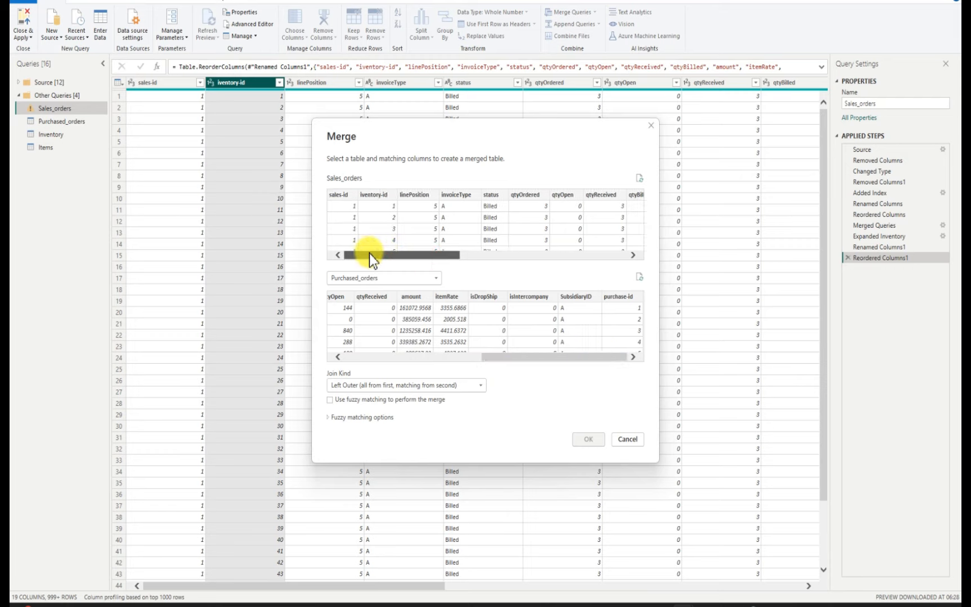
pyautogui.click(343, 195)
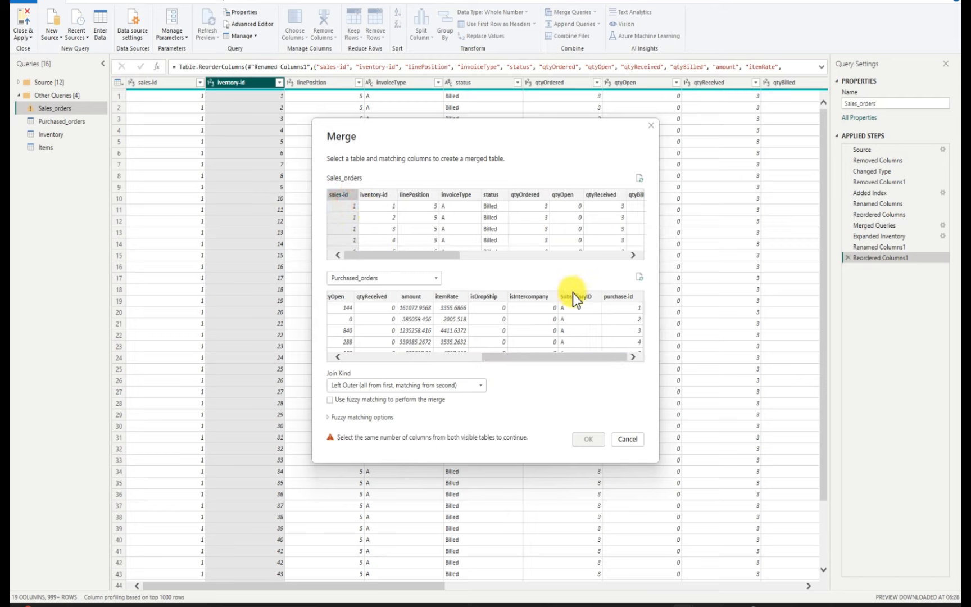
pyautogui.click(613, 298)
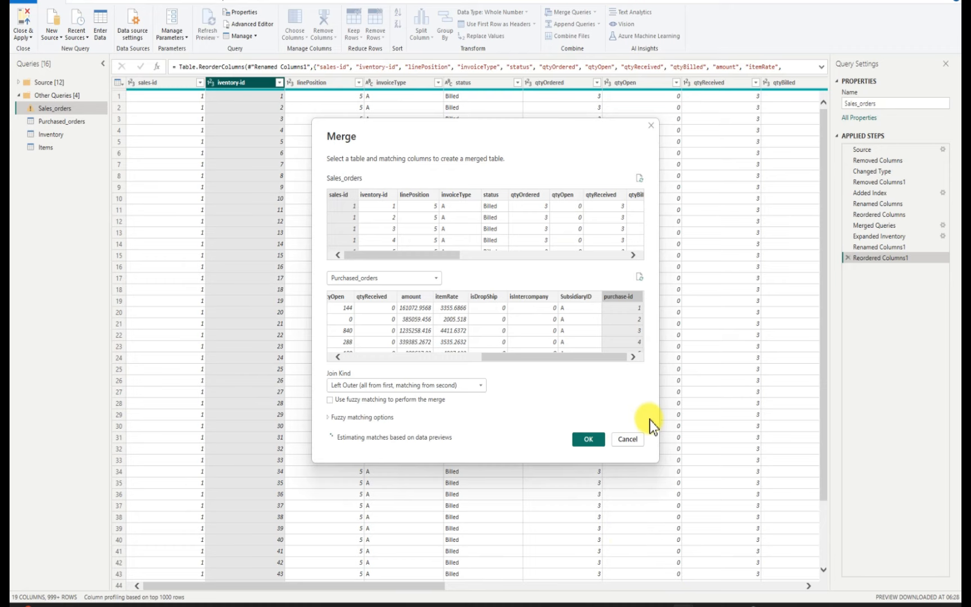
pyautogui.click(632, 440)
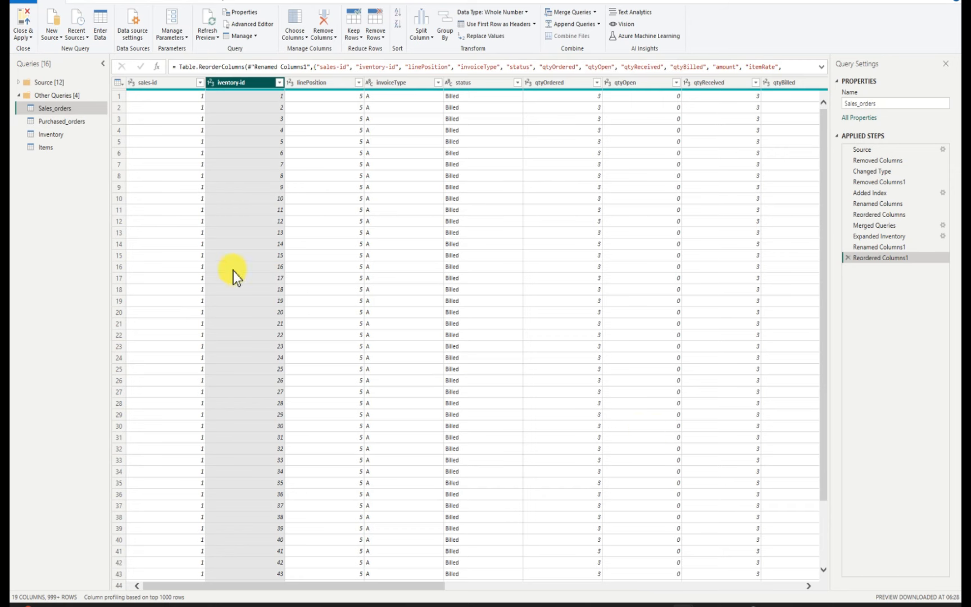
# Open the Purchased_orders query and review its columns through SubsidiaryID and purchase-id
pyautogui.click(65, 123)
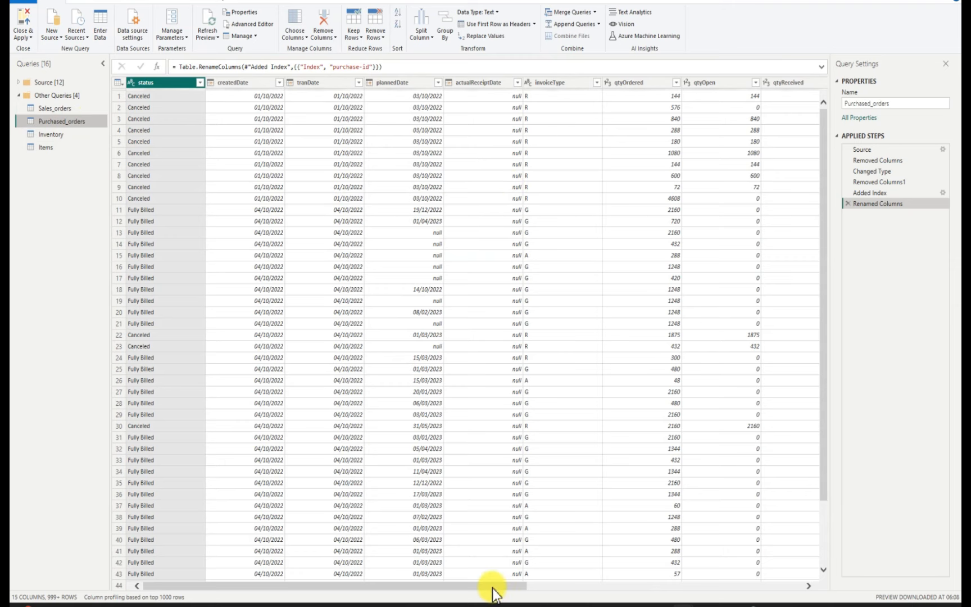
pyautogui.hscroll(1, 501, 584)
pyautogui.hscroll(5, 587, 560)
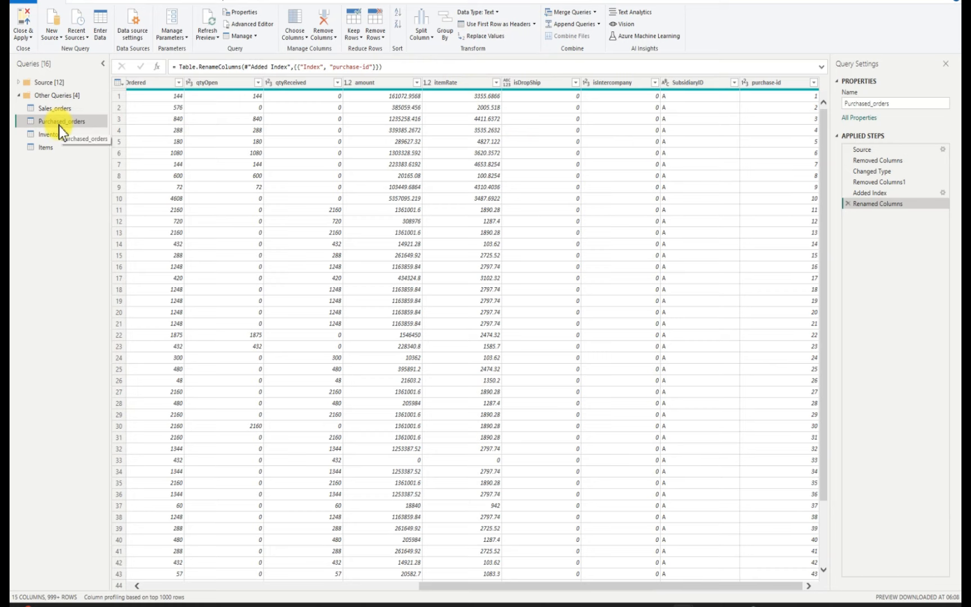
pyautogui.click(595, 12)
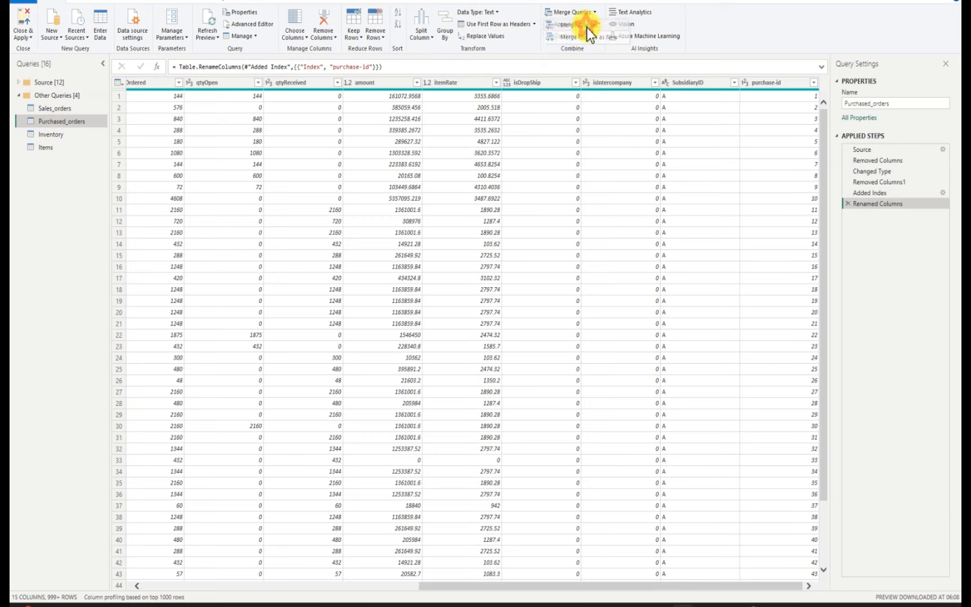
pyautogui.click(586, 26)
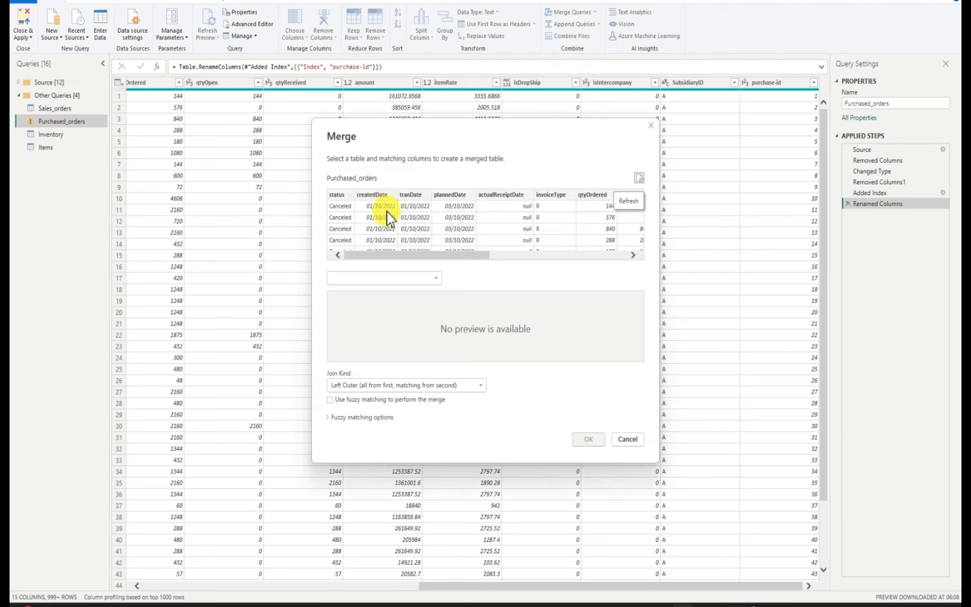
pyautogui.click(436, 278)
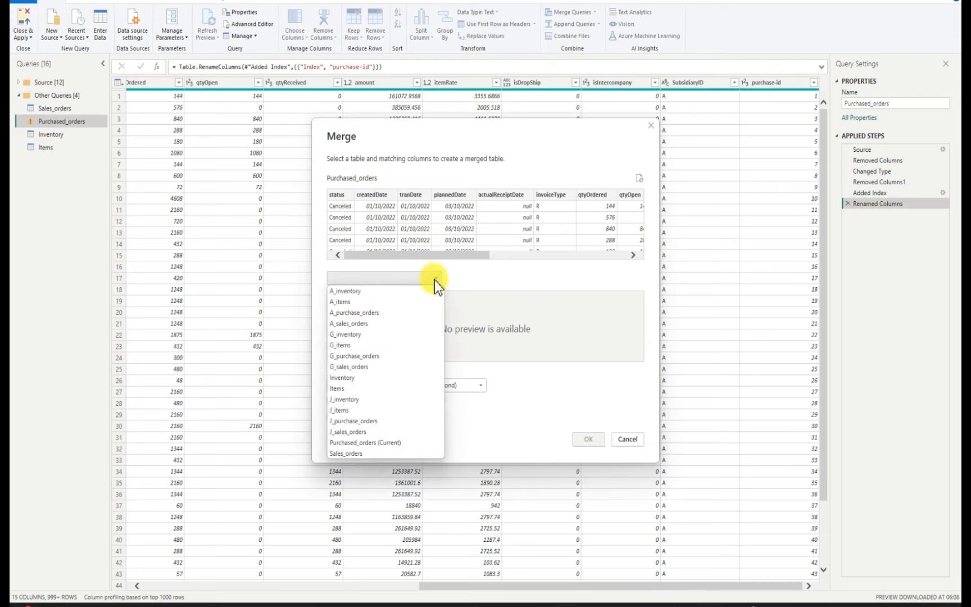
pyautogui.click(358, 454)
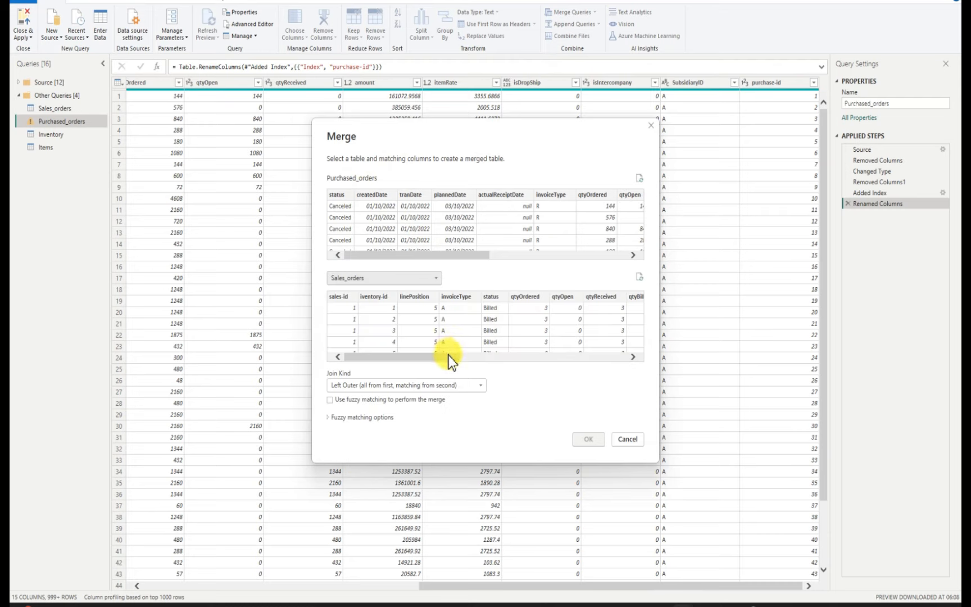
pyautogui.moveTo(448, 355); pyautogui.dragTo(634, 346)
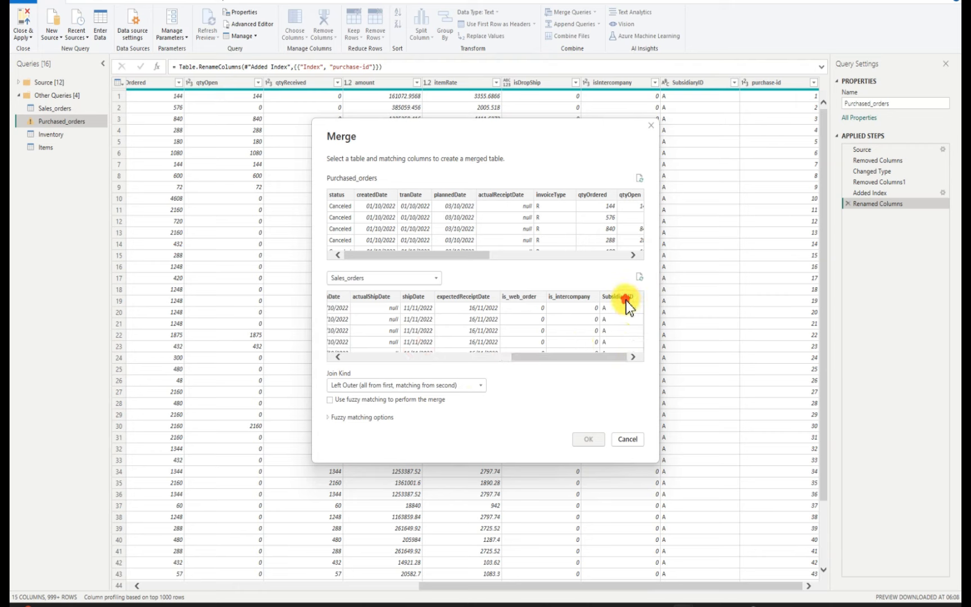
pyautogui.click(626, 299)
pyautogui.moveTo(477, 257); pyautogui.dragTo(641, 252)
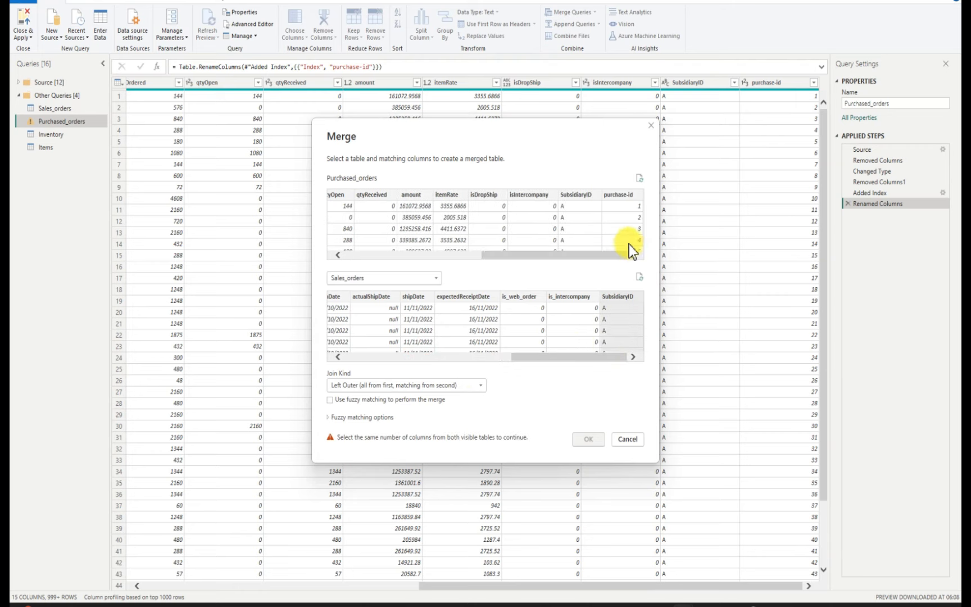
pyautogui.click(577, 198)
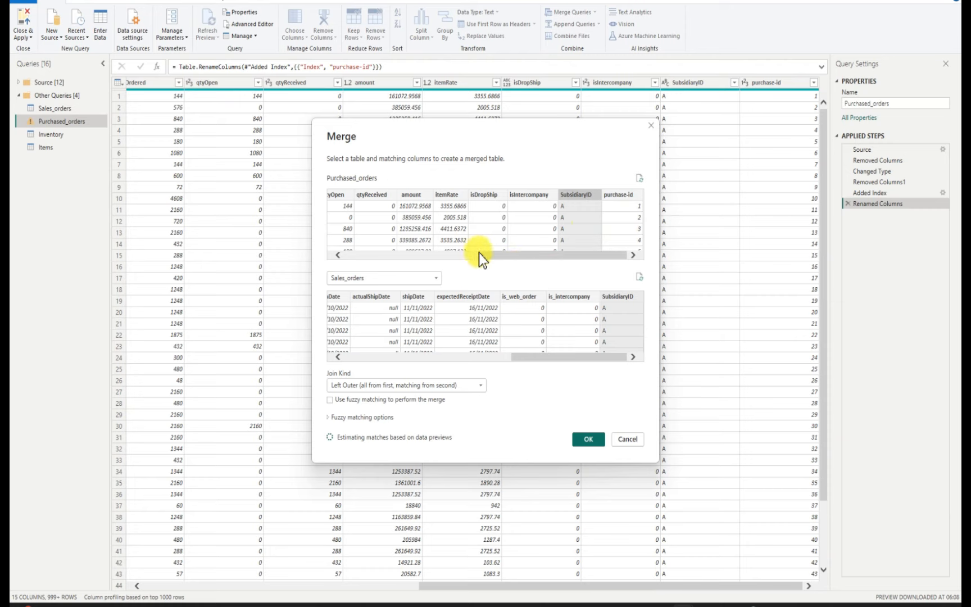
pyautogui.moveTo(483, 255); pyautogui.dragTo(547, 255)
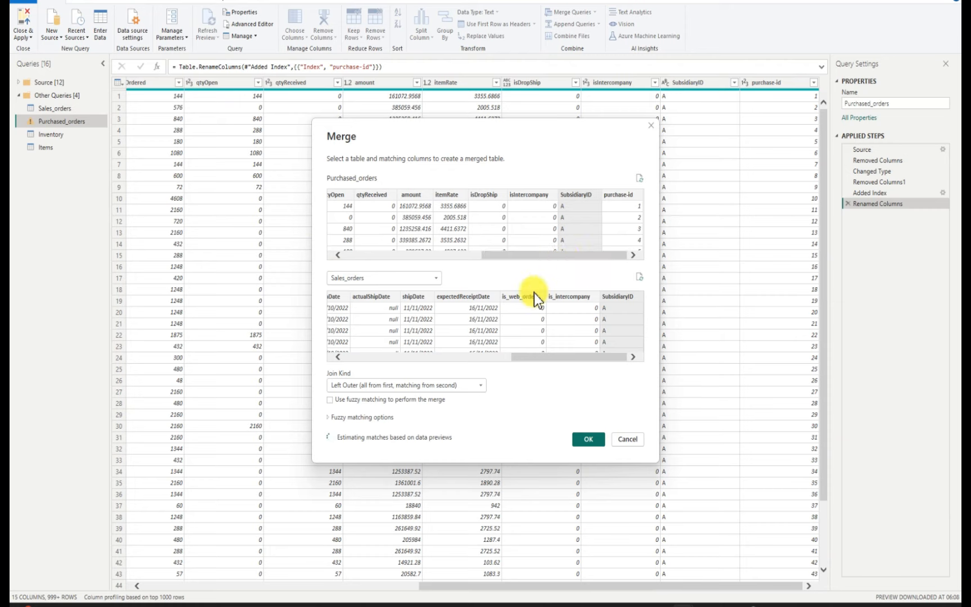
pyautogui.moveTo(542, 358); pyautogui.dragTo(603, 348)
pyautogui.moveTo(589, 362); pyautogui.dragTo(626, 356)
pyautogui.click(636, 440)
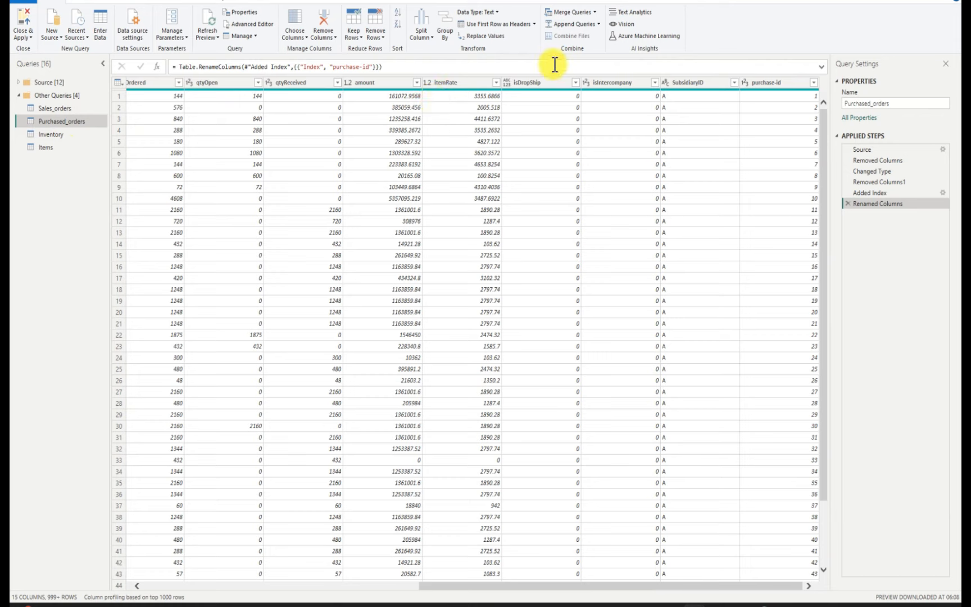
# Merge Purchased_orders with Inventory using a left outer join that matches the SubsidiaryID columns of both tables
pyautogui.click(593, 13)
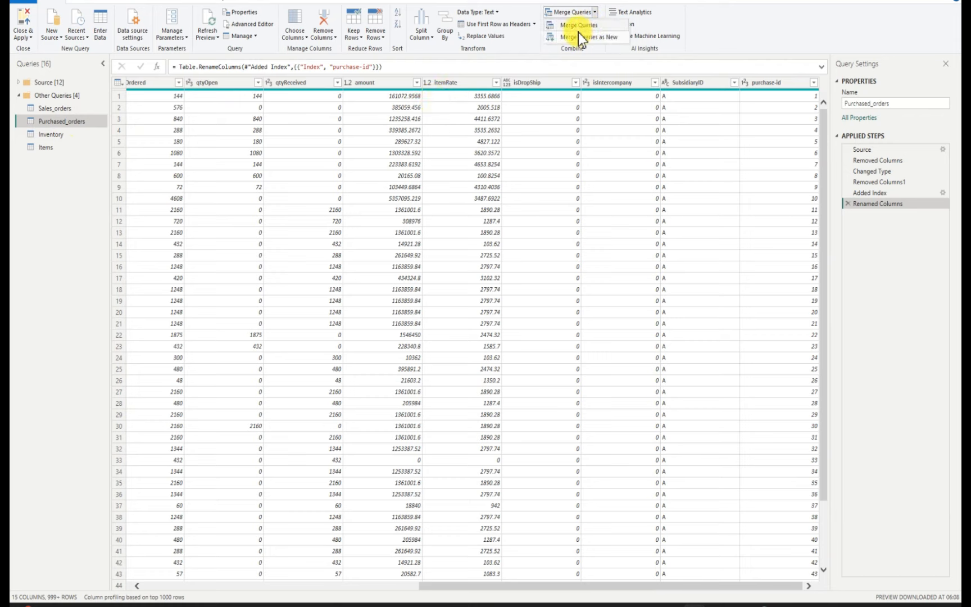
pyautogui.click(571, 25)
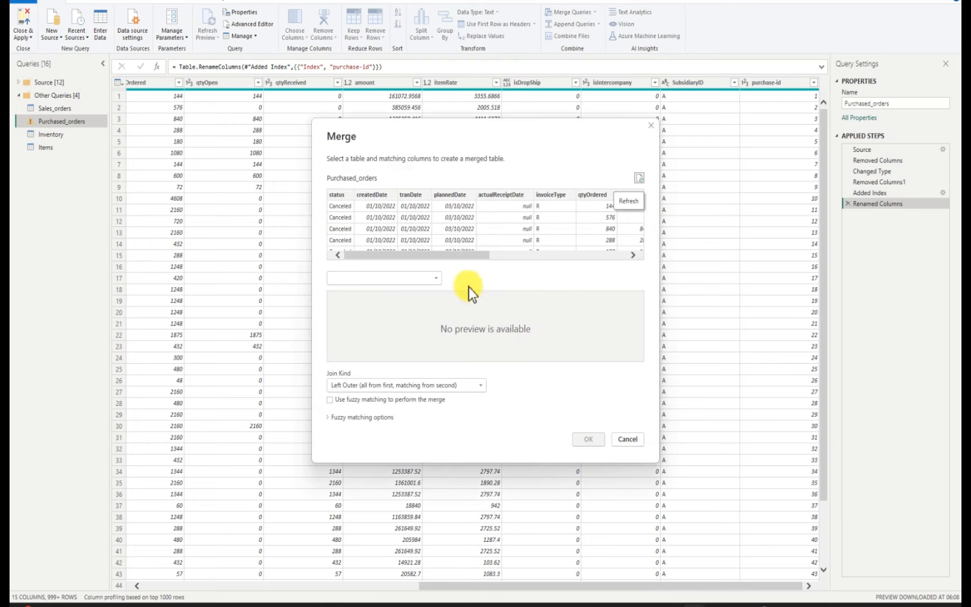
pyautogui.click(437, 279)
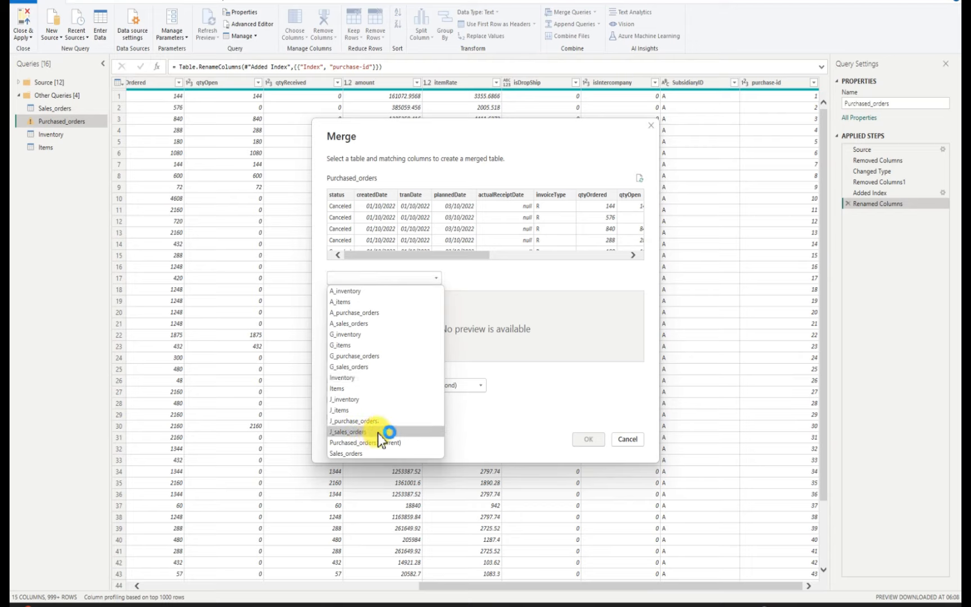
pyautogui.click(358, 378)
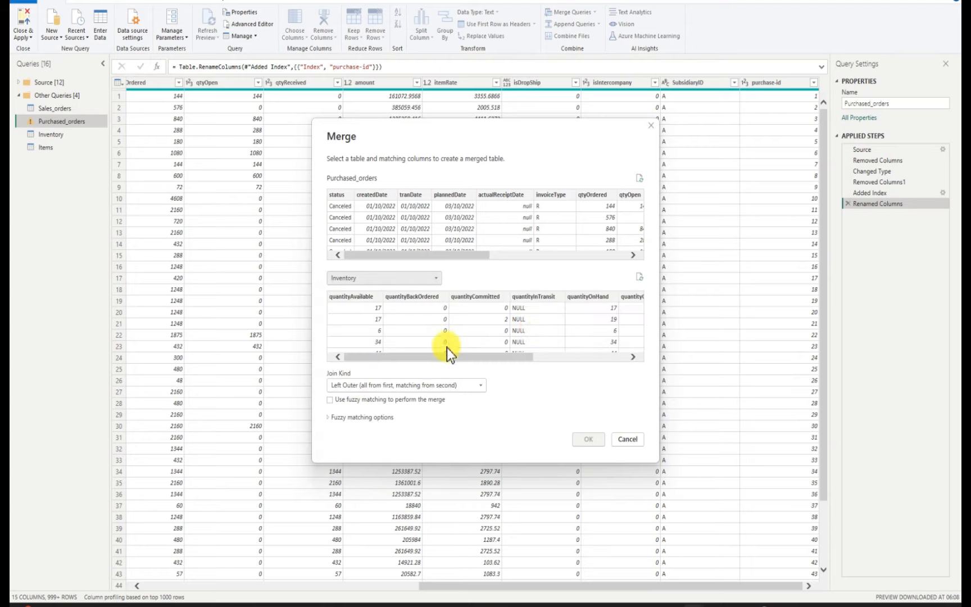
pyautogui.moveTo(480, 363); pyautogui.dragTo(625, 358)
pyautogui.click(589, 298)
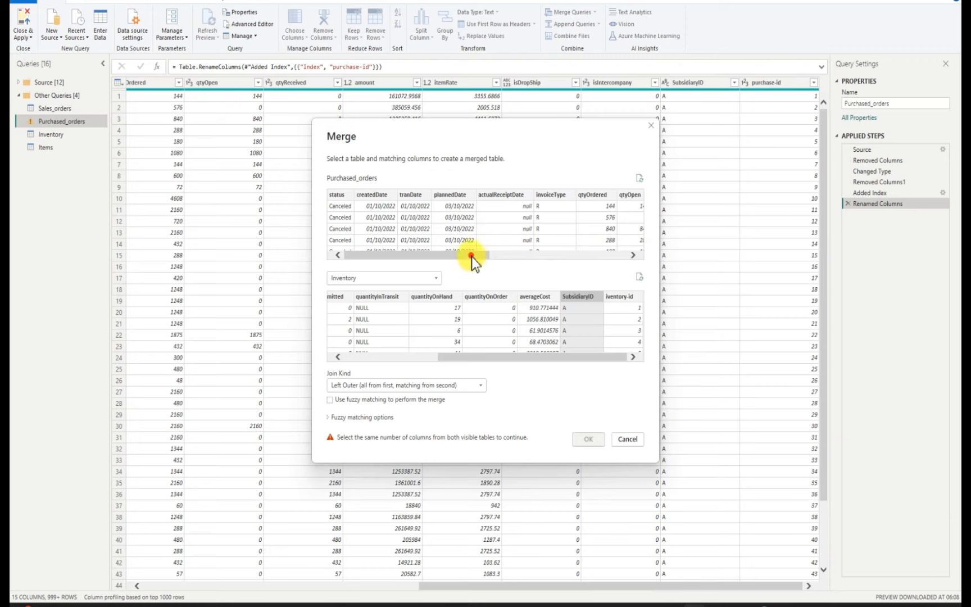
pyautogui.moveTo(471, 256); pyautogui.dragTo(646, 269)
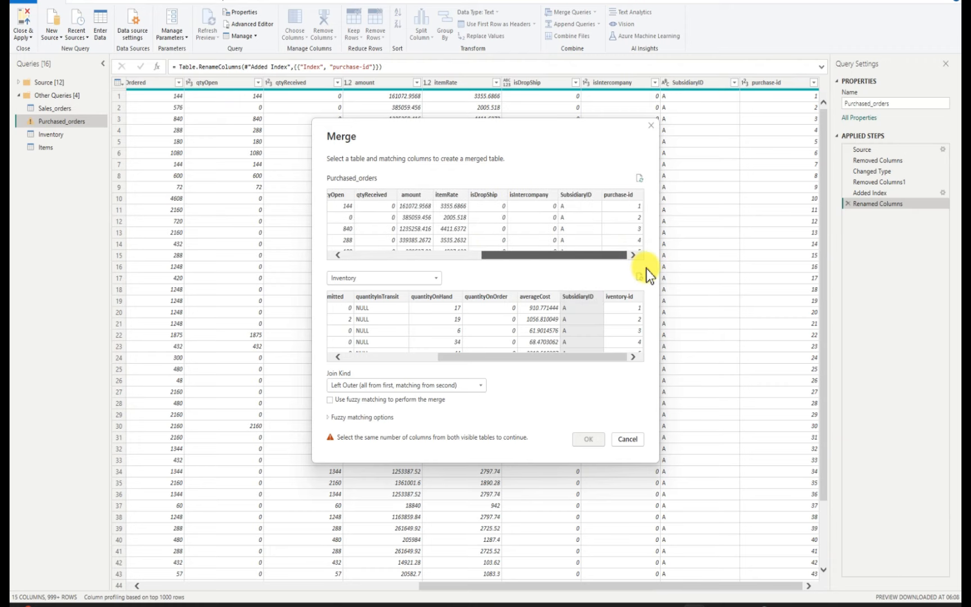
pyautogui.click(577, 195)
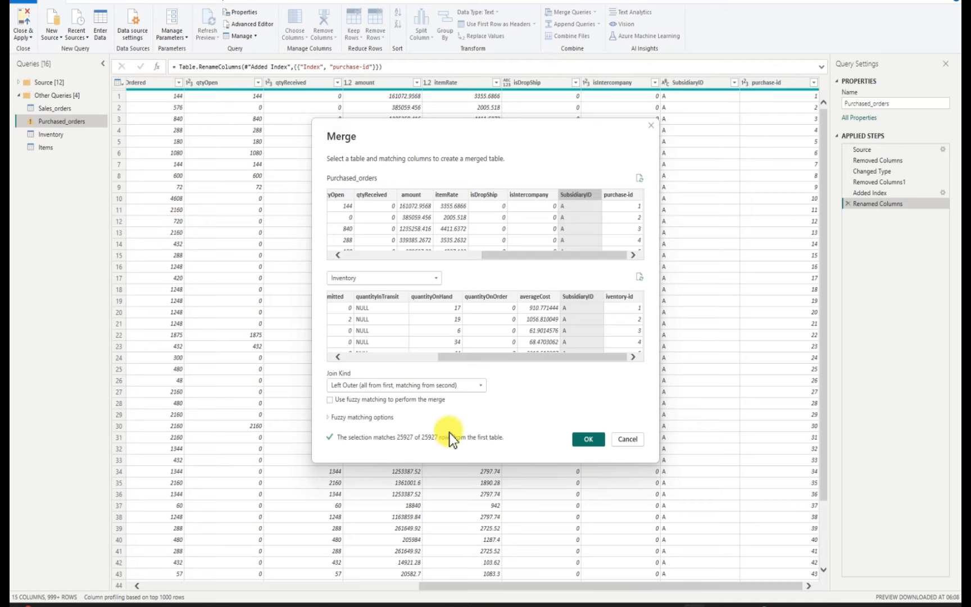
pyautogui.click(588, 438)
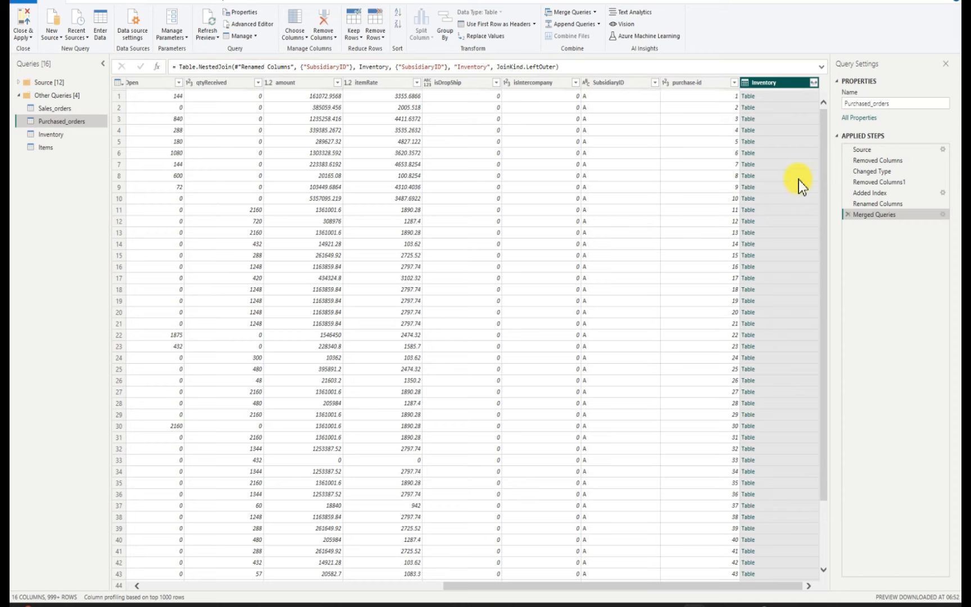
# Expand the merged Inventory column in Purchased_orders to include only iventory-id, keeping the original column name as prefix
pyautogui.click(814, 83)
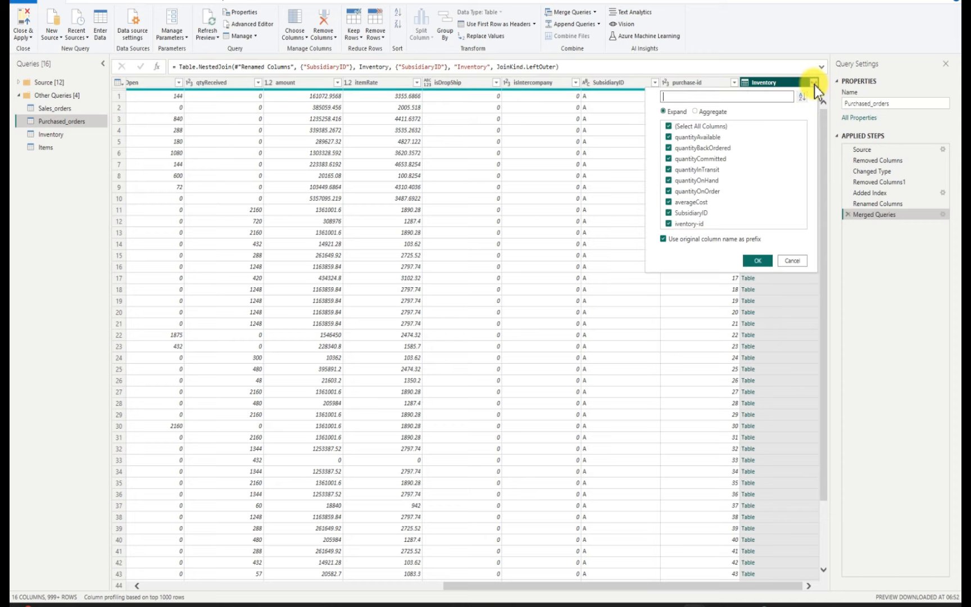
pyautogui.click(670, 126)
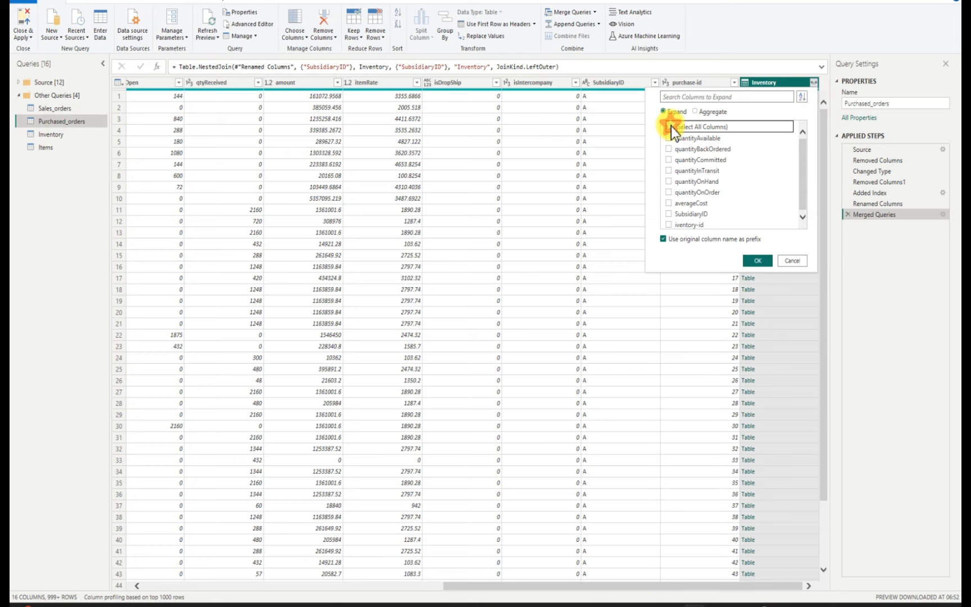
pyautogui.click(669, 223)
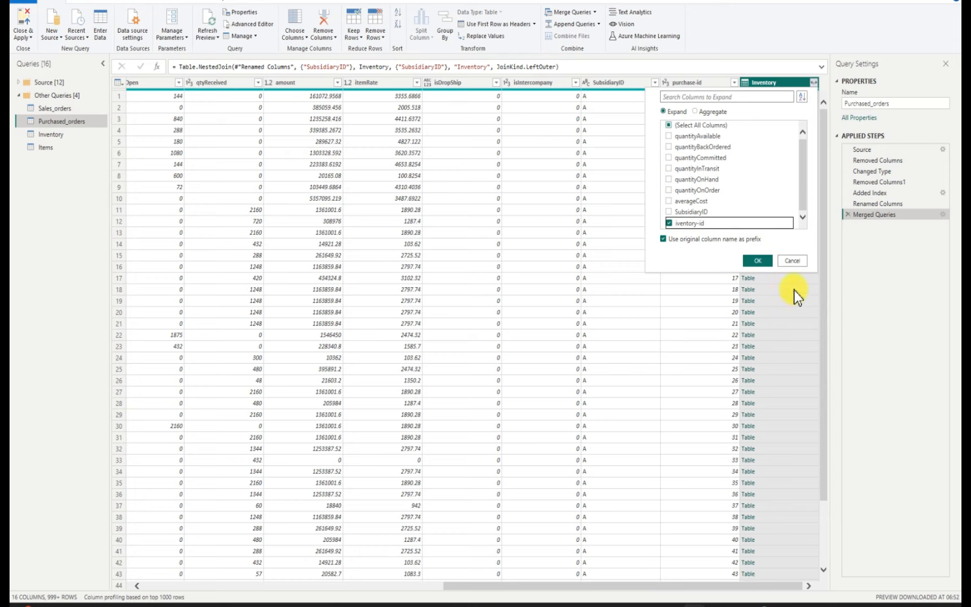
pyautogui.click(758, 261)
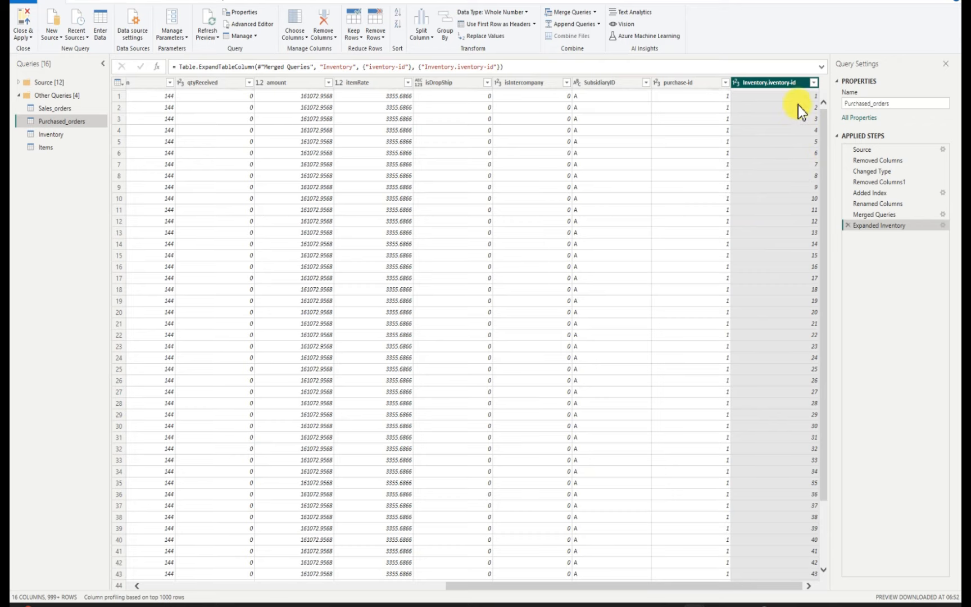
# Rename the expanded Inventory.iventory-id column in Purchased_orders as iventory-id
pyautogui.click(768, 83)
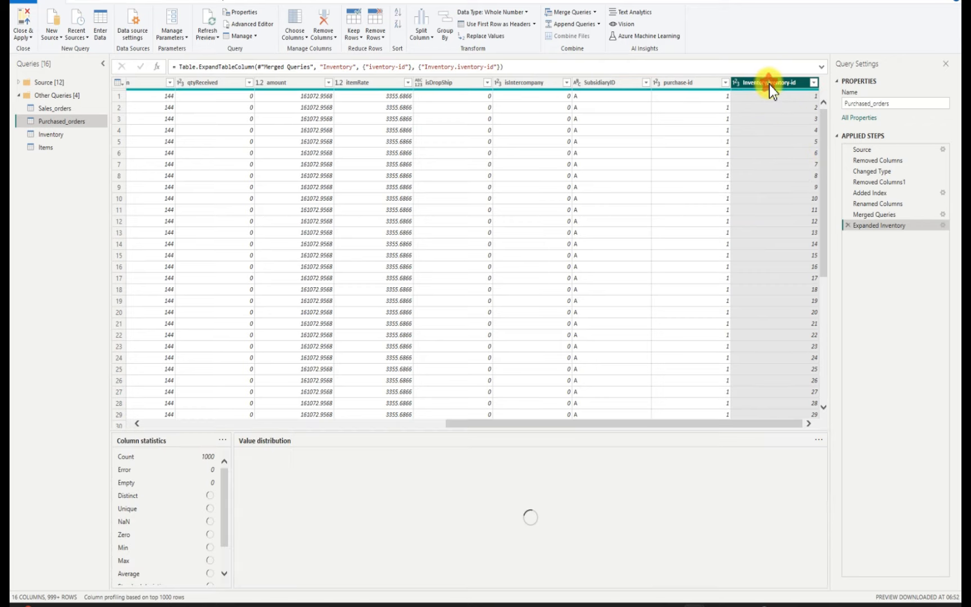
pyautogui.doubleClick(769, 83)
pyautogui.click(771, 83)
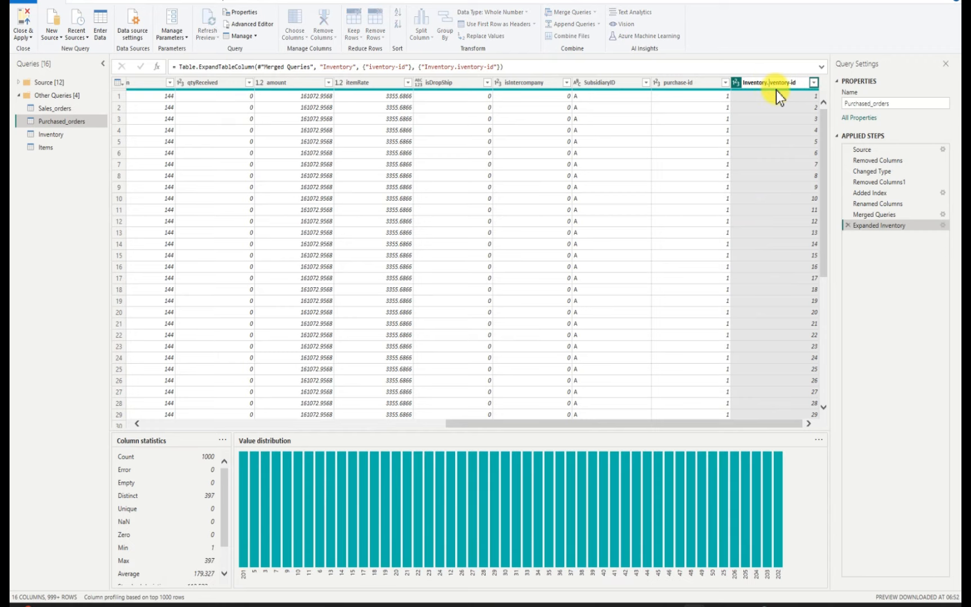
pyautogui.press('BackSpace')
pyautogui.press('BackSpace')
pyautogui.press('BackSpace')
pyautogui.press('BackSpace')
pyautogui.press('Return')
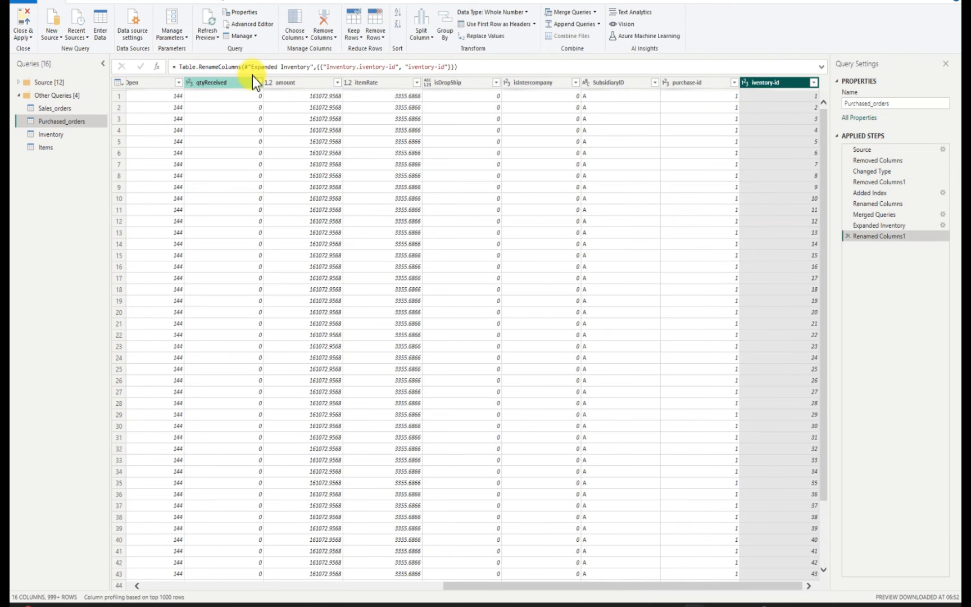
# Move the iventory-id column to the beginning of the Purchased_orders table
pyautogui.click(90, 2)
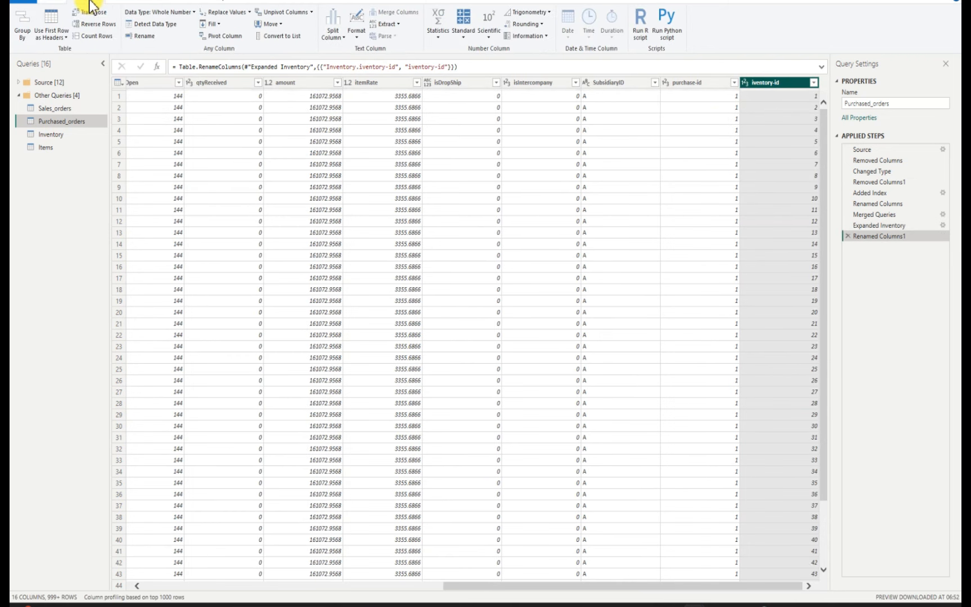
pyautogui.click(284, 26)
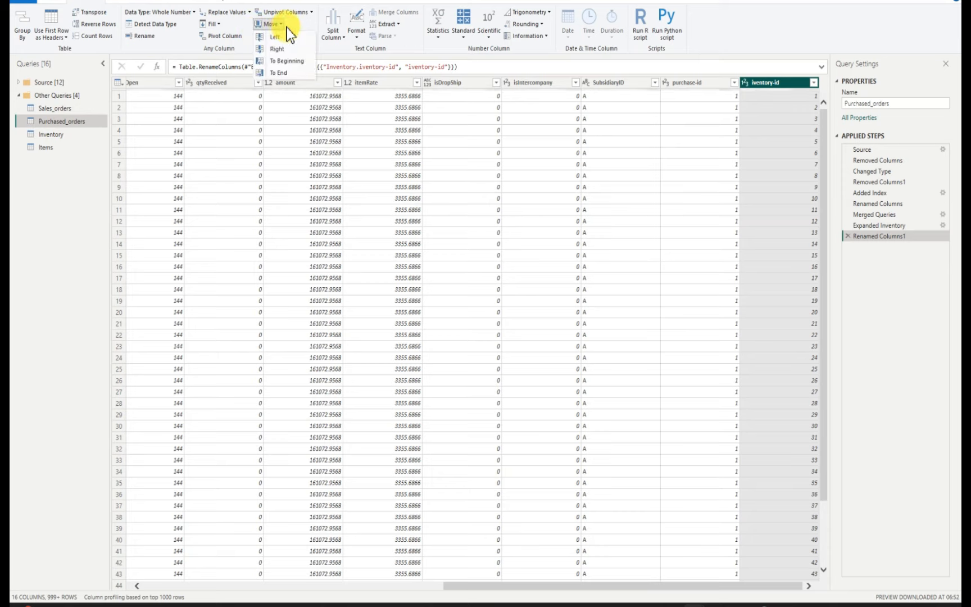
pyautogui.click(289, 64)
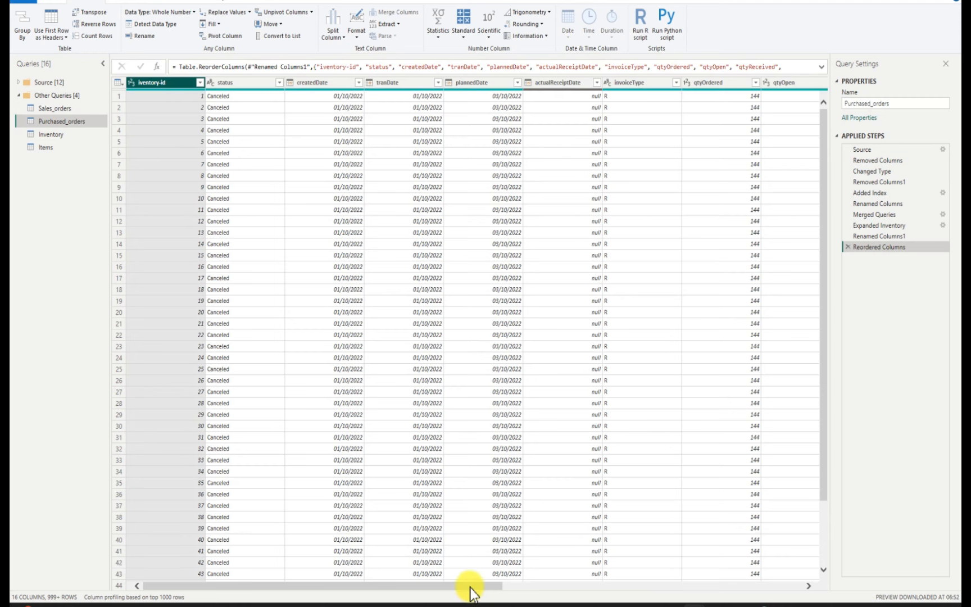
# Move the purchase-id column to the beginning of Purchased_orders, ahead of iventory-id
pyautogui.moveTo(470, 586); pyautogui.dragTo(600, 582)
pyautogui.hscroll(10, 676, 554)
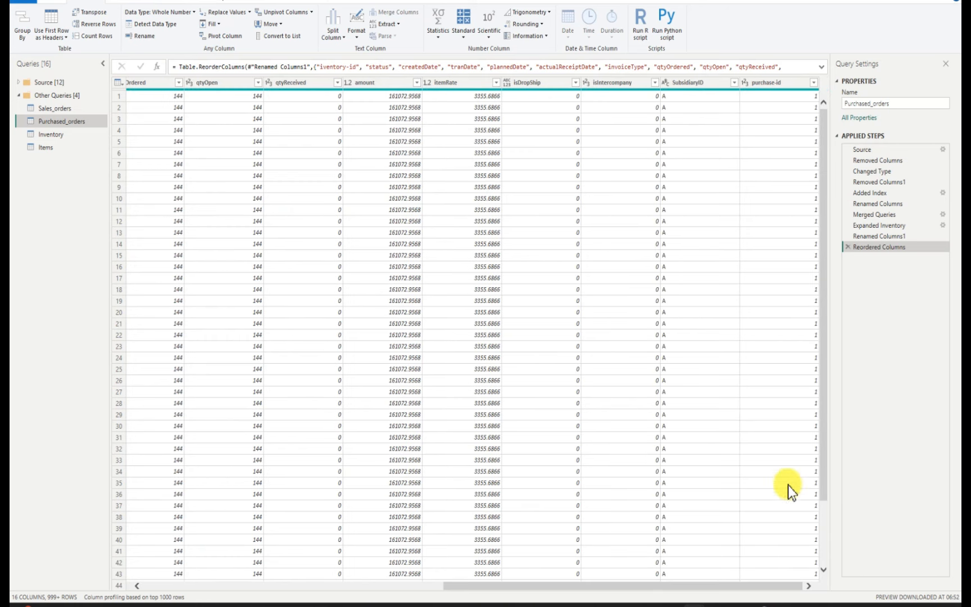
pyautogui.moveTo(789, 83); pyautogui.dragTo(355, 102)
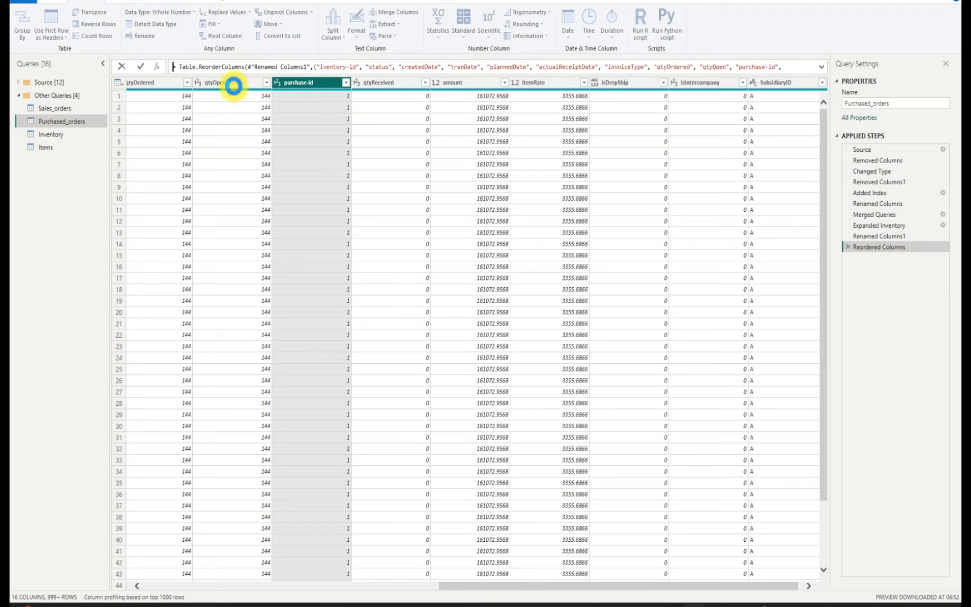
pyautogui.click(531, 81)
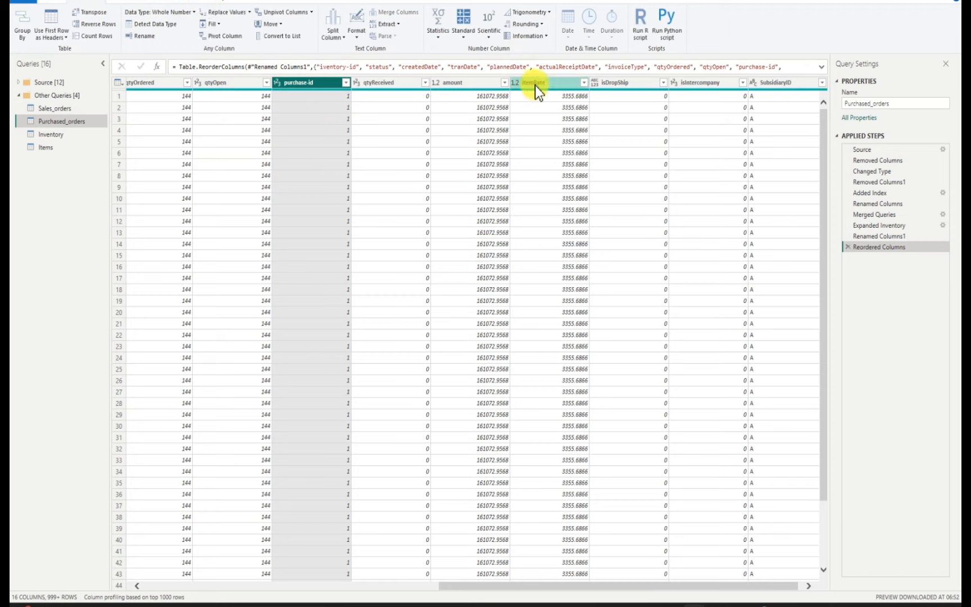
pyautogui.click(315, 82)
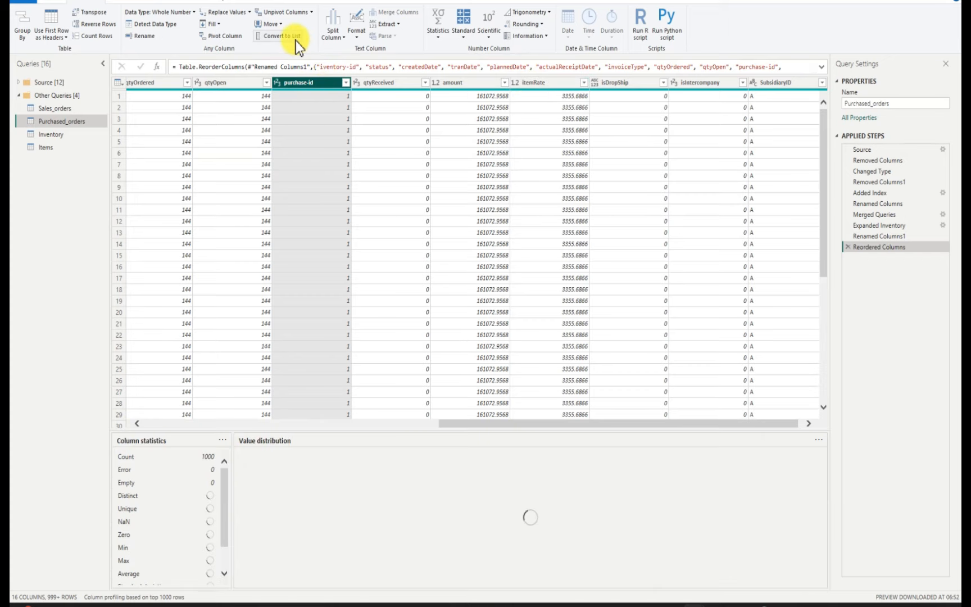
pyautogui.click(281, 25)
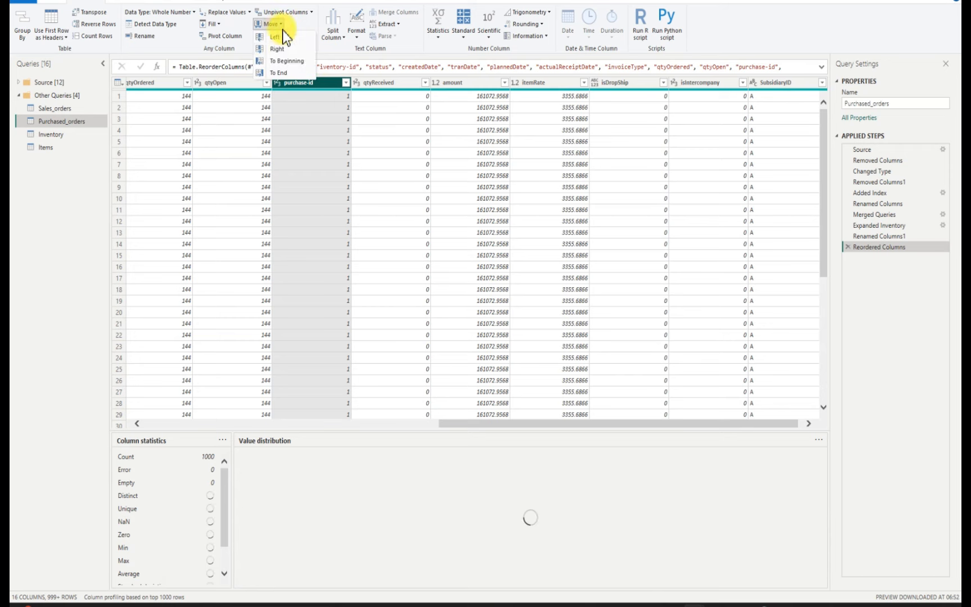
pyautogui.click(285, 61)
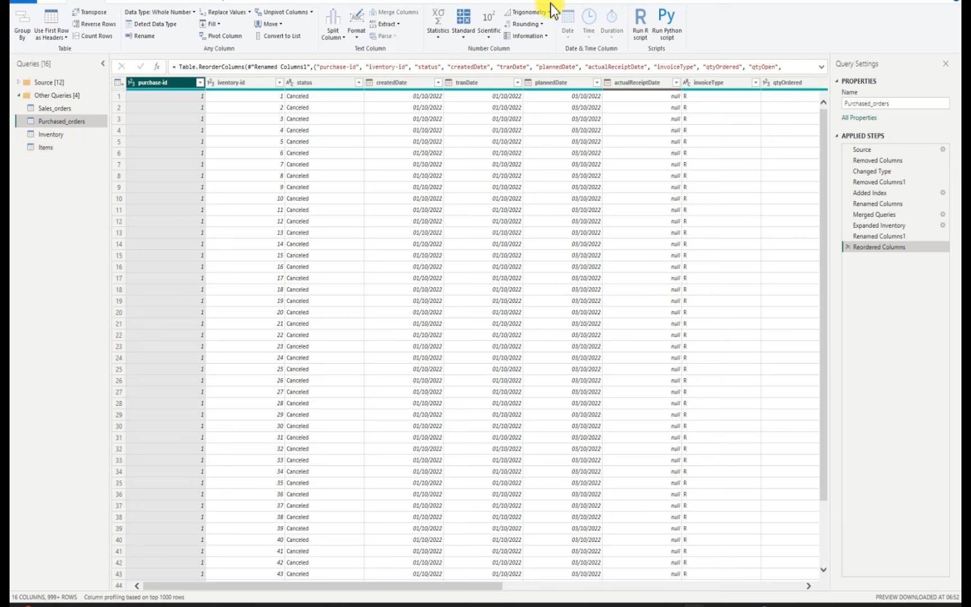
# Try a left outer merge of Purchased_orders with Items, matching iventory-id to item-id, and discard it
pyautogui.click(49, 3)
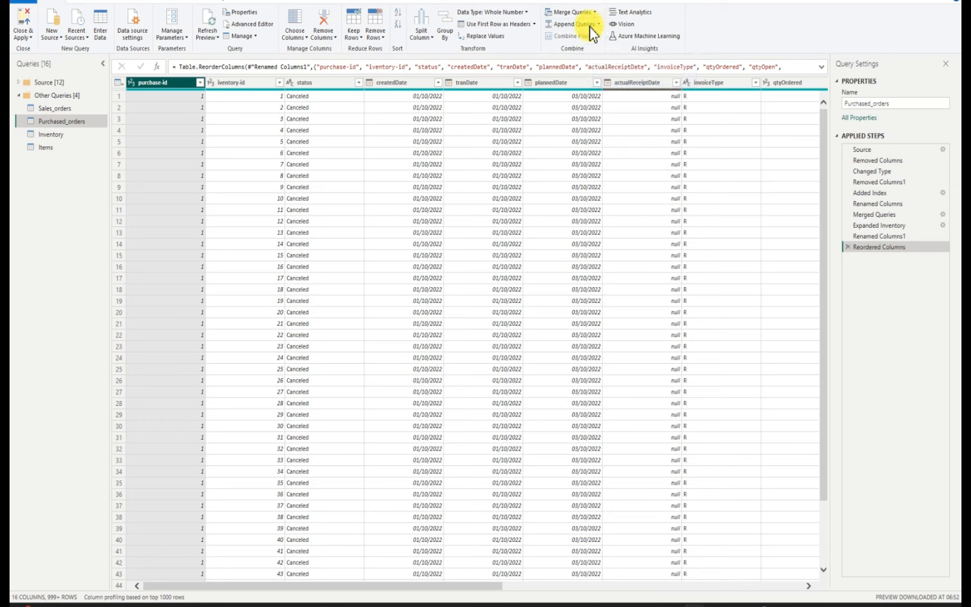
pyautogui.click(589, 27)
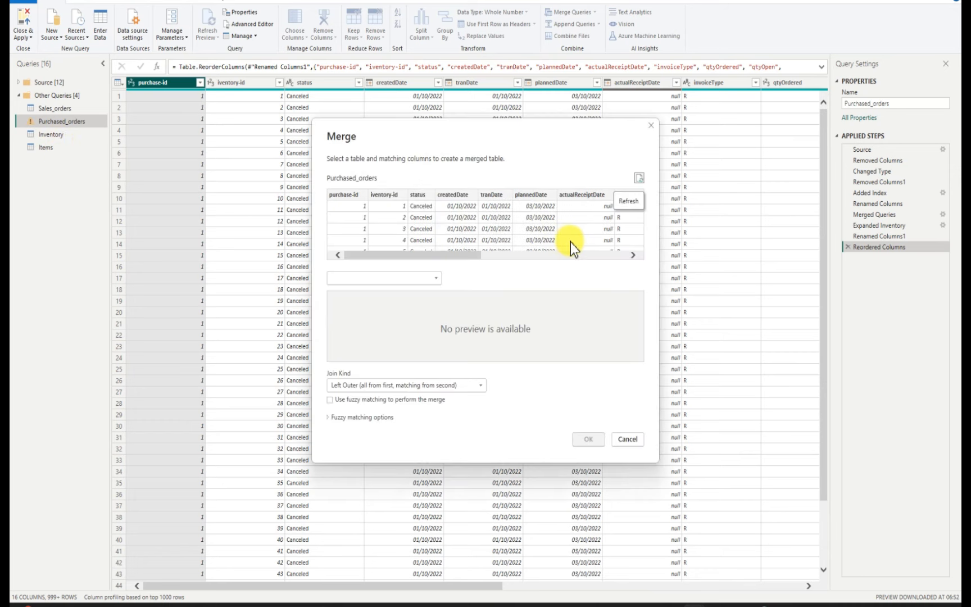
pyautogui.click(434, 280)
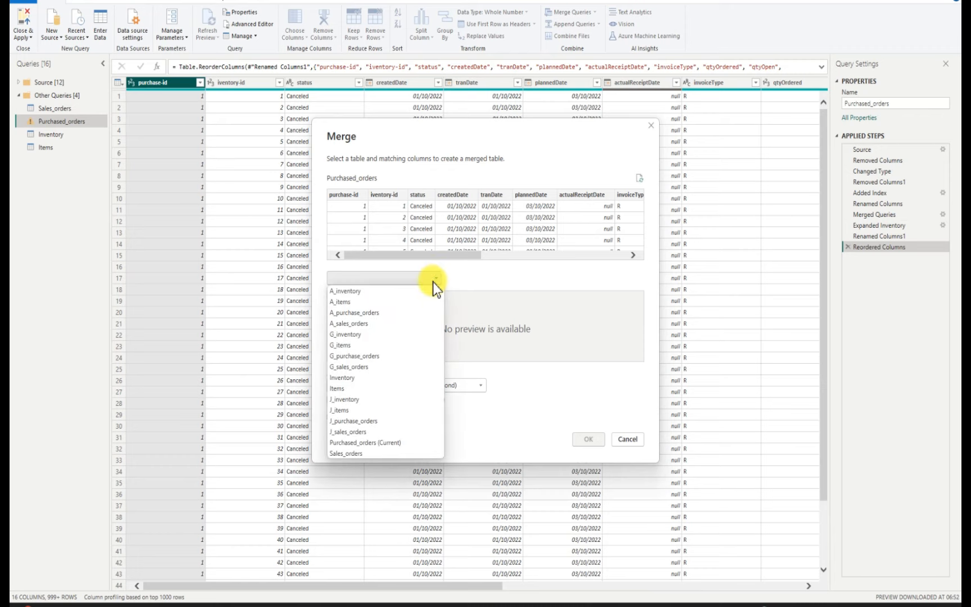
pyautogui.click(350, 390)
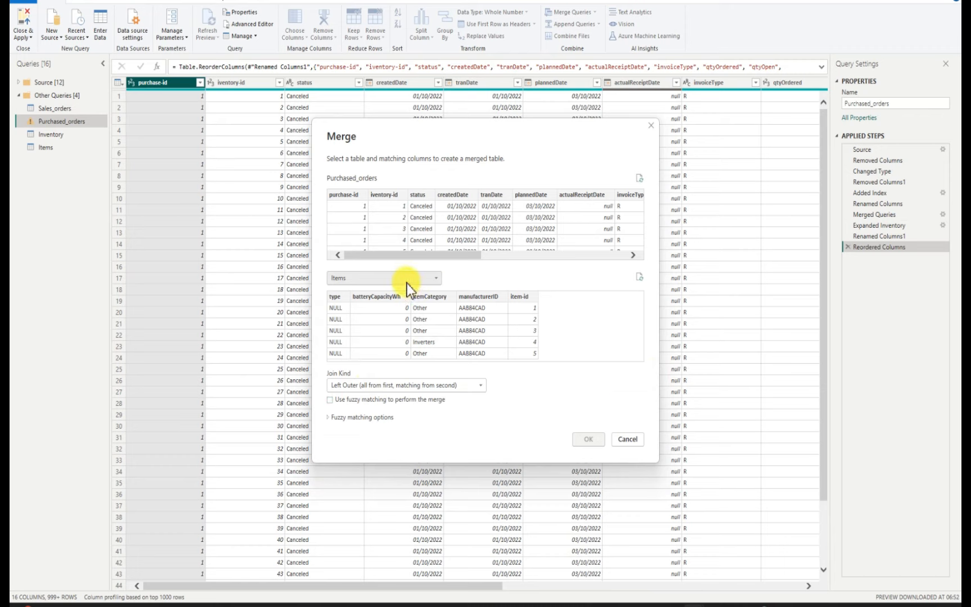
pyautogui.click(522, 299)
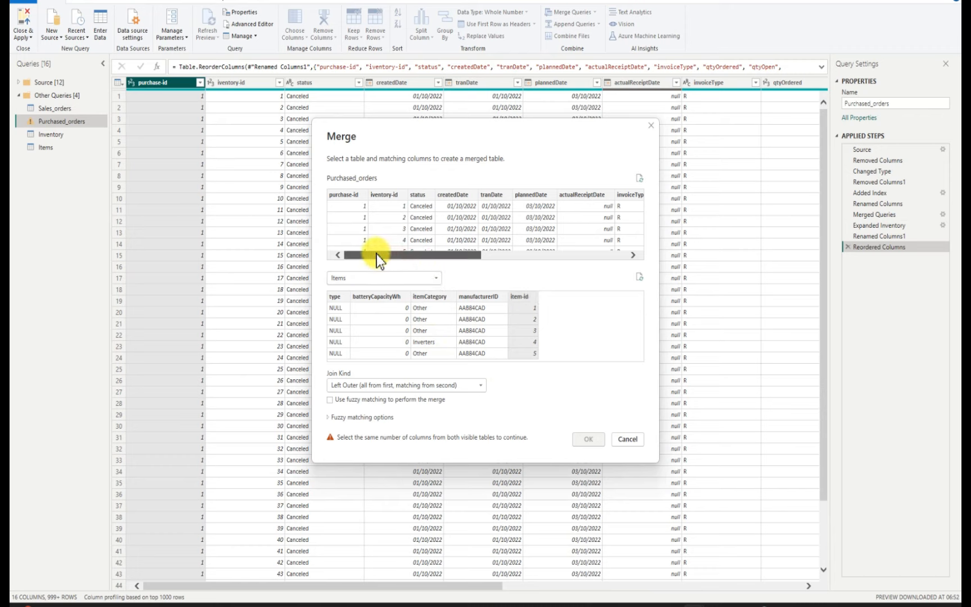
pyautogui.click(380, 194)
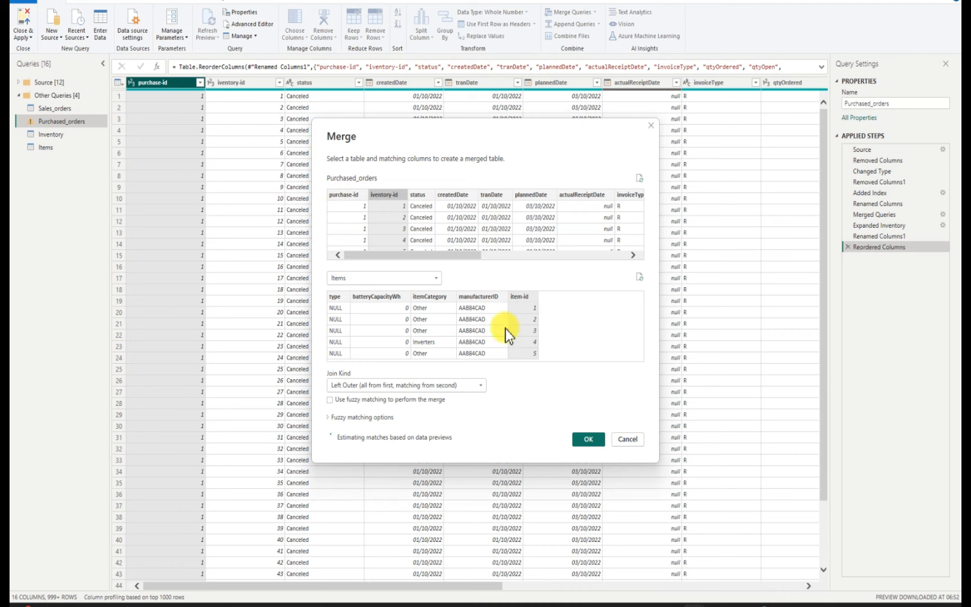
pyautogui.click(625, 440)
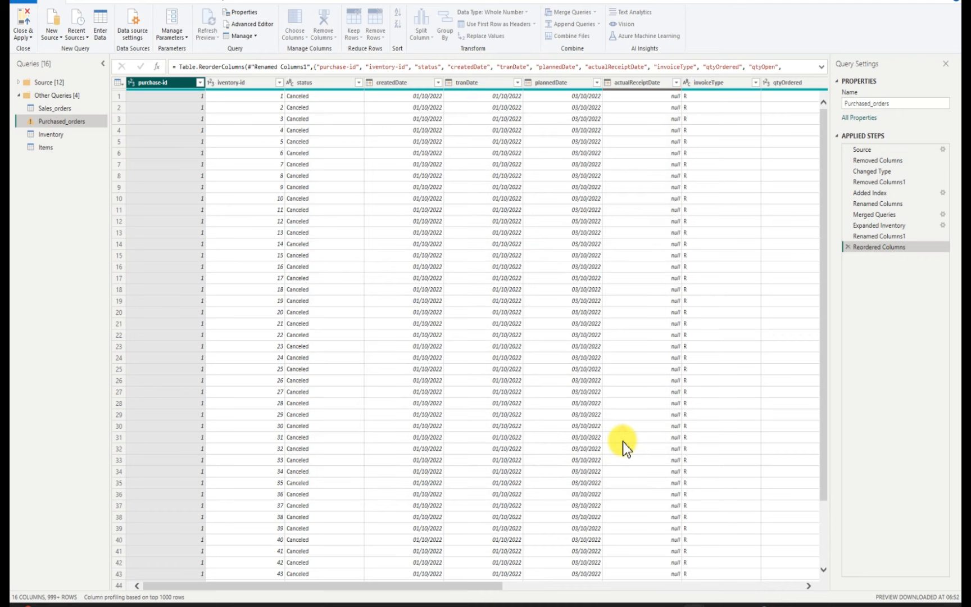
# Try a left outer merge of Purchased_orders with Items, matching purchase-id to item-id, and discard it
pyautogui.click(594, 13)
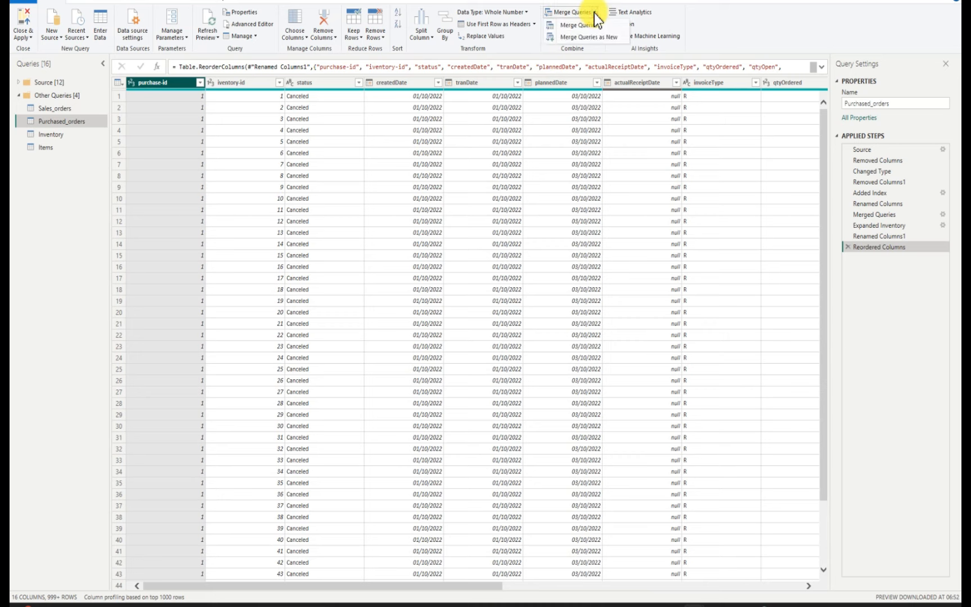
pyautogui.click(587, 25)
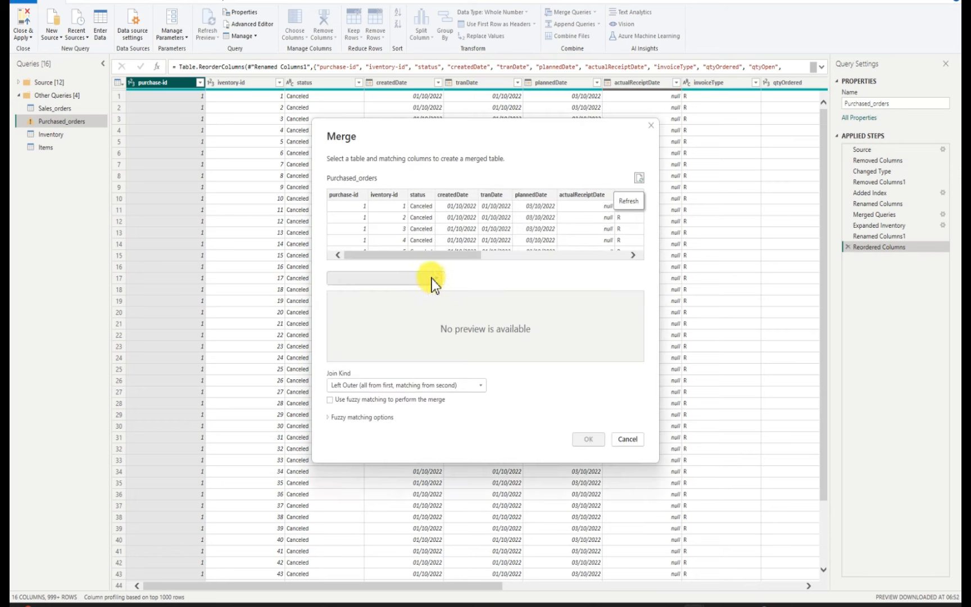
pyautogui.click(435, 281)
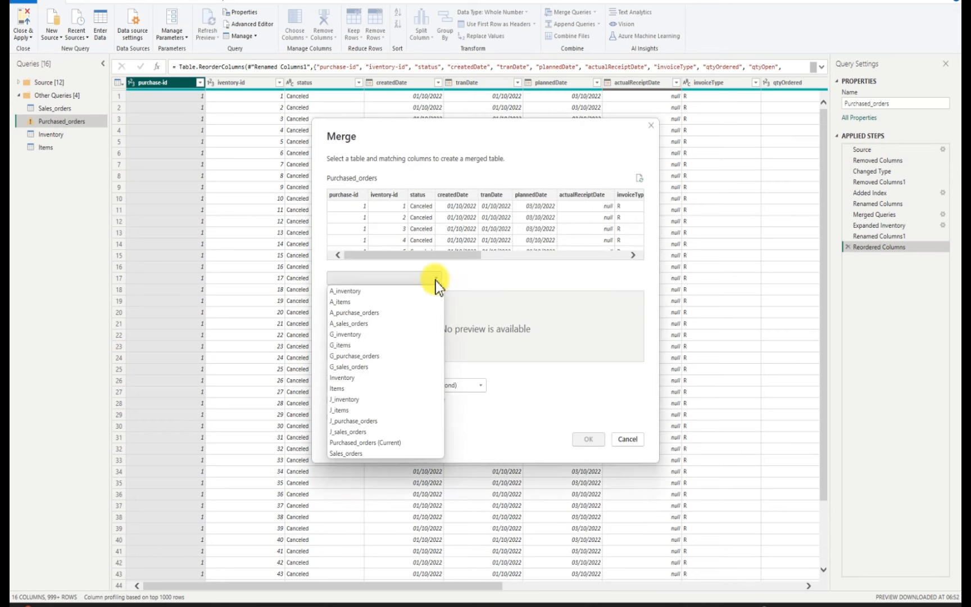
pyautogui.click(353, 388)
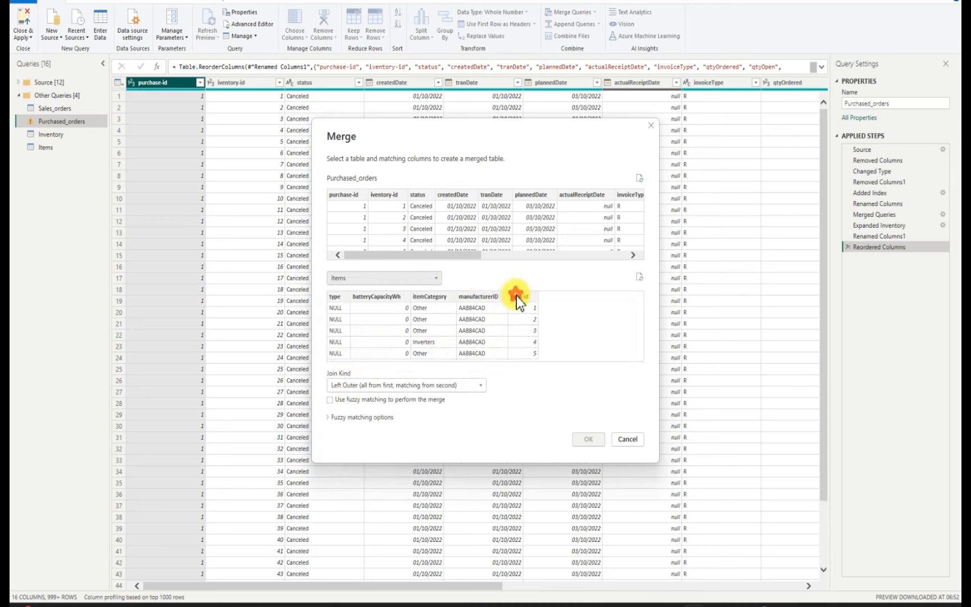
pyautogui.click(516, 295)
pyautogui.click(347, 195)
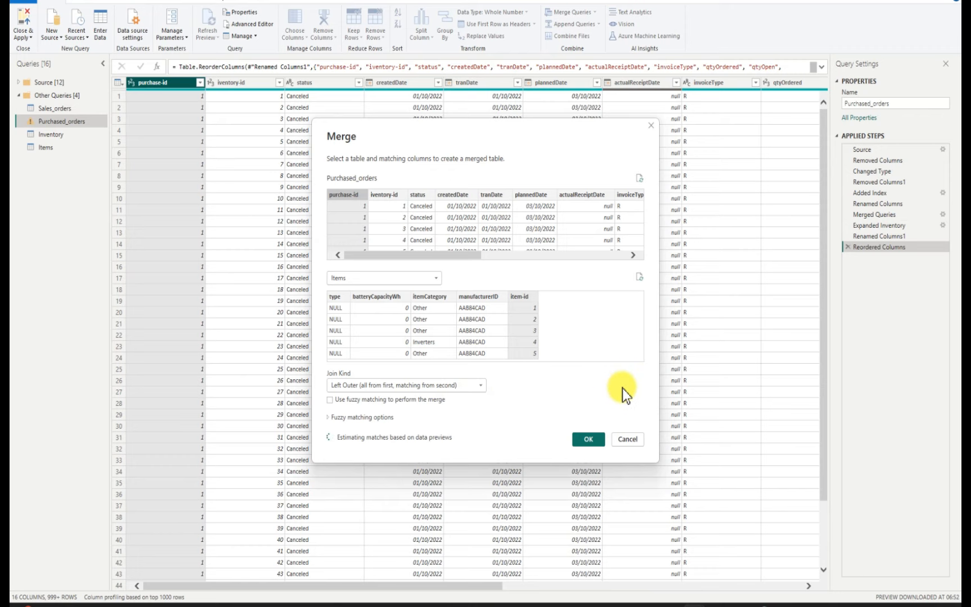
pyautogui.click(628, 439)
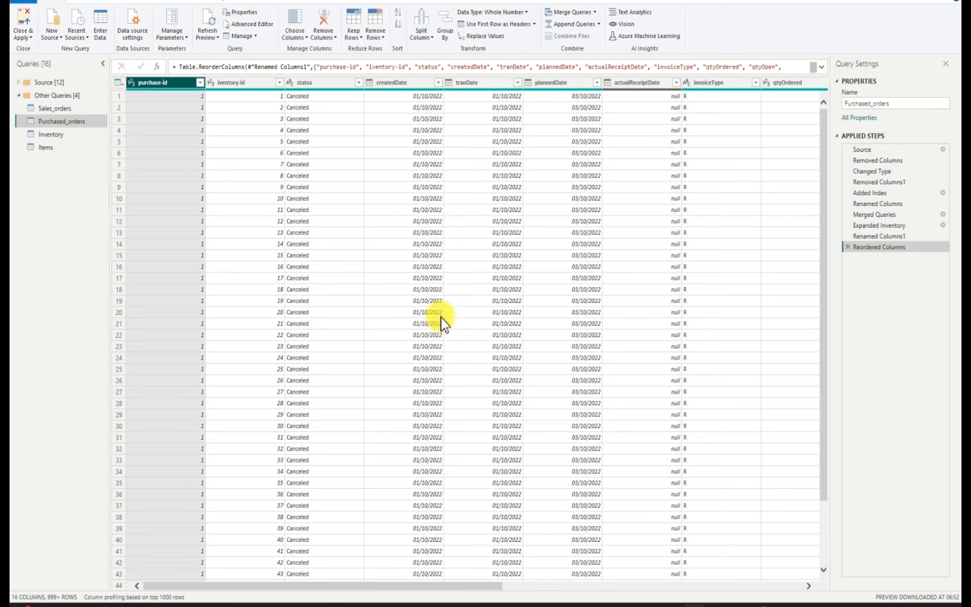
# Merge the Items query with Inventory using a left outer join that matches item-id to iventory-id
pyautogui.click(54, 152)
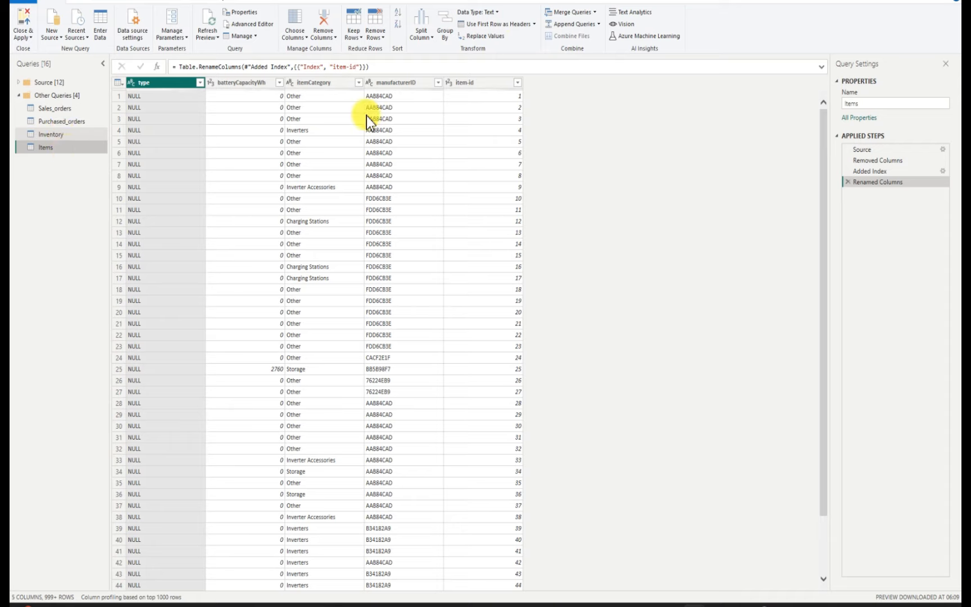
pyautogui.click(595, 12)
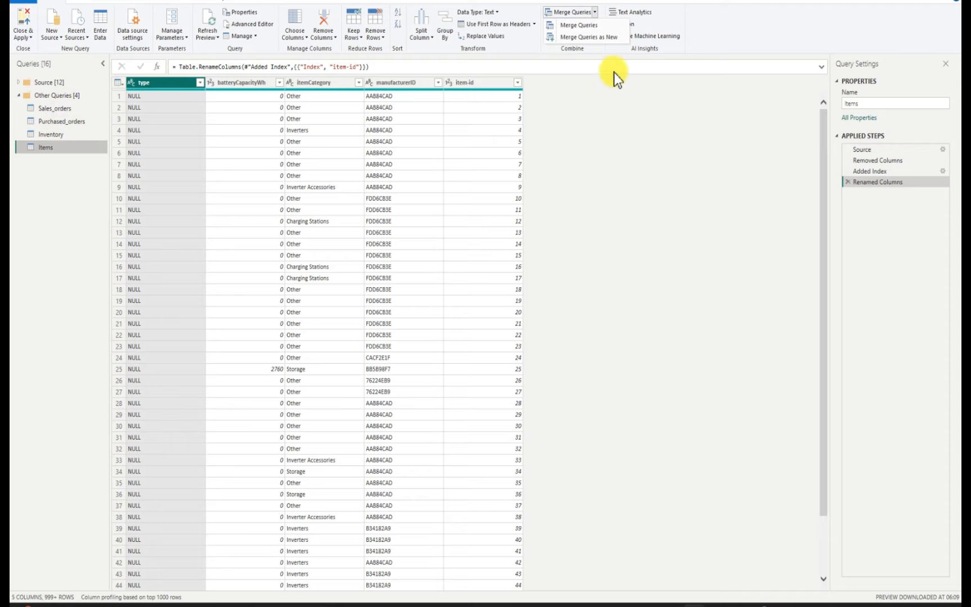
pyautogui.click(584, 26)
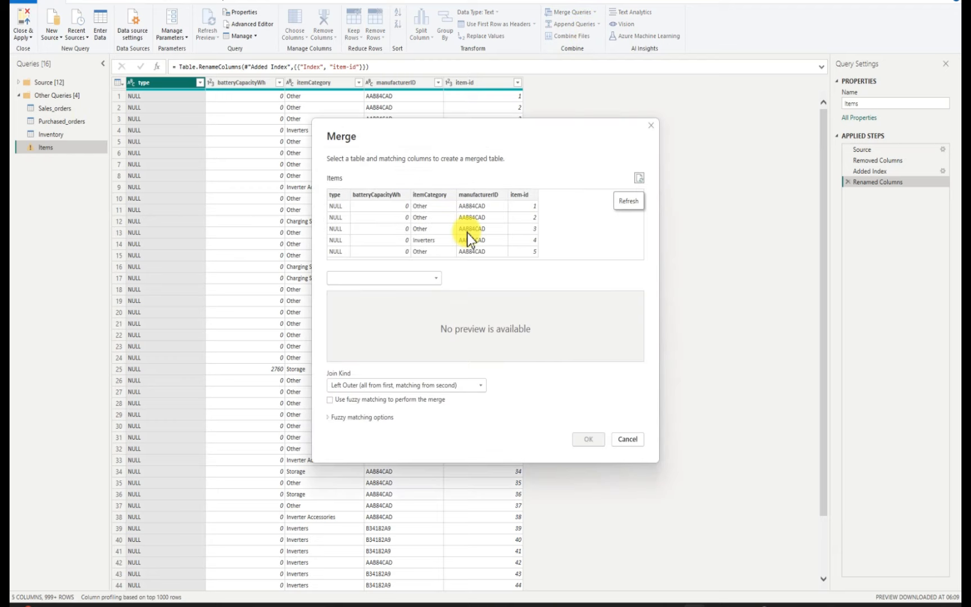
pyautogui.click(436, 278)
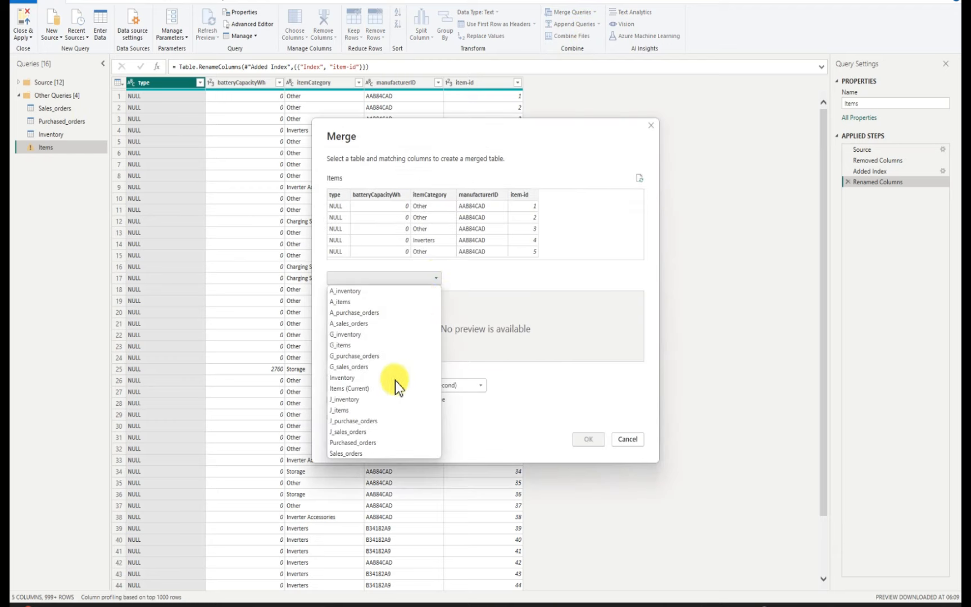
pyautogui.click(351, 377)
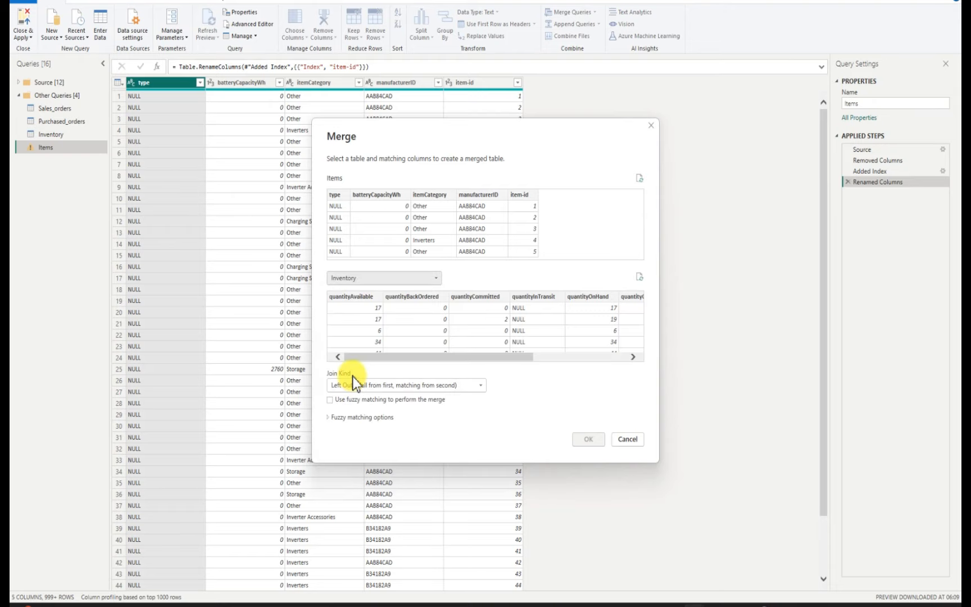
pyautogui.moveTo(522, 354); pyautogui.dragTo(646, 348)
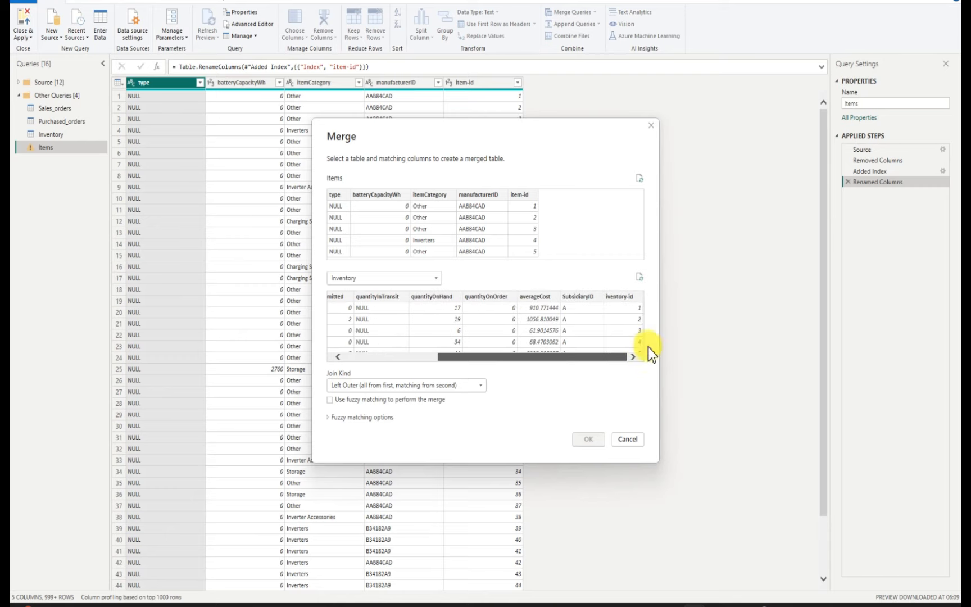
pyautogui.click(622, 302)
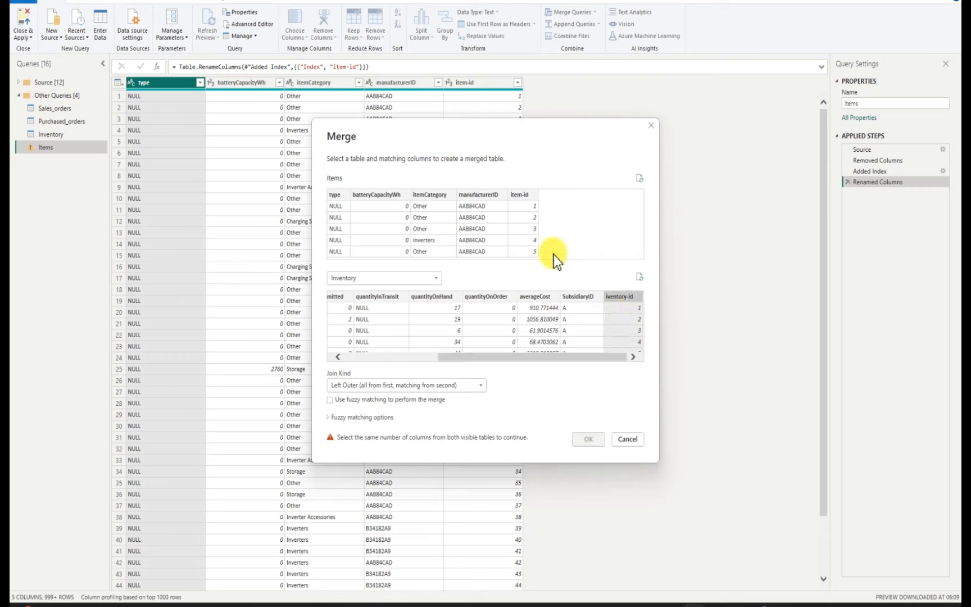
pyautogui.click(521, 195)
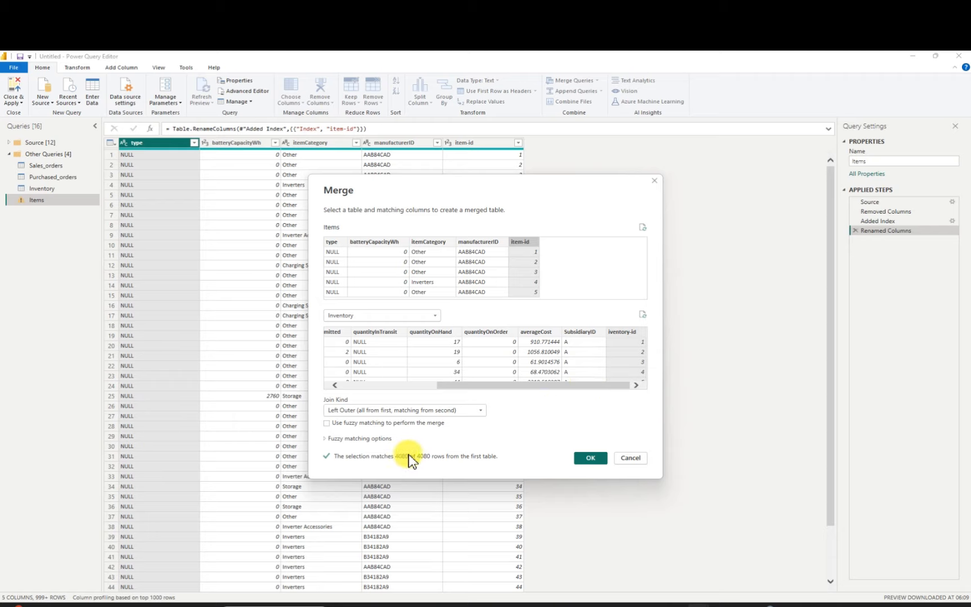
pyautogui.click(592, 456)
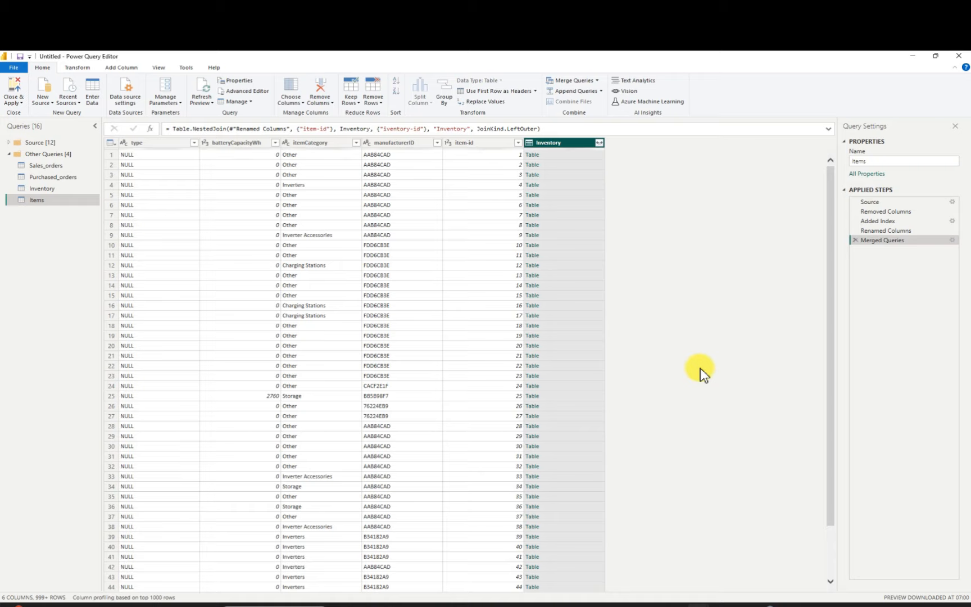
# Expand the merged Inventory column in Items to include only iventory-id, keeping the original column name as prefix
pyautogui.click(599, 144)
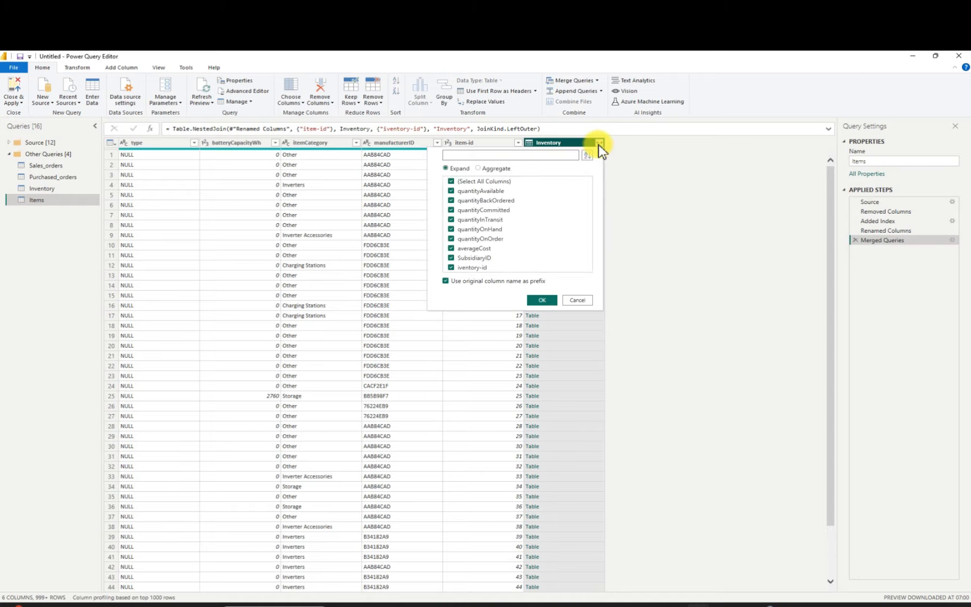
pyautogui.click(453, 182)
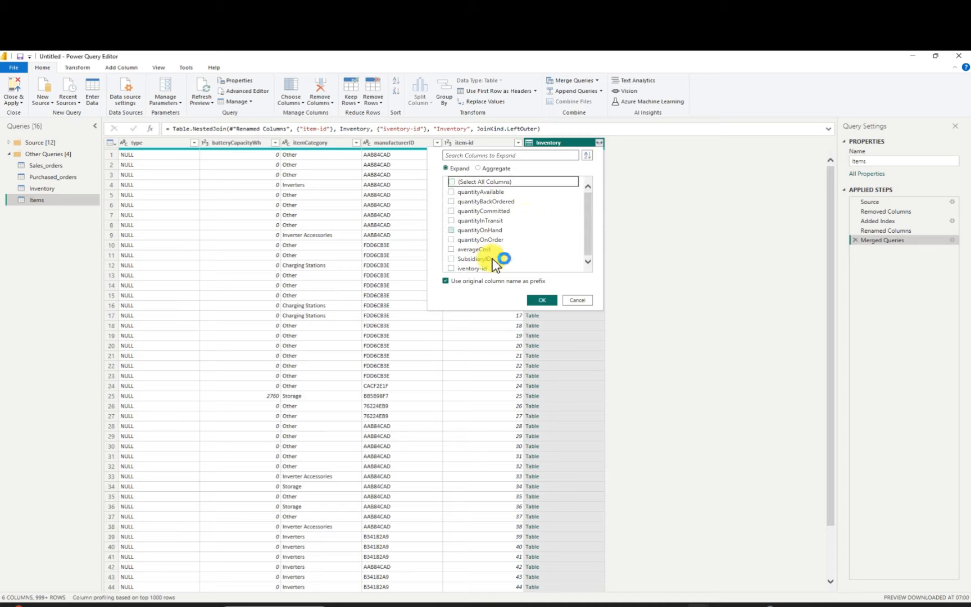
pyautogui.click(450, 268)
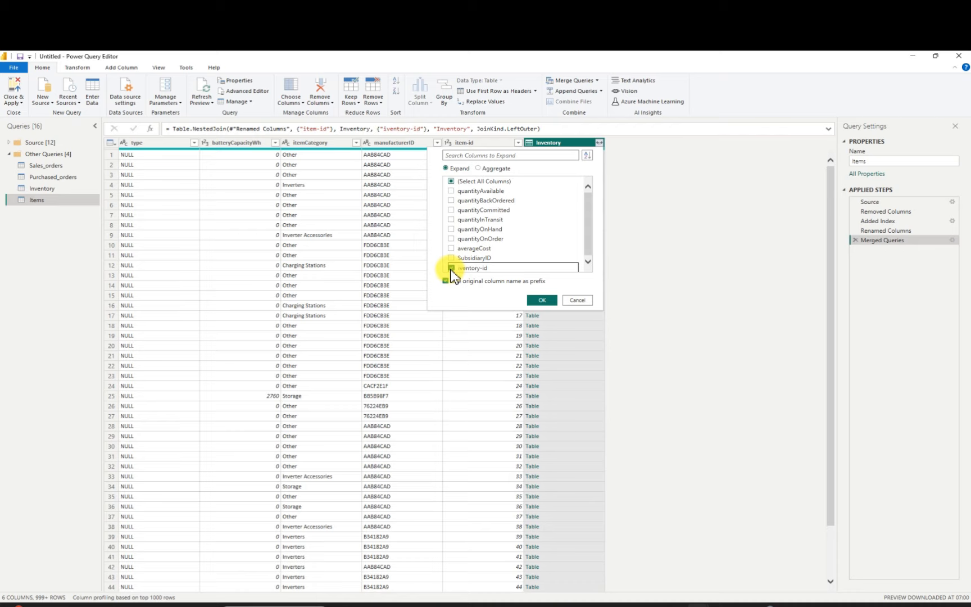
pyautogui.click(543, 300)
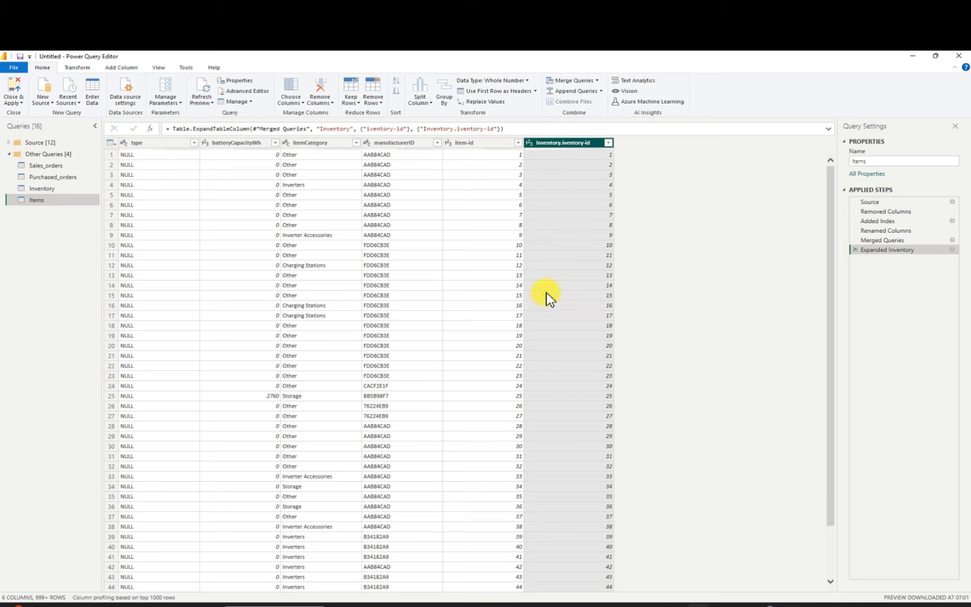
# Rename the expanded Inventory.iventory-id column in Items to iventory-id
pyautogui.click(561, 144)
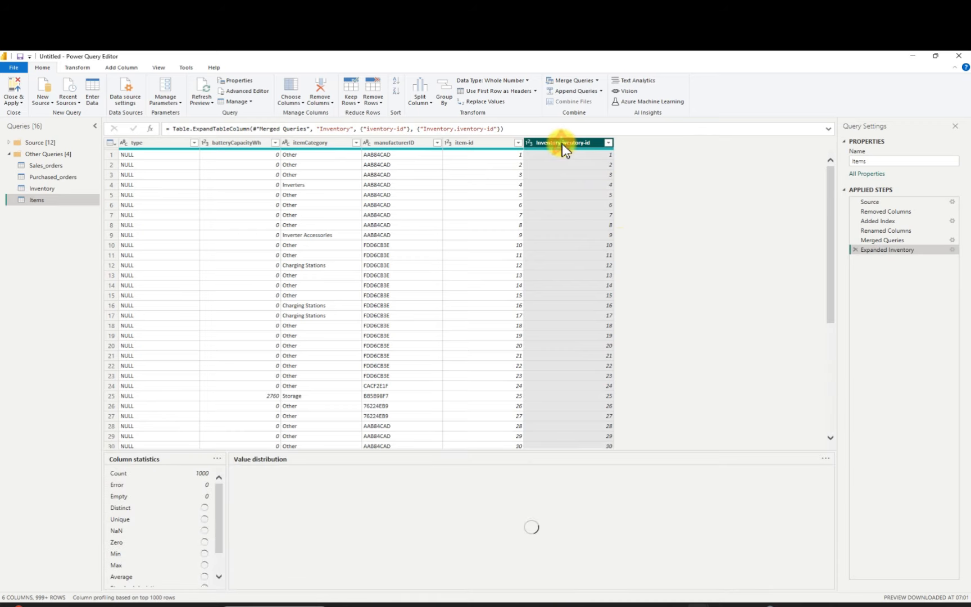
pyautogui.doubleClick(562, 143)
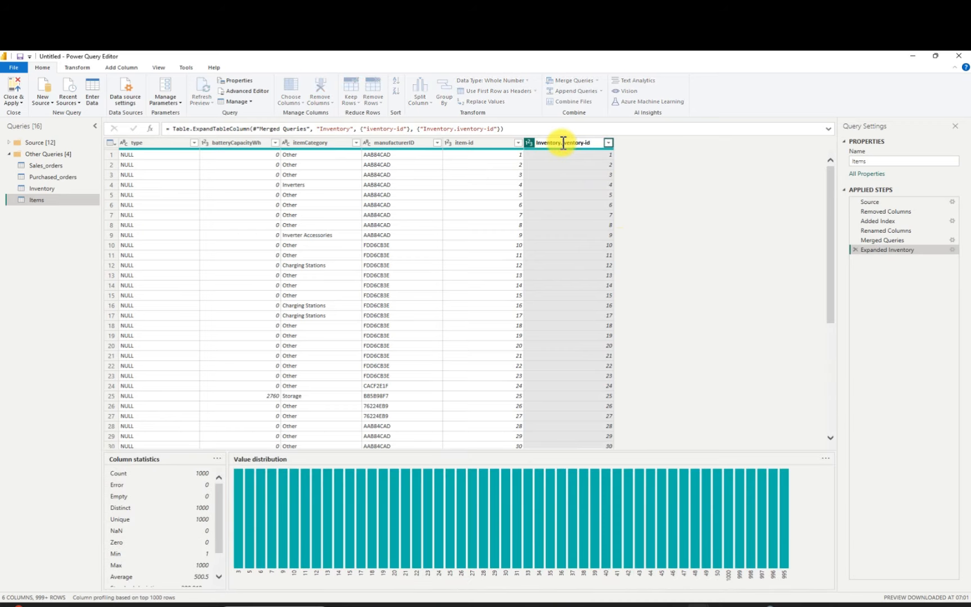
pyautogui.press('BackSpace')
pyautogui.press('BackSpace')
pyautogui.press('BackSpace')
pyautogui.press('BackSpace')
pyautogui.press('BackSpace')
pyautogui.press('BackSpace')
pyautogui.press('BackSpace')
pyautogui.press('BackSpace')
pyautogui.press('BackSpace')
pyautogui.press('BackSpace')
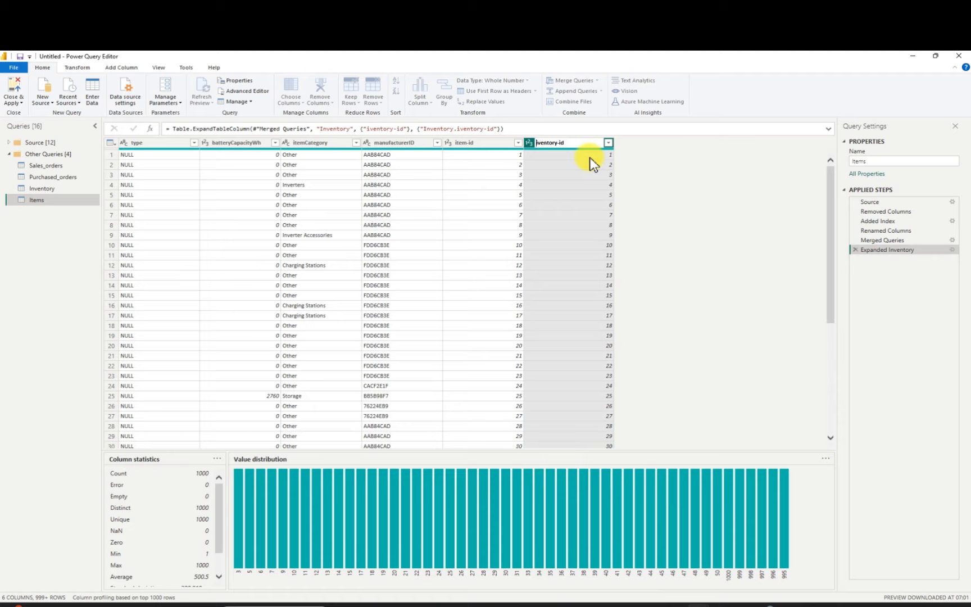
pyautogui.doubleClick(580, 145)
pyautogui.click(597, 157)
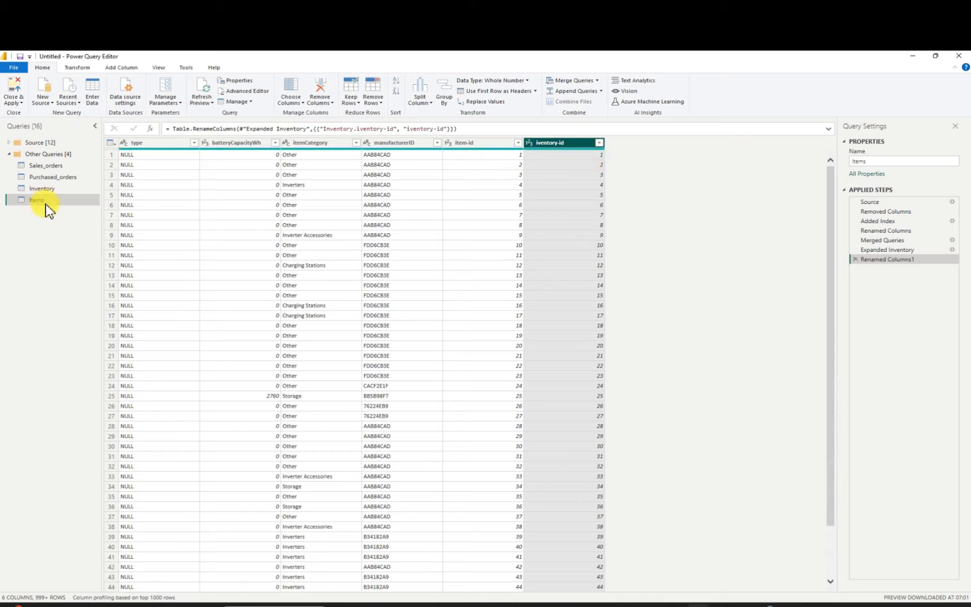
# Review the Sales_orders columns and try a left outer merge of Items with Sales_orders, matching item-id to sales-id
pyautogui.click(50, 165)
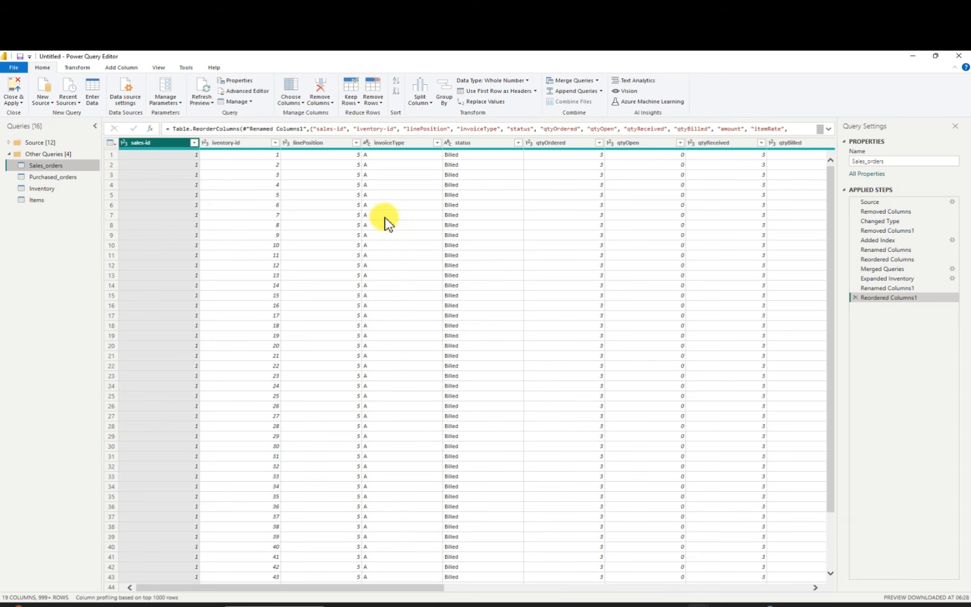
pyautogui.moveTo(434, 588); pyautogui.dragTo(773, 559)
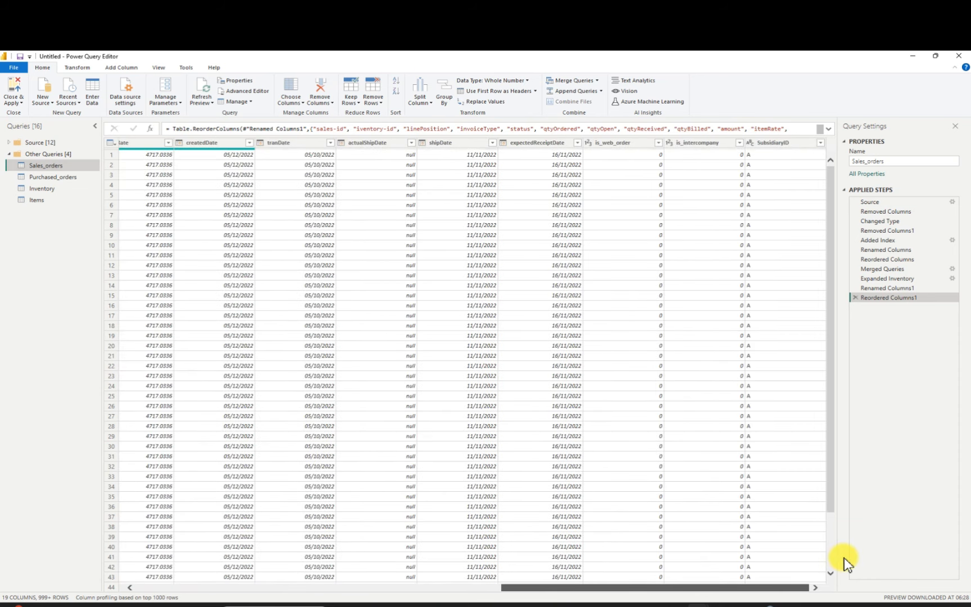
pyautogui.moveTo(844, 557); pyautogui.dragTo(347, 537)
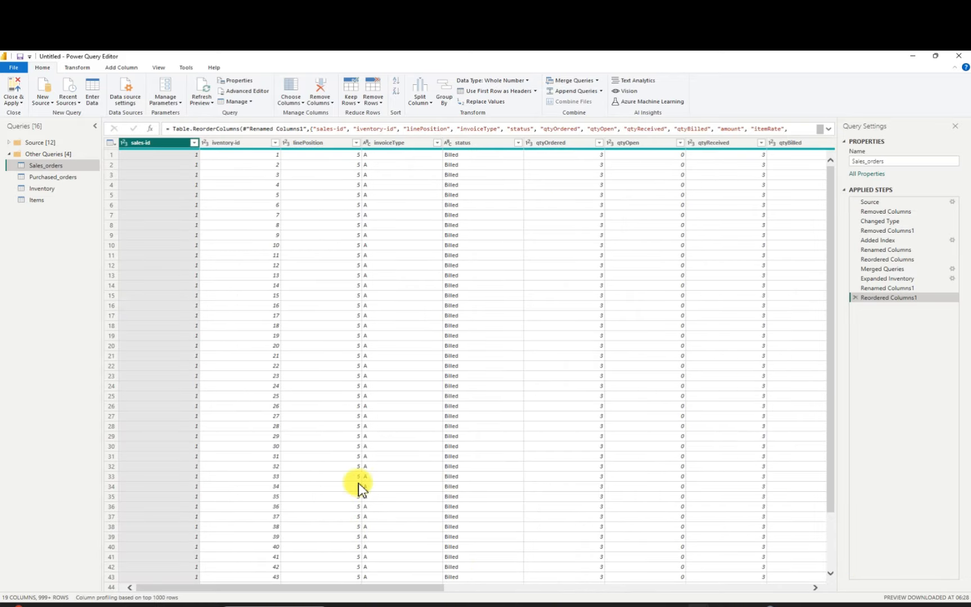
pyautogui.click(40, 202)
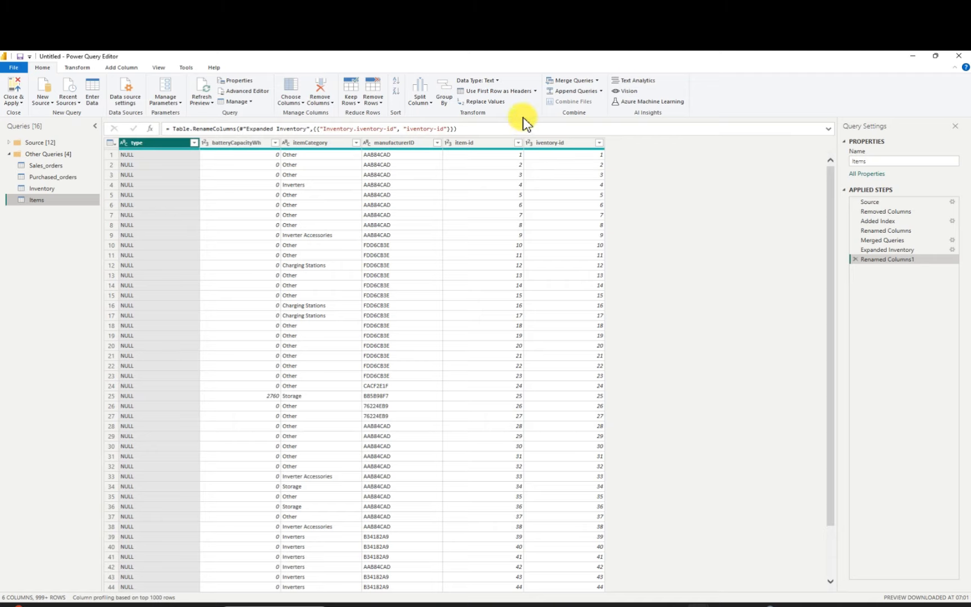
pyautogui.click(596, 80)
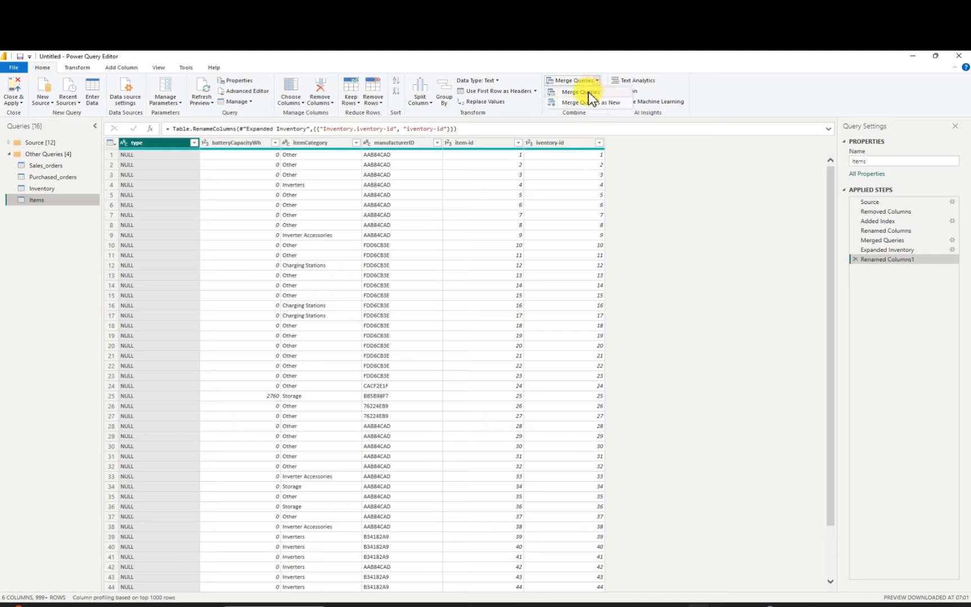
pyautogui.click(588, 92)
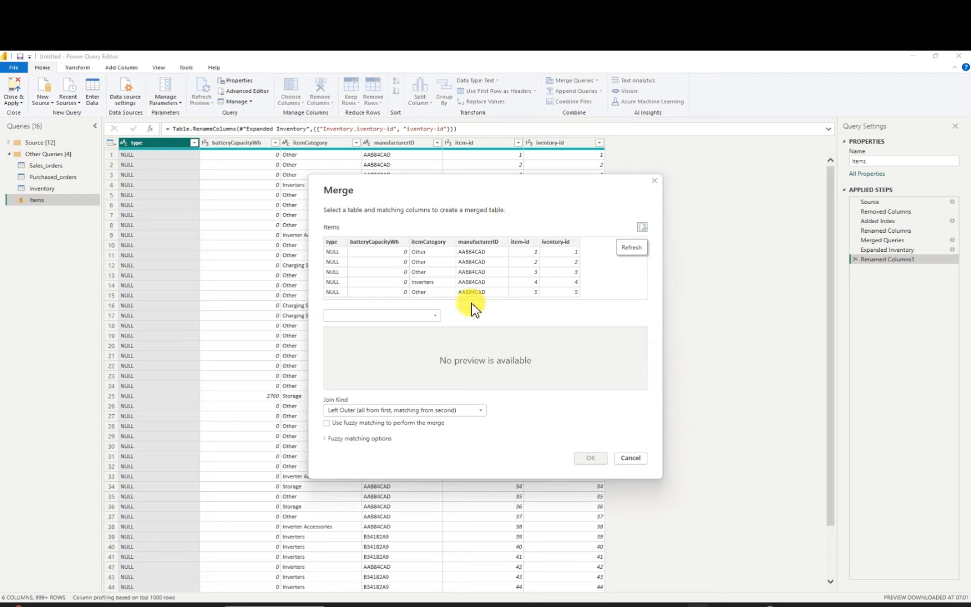
pyautogui.click(435, 315)
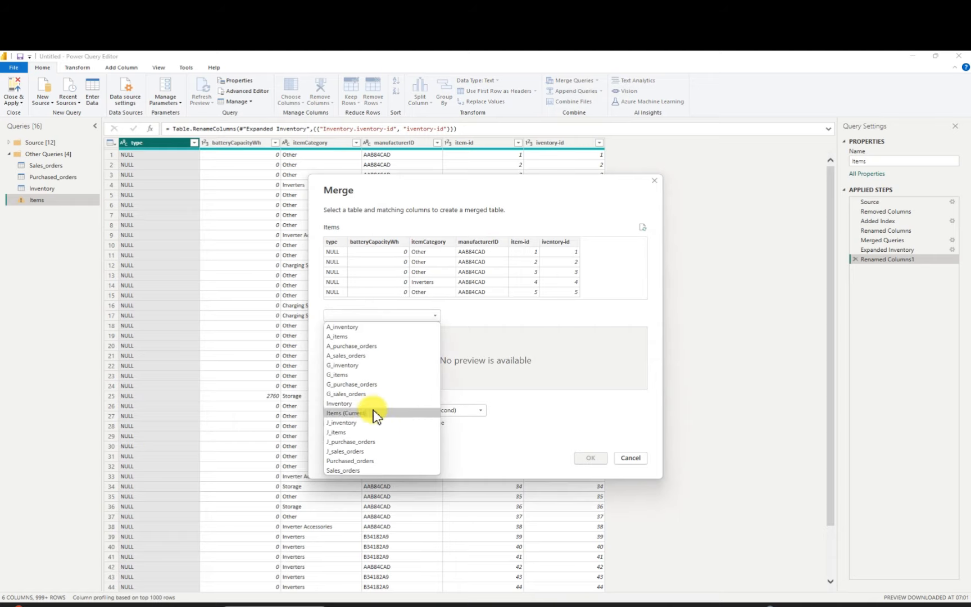
pyautogui.click(356, 471)
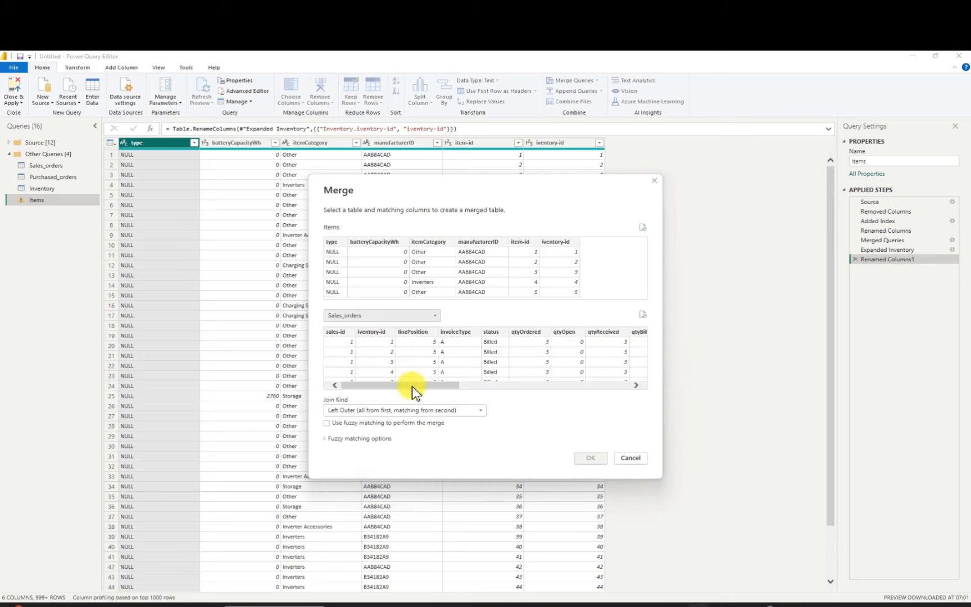
pyautogui.moveTo(413, 387); pyautogui.dragTo(347, 386)
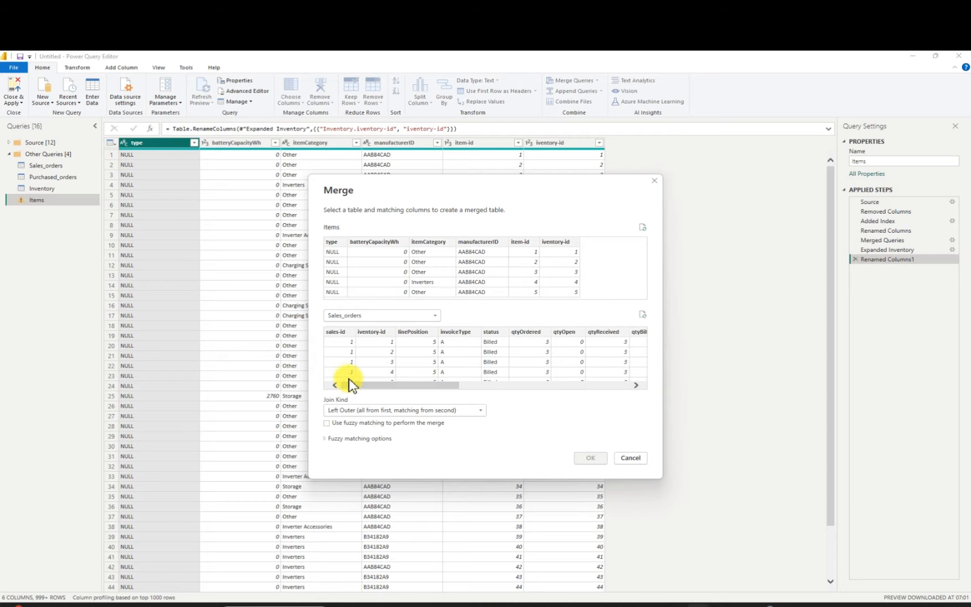
pyautogui.click(333, 332)
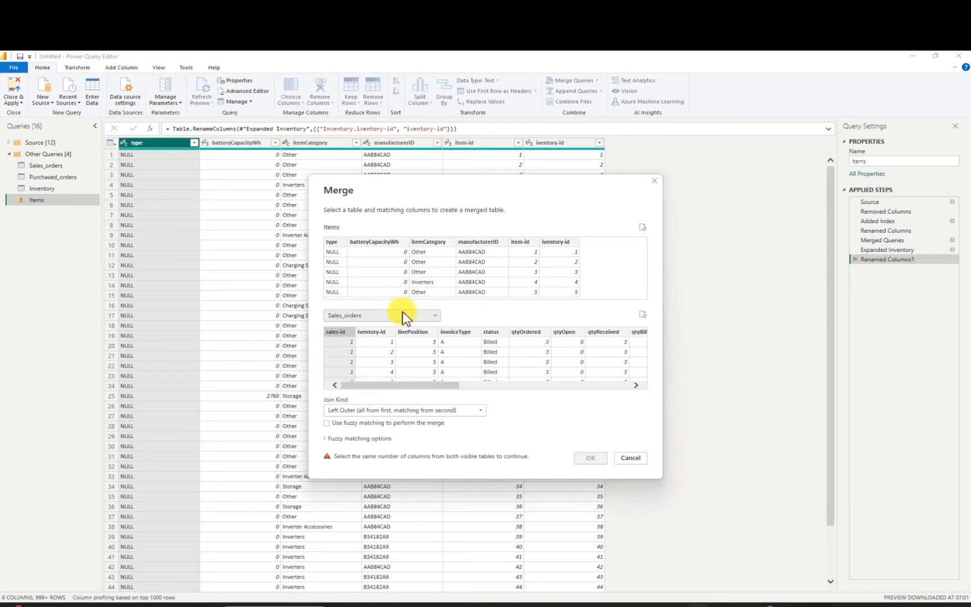
pyautogui.click(523, 245)
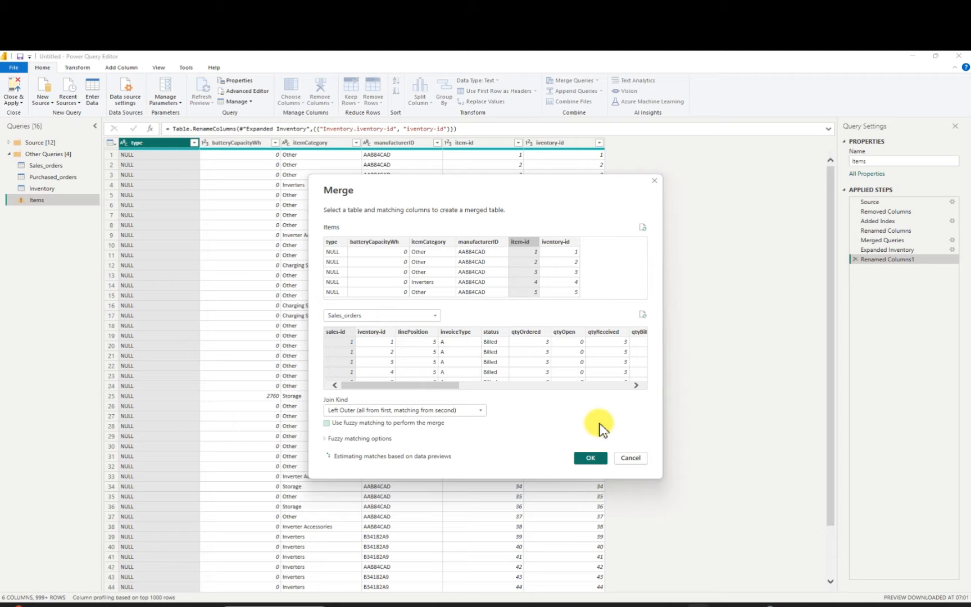
pyautogui.click(641, 458)
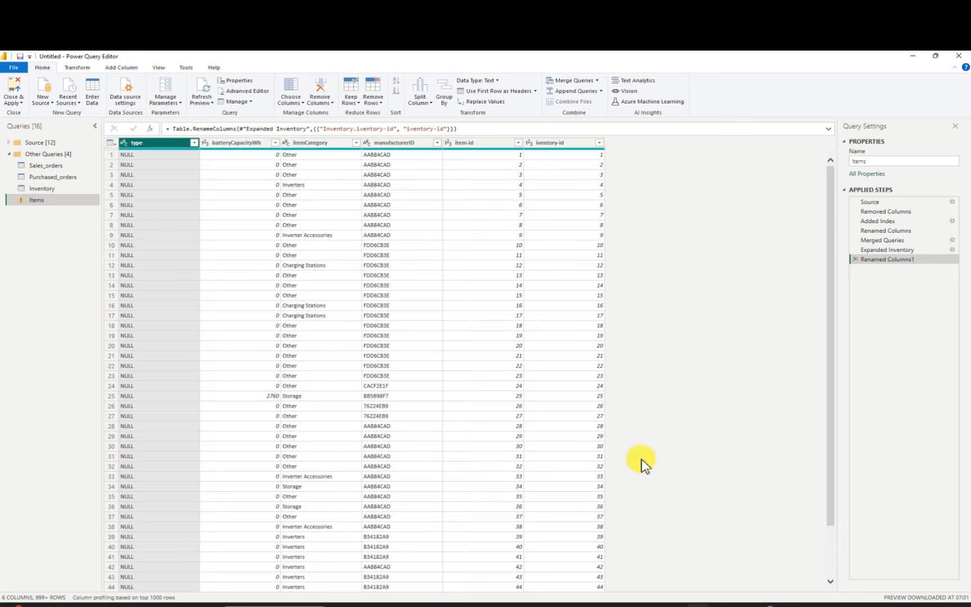
# Try a left outer merge of Sales_orders with Items, matching sales-id to item-id
pyautogui.click(54, 165)
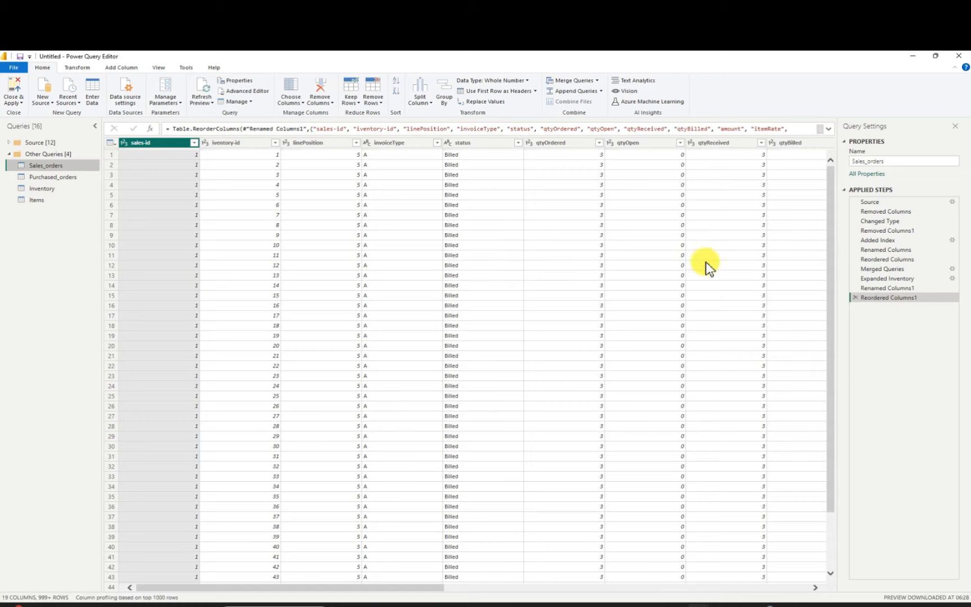
pyautogui.click(596, 81)
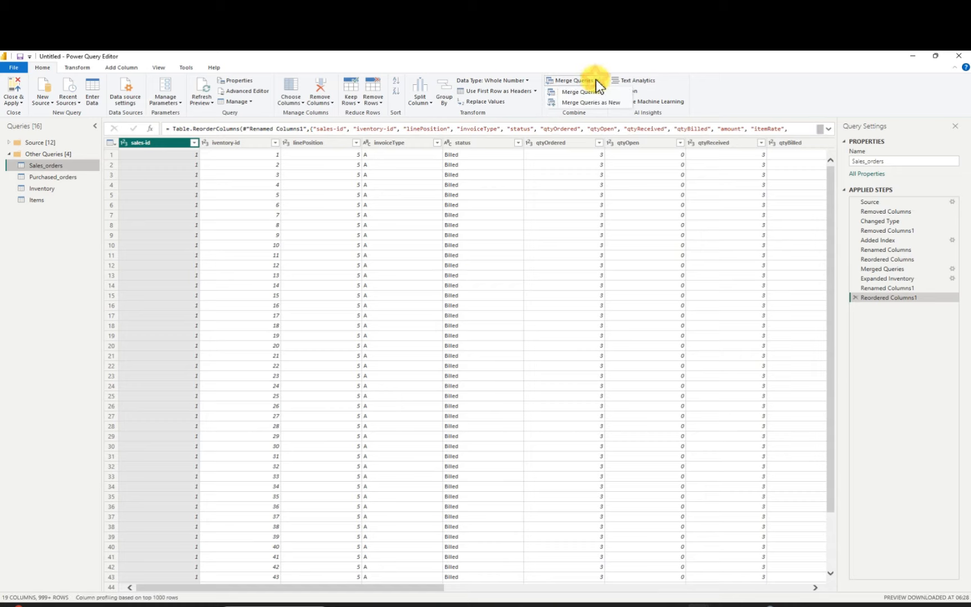
pyautogui.click(591, 90)
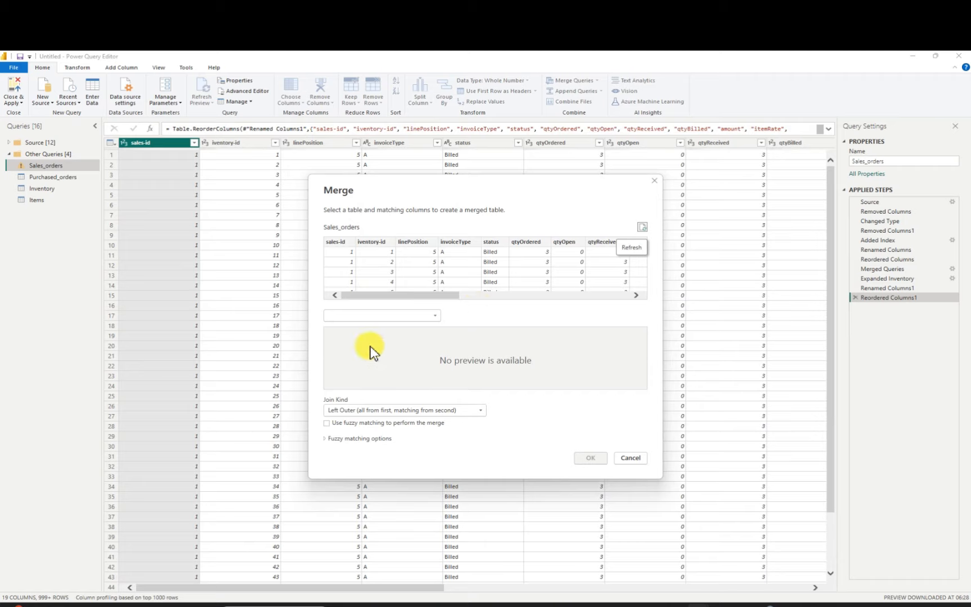
pyautogui.click(435, 314)
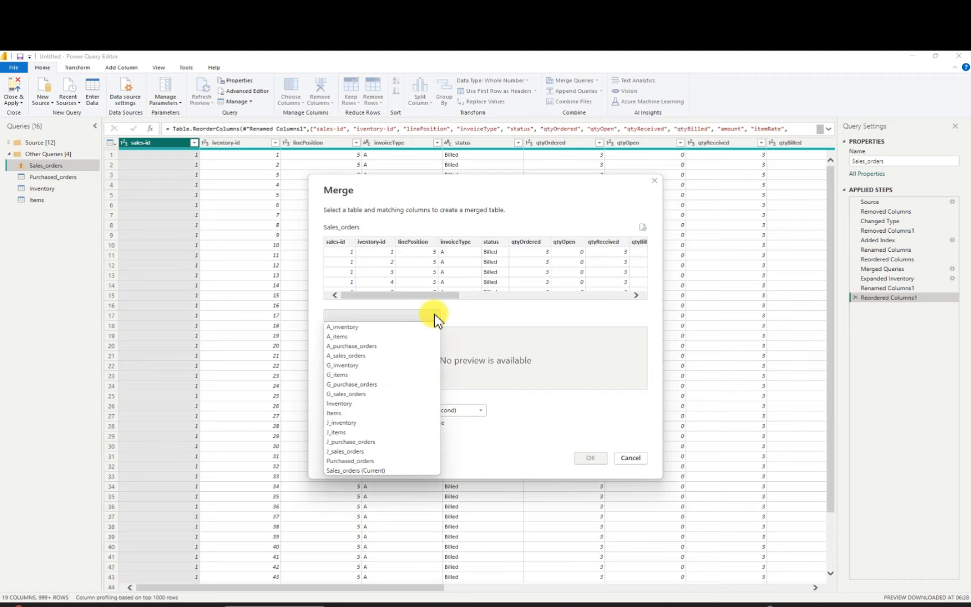
pyautogui.click(362, 414)
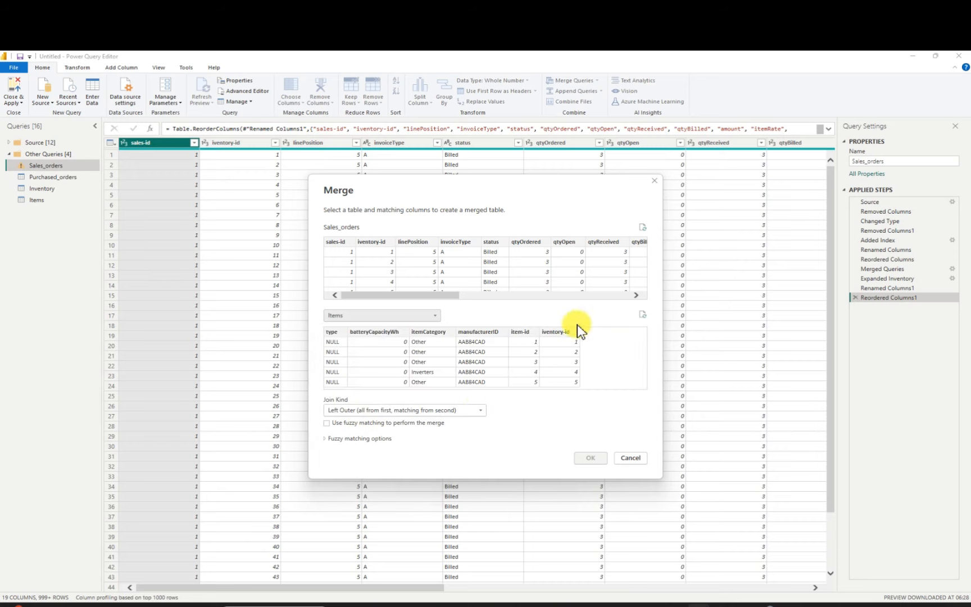
pyautogui.click(520, 333)
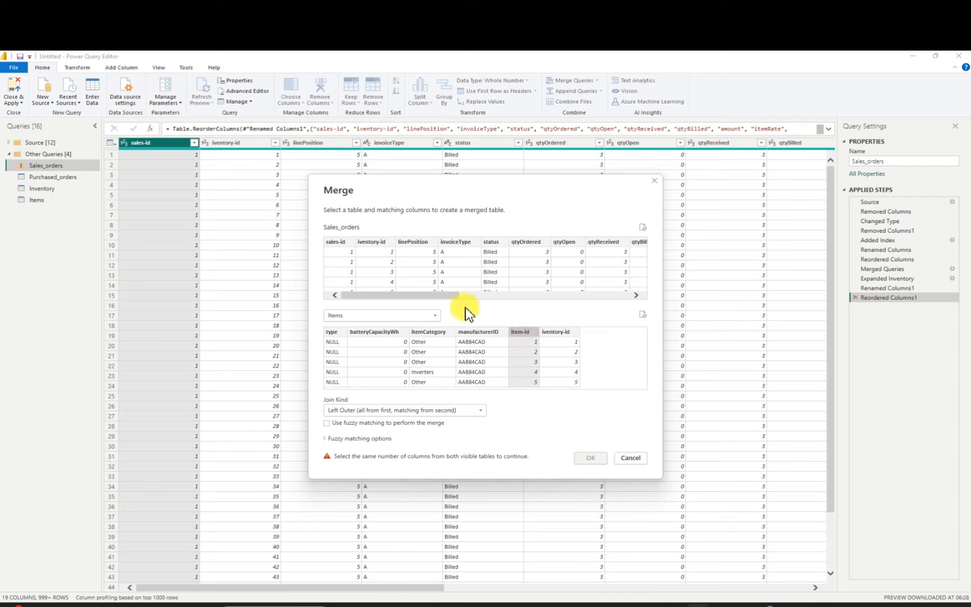
pyautogui.moveTo(447, 298); pyautogui.dragTo(445, 299)
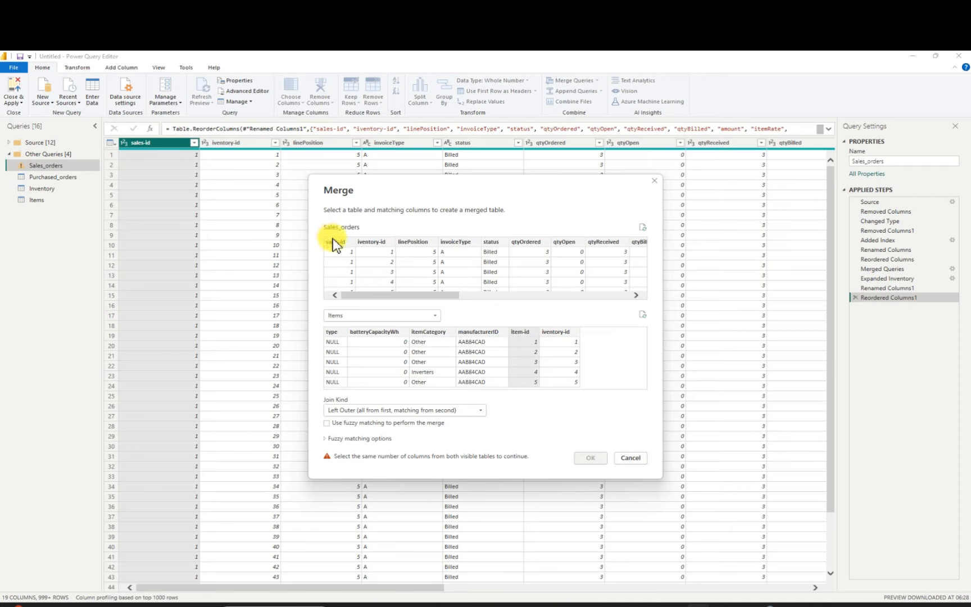
pyautogui.click(336, 242)
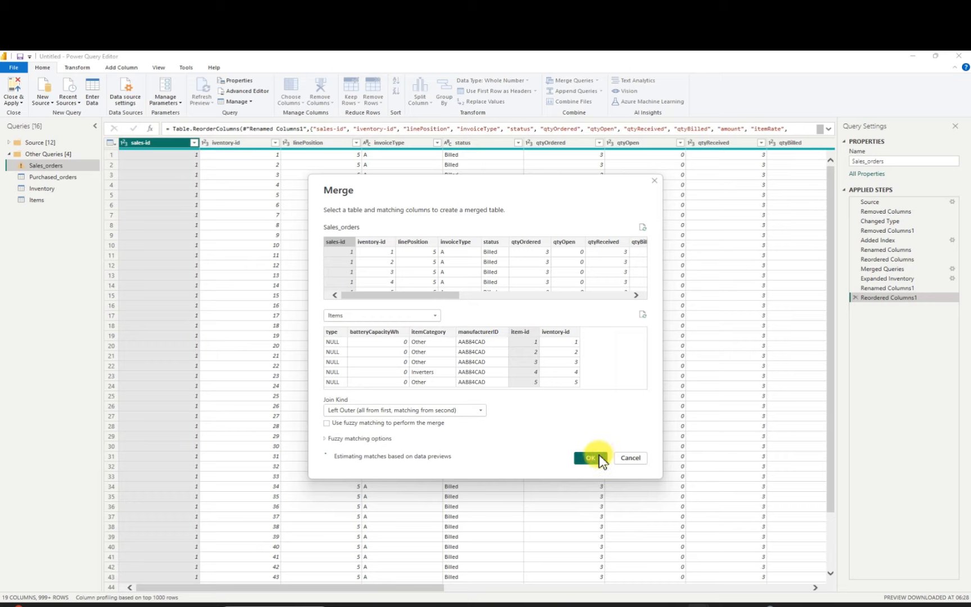
pyautogui.click(630, 460)
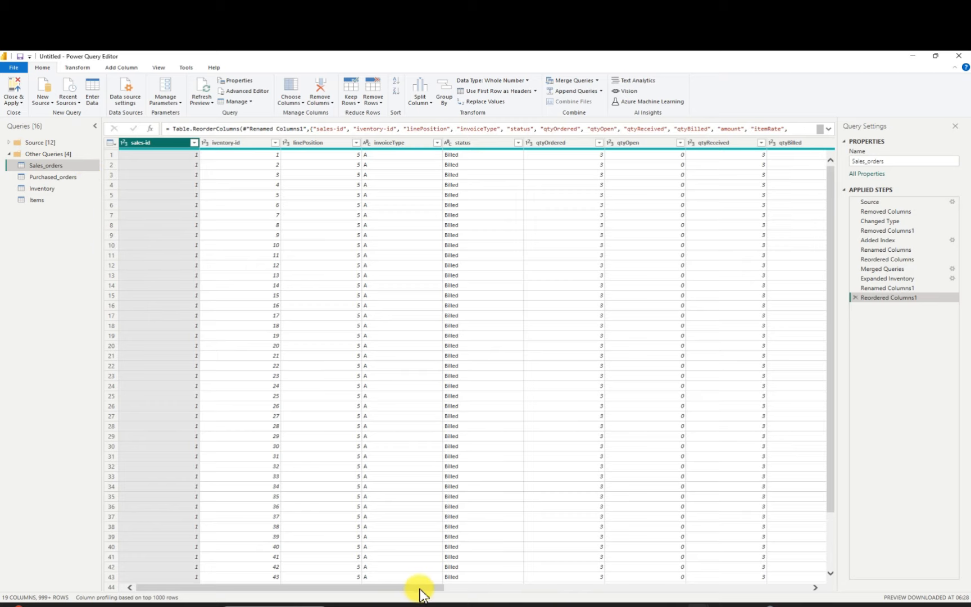
# Remove the linePosition column from the Sales_orders query
pyautogui.moveTo(419, 588); pyautogui.dragTo(389, 581)
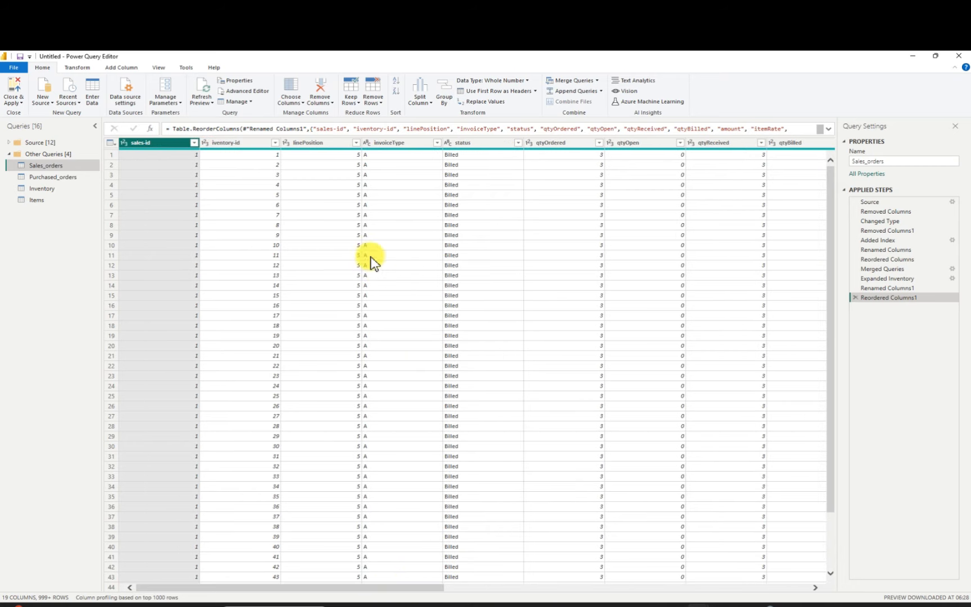
pyautogui.click(329, 142)
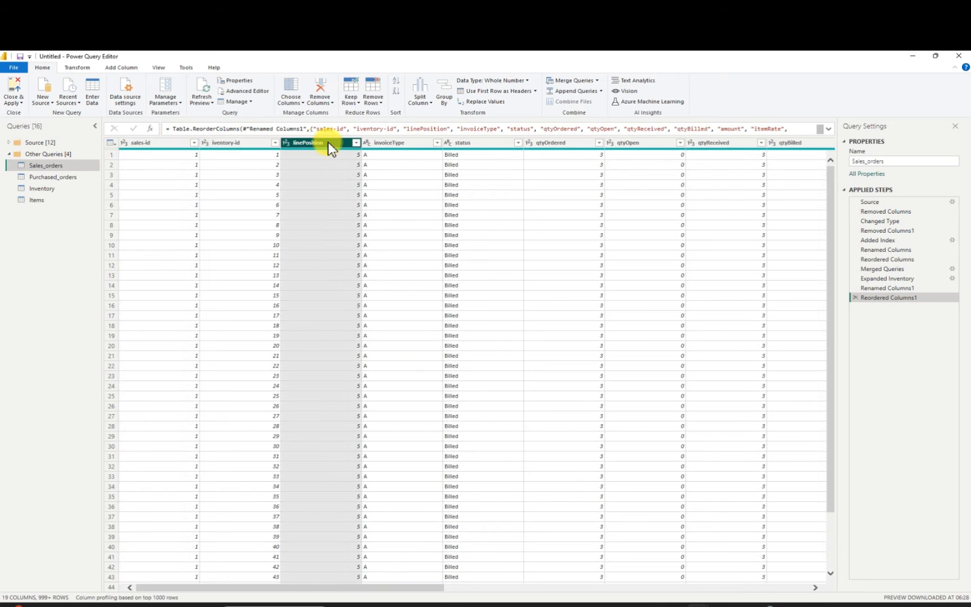
pyautogui.rightClick(331, 145)
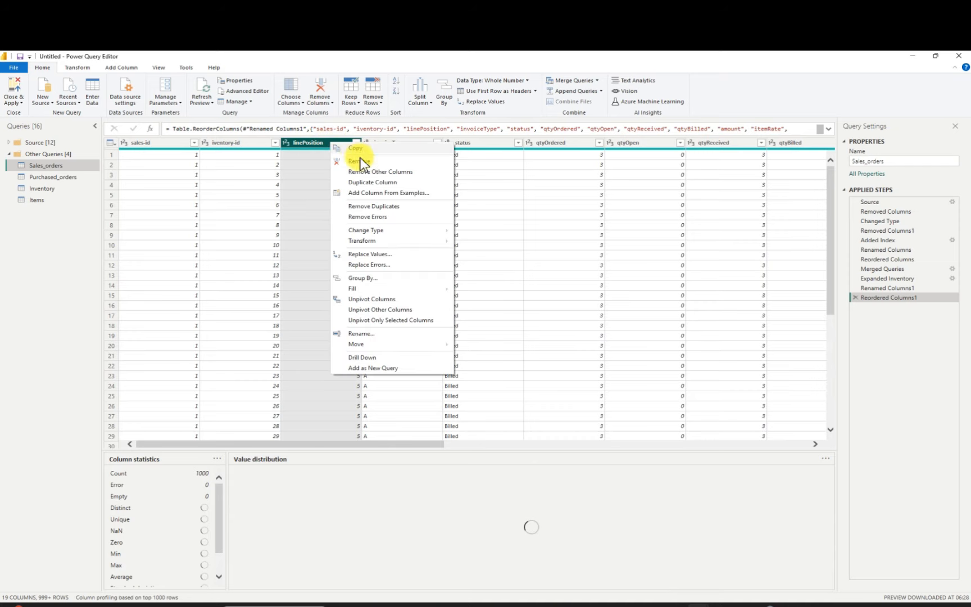
pyautogui.click(364, 162)
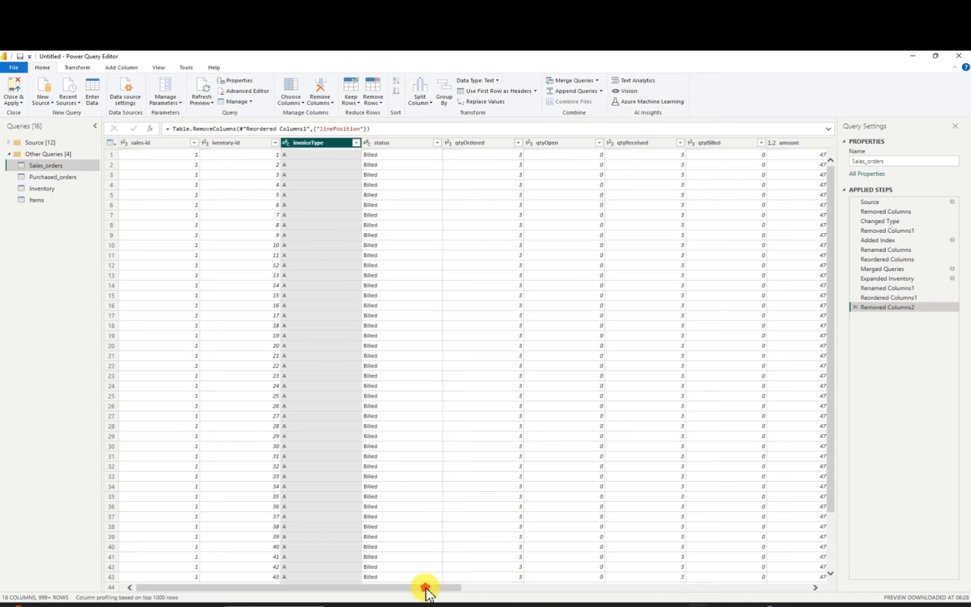
# Remove the is_web_order column from the Sales_orders query
pyautogui.moveTo(427, 587); pyautogui.dragTo(782, 496)
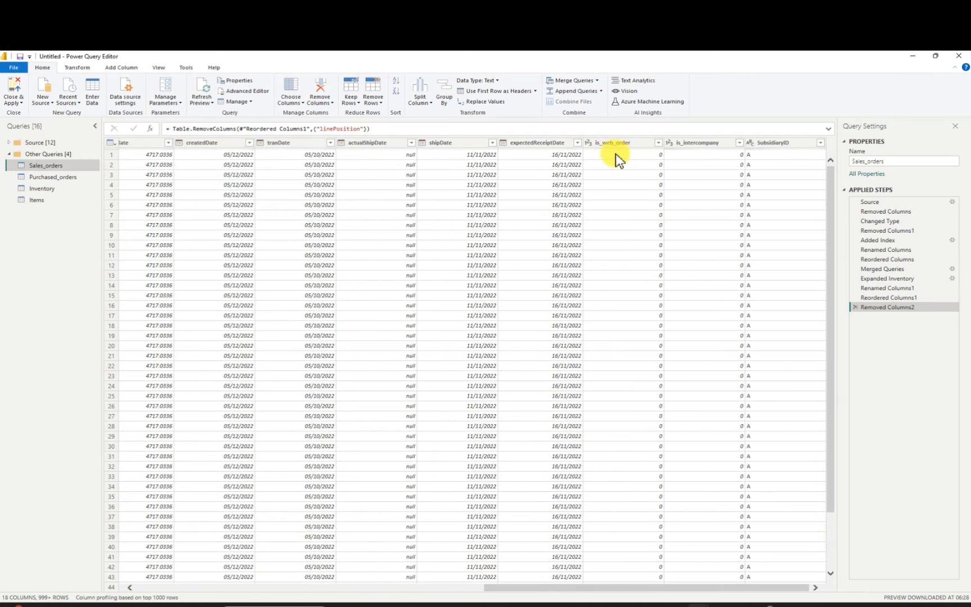
pyautogui.moveTo(617, 148); pyautogui.dragTo(627, 140)
pyautogui.rightClick(626, 139)
pyautogui.press('Escape')
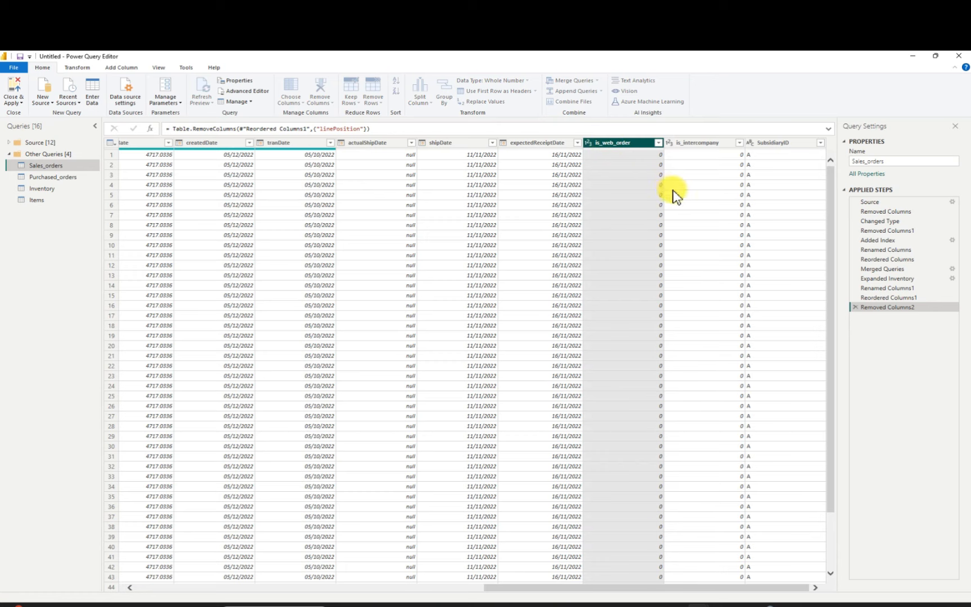
pyautogui.press('Delete')
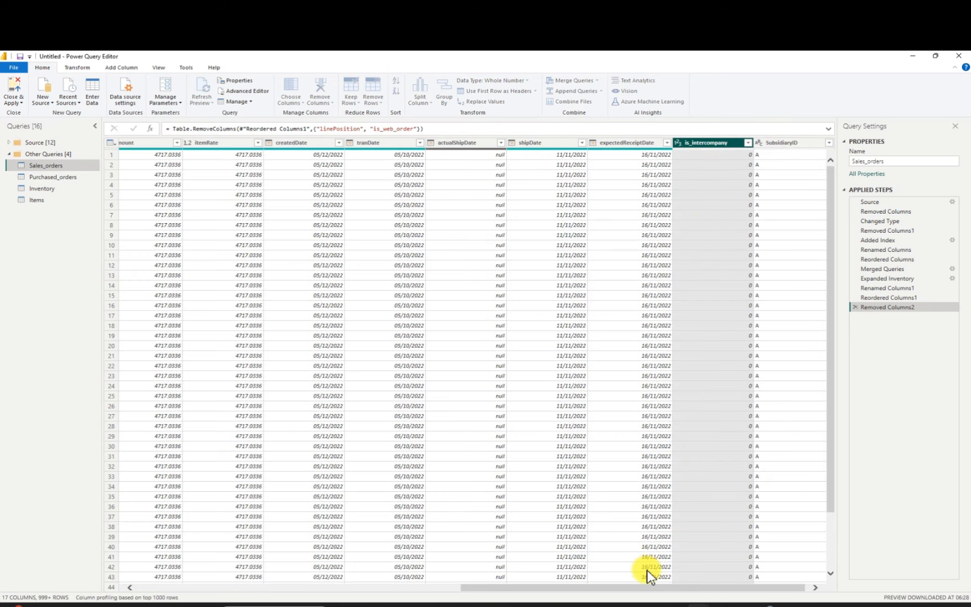
# Remove the is_intercompany column from the Sales_orders query
pyautogui.moveTo(643, 590); pyautogui.dragTo(707, 590)
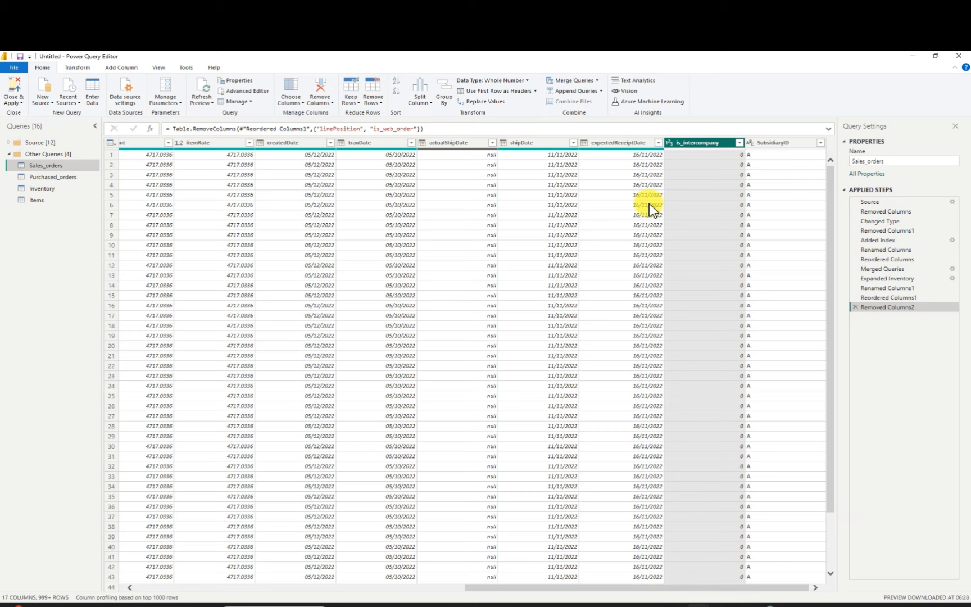
pyautogui.rightClick(701, 141)
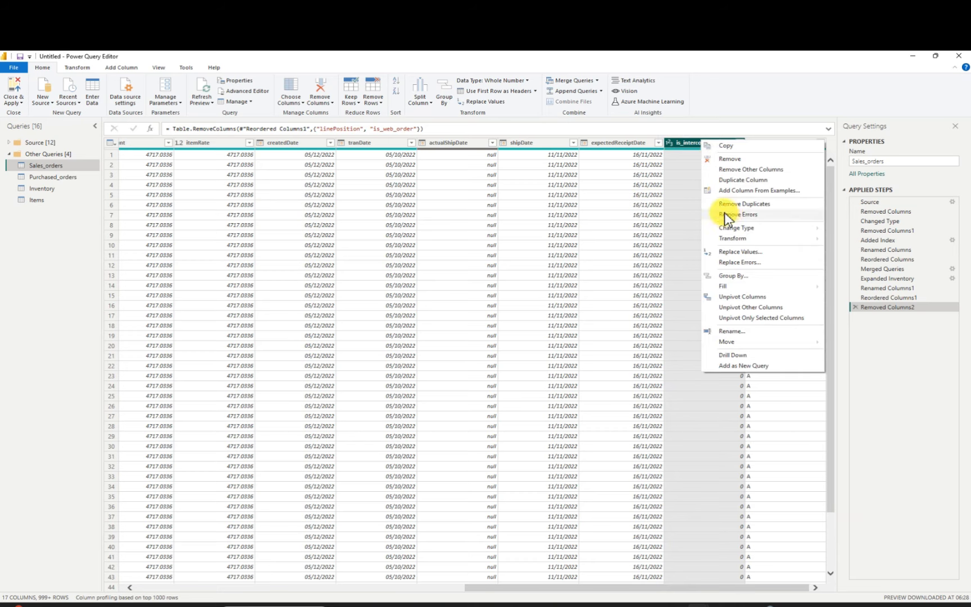
pyautogui.click(725, 159)
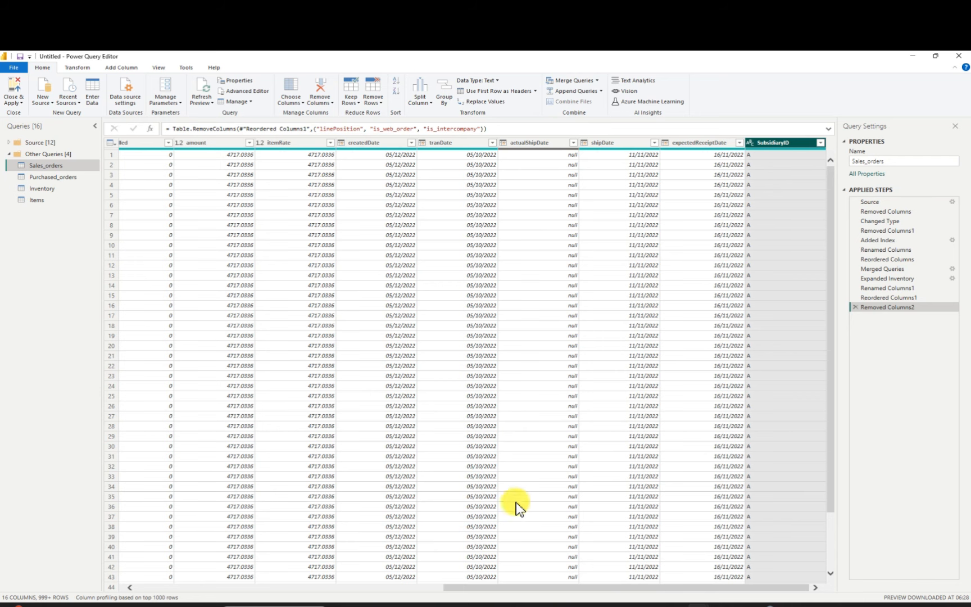
pyautogui.moveTo(458, 588); pyautogui.dragTo(225, 581)
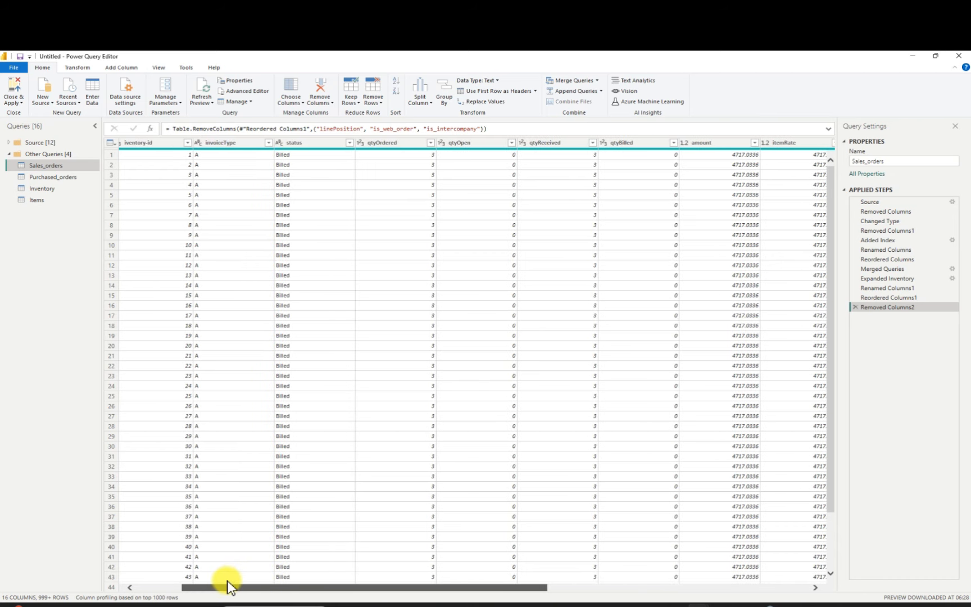
# Remove the isDropShip and isIntercompany columns from the Purchased_orders query
pyautogui.click(62, 177)
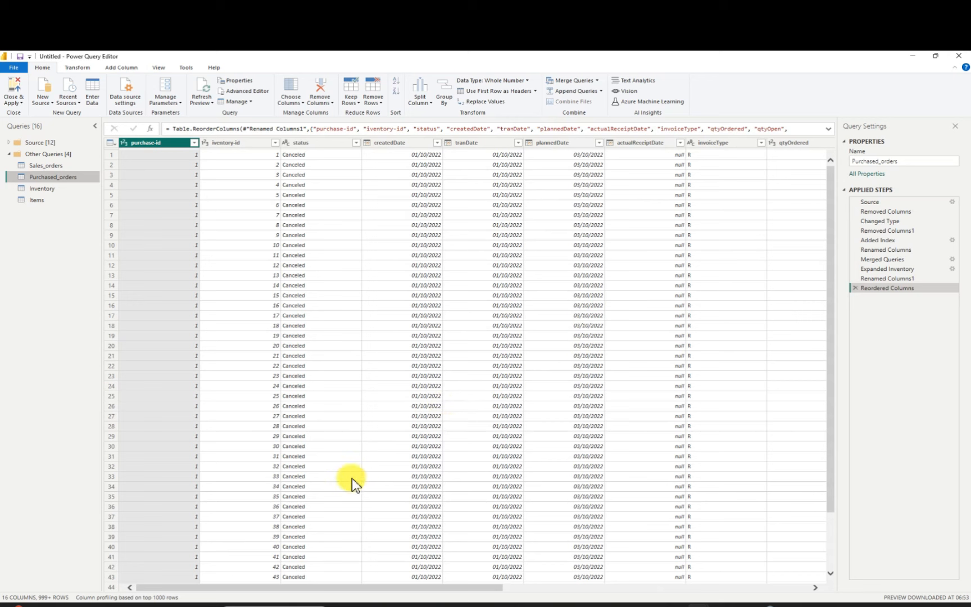
pyautogui.moveTo(430, 586); pyautogui.dragTo(784, 540)
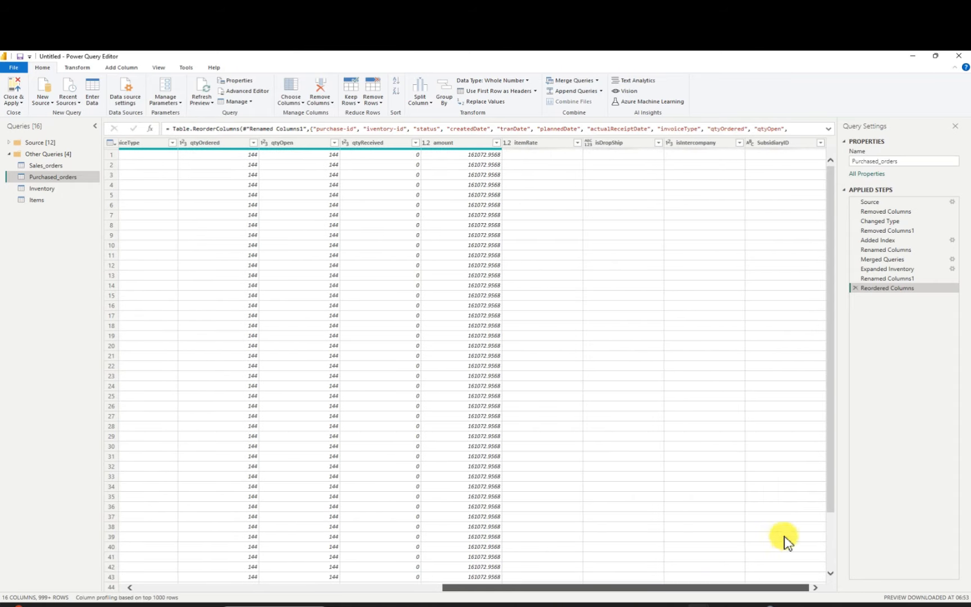
pyautogui.click(618, 143)
pyautogui.rightClick(624, 144)
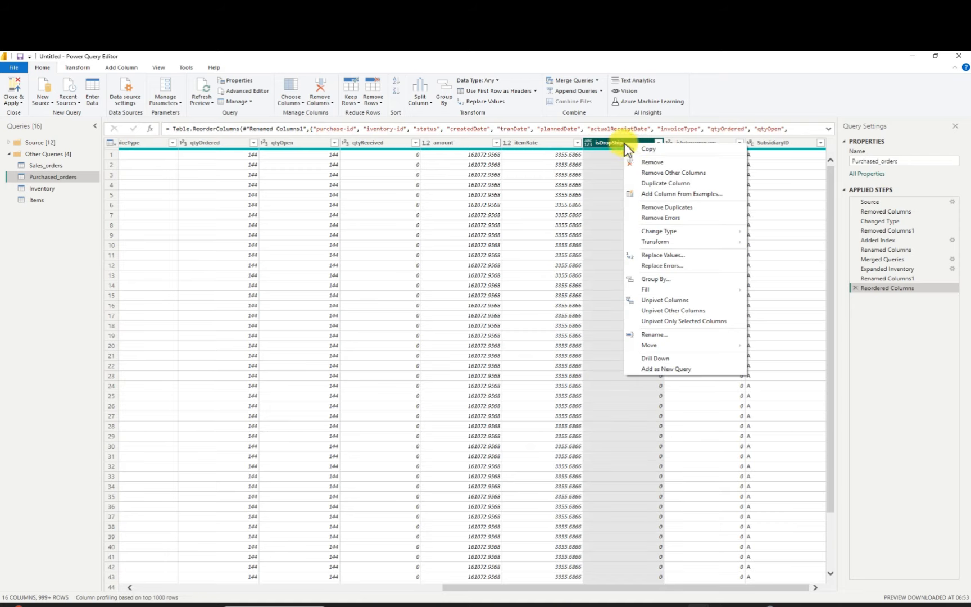
pyautogui.click(661, 163)
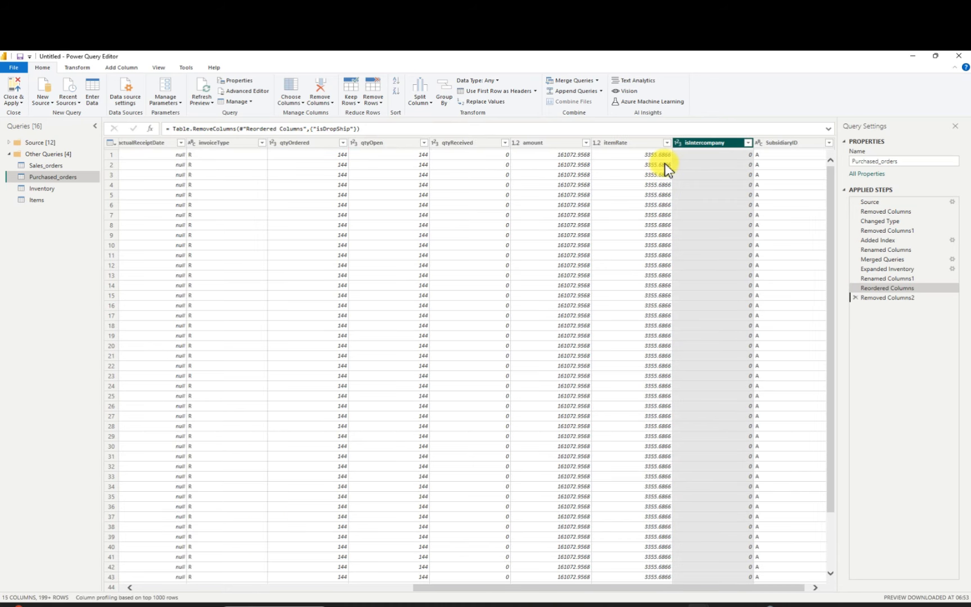
pyautogui.rightClick(704, 142)
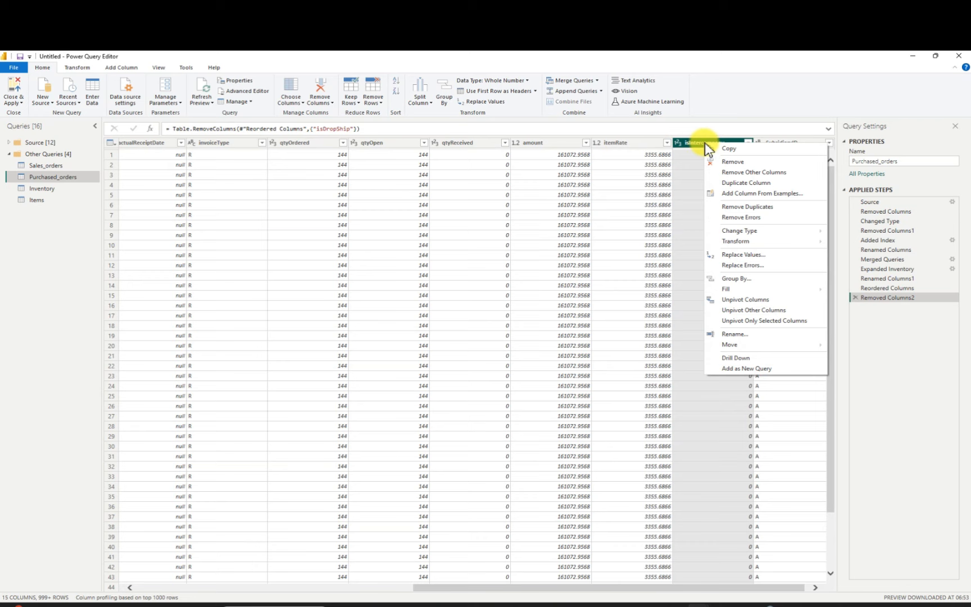
pyautogui.click(733, 162)
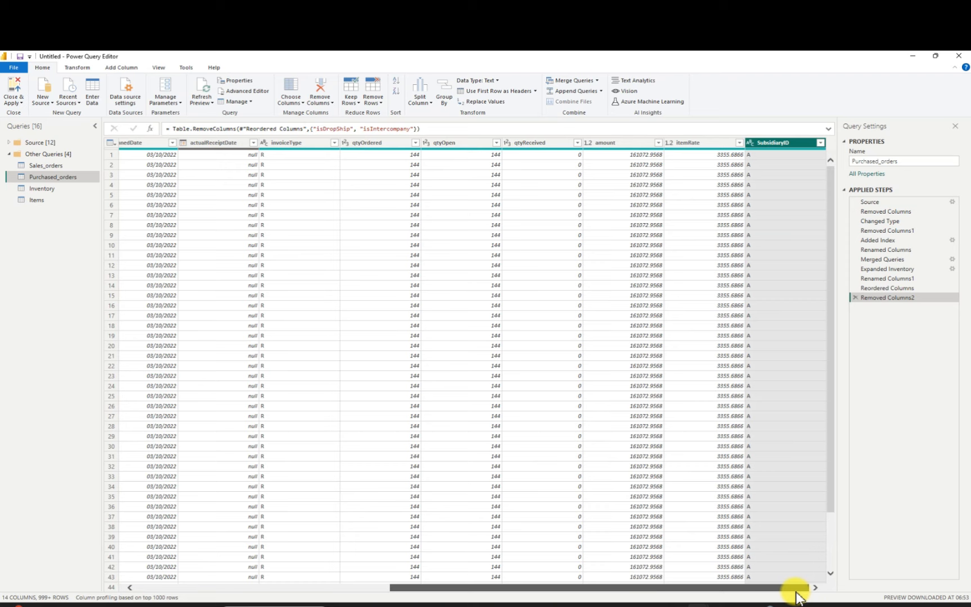
pyautogui.moveTo(796, 591); pyautogui.dragTo(368, 367)
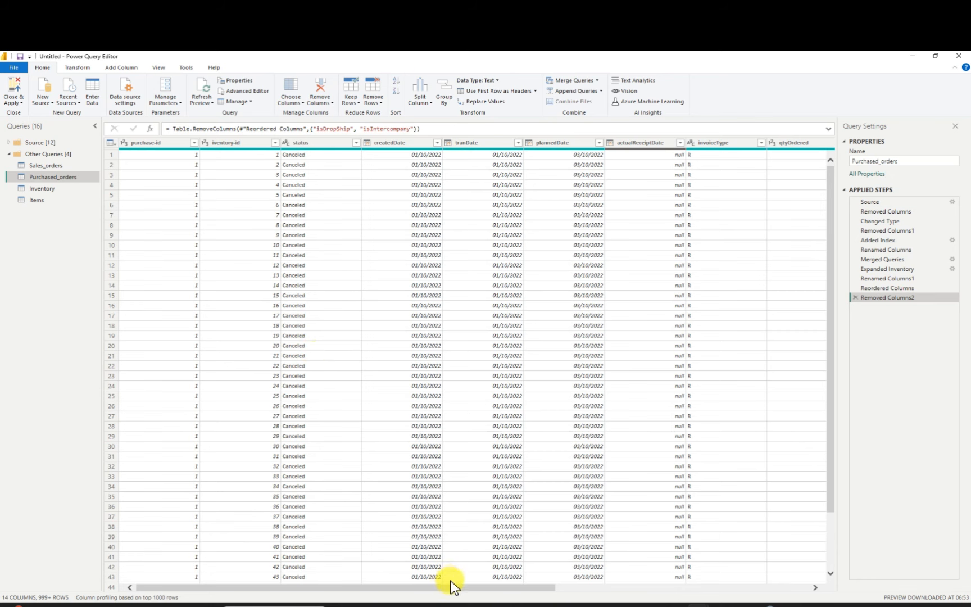
# Try a left outer merge of Purchased_orders with Items, matching purchase-id to item-id
pyautogui.moveTo(466, 590); pyautogui.dragTo(837, 574)
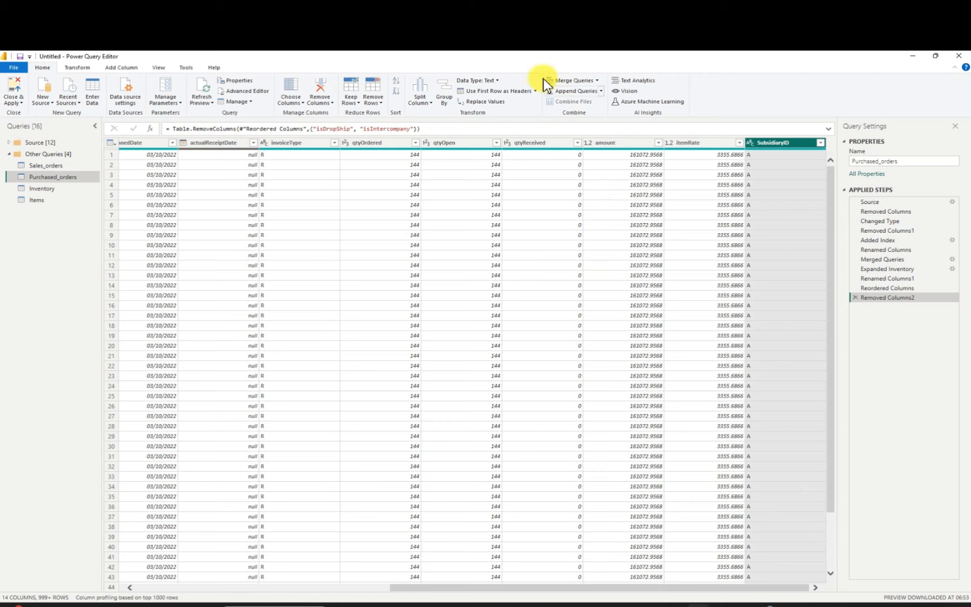
pyautogui.click(595, 80)
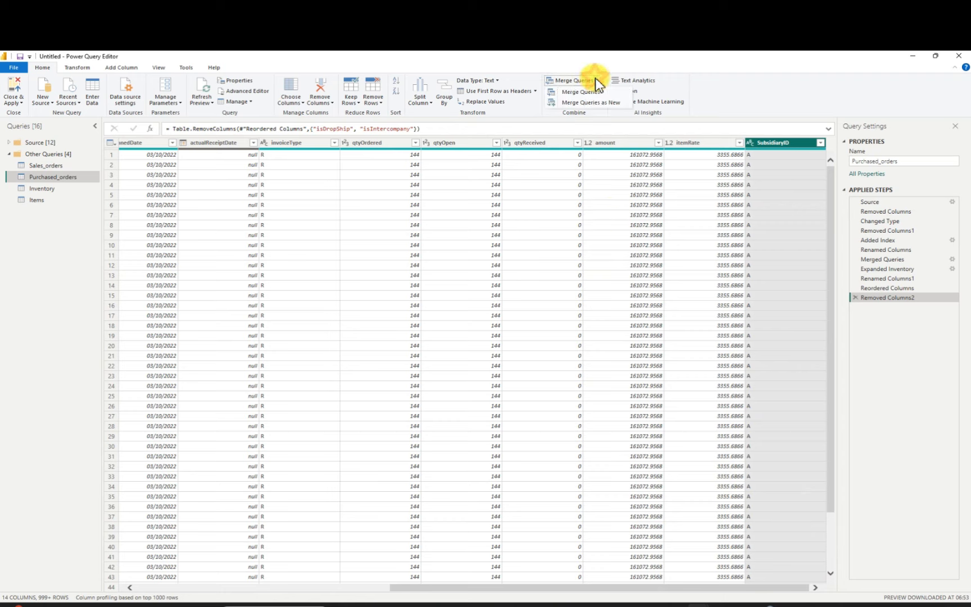
pyautogui.click(593, 94)
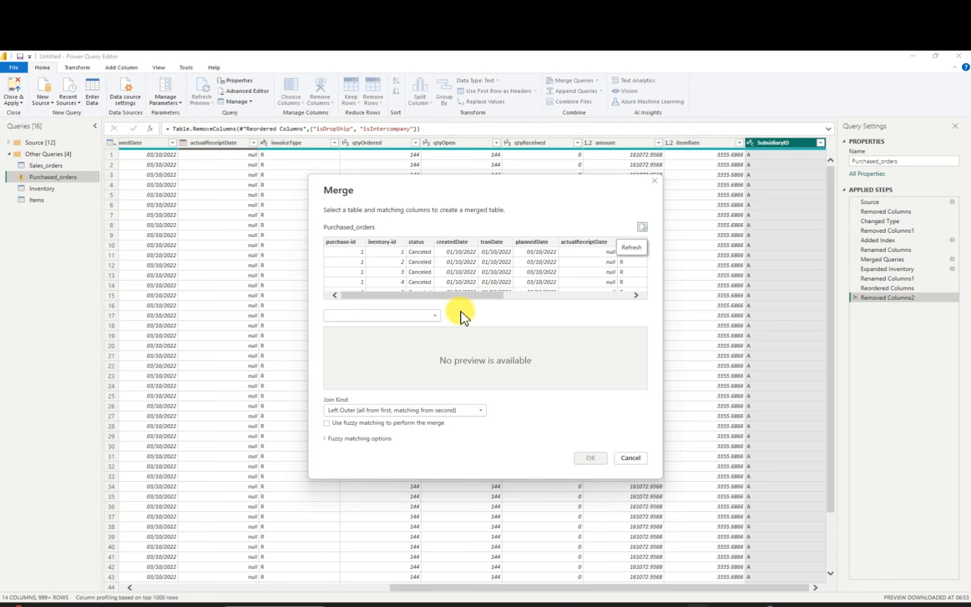
pyautogui.click(429, 317)
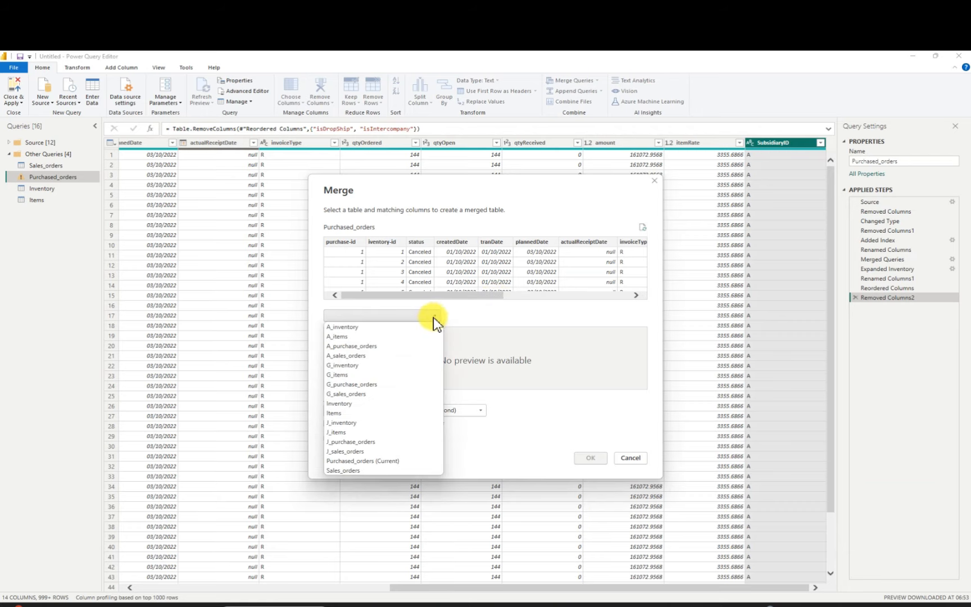
pyautogui.click(354, 414)
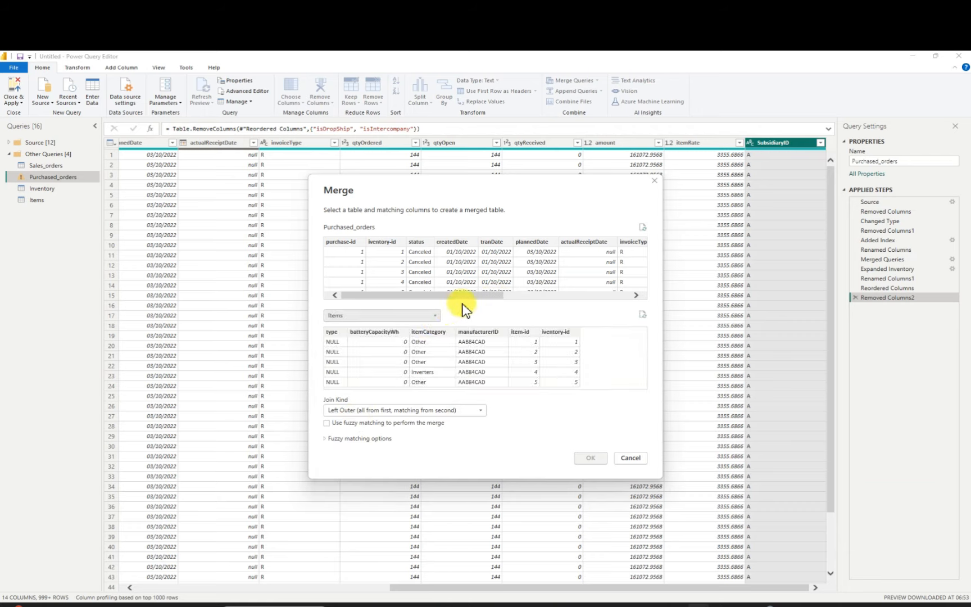
pyautogui.moveTo(476, 296); pyautogui.dragTo(416, 309)
pyautogui.click(349, 243)
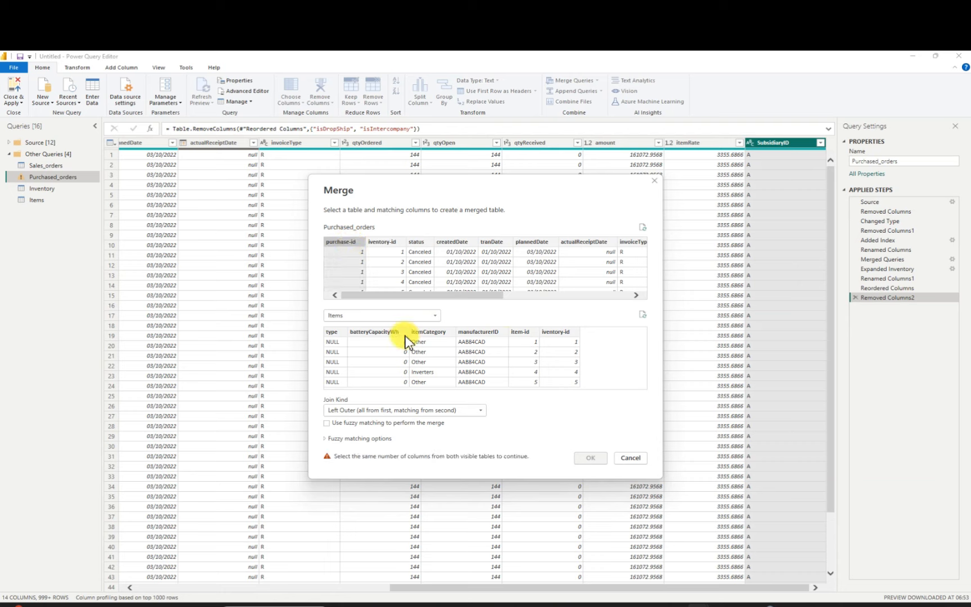
pyautogui.click(527, 333)
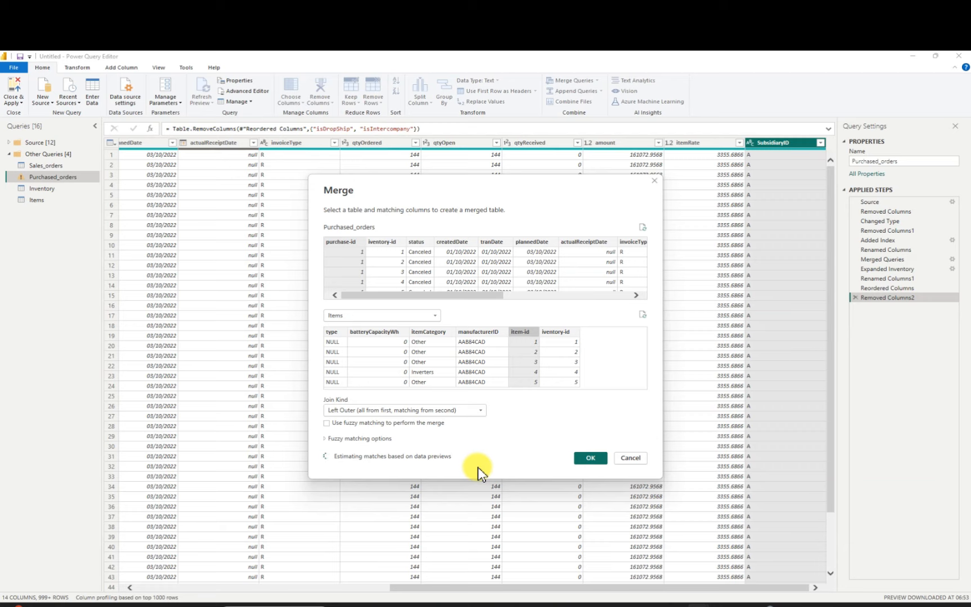
pyautogui.click(629, 459)
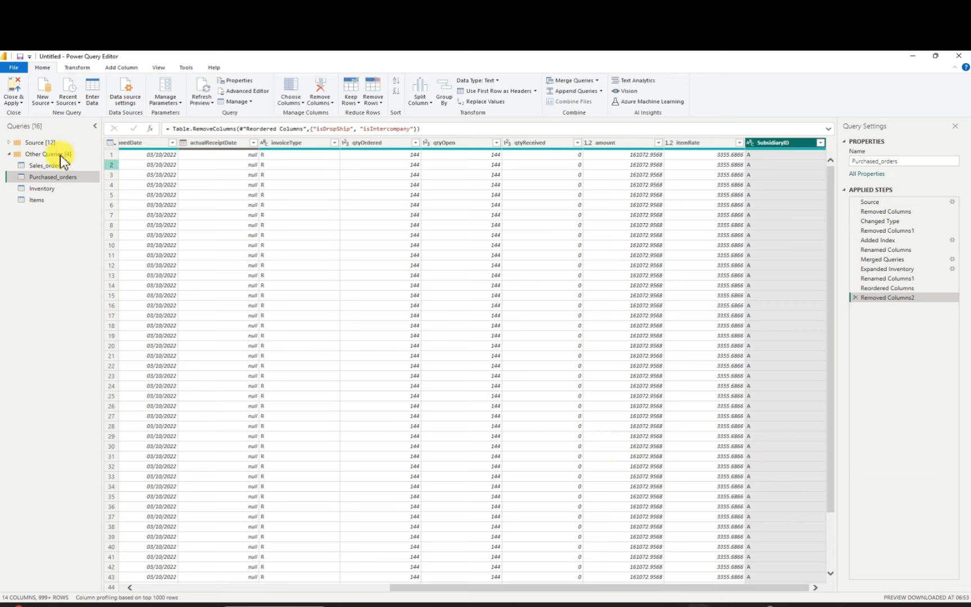